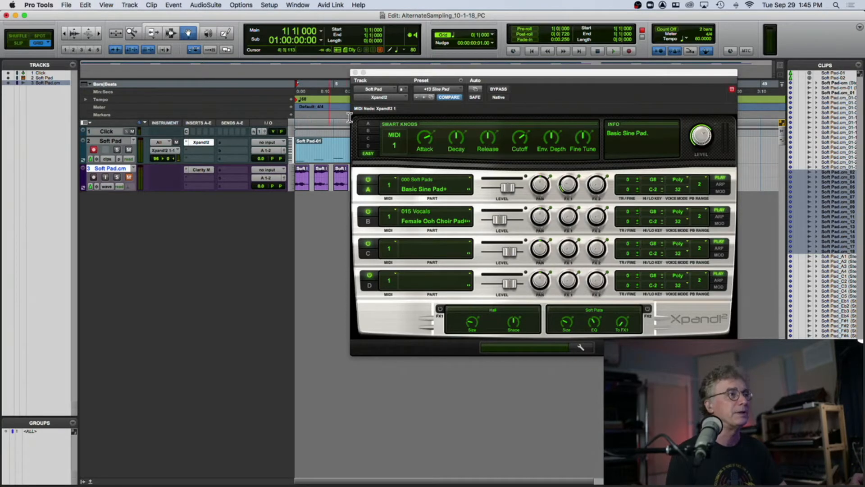
- Move the Xpand2 plug-in window down and out of the way of the tracks
{"action": "left_click_drag", "start_coordinate": [402, 72], "coordinate": [386, 51]}
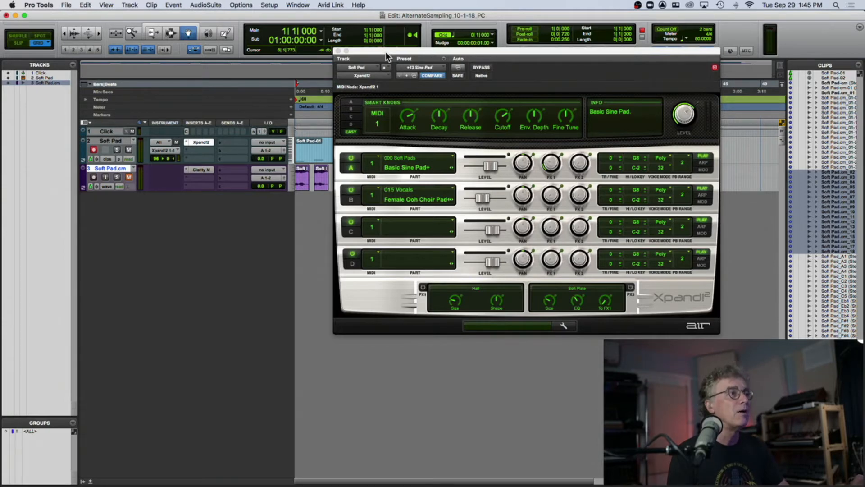
{"action": "left_click_drag", "start_coordinate": [385, 51], "coordinate": [407, 47]}
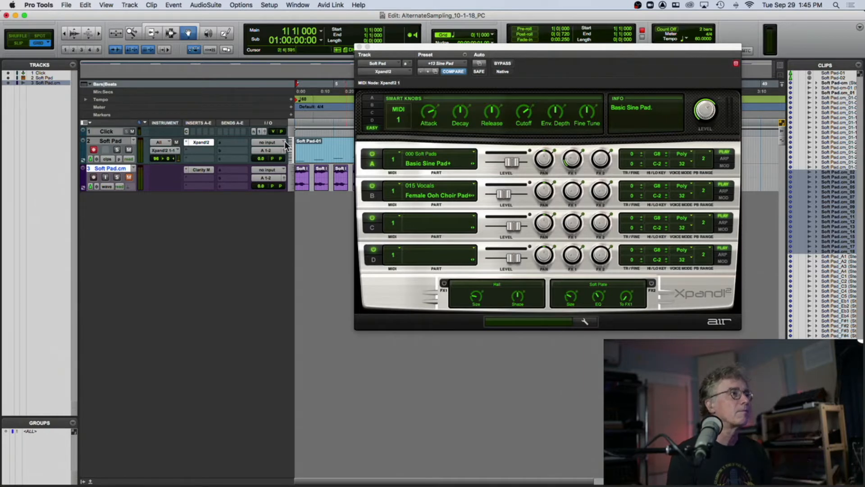
{"action": "left_click", "coordinate": [379, 48]}
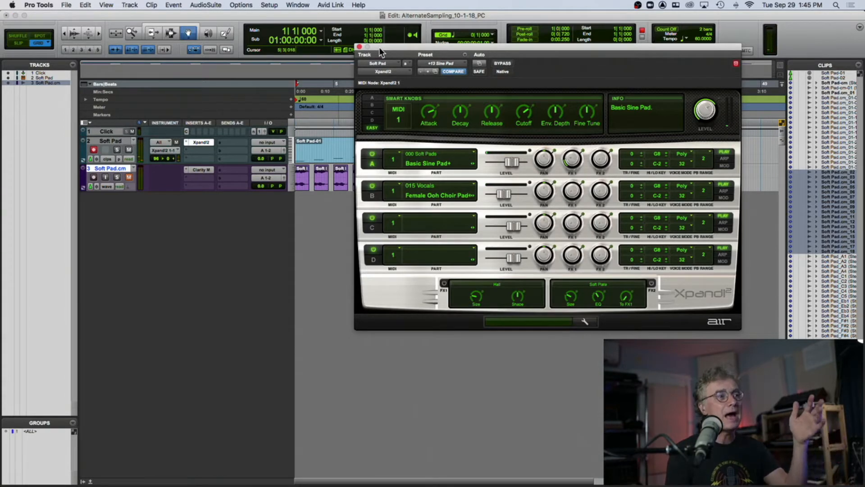
{"action": "left_click_drag", "start_coordinate": [379, 47], "coordinate": [398, 256]}
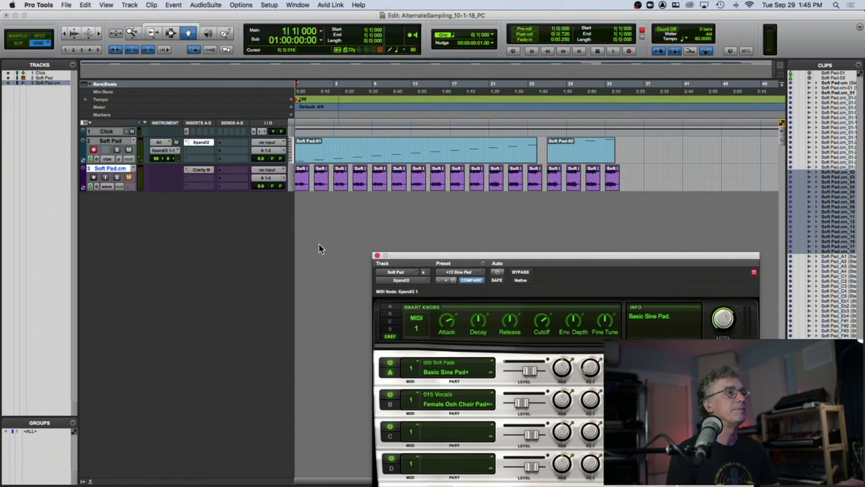
- Open the Soft Pad track's MIDI notes in the lower MIDI editor pane and return to the session start
{"action": "left_click", "coordinate": [111, 164]}
{"action": "left_click", "coordinate": [110, 161]}
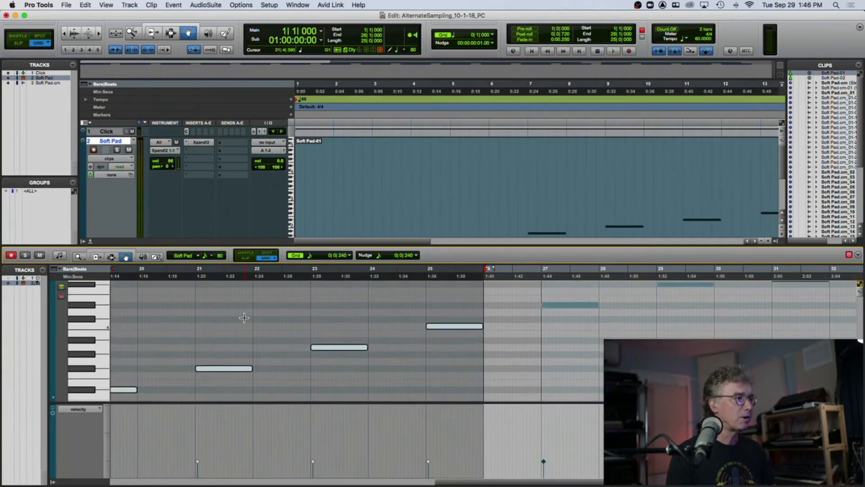
{"action": "scroll", "coordinate": [244, 318], "scroll_direction": "left", "scroll_amount": 10}
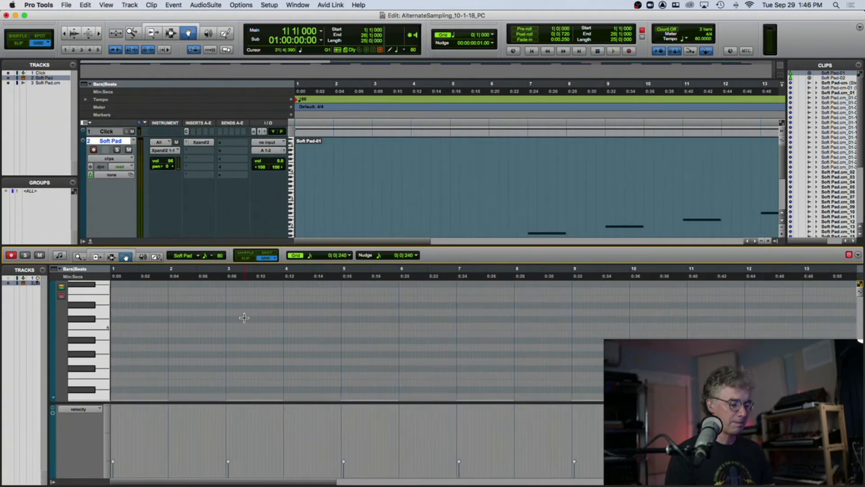
{"action": "key", "text": "Return"}
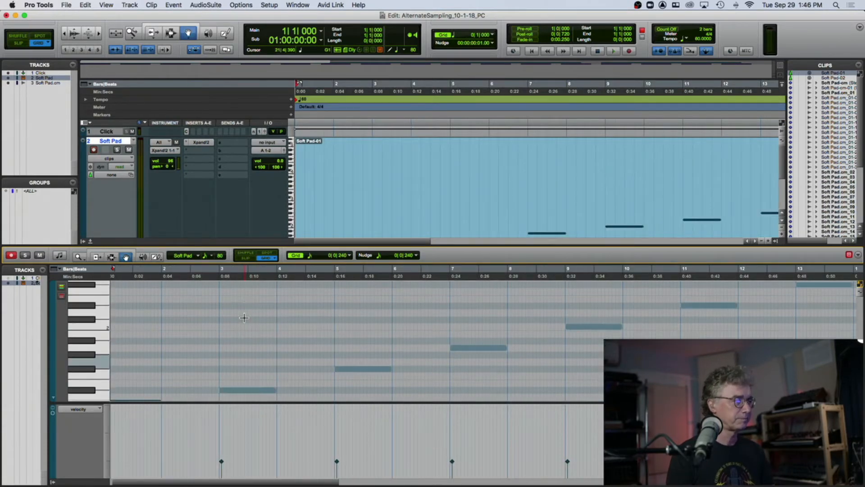
- Zoom in on the MIDI editor and select the first few notes to inspect their lengths and pitches
{"action": "scroll", "coordinate": [244, 318], "scroll_direction": "down", "scroll_amount": 3}
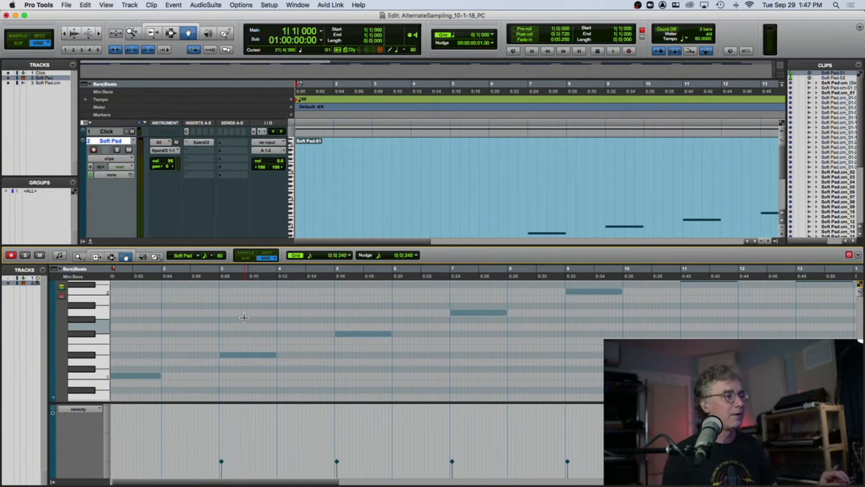
{"action": "scroll", "coordinate": [161, 353], "scroll_direction": "left", "scroll_amount": 1}
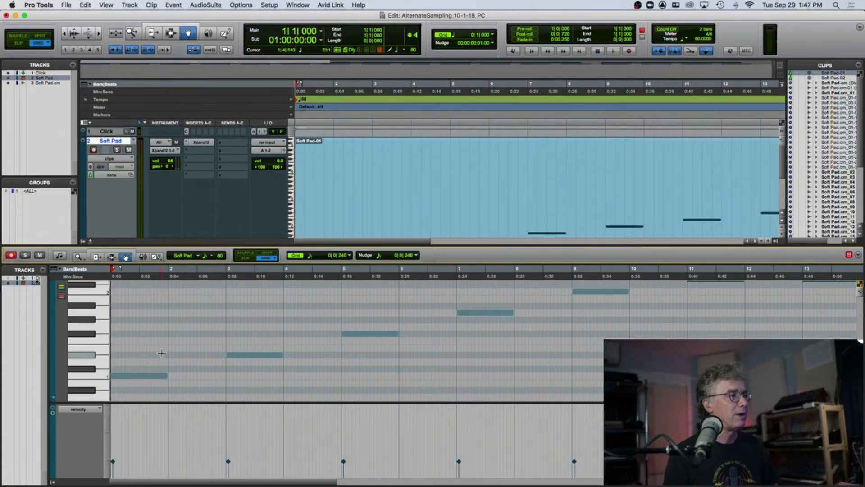
{"action": "key", "text": "t"}
{"action": "key", "text": "t"}
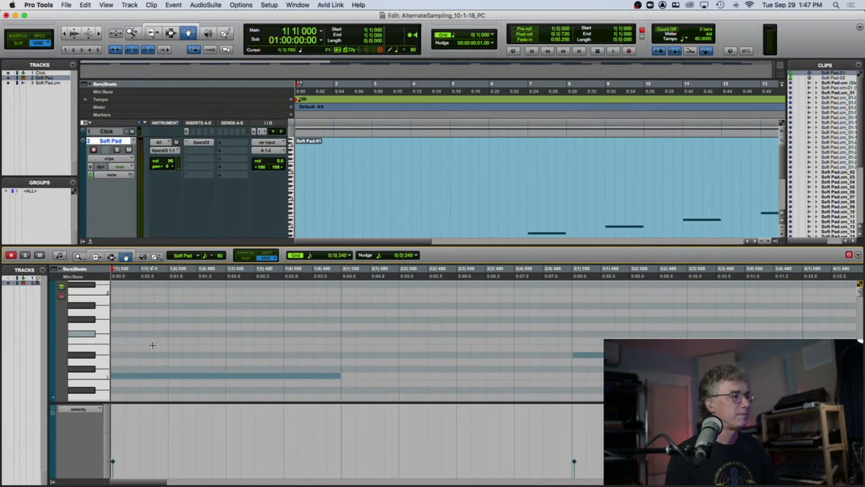
{"action": "left_click", "coordinate": [129, 377]}
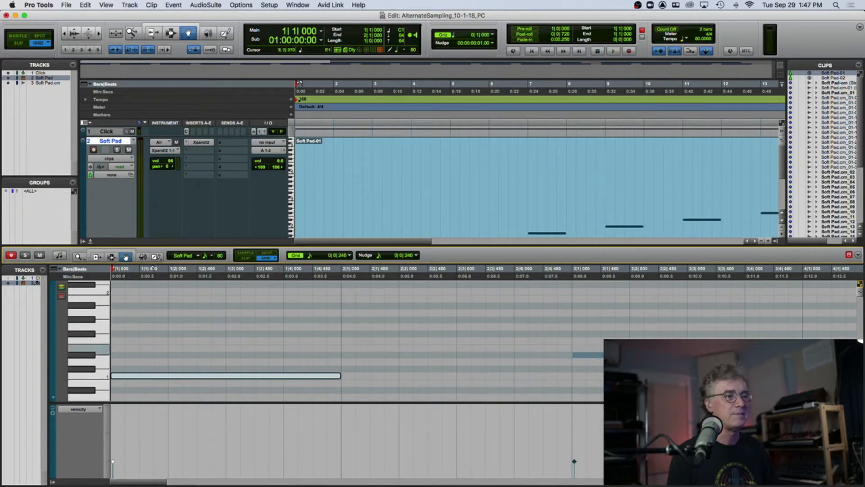
{"action": "left_click", "coordinate": [649, 355]}
{"action": "key", "text": "r"}
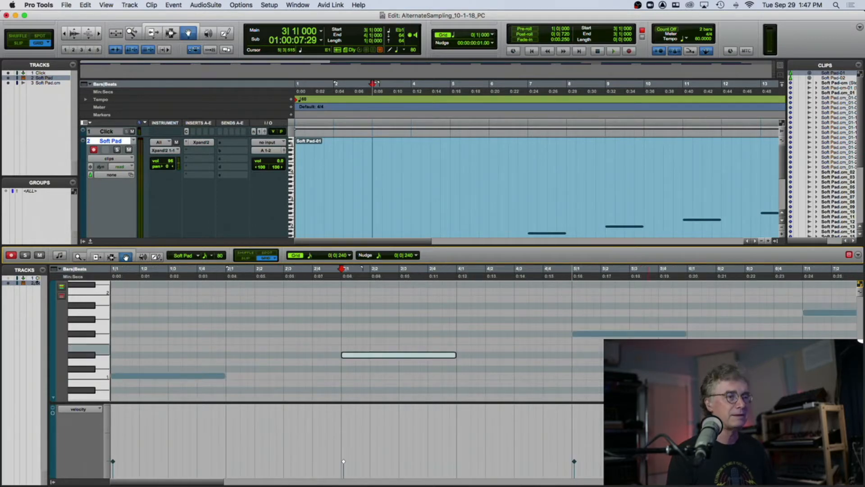
{"action": "left_click", "coordinate": [602, 334]}
{"action": "left_click", "coordinate": [813, 311]}
- Scroll and zoom out the MIDI editor to view the whole ascending note sequence
{"action": "scroll", "coordinate": [743, 311], "scroll_direction": "right", "scroll_amount": 5}
{"action": "scroll", "coordinate": [715, 312], "scroll_direction": "right", "scroll_amount": 3}
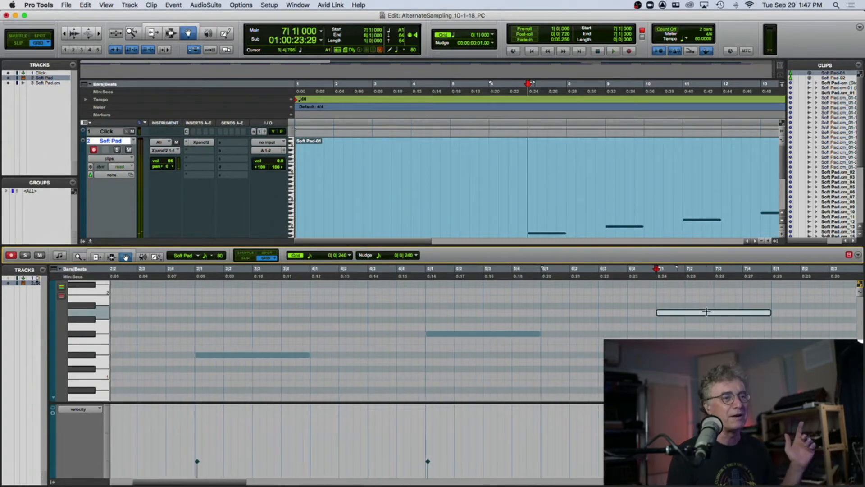
{"action": "key", "text": "r"}
{"action": "key", "text": "r"}
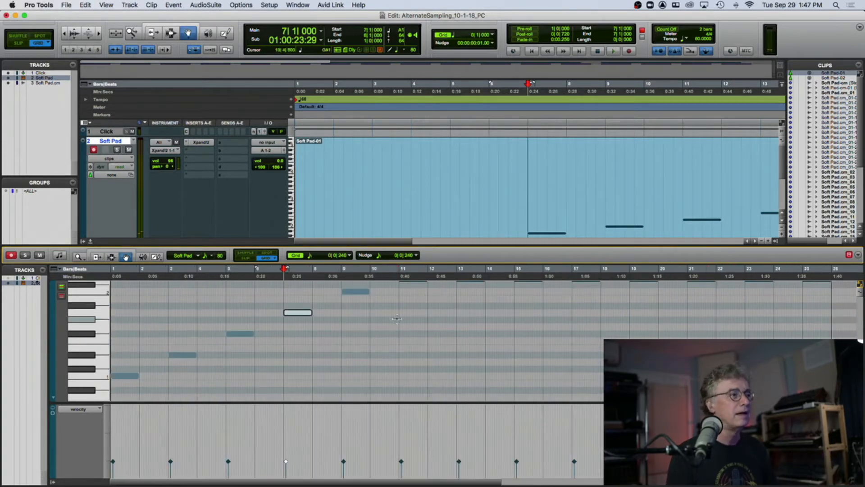
{"action": "scroll", "coordinate": [381, 321], "scroll_direction": "up", "scroll_amount": 5}
{"action": "scroll", "coordinate": [382, 320], "scroll_direction": "up", "scroll_amount": 5}
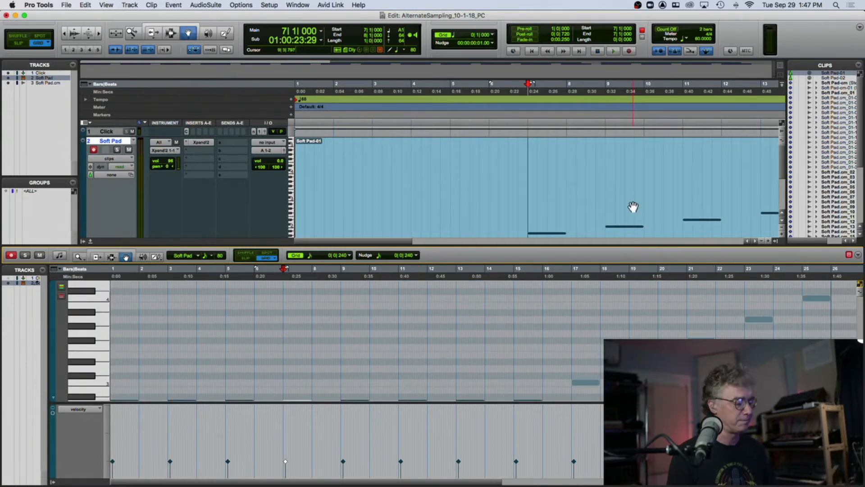
{"action": "key", "text": "r"}
{"action": "key", "text": "r"}
- Select both Soft Pad MIDI clips and consolidate them into a single clip
{"action": "left_click", "coordinate": [551, 172]}
{"action": "key", "text": "r"}
{"action": "key", "text": "r"}
{"action": "key", "text": "r"}
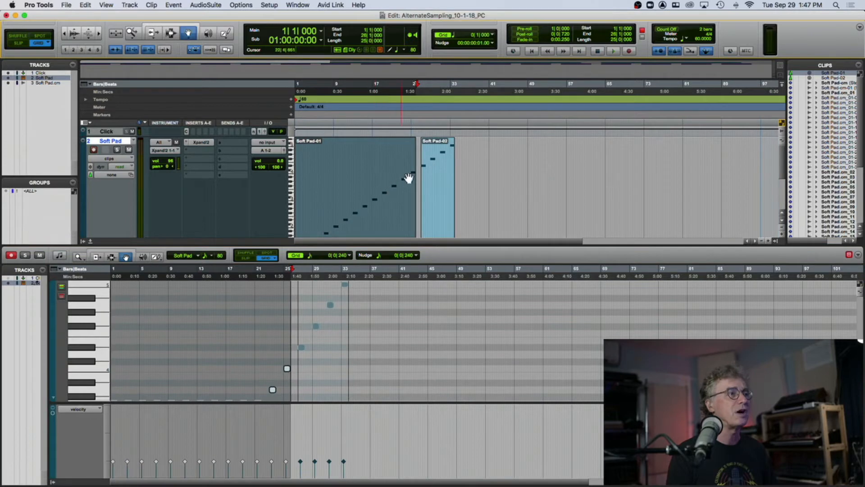
{"action": "left_click", "coordinate": [431, 176], "text": "shift"}
{"action": "key", "text": "alt+shift+3"}
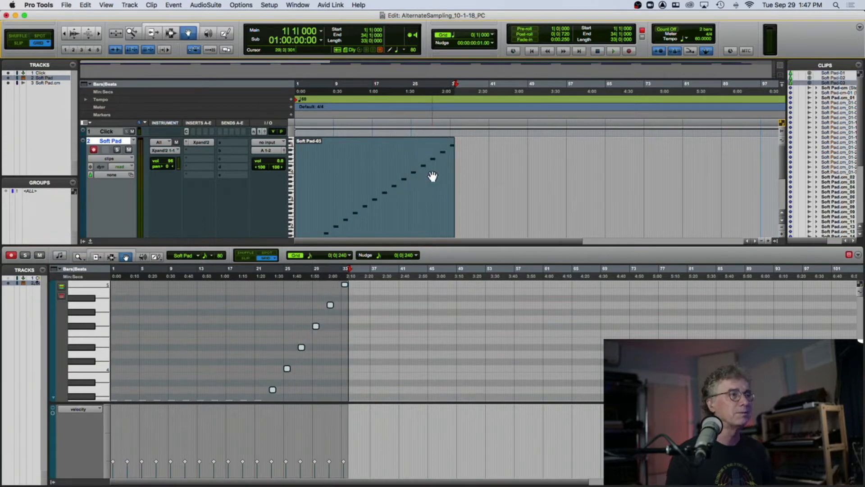
- Zoom in horizontally on the MIDI editor and examine the notes around bars 17 to 28
{"action": "scroll", "coordinate": [400, 177], "scroll_direction": "down", "scroll_amount": 2}
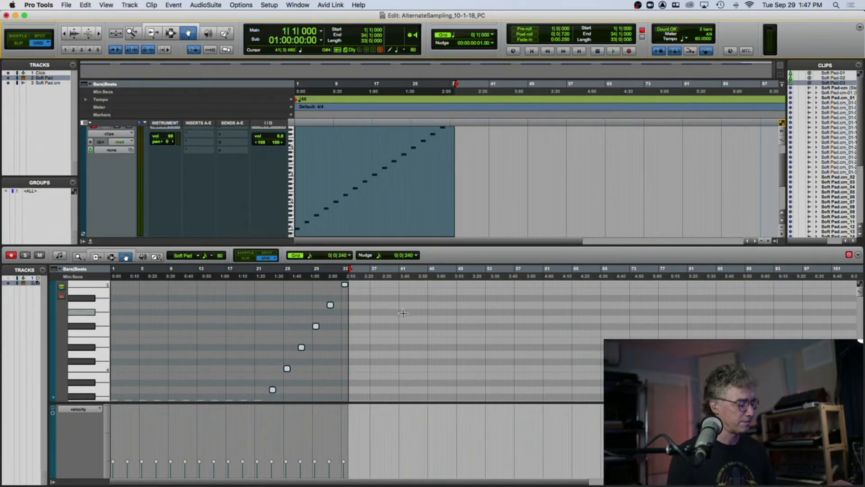
{"action": "key", "text": "t"}
{"action": "key", "text": "t"}
{"action": "key", "text": "t"}
{"action": "left_click", "coordinate": [266, 321]}
{"action": "key", "text": "t"}
{"action": "key", "text": "t"}
{"action": "key", "text": "t"}
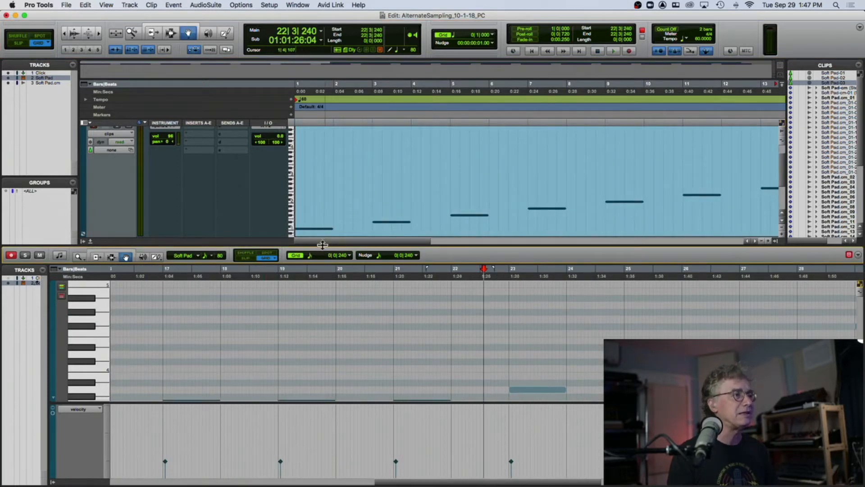
{"action": "left_click_drag", "start_coordinate": [340, 183], "coordinate": [342, 183]}
{"action": "scroll", "coordinate": [427, 347], "scroll_direction": "down", "scroll_amount": 3}
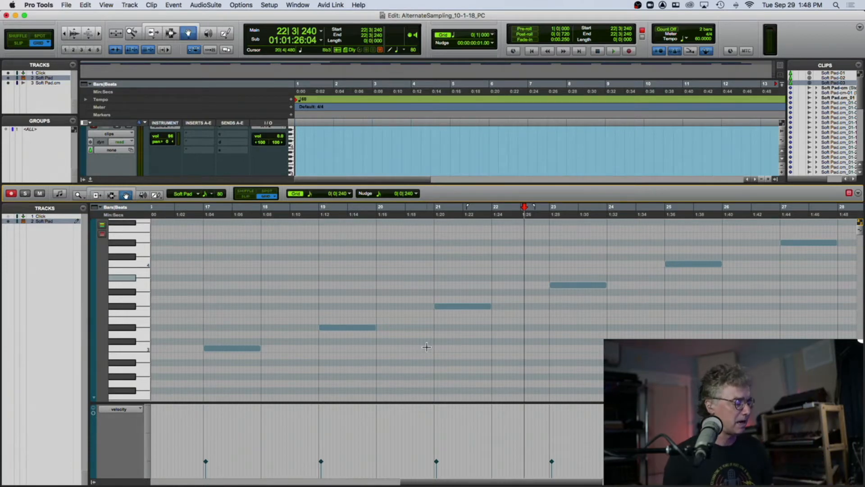
- Zoom out the MIDI editor and play the note sequence from the start, then stop playback
{"action": "key", "text": "super+bracketleft"}
{"action": "scroll", "coordinate": [344, 338], "scroll_direction": "down", "scroll_amount": 5}
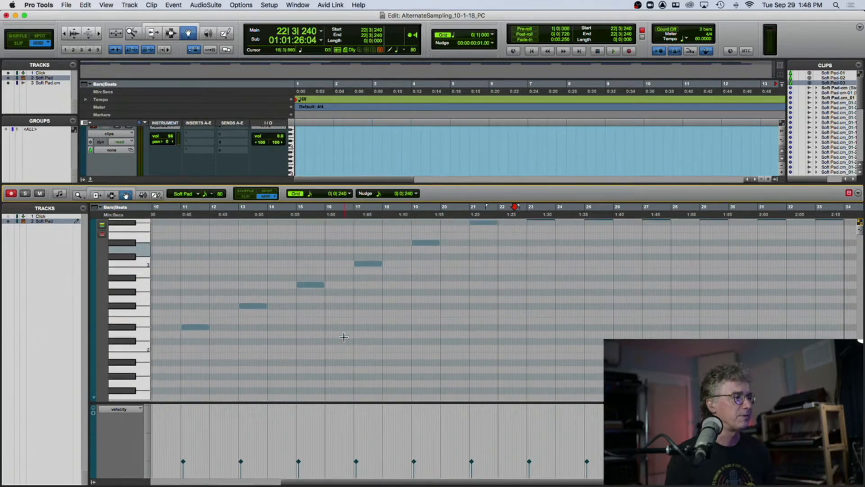
{"action": "scroll", "coordinate": [344, 337], "scroll_direction": "left", "scroll_amount": 8}
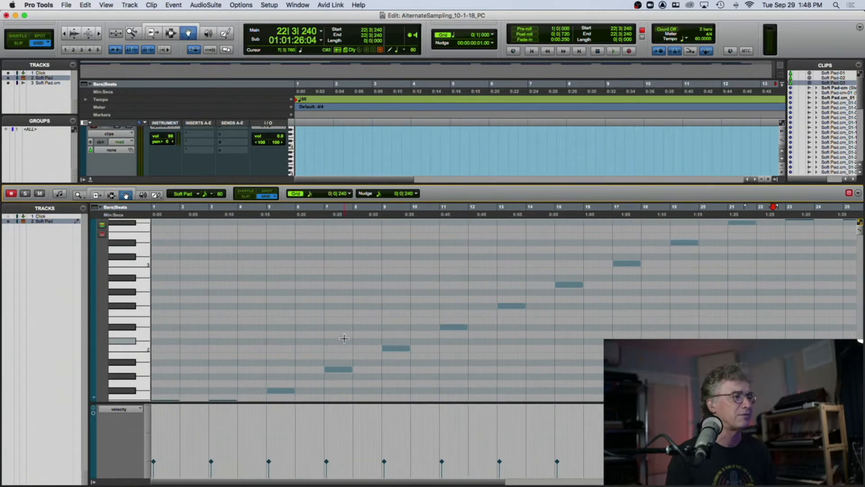
{"action": "scroll", "coordinate": [344, 338], "scroll_direction": "down", "scroll_amount": 4}
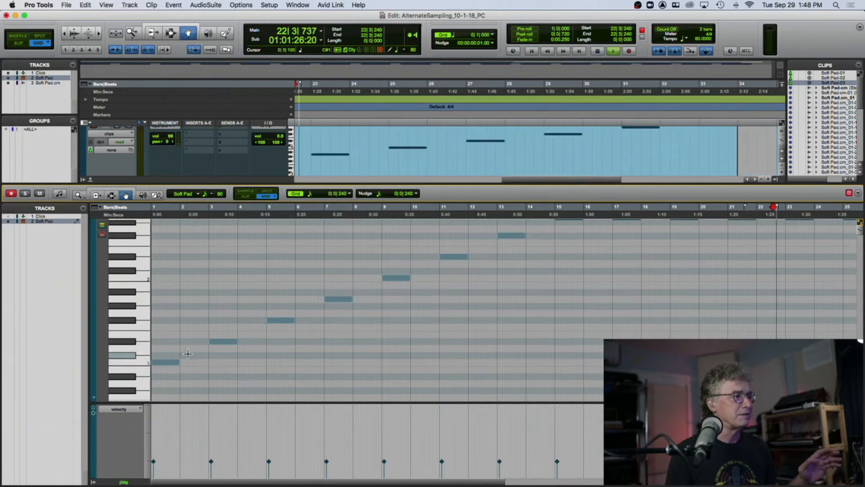
{"action": "key", "text": "space"}
{"action": "key", "text": "space"}
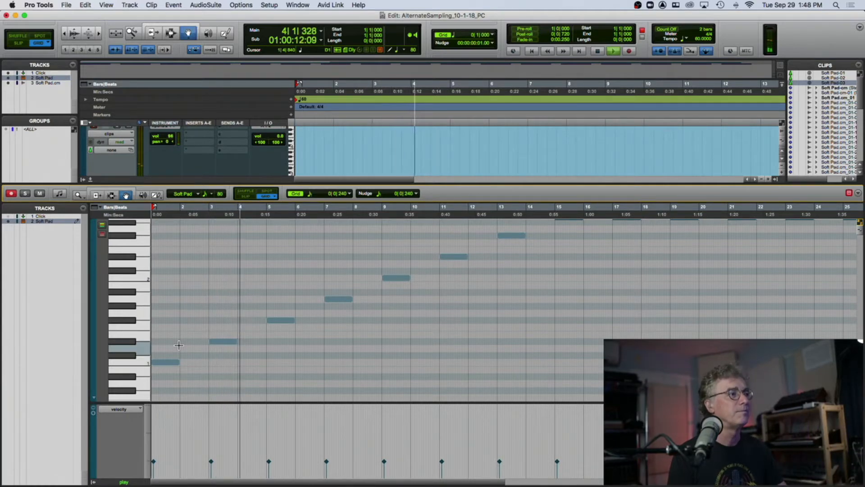
{"action": "key", "text": "space"}
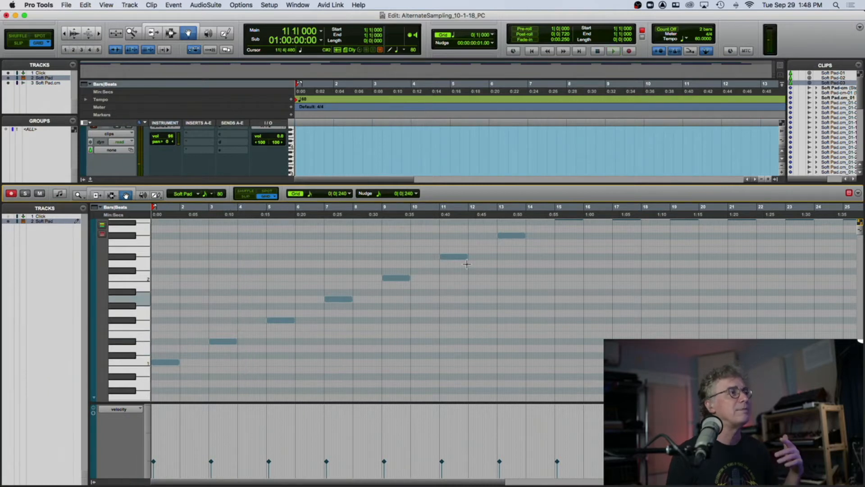
- Add a tempo change at bar 1 setting the session tempo to 45 BPM
{"action": "left_click", "coordinate": [291, 100]}
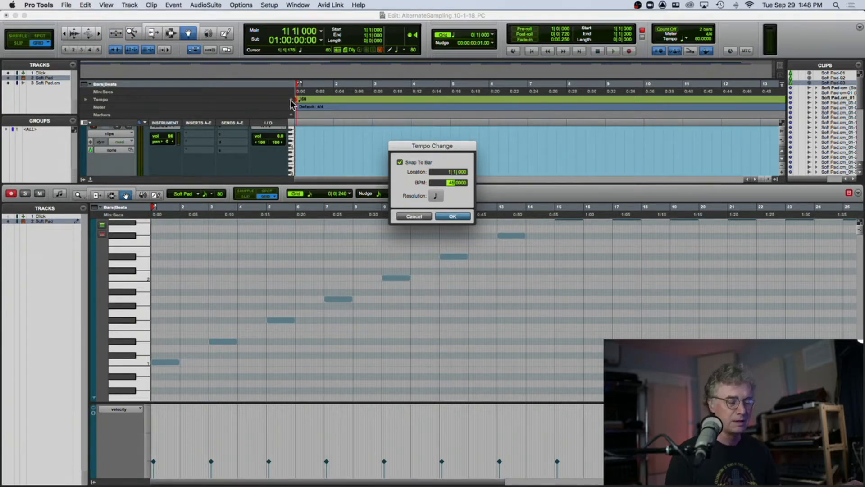
{"action": "key", "text": "Return"}
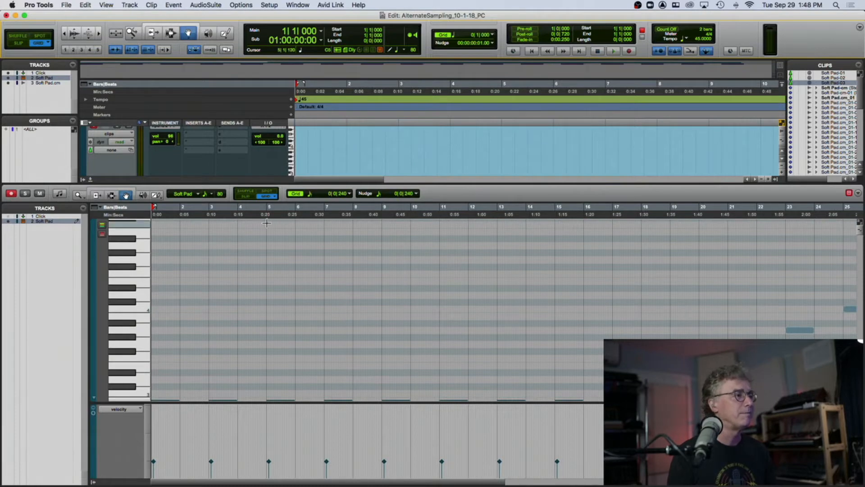
- Play back the note sequence at the new tempo from the start and from around bar 6
{"action": "scroll", "coordinate": [267, 222], "scroll_direction": "down", "scroll_amount": 2}
{"action": "key", "text": "space"}
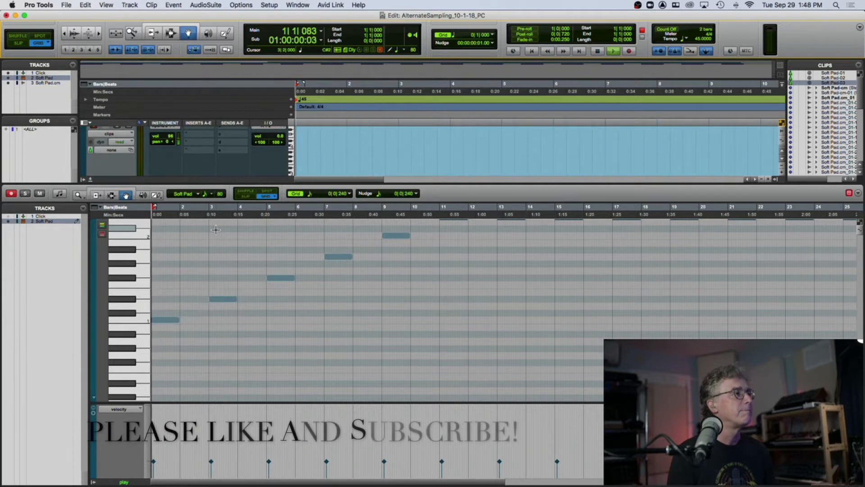
{"action": "key", "text": "space"}
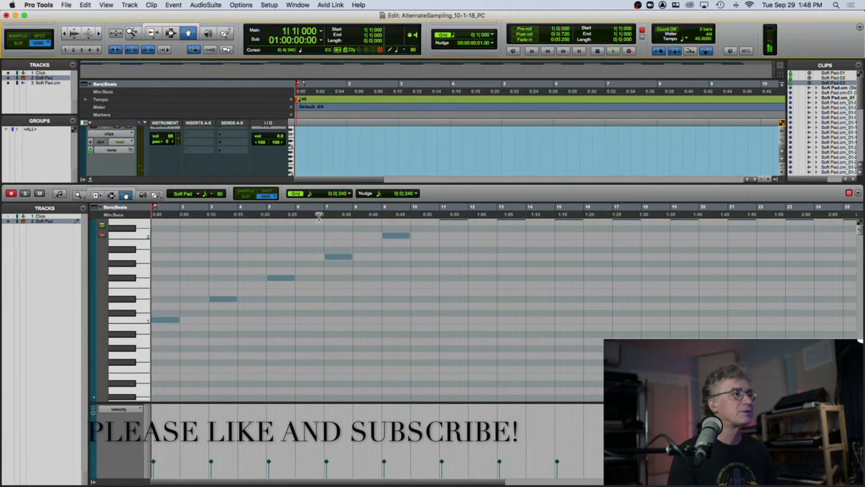
{"action": "left_click", "coordinate": [319, 217]}
{"action": "key", "text": "space"}
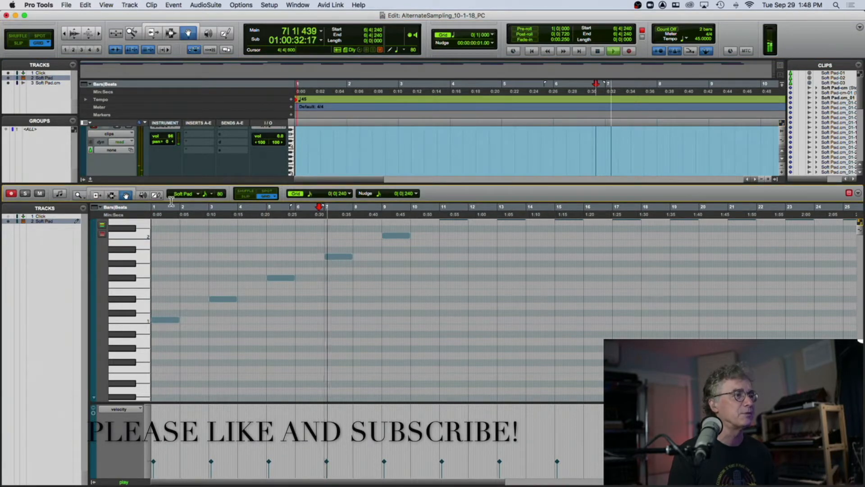
- Hide the MIDI editor pane, zoom the edit window out to show the whole Soft Pad clip, and stop playback
{"action": "left_click", "coordinate": [90, 180]}
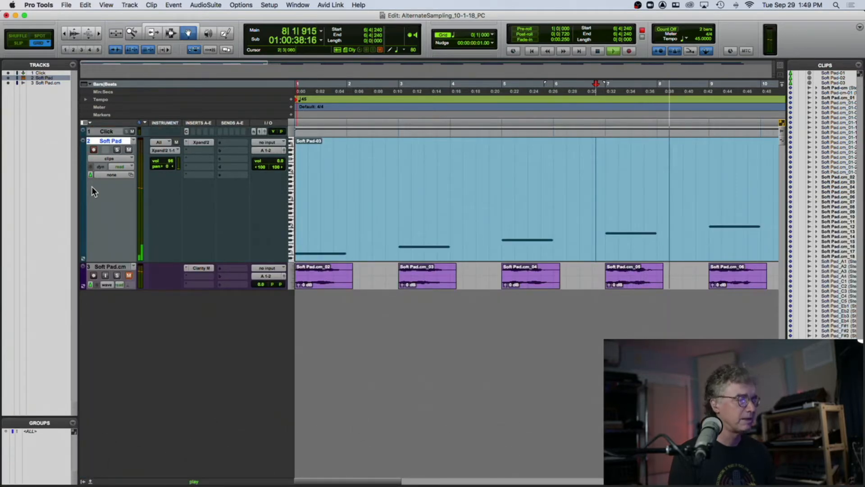
{"action": "key", "text": "t"}
{"action": "key", "text": "t"}
{"action": "key", "text": "t"}
{"action": "key", "text": "t"}
{"action": "key", "text": "t"}
{"action": "key", "text": "t"}
{"action": "key", "text": "t"}
{"action": "key", "text": "t"}
{"action": "key", "text": "r"}
{"action": "key", "text": "r"}
{"action": "key", "text": "r"}
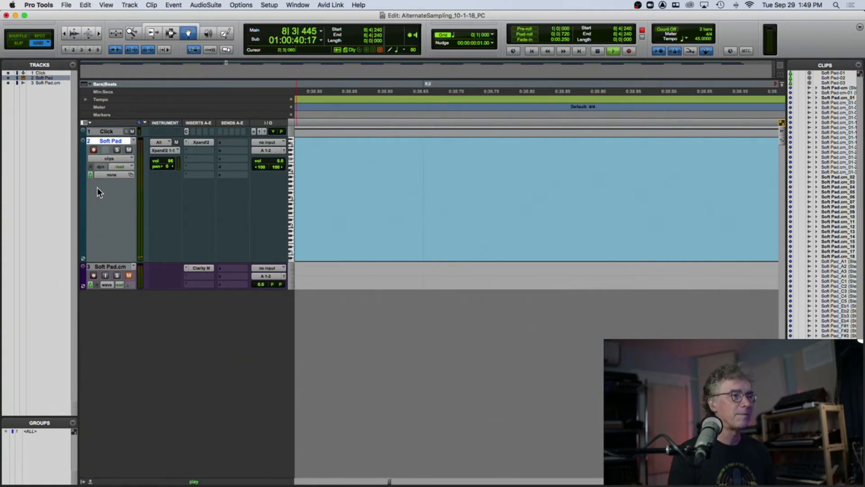
{"action": "key", "text": "r"}
{"action": "key", "text": "r"}
{"action": "key", "text": "r"}
{"action": "key", "text": "r"}
{"action": "key", "text": "r"}
{"action": "key", "text": "r"}
{"action": "key", "text": "r"}
{"action": "key", "text": "r"}
{"action": "key", "text": "r"}
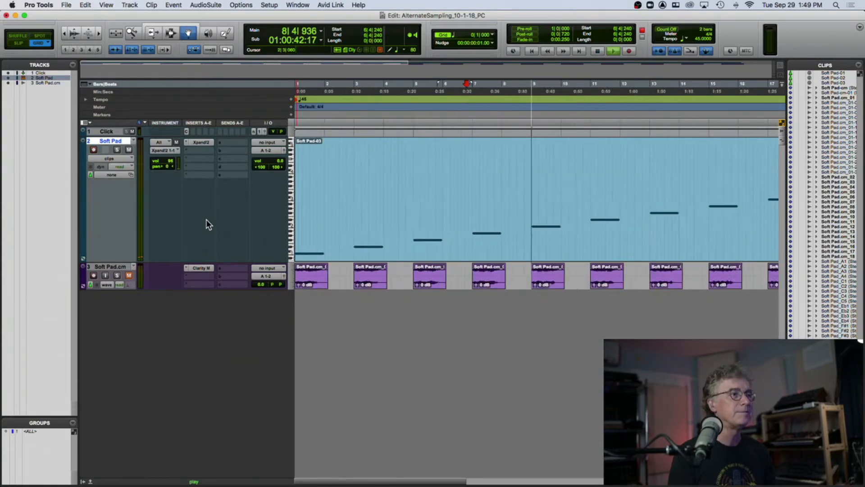
{"action": "key", "text": "r"}
{"action": "key", "text": "space"}
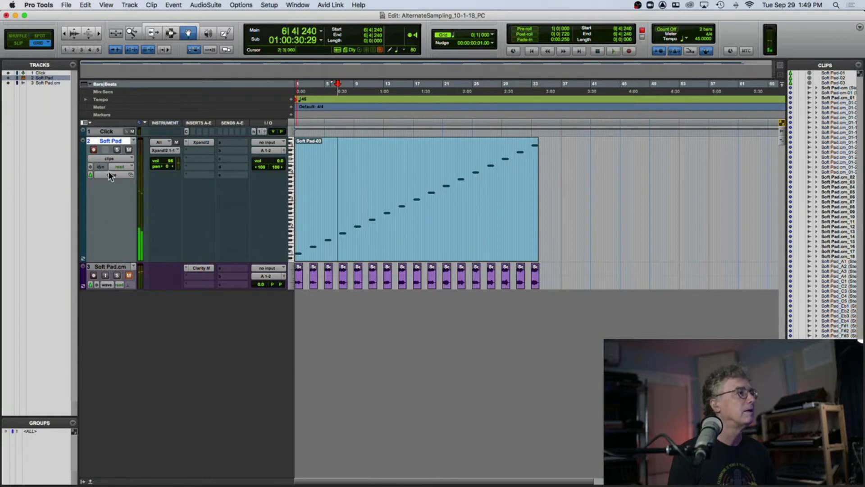
{"action": "right_click", "coordinate": [119, 140]}
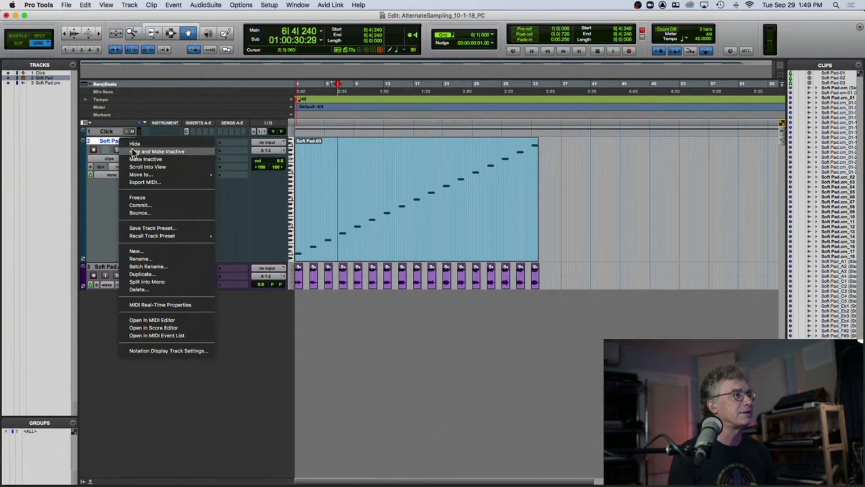
{"action": "left_click", "coordinate": [179, 205]}
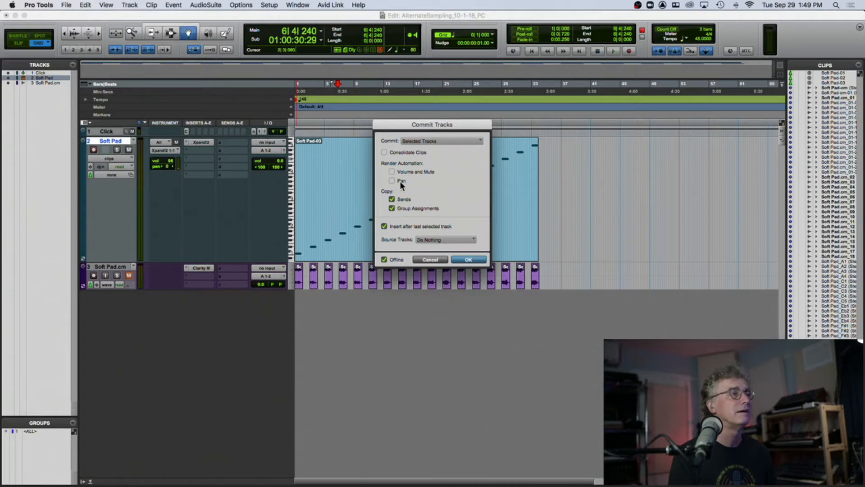
{"action": "left_click", "coordinate": [433, 261]}
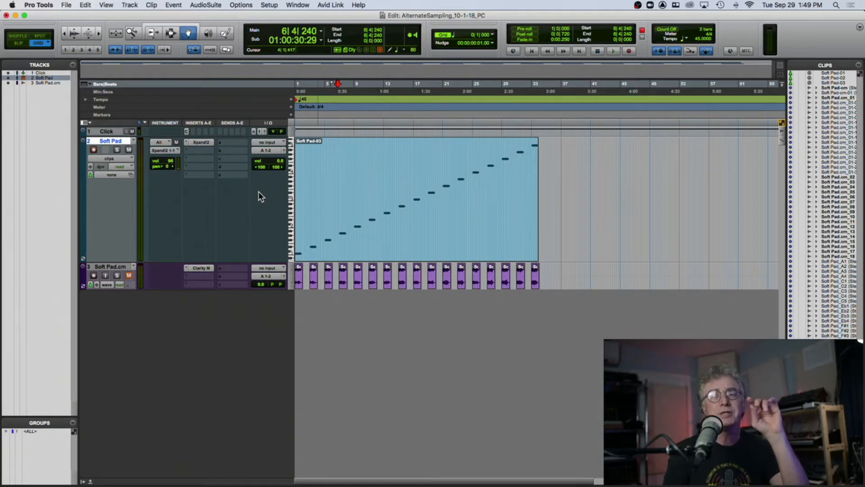
- Play the Soft Pad note sequence from the current position and stop playback
{"action": "key", "text": "space"}
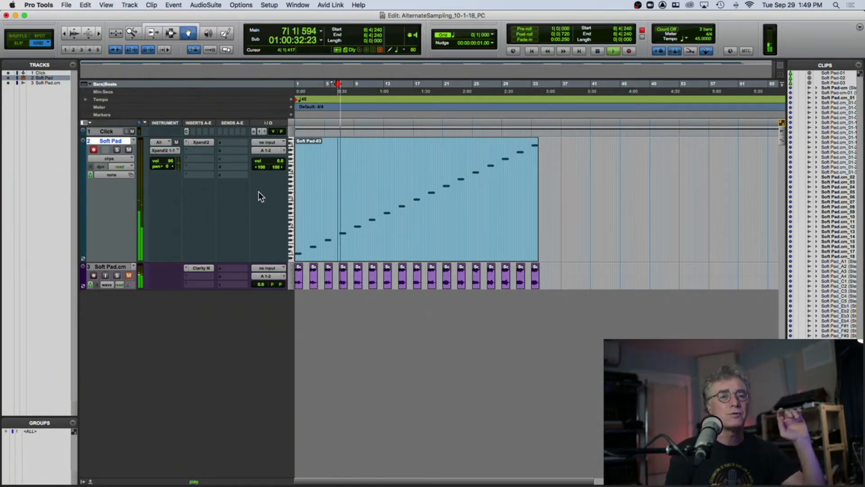
{"action": "key", "text": "space"}
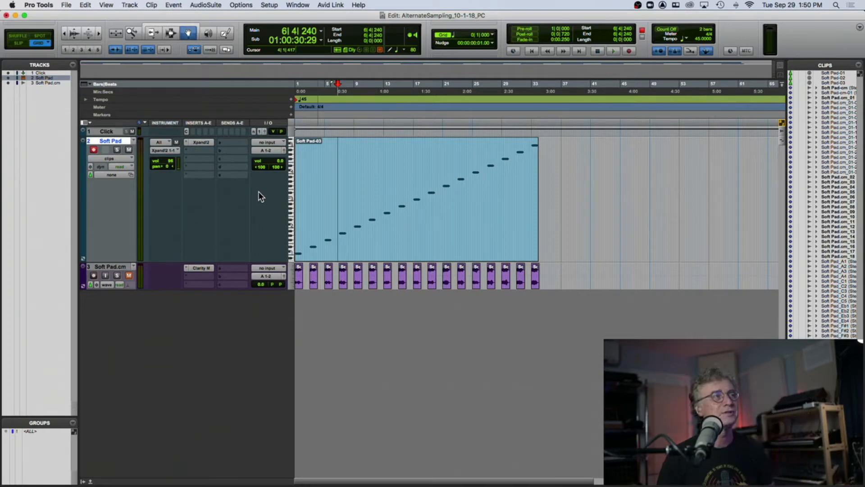
- Freeze the Soft Pad instrument track and zoom in on its rendered clip
{"action": "scroll", "coordinate": [259, 191], "scroll_direction": "right", "scroll_amount": 1}
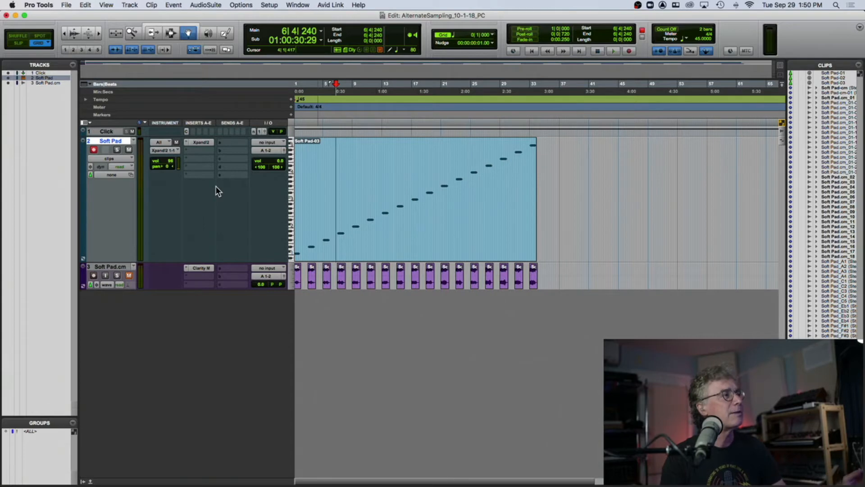
{"action": "right_click", "coordinate": [119, 142]}
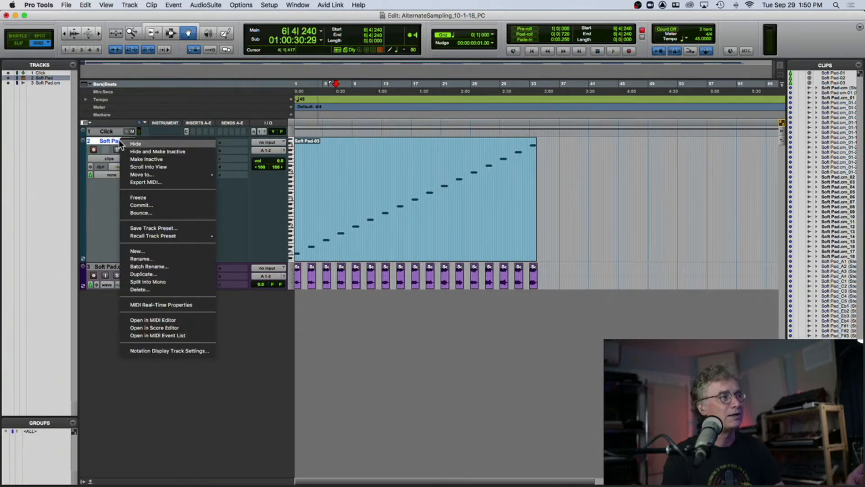
{"action": "left_click", "coordinate": [142, 199]}
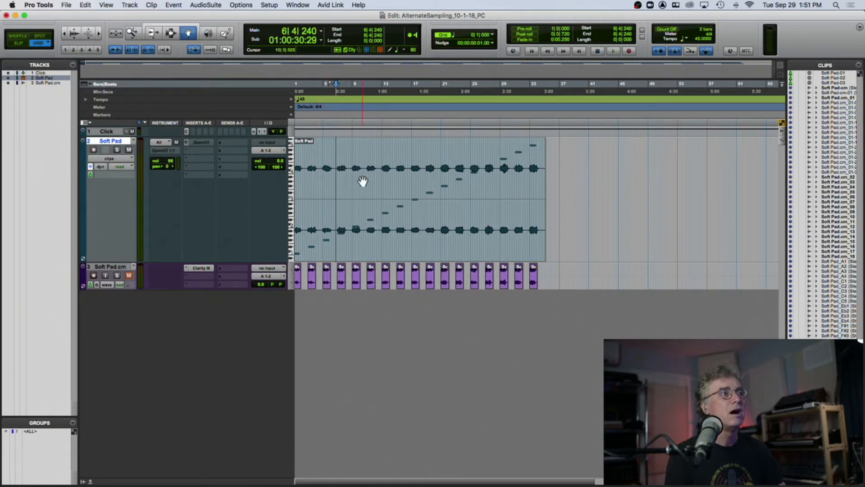
{"action": "key", "text": "super+bracketright"}
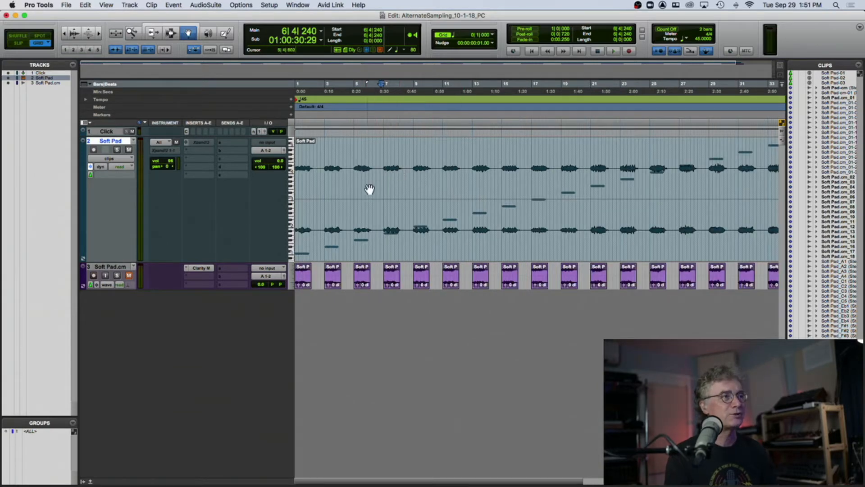
- Change the Soft Pad track's colour to purple in the colour palette and close it
{"action": "double_click", "coordinate": [80, 164]}
{"action": "left_click", "coordinate": [137, 225]}
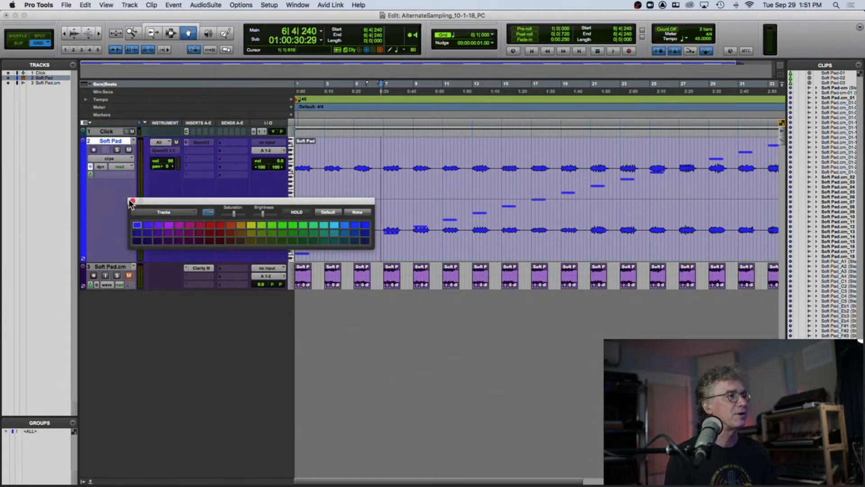
{"action": "left_click", "coordinate": [168, 225]}
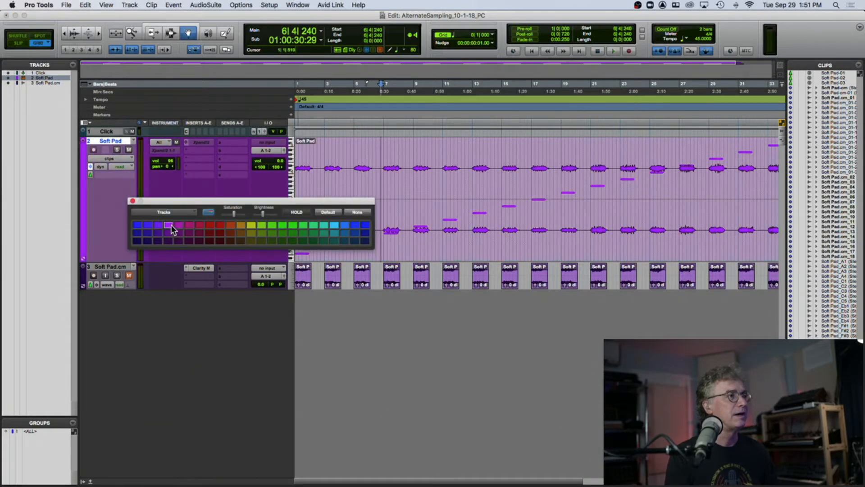
{"action": "left_click", "coordinate": [132, 201]}
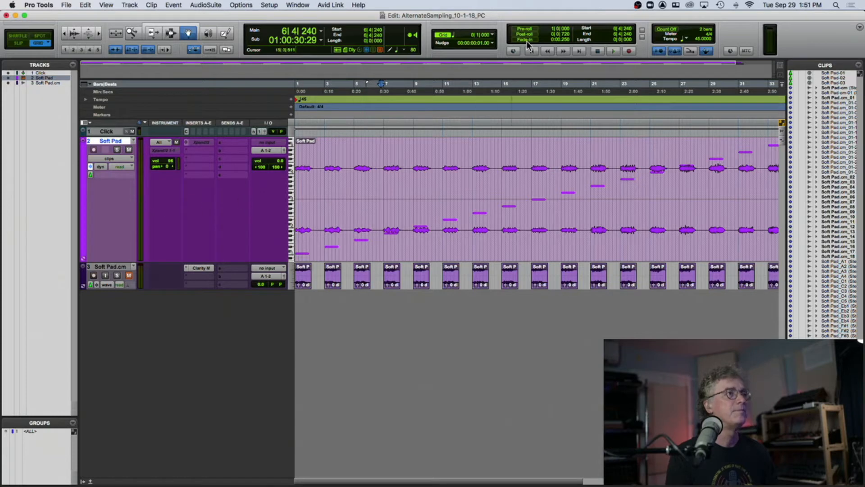
- Unfreeze the Soft Pad track
{"action": "left_click", "coordinate": [492, 35]}
{"action": "left_click", "coordinate": [496, 20]}
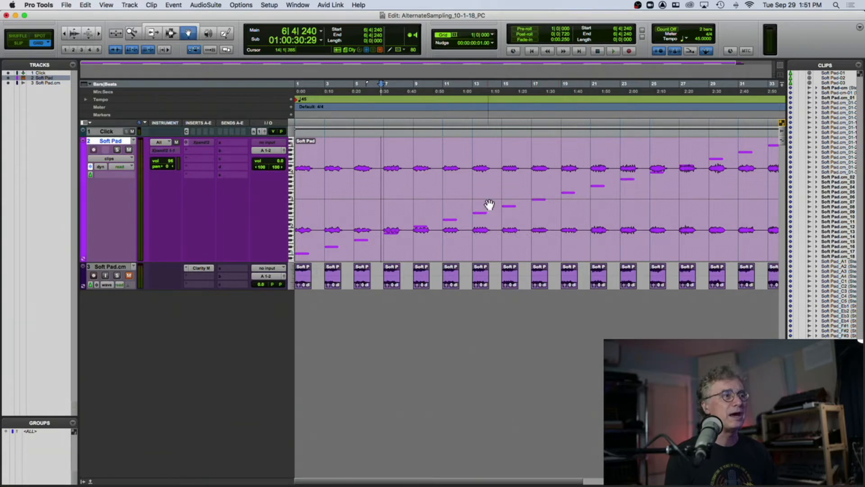
{"action": "left_click", "coordinate": [407, 193]}
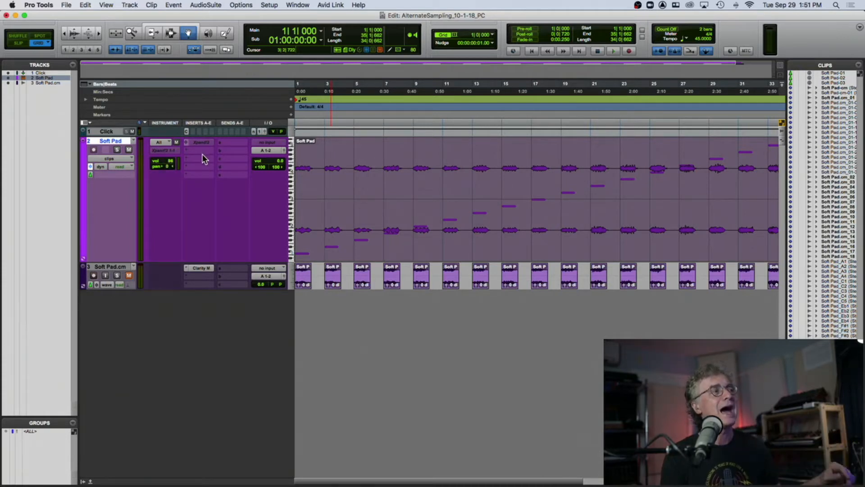
{"action": "right_click", "coordinate": [120, 141]}
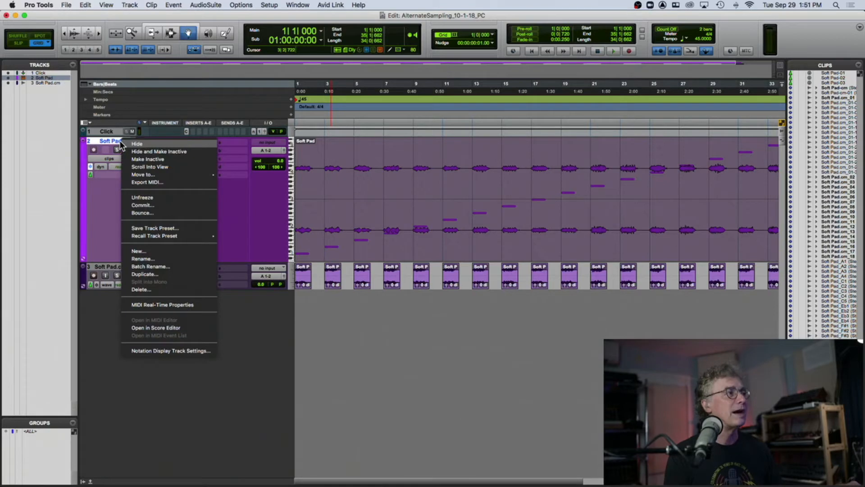
{"action": "left_click", "coordinate": [158, 197]}
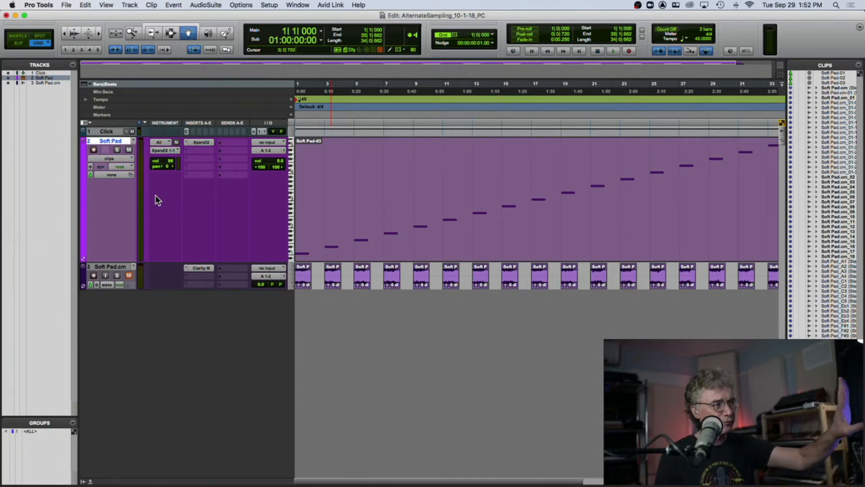
- Commit the Soft Pad MIDI track to audio with source tracks set to Hide and Make Inactive
{"action": "right_click", "coordinate": [110, 141]}
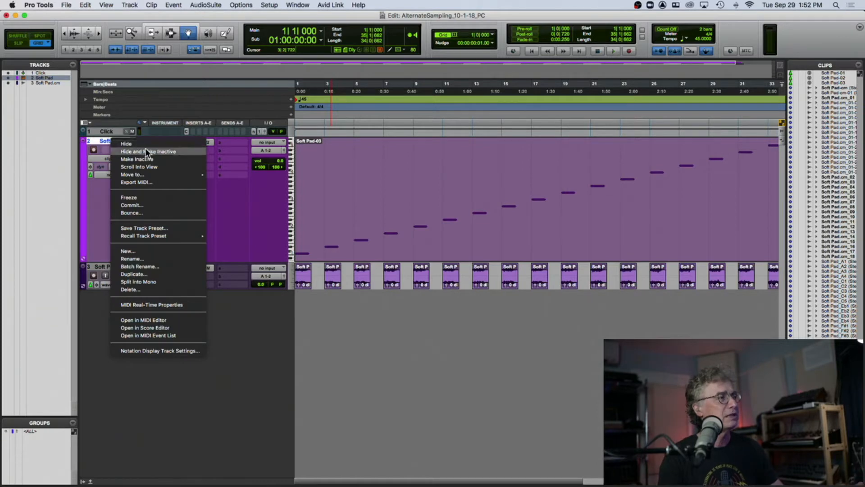
{"action": "left_click", "coordinate": [145, 205]}
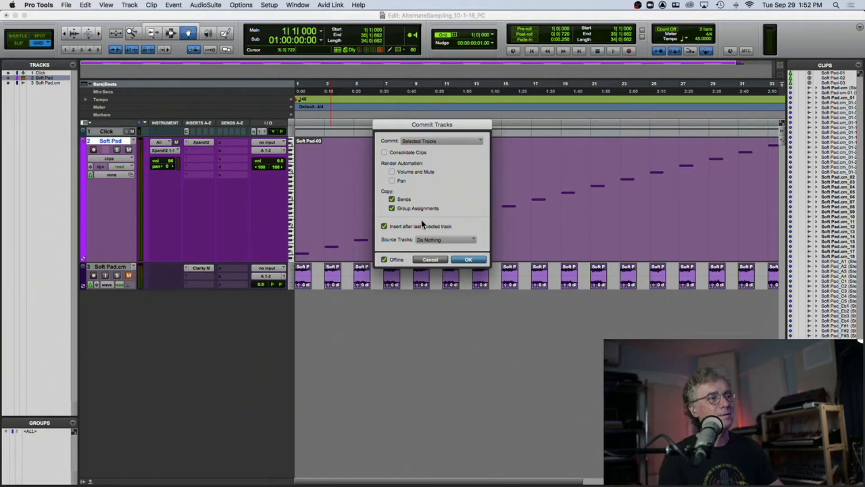
{"action": "left_click", "coordinate": [391, 199]}
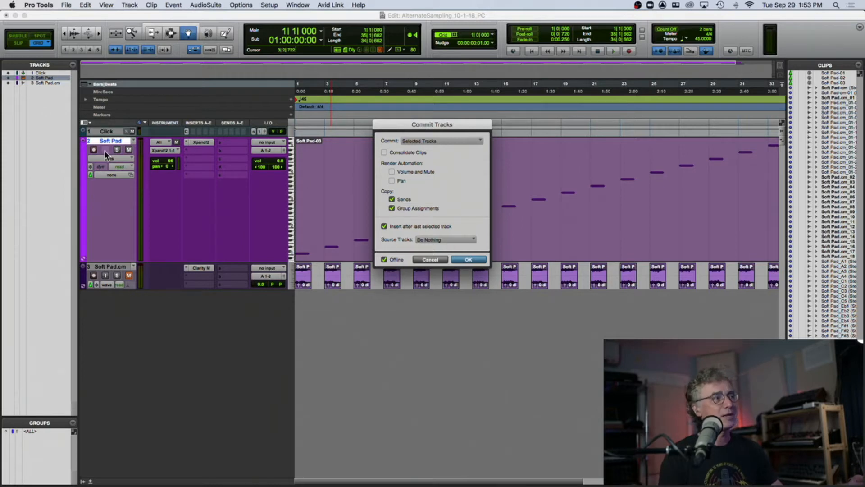
{"action": "left_click", "coordinate": [419, 240]}
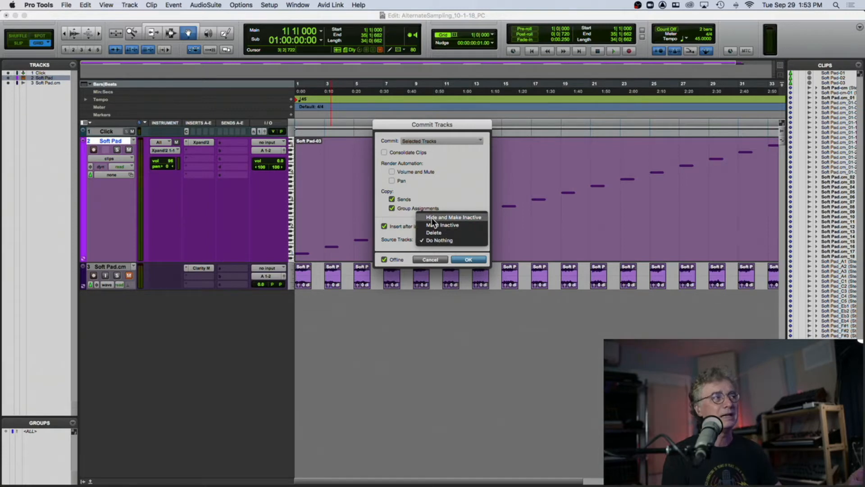
{"action": "left_click", "coordinate": [432, 220]}
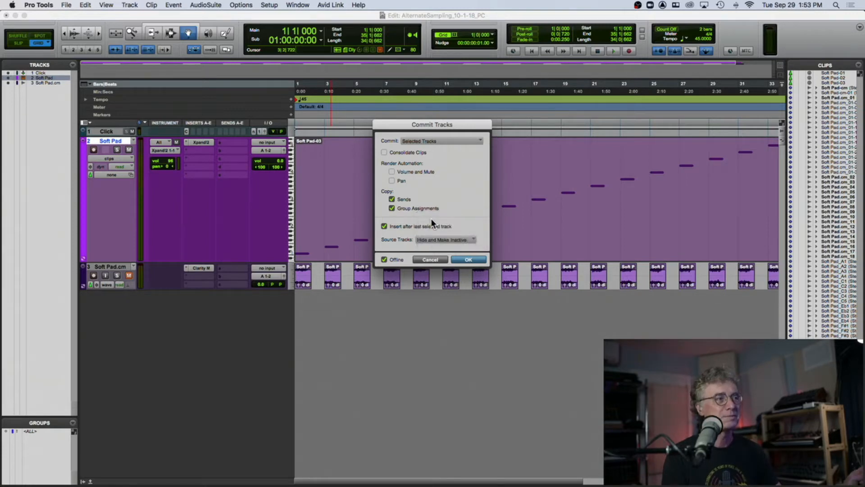
{"action": "left_click", "coordinate": [469, 260]}
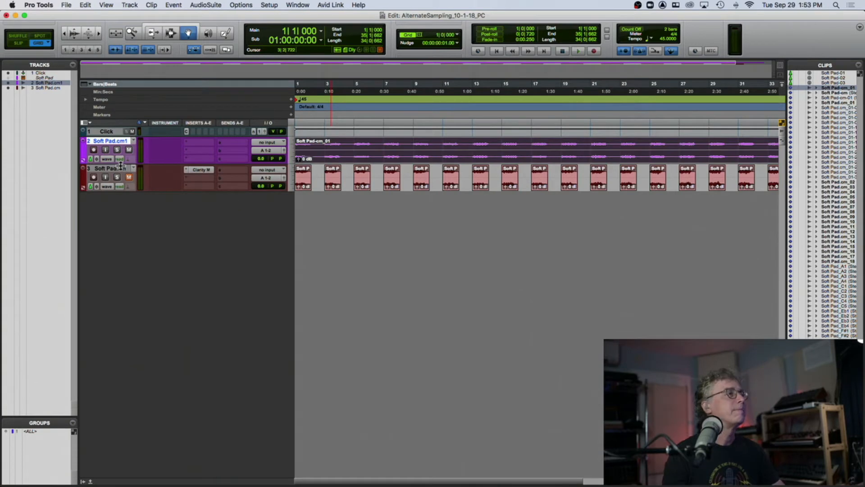
- Enlarge the committed Soft Pad.cm1 track's height, zoom in on its waveform, and widen the track list
{"action": "left_click_drag", "start_coordinate": [129, 165], "coordinate": [201, 252]}
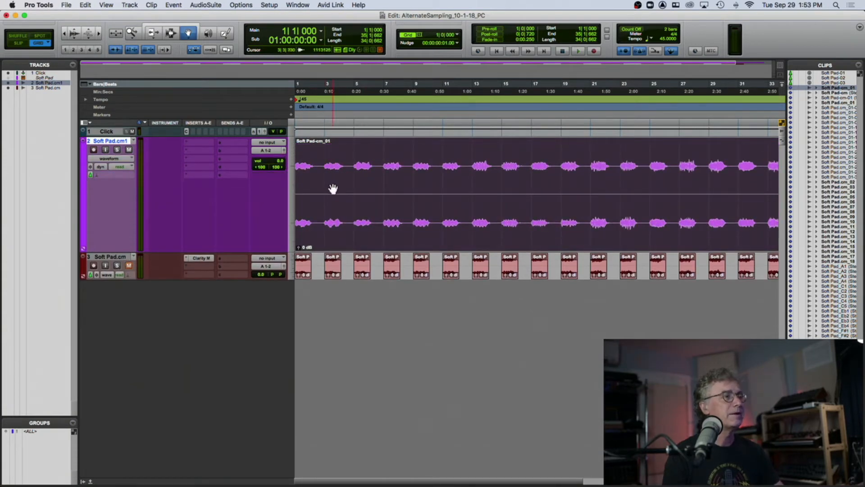
{"action": "key", "text": "super+bracketright"}
{"action": "key", "text": "super+bracketright"}
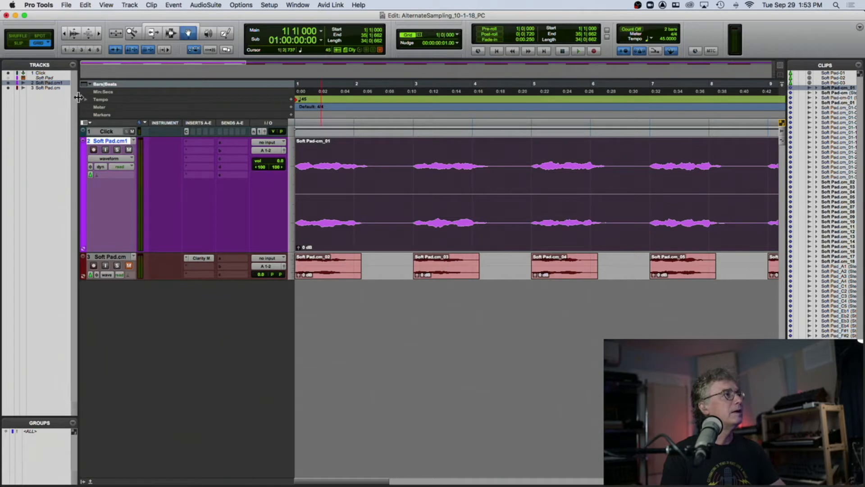
{"action": "left_click_drag", "start_coordinate": [77, 100], "coordinate": [129, 95]}
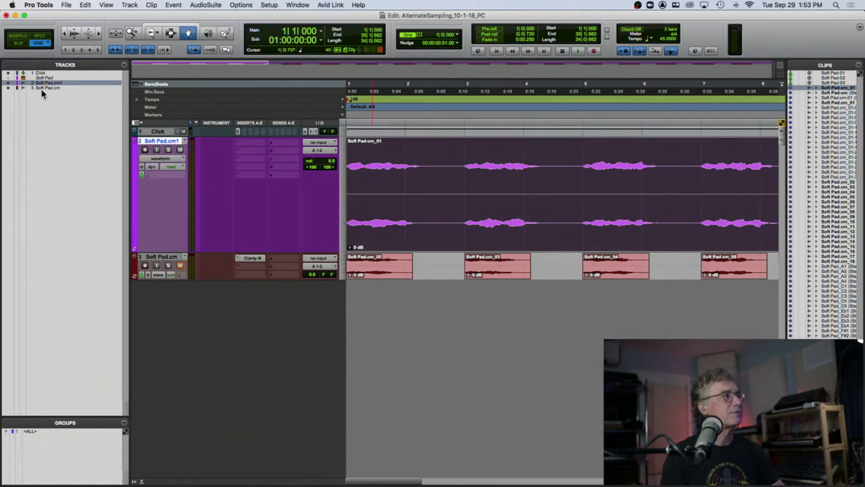
- Toggle the hidden Soft Pad source track's visibility on and off in the track list
{"action": "left_click", "coordinate": [161, 141]}
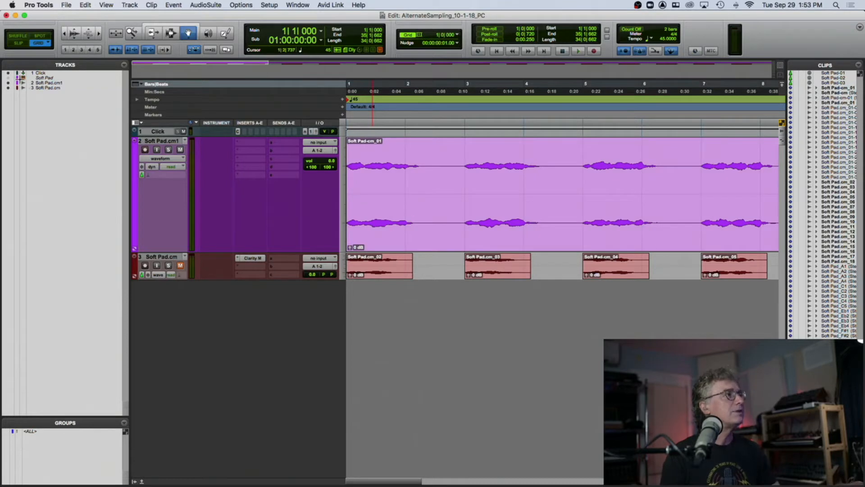
{"action": "left_click", "coordinate": [8, 78]}
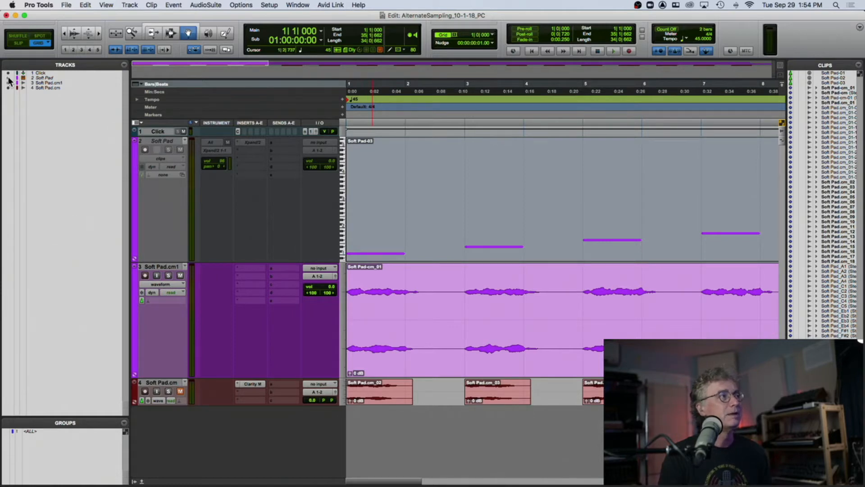
{"action": "left_click", "coordinate": [156, 132], "text": "ctrl+super"}
{"action": "left_click", "coordinate": [8, 82], "text": "alt"}
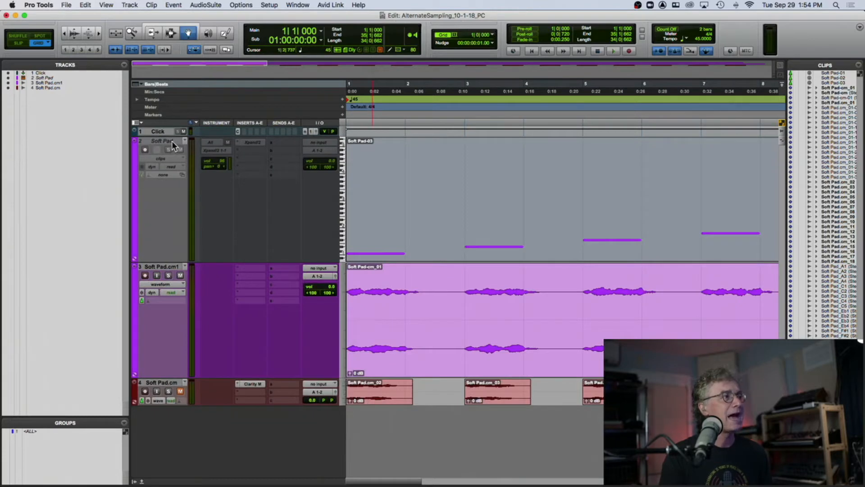
{"action": "left_click", "coordinate": [8, 77]}
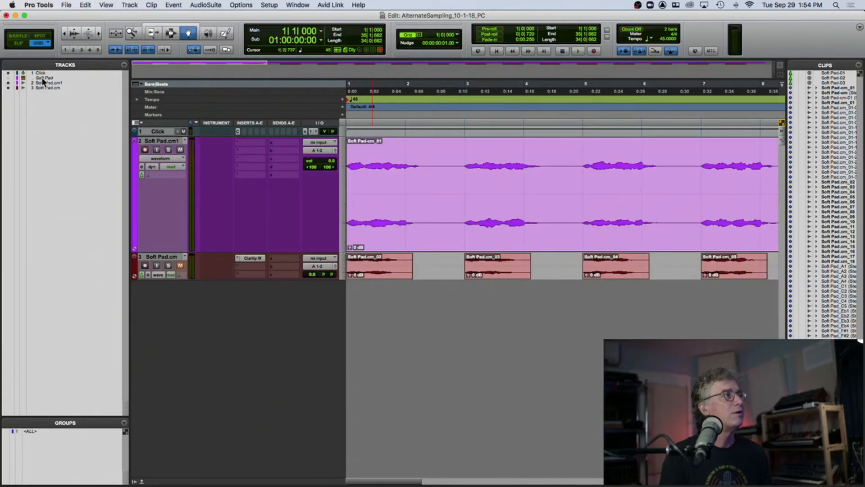
- Show and activate the Soft Pad source track, then hide and deactivate it again
{"action": "right_click", "coordinate": [43, 80]}
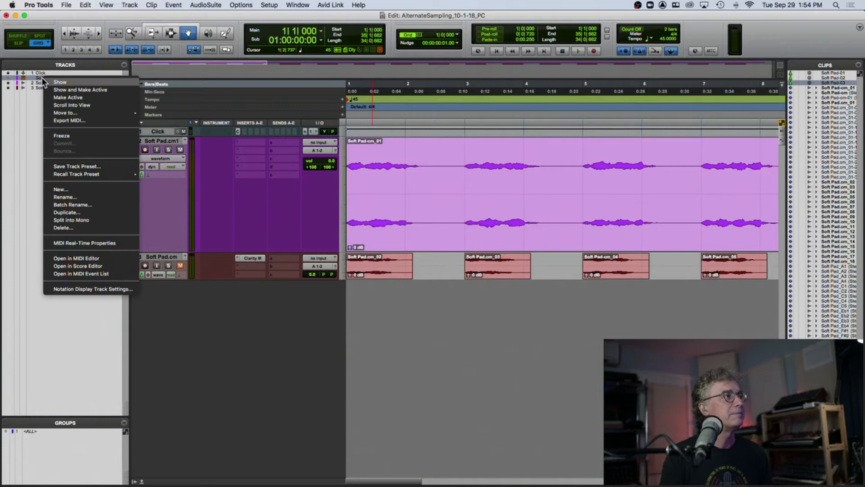
{"action": "left_click", "coordinate": [85, 91]}
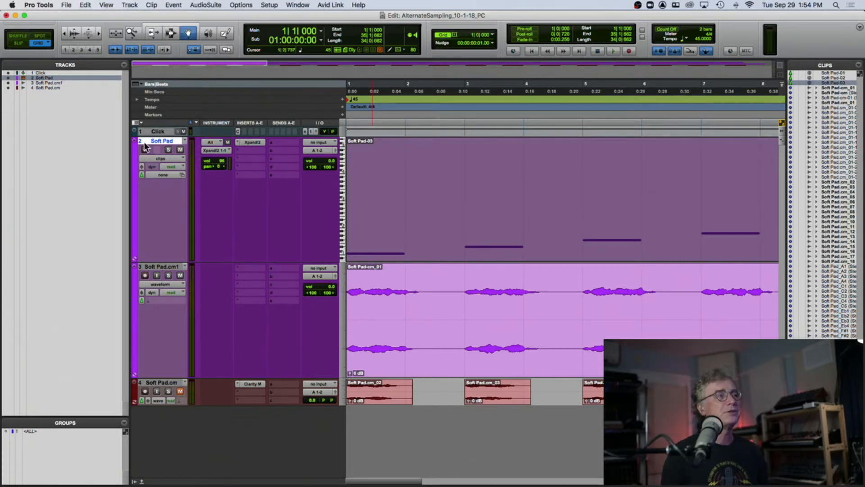
{"action": "right_click", "coordinate": [159, 143]}
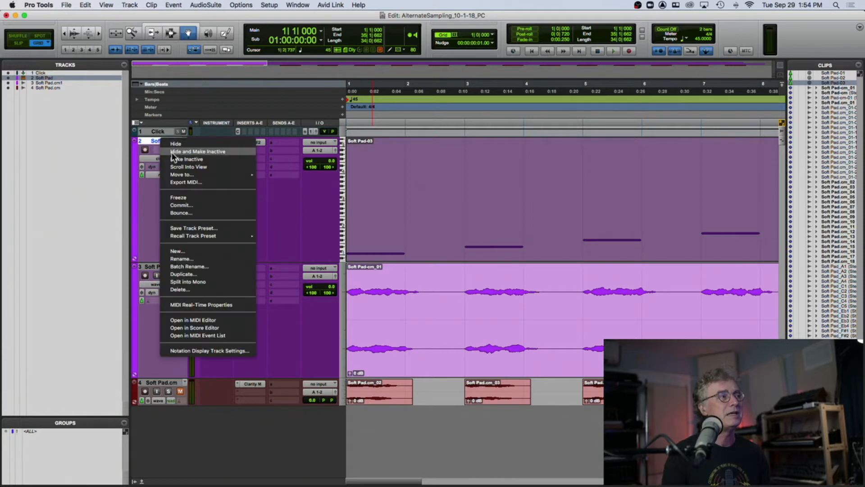
{"action": "left_click", "coordinate": [171, 152]}
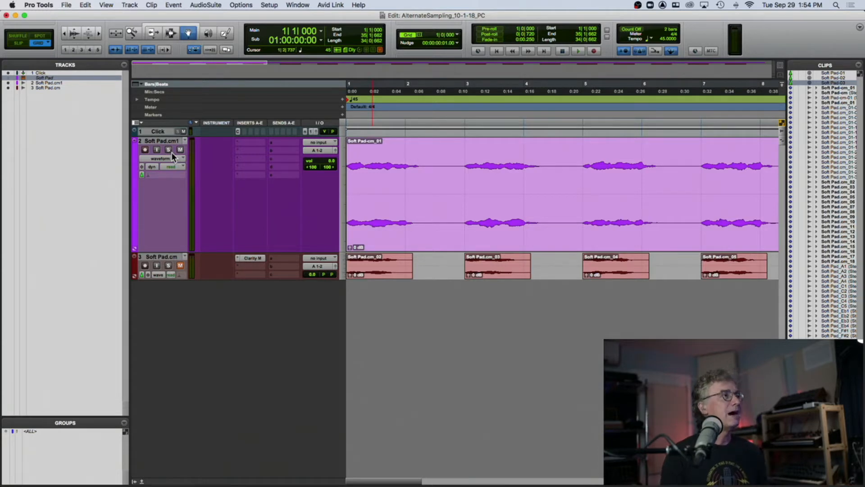
- Play back and stop the committed audio track, then switch to a different edit tool
{"action": "key", "text": "space"}
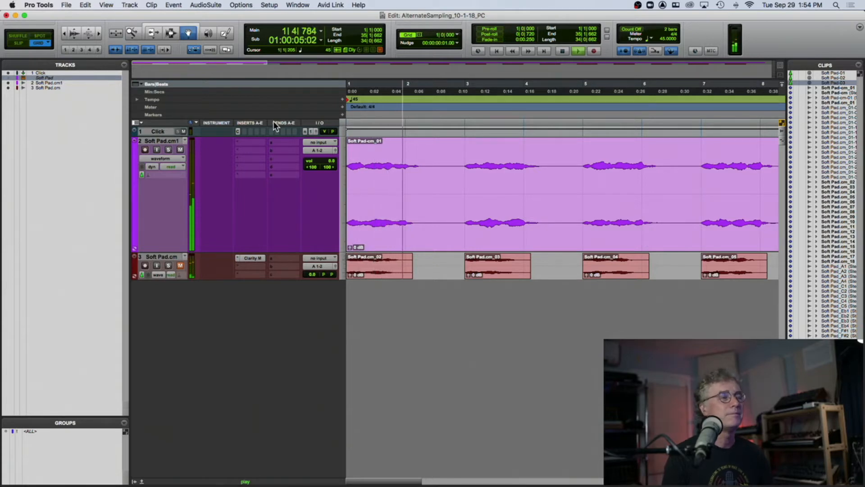
{"action": "key", "text": "space"}
{"action": "left_click", "coordinate": [171, 33]}
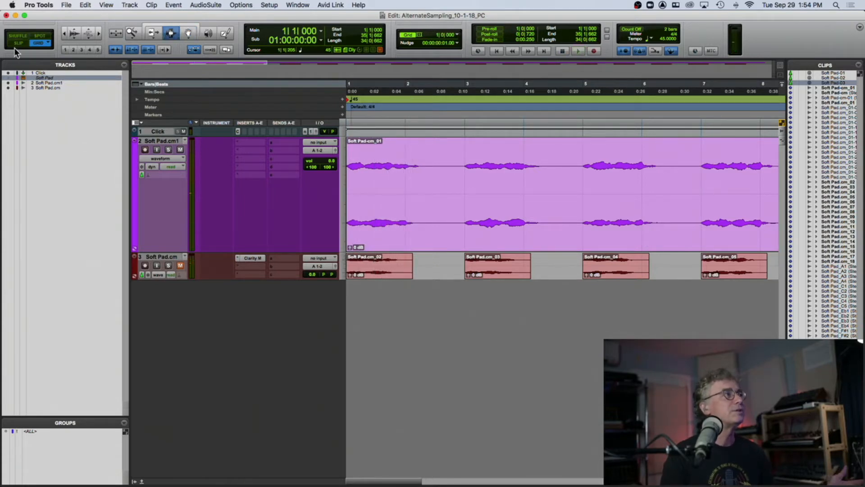
- Switch to Slip mode and separate the committed Soft Pad clip at the start of the second and third notes
{"action": "left_click", "coordinate": [18, 43]}
{"action": "left_click", "coordinate": [457, 199]}
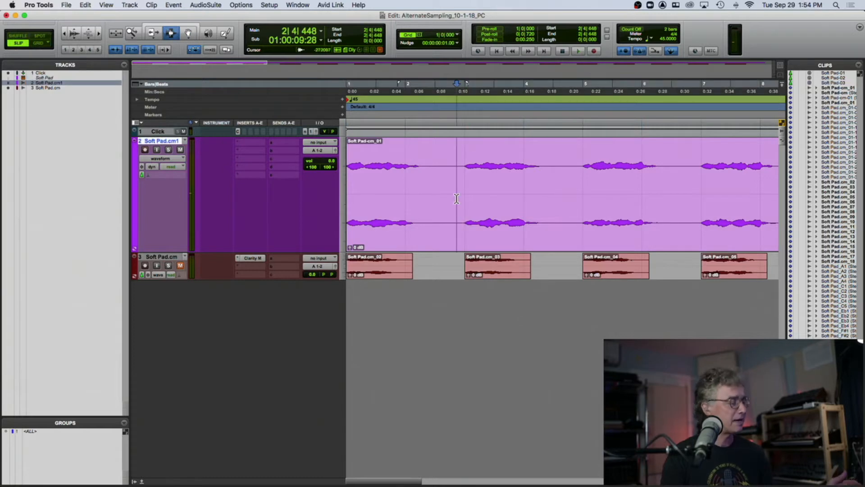
{"action": "key", "text": "Tab"}
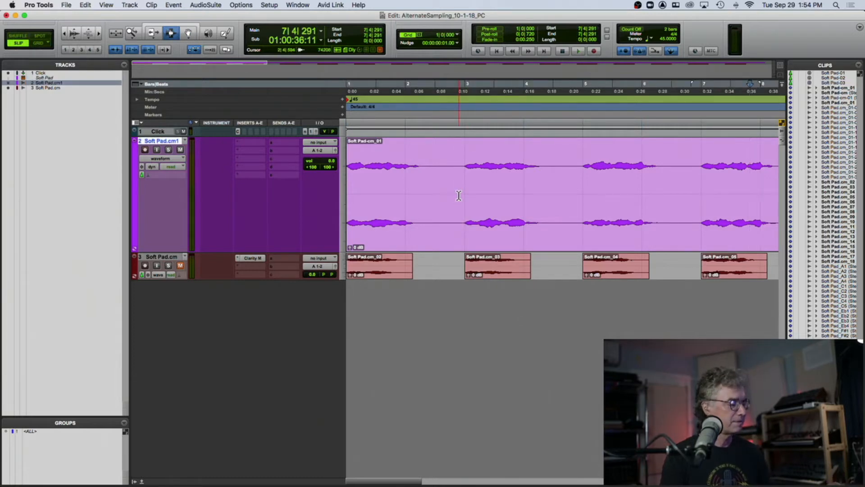
{"action": "key", "text": "Tab"}
{"action": "left_click", "coordinate": [428, 186]}
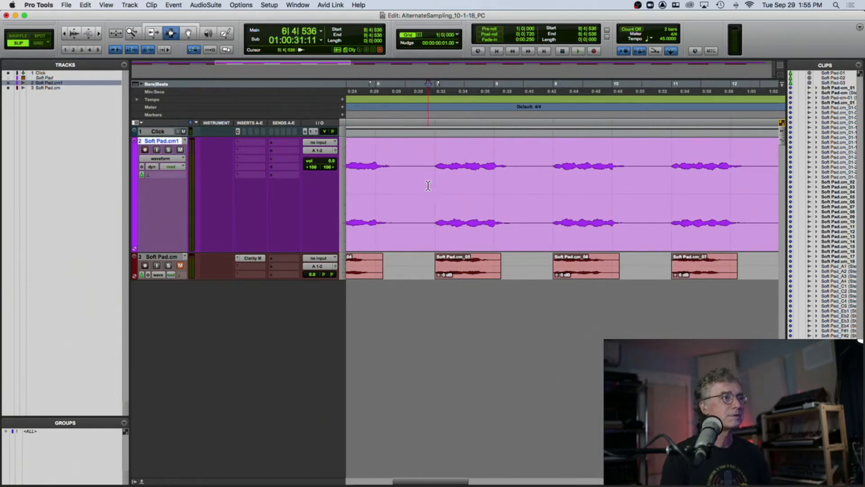
{"action": "left_click", "coordinate": [434, 178]}
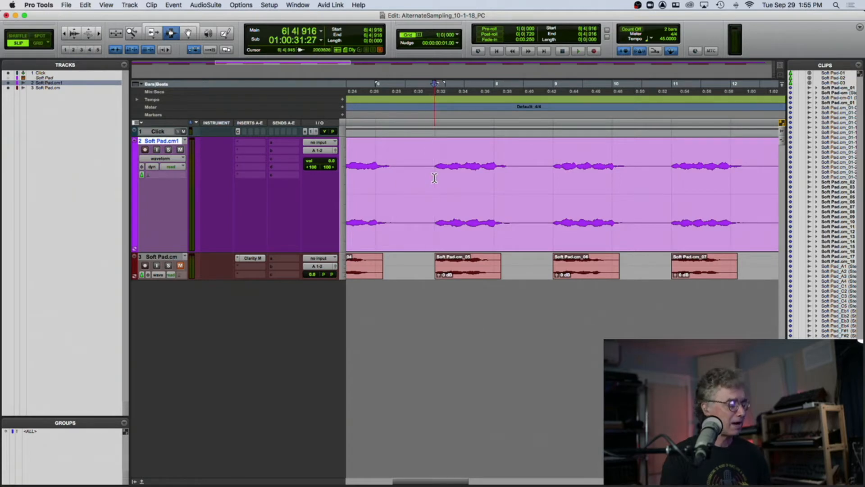
{"action": "key", "text": "super+e"}
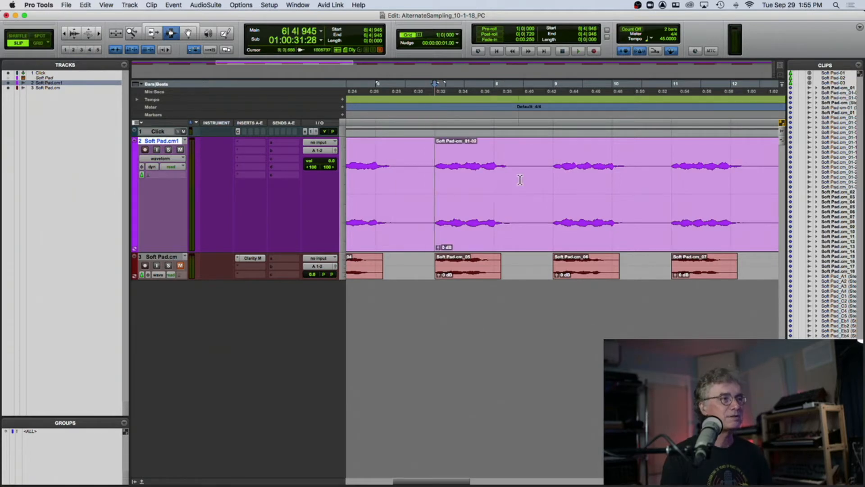
{"action": "left_click", "coordinate": [552, 174]}
{"action": "key", "text": "super+e"}
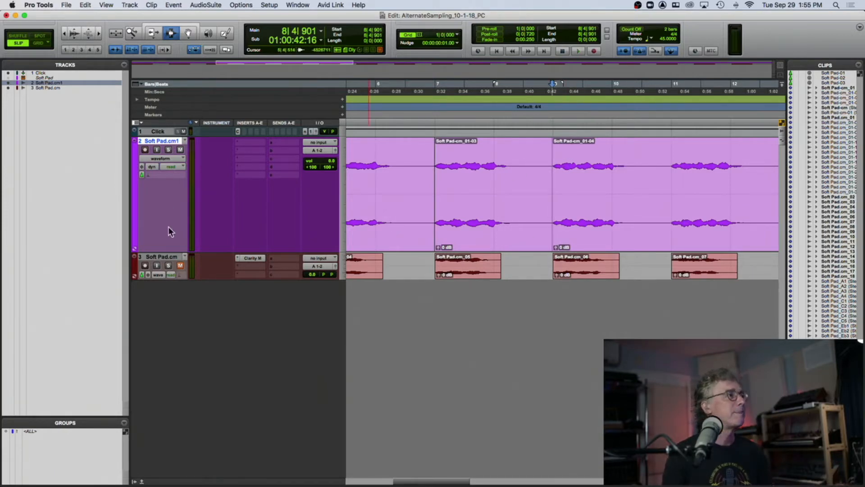
- Create a new stereo instrument track named STRUCTURE SOFT PAD
{"action": "left_click", "coordinate": [163, 256]}
{"action": "key", "text": "shift+super+n"}
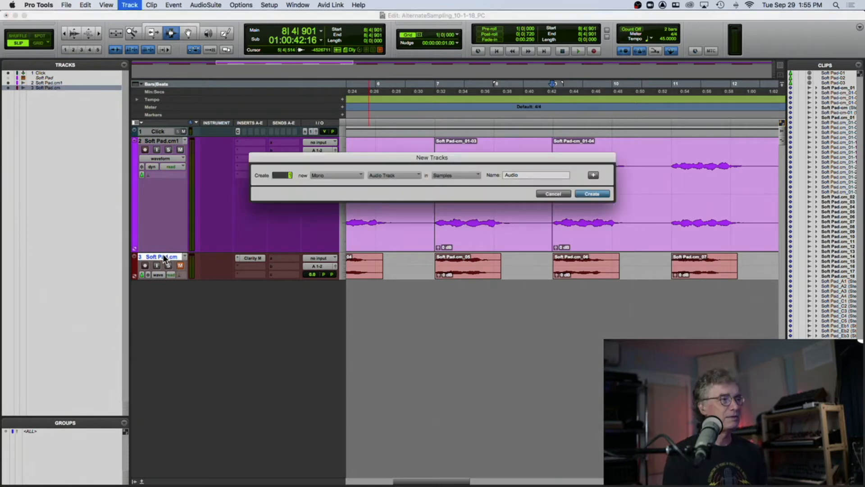
{"action": "left_click", "coordinate": [336, 175]}
{"action": "left_click", "coordinate": [327, 182]}
{"action": "left_click", "coordinate": [389, 174]}
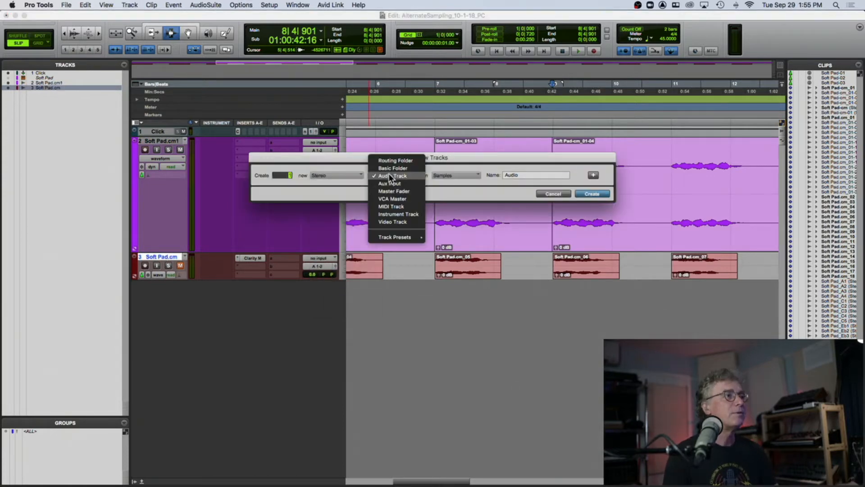
{"action": "left_click", "coordinate": [402, 214]}
{"action": "left_click", "coordinate": [520, 174]}
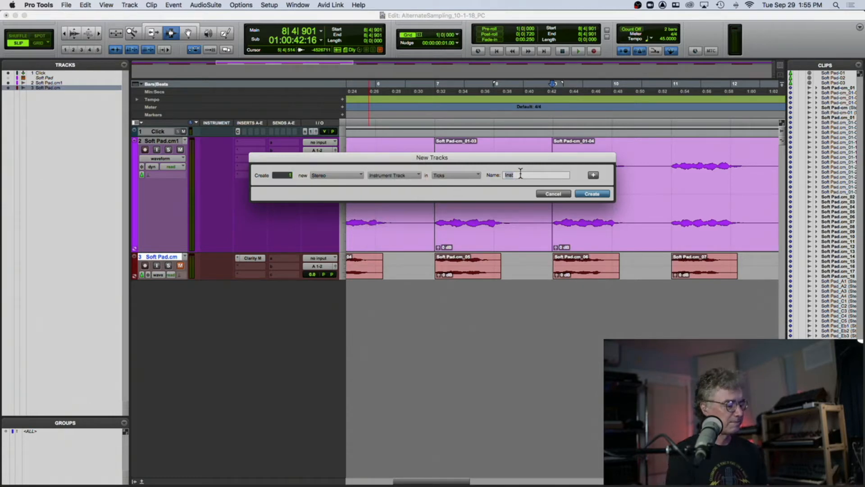
{"action": "type", "text": "STRUCTURE S"}
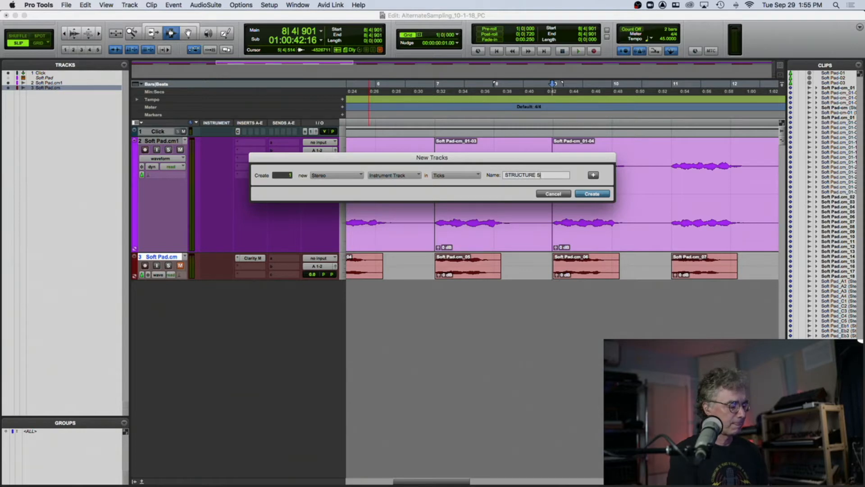
{"action": "type", "text": "OFT PAD"}
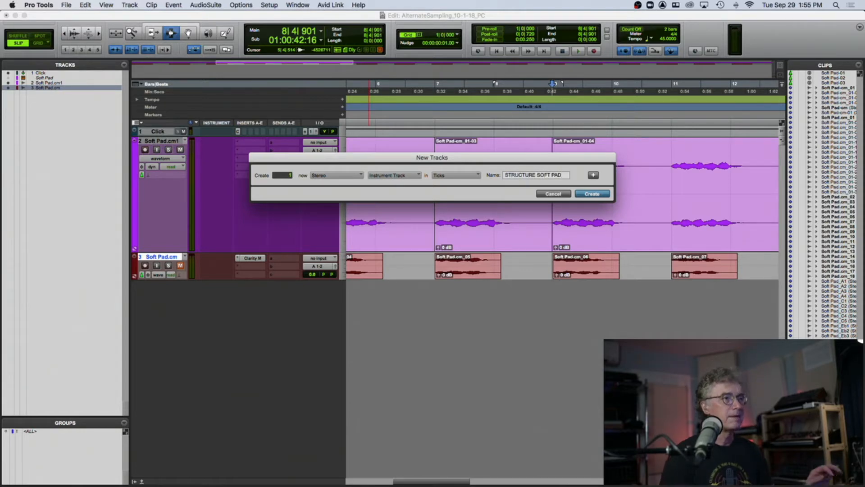
{"action": "key", "text": "Return"}
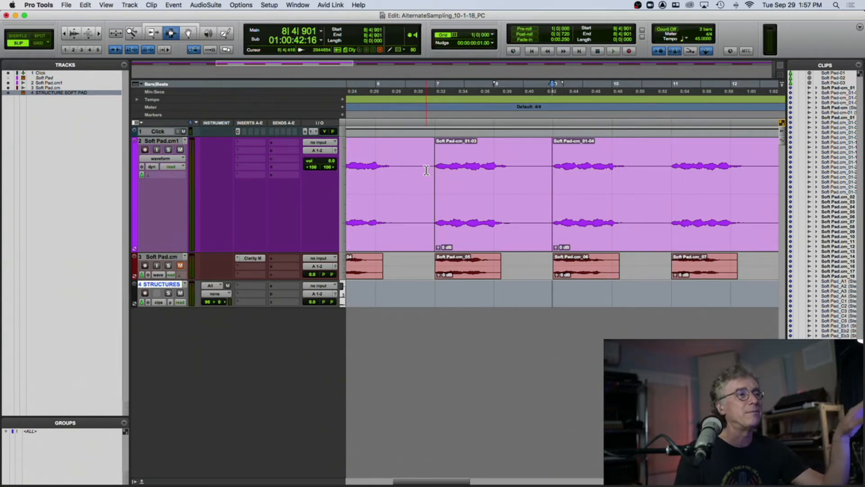
- Insert the Structure Free (stereo) instrument on the new track and remove its default Sine Wave patch
{"action": "left_click", "coordinate": [249, 286]}
{"action": "mouse_move", "coordinate": [282, 286]}
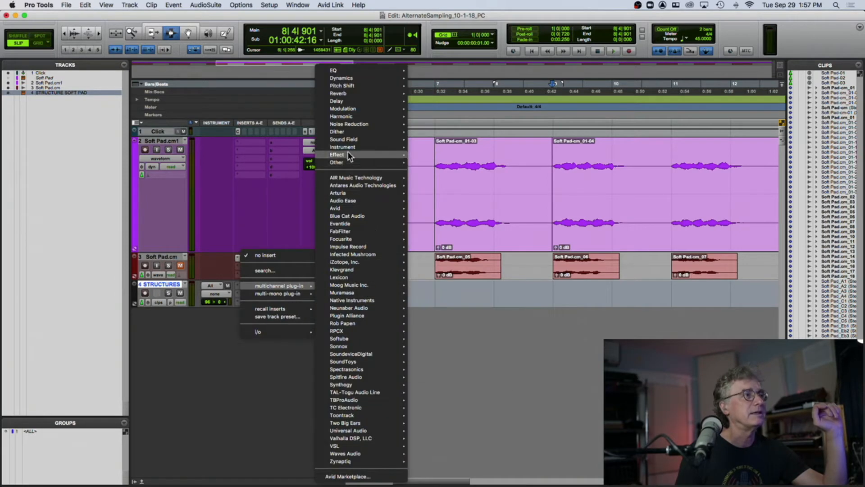
{"action": "mouse_move", "coordinate": [348, 184]}
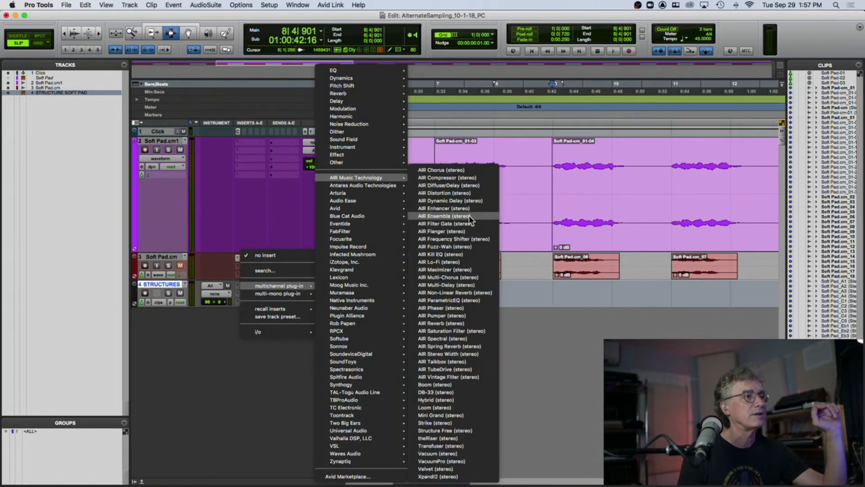
{"action": "left_click", "coordinate": [464, 431]}
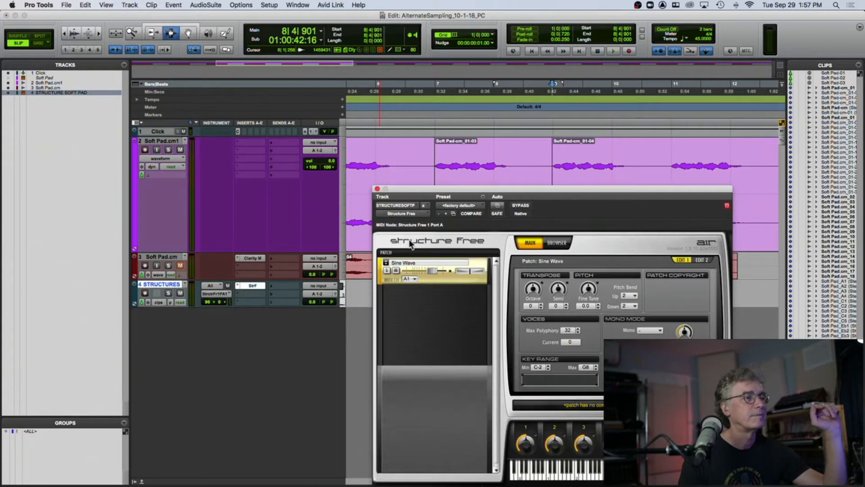
{"action": "right_click", "coordinate": [472, 279]}
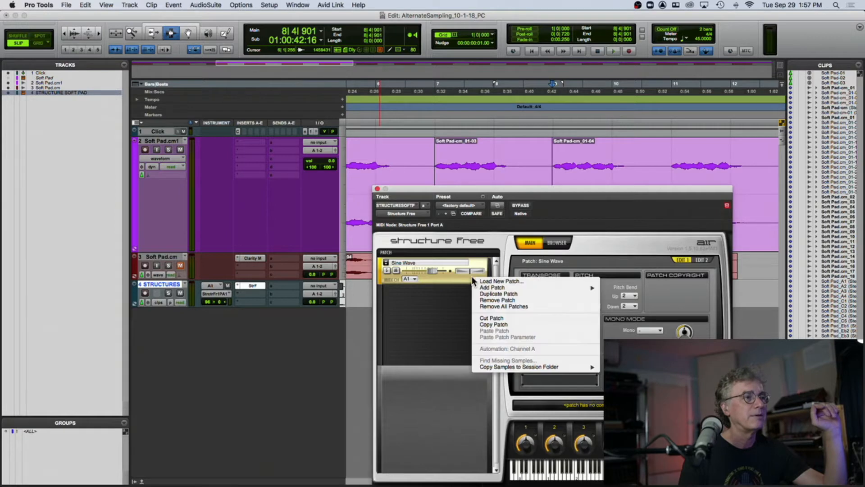
{"action": "left_click", "coordinate": [500, 299]}
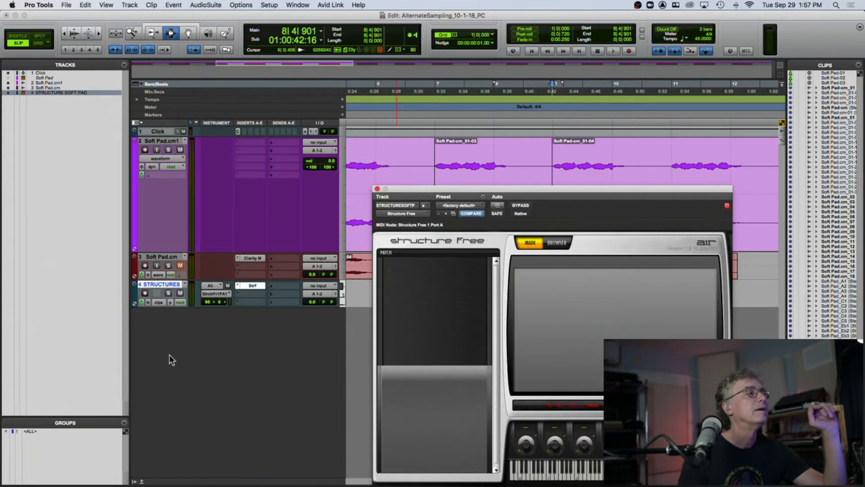
- Drag the Soft Pad WAV samples from the Alternate Sample Audio folder in Finder into Structure Free's patch area
{"action": "left_click", "coordinate": [16, 477]}
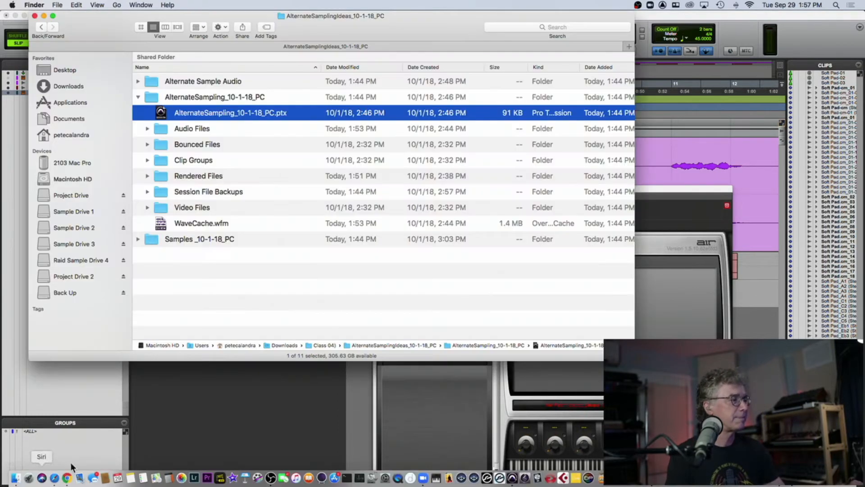
{"action": "left_click", "coordinate": [137, 98]}
{"action": "left_click", "coordinate": [138, 113]}
{"action": "left_click", "coordinate": [138, 112]}
{"action": "left_click", "coordinate": [138, 81]}
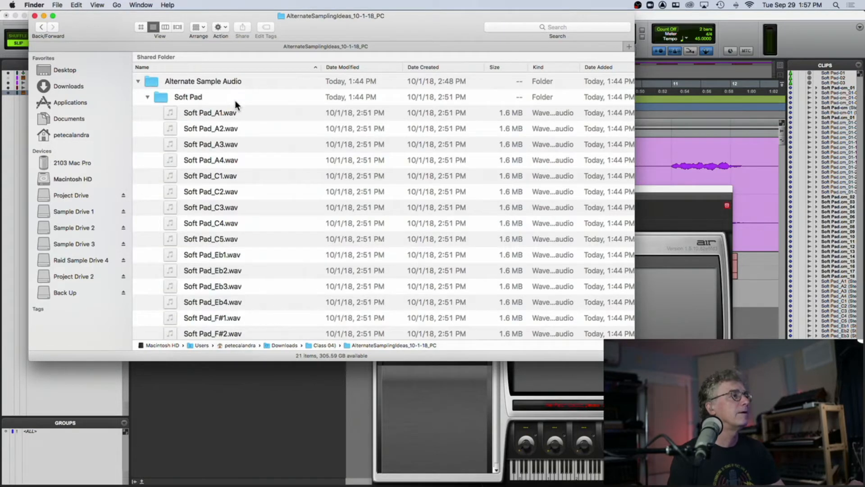
{"action": "left_click", "coordinate": [232, 115]}
{"action": "scroll", "coordinate": [283, 143], "scroll_direction": "down", "scroll_amount": 4}
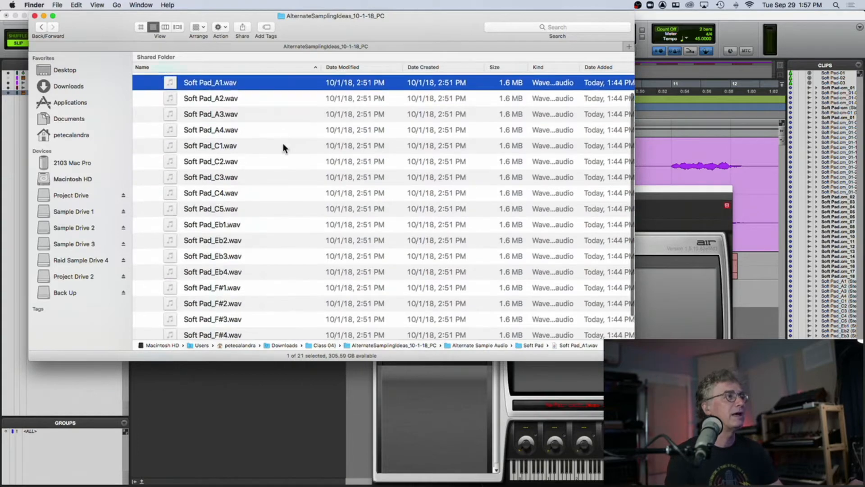
{"action": "left_click_drag", "start_coordinate": [297, 34], "coordinate": [307, 0]}
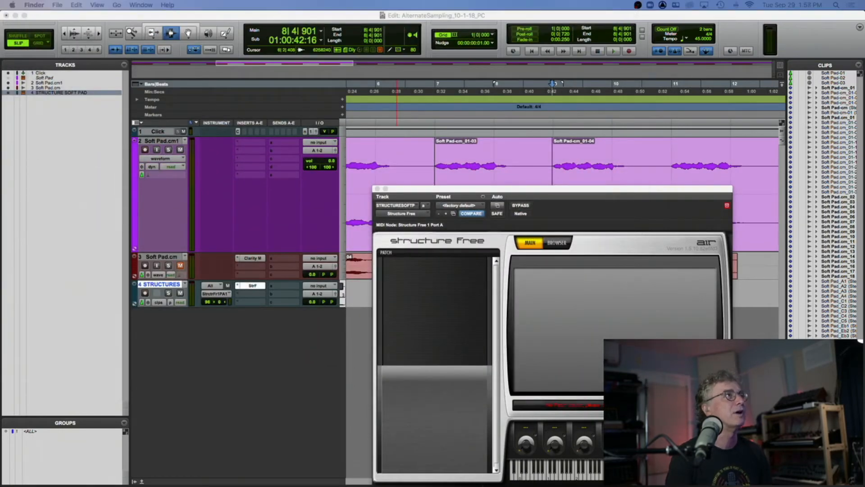
{"action": "left_click_drag", "start_coordinate": [311, 0], "coordinate": [421, 301]}
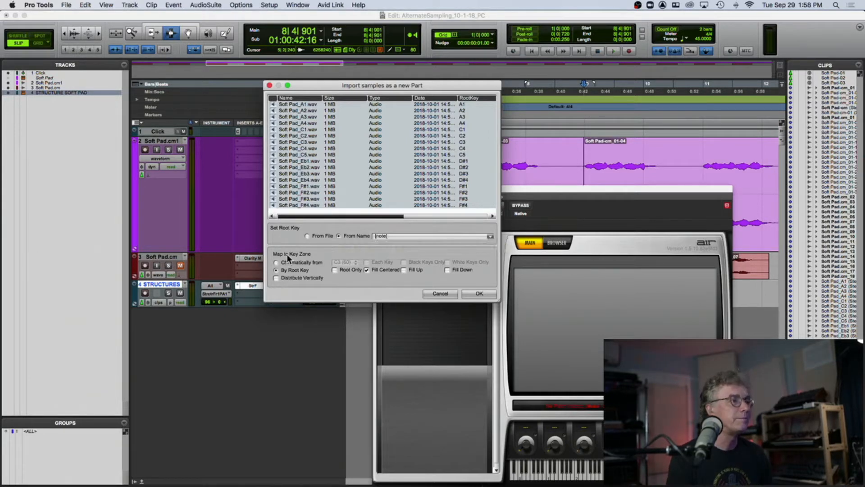
- Import the samples as a new part with the root key taken from the file name as prefix[note]
{"action": "left_click", "coordinate": [391, 235]}
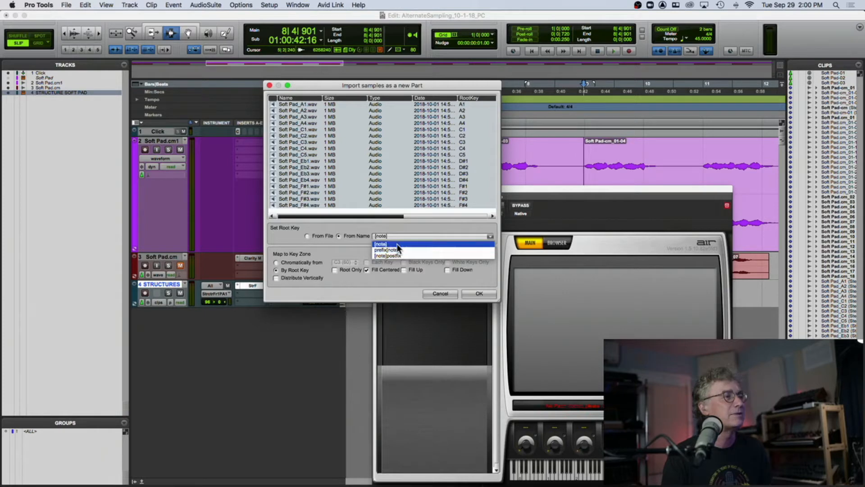
{"action": "left_click", "coordinate": [398, 248]}
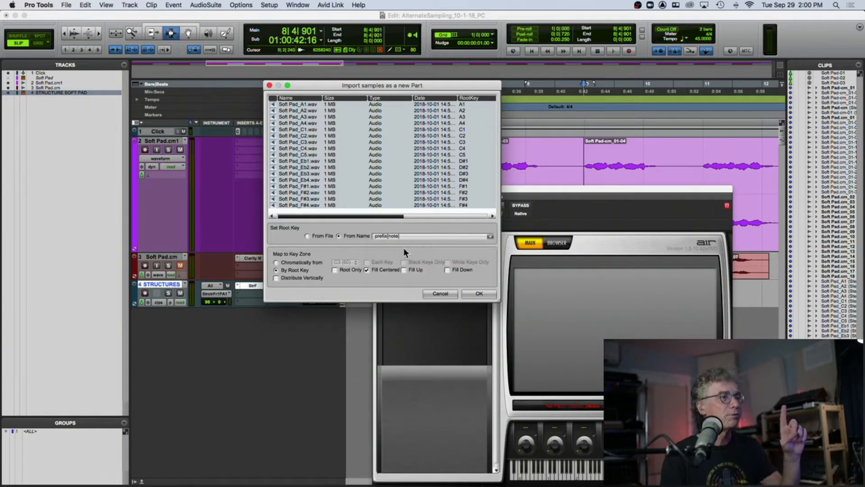
{"action": "left_click", "coordinate": [477, 294]}
- Record-enable the STRUCTURE SOFT PAD track and rename the new patch Soft Pad PC
{"action": "left_click", "coordinate": [145, 294]}
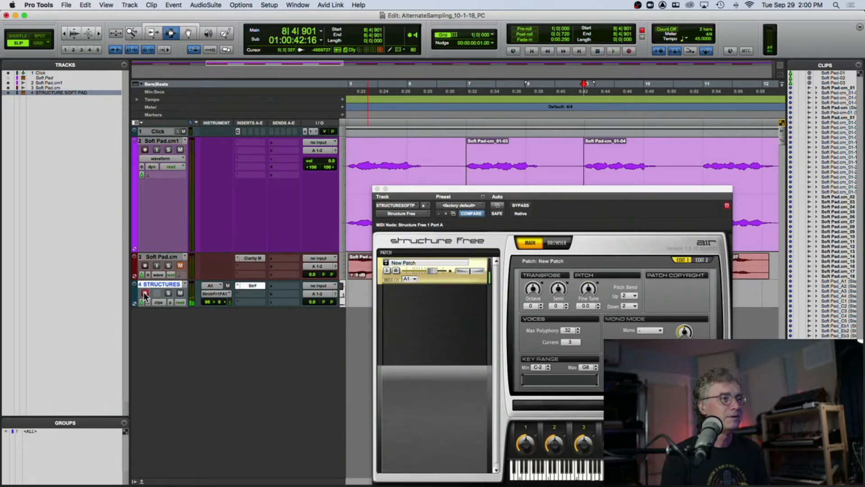
{"action": "left_click", "coordinate": [412, 263]}
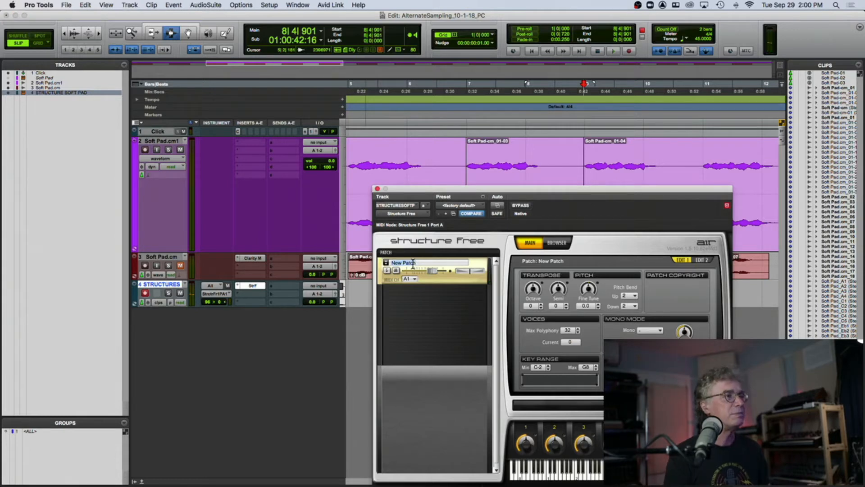
{"action": "type", "text": "Soft P"}
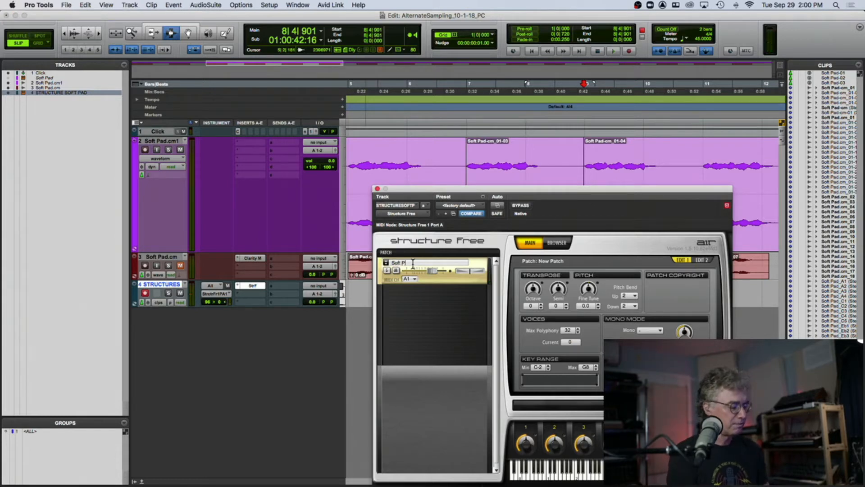
{"action": "type", "text": "ad PC"}
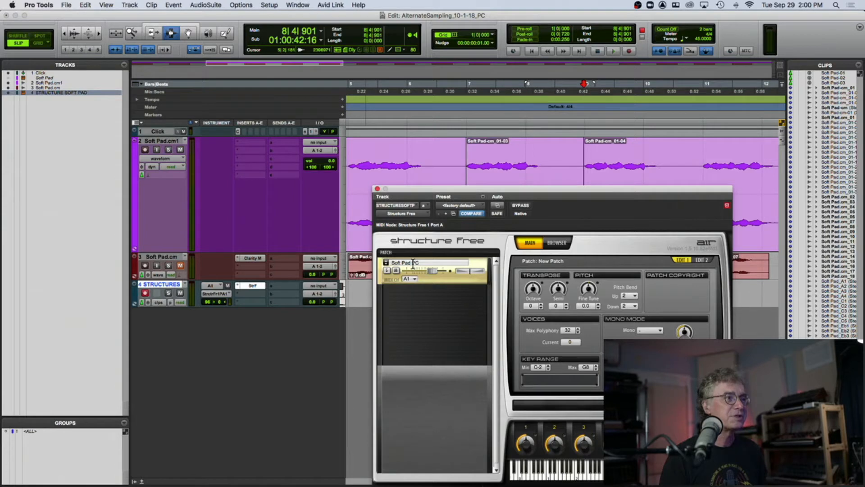
- Raise the patch's amp envelope attack and release slightly, release to about 64%
{"action": "left_click_drag", "start_coordinate": [421, 189], "coordinate": [259, 76]}
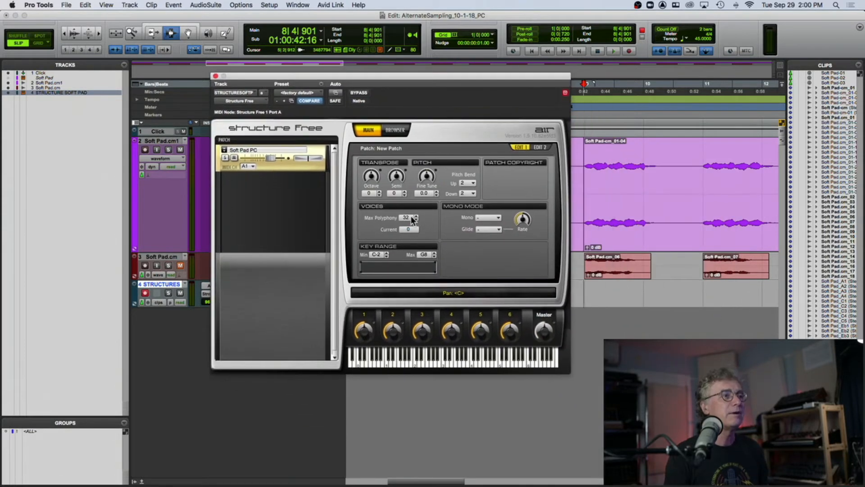
{"action": "left_click", "coordinate": [538, 146]}
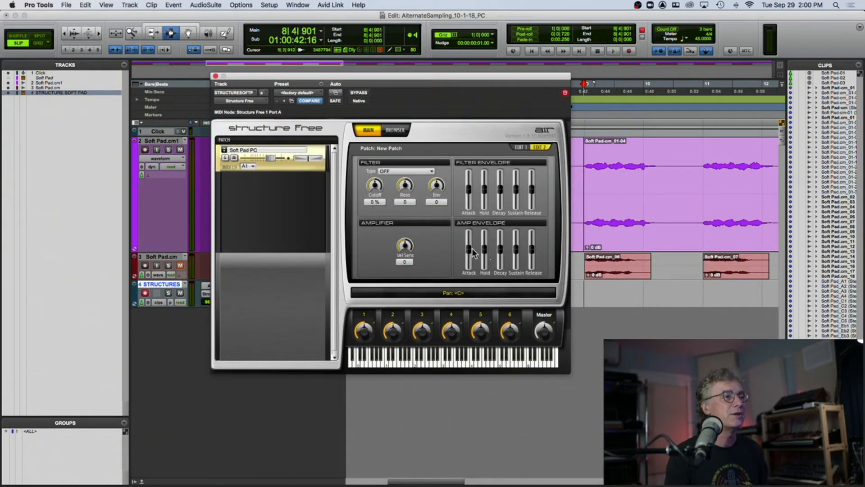
{"action": "left_click_drag", "start_coordinate": [471, 248], "coordinate": [471, 238]}
{"action": "left_click_drag", "start_coordinate": [530, 247], "coordinate": [530, 239]}
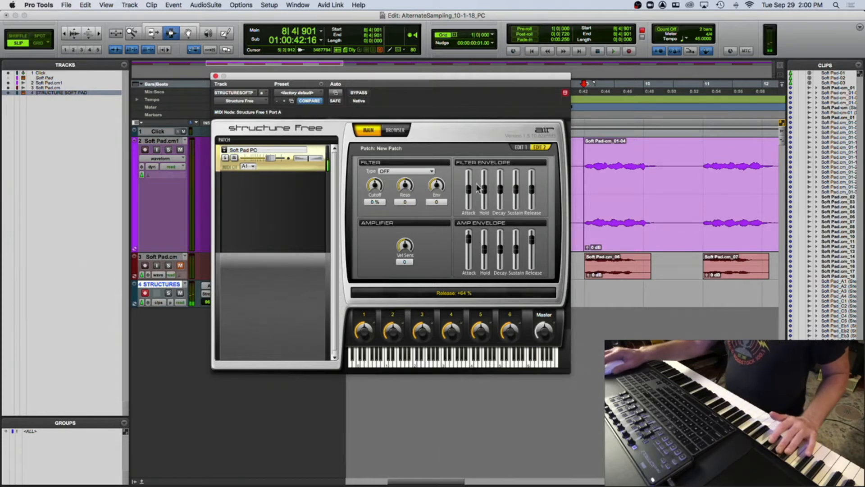
- Set the filter type to LP24 and assign the cutoff knob to a hardware controller with Learn MIDI CC
{"action": "left_click", "coordinate": [388, 172]}
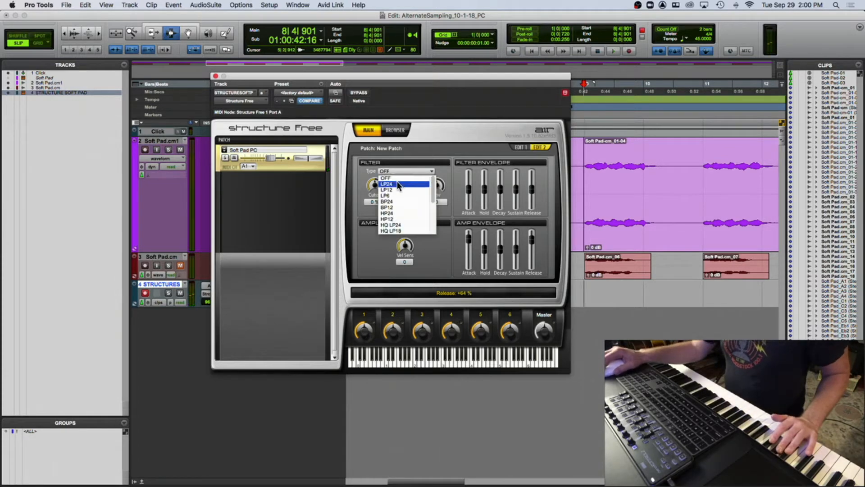
{"action": "left_click", "coordinate": [398, 184]}
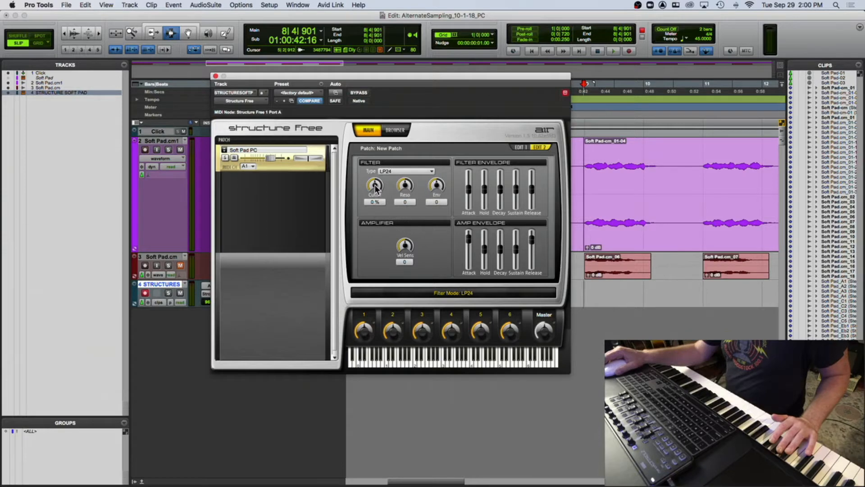
{"action": "right_click", "coordinate": [376, 188]}
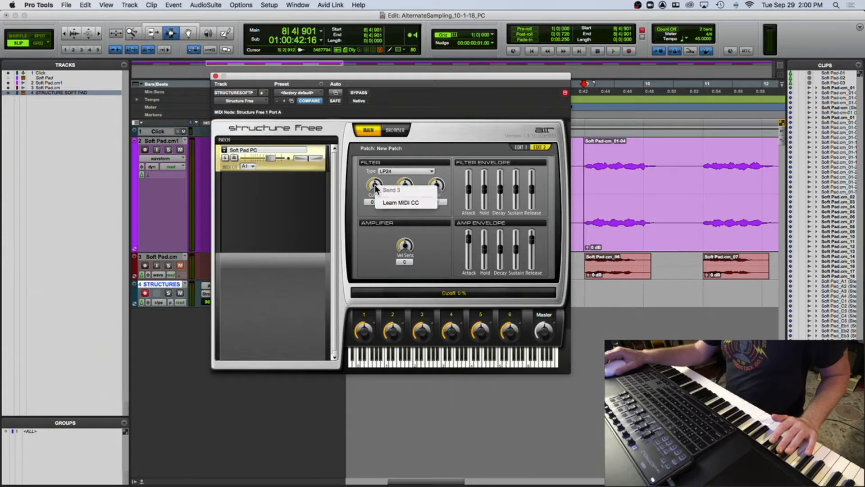
{"action": "left_click", "coordinate": [403, 202]}
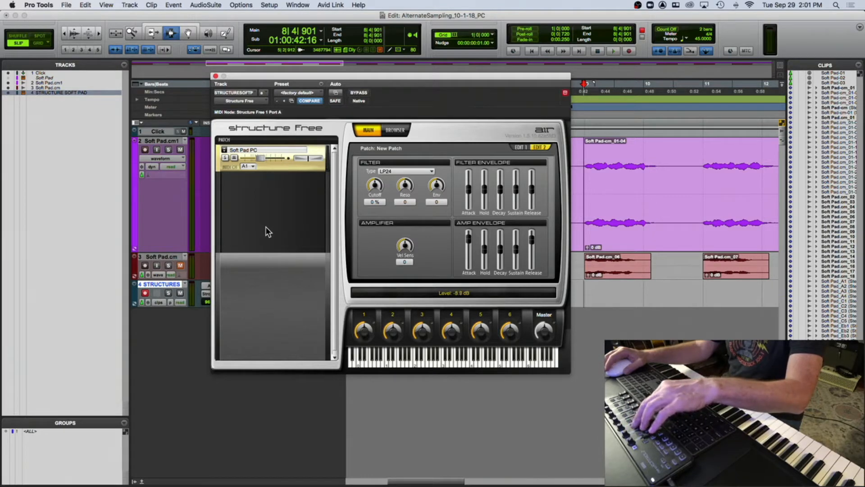
- Re-assign the Structure Free cutoff knob to the hardware controller with Learn MIDI CC
{"action": "right_click", "coordinate": [374, 186]}
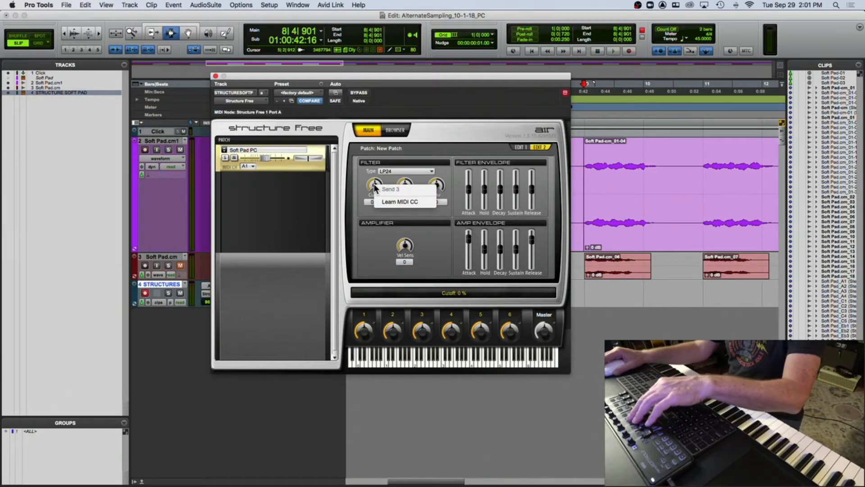
{"action": "left_click", "coordinate": [390, 201]}
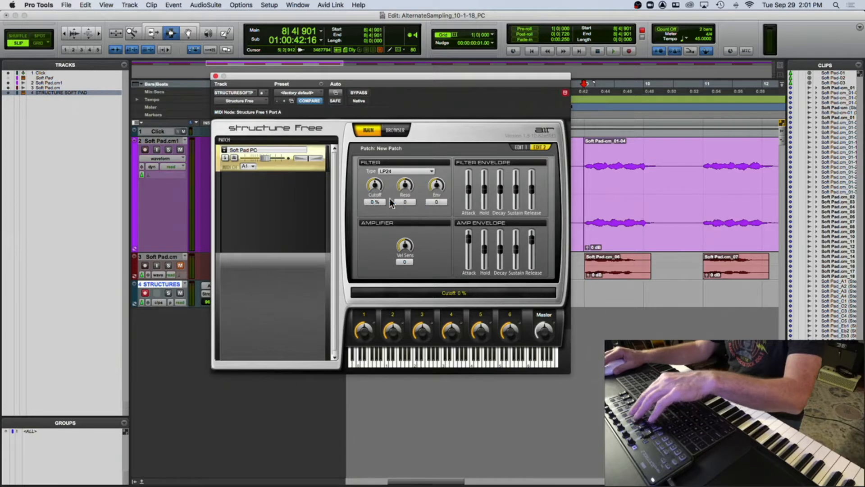
{"action": "right_click", "coordinate": [372, 179]}
{"action": "left_click", "coordinate": [385, 194]}
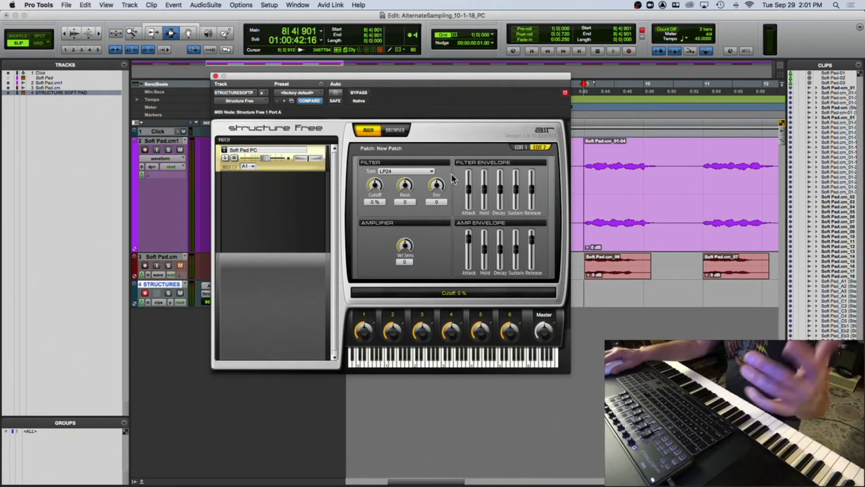
{"action": "right_click", "coordinate": [373, 185]}
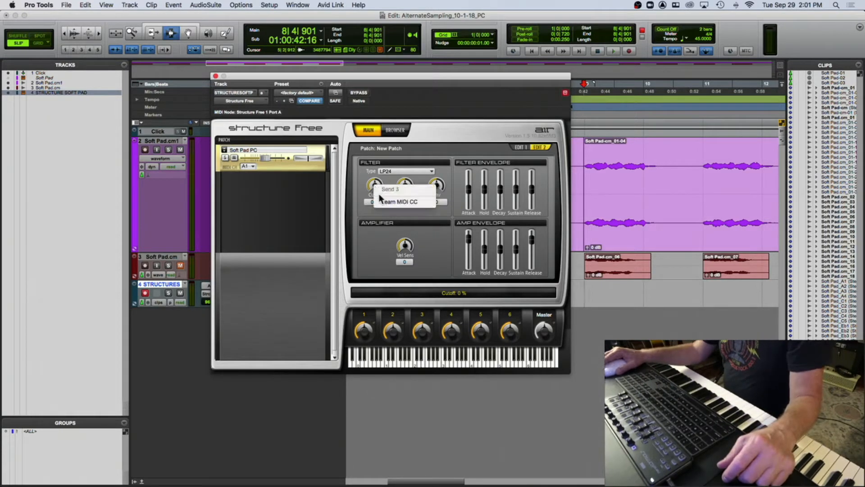
{"action": "left_click", "coordinate": [372, 181]}
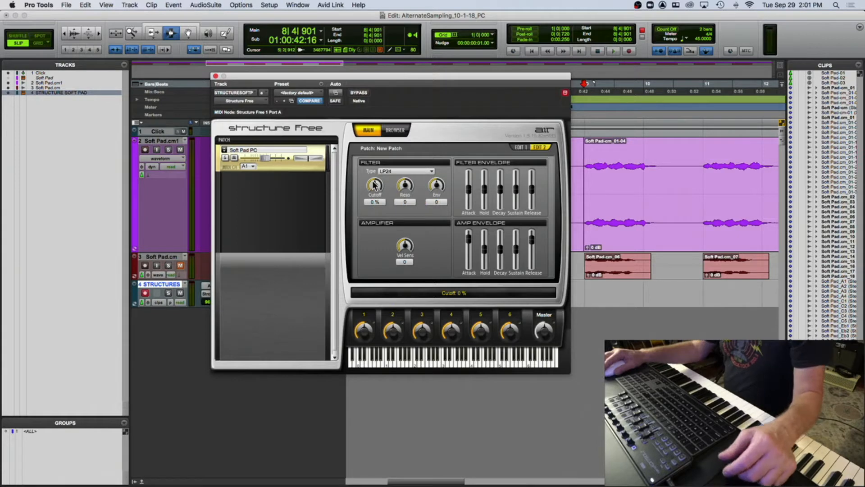
- Set the filter resonance to +50 while sweeping the cutoff, then close the Structure Free window
{"action": "left_click_drag", "start_coordinate": [372, 182], "coordinate": [364, 187]}
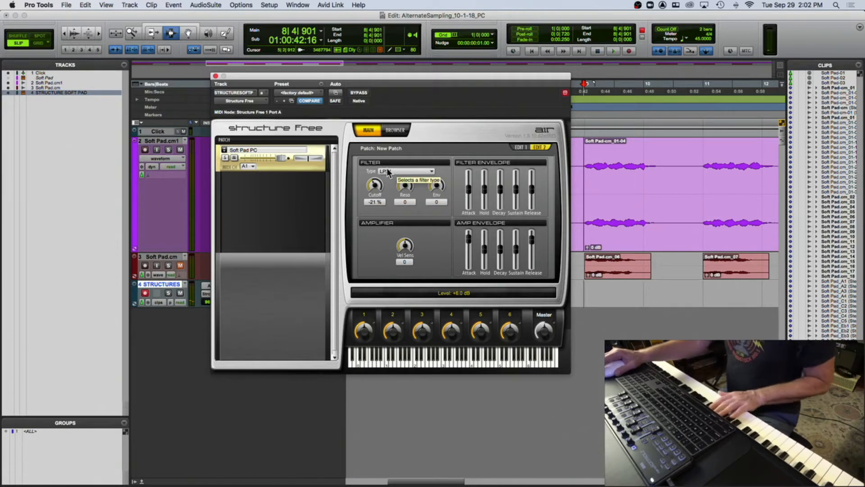
{"action": "left_click_drag", "start_coordinate": [371, 180], "coordinate": [412, 165]}
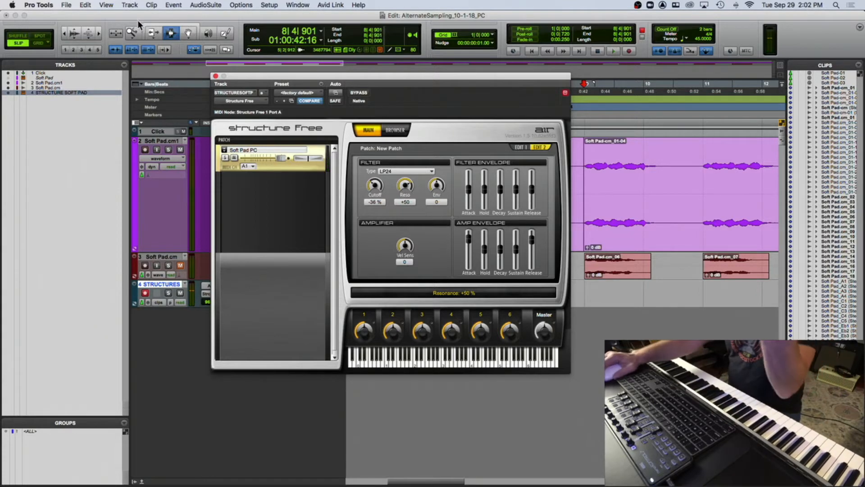
{"action": "left_click", "coordinate": [215, 76]}
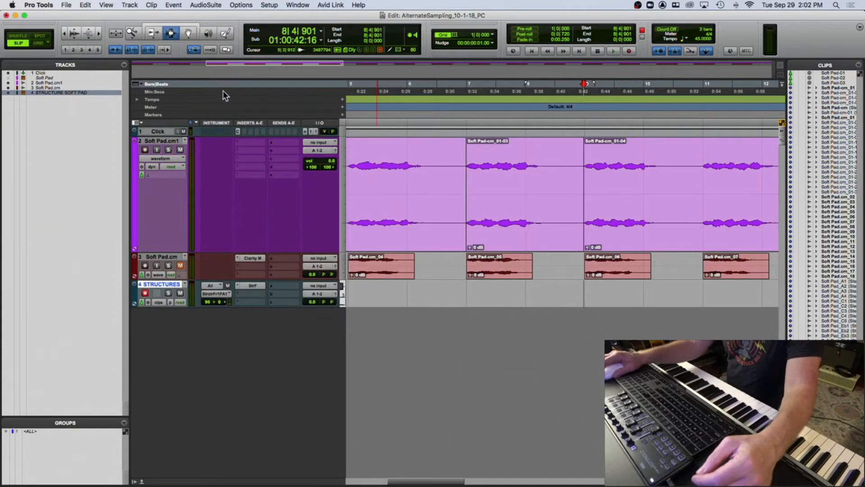
- Show the hidden Soft Pad instrument track in the session
{"action": "scroll", "coordinate": [366, 224], "scroll_direction": "left", "scroll_amount": 5}
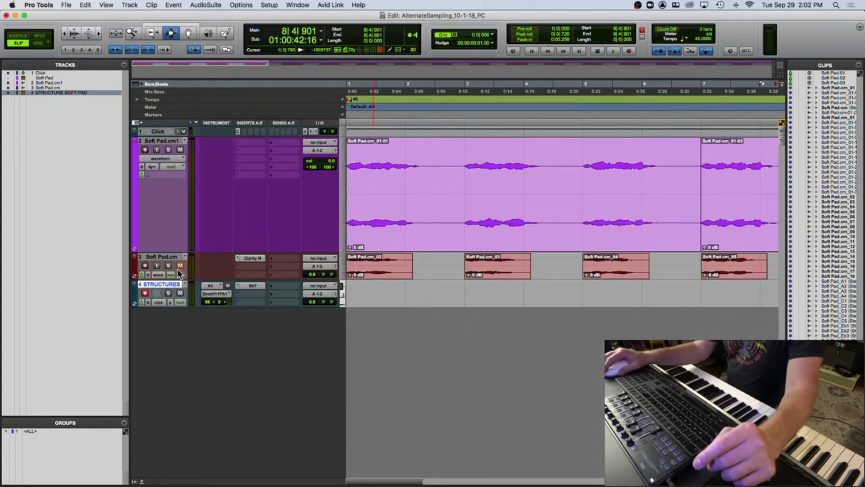
{"action": "left_click", "coordinate": [145, 293]}
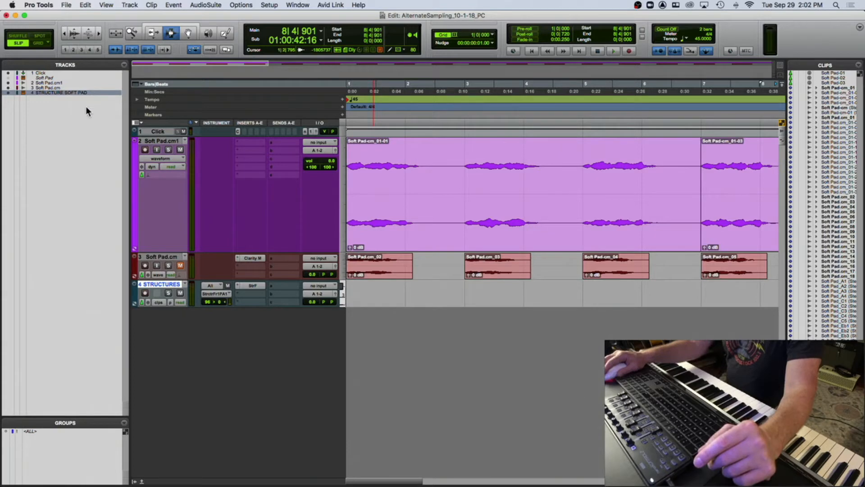
{"action": "left_click", "coordinate": [50, 78]}
{"action": "left_click", "coordinate": [8, 78]}
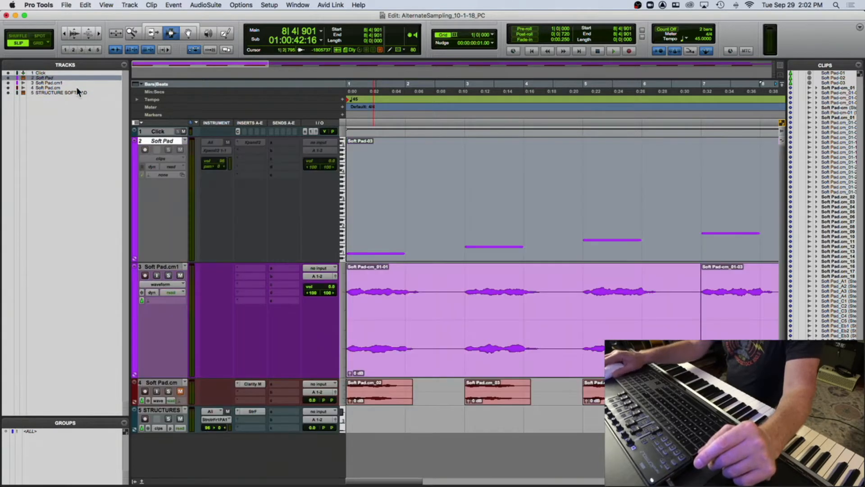
{"action": "right_click", "coordinate": [50, 78]}
{"action": "left_click", "coordinate": [60, 86]}
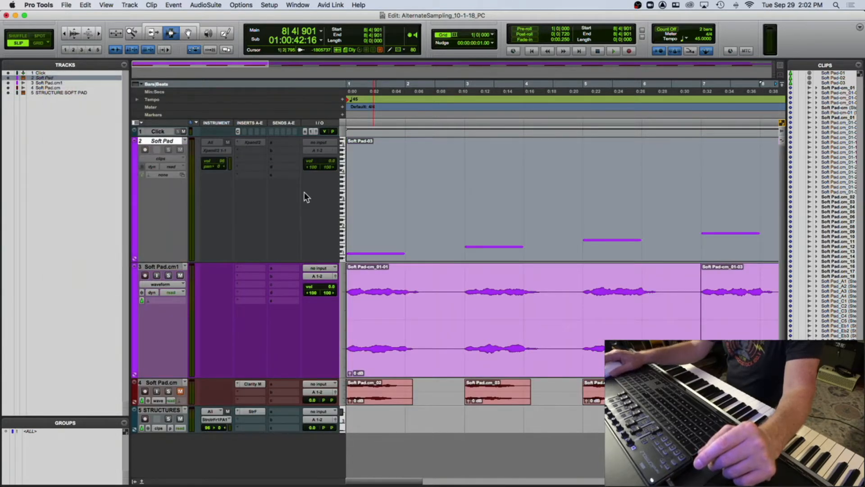
- Open the Soft Pad track's Xpand2 instrument and assign its Cutoff smart knob with Learn MIDI CC
{"action": "left_click", "coordinate": [255, 141]}
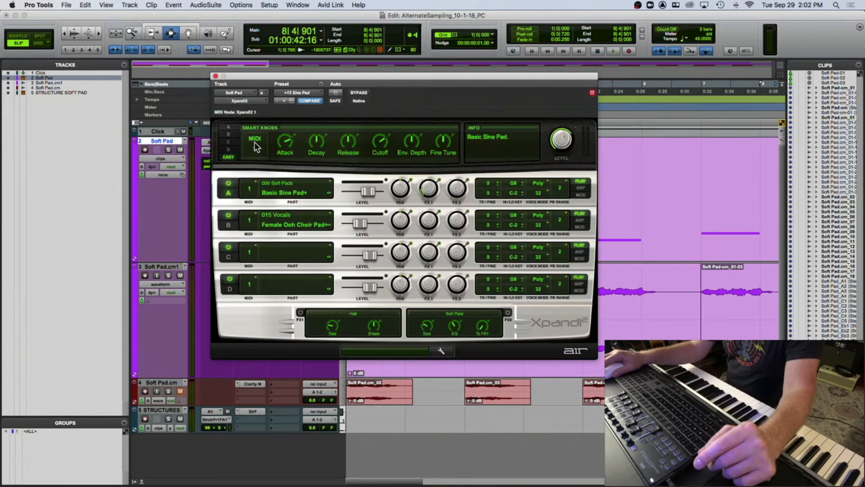
{"action": "left_click", "coordinate": [252, 149]}
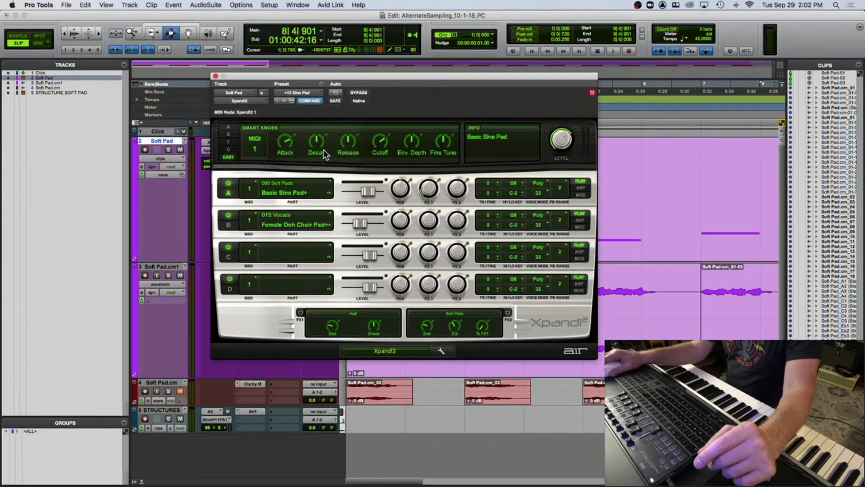
{"action": "right_click", "coordinate": [380, 147]}
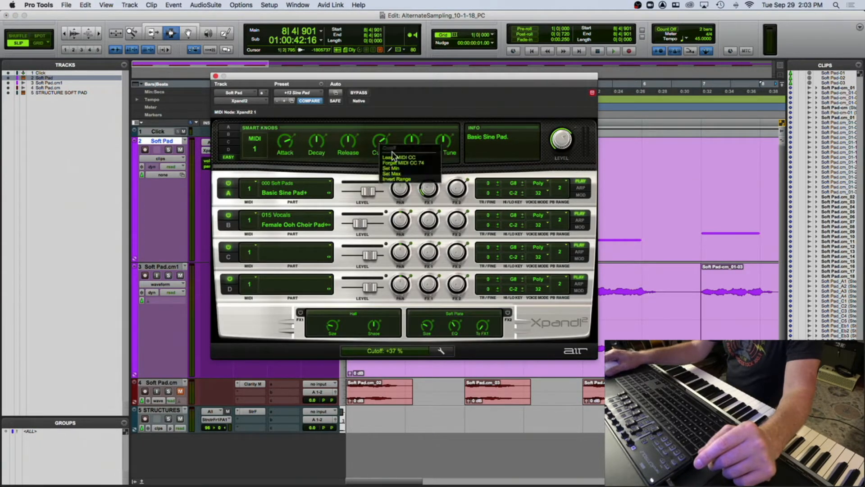
{"action": "left_click", "coordinate": [398, 166]}
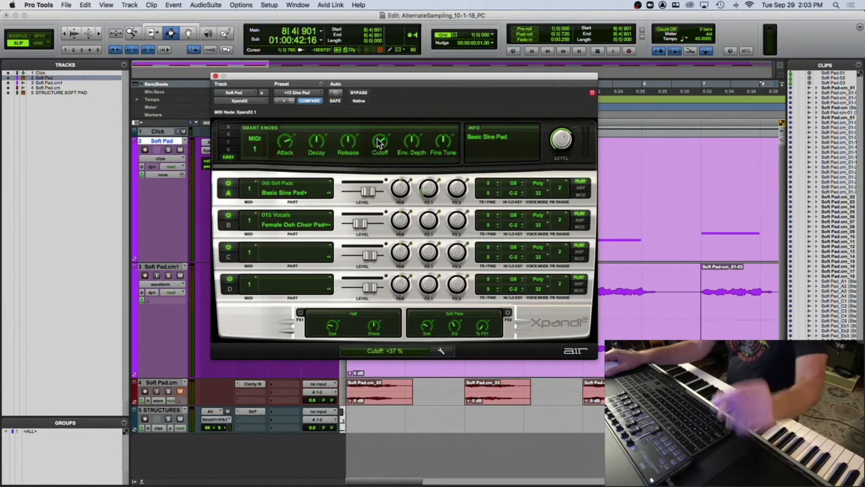
- Record-enable the Soft Pad track and re-learn MIDI CC on the Xpand2 Cutoff smart knob
{"action": "left_click", "coordinate": [145, 149]}
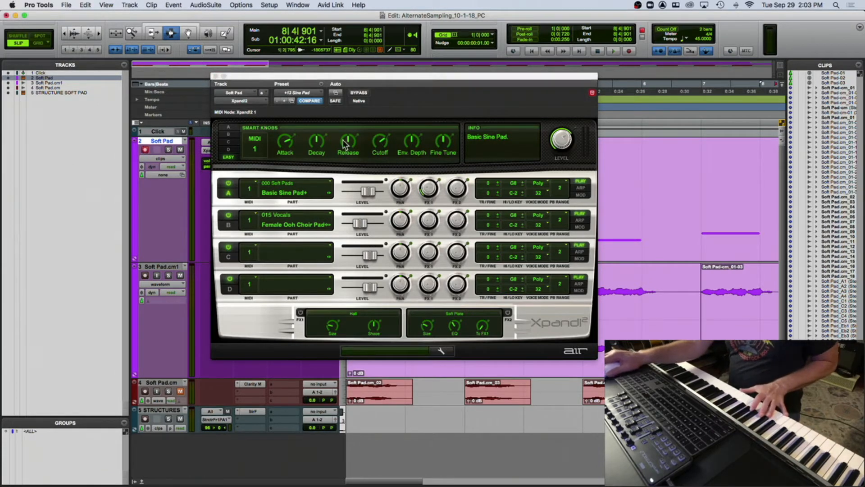
{"action": "right_click", "coordinate": [380, 144]}
{"action": "left_click", "coordinate": [398, 149]}
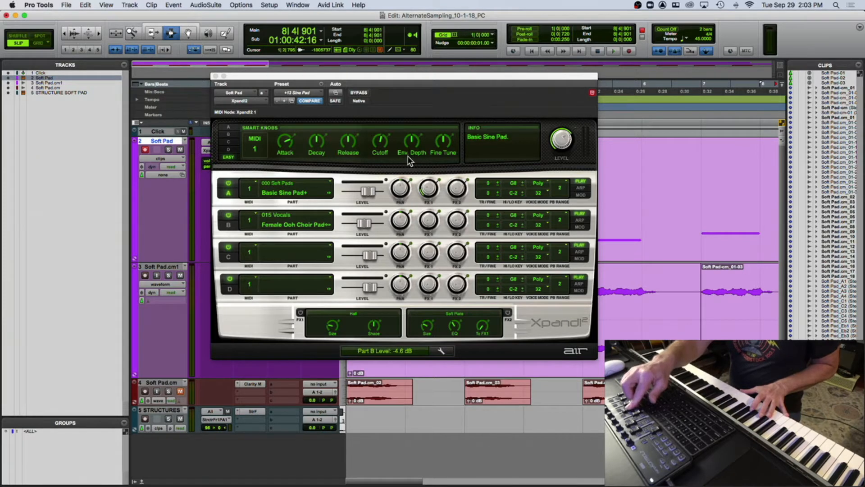
- Remove the MIDI CC 21 assignment from Part B's level slider, check the Cutoff knob, and close Xpand2
{"action": "right_click", "coordinate": [363, 221]}
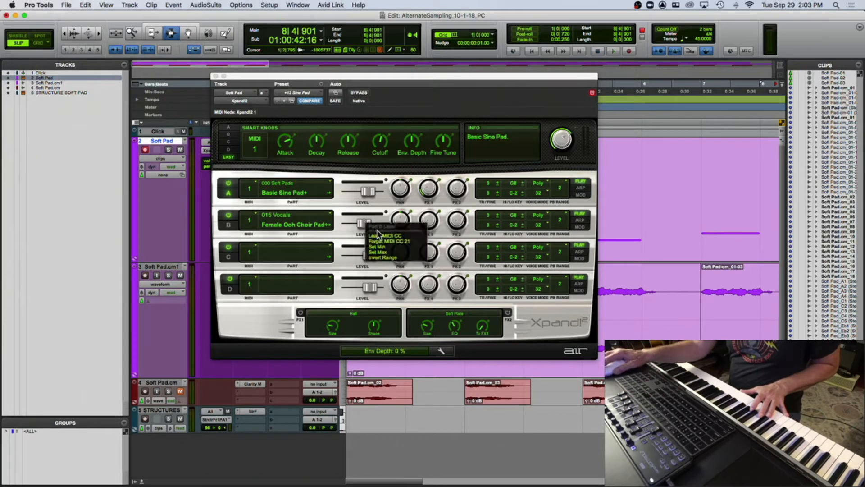
{"action": "left_click", "coordinate": [384, 240]}
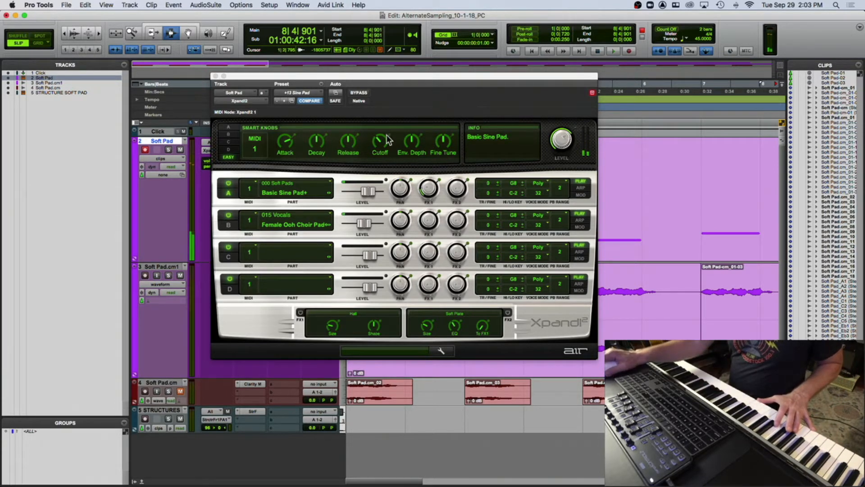
{"action": "right_click", "coordinate": [373, 143]}
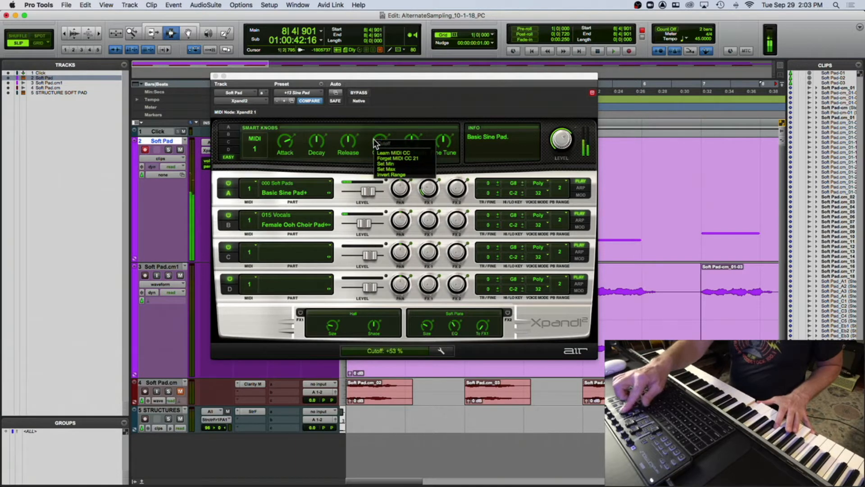
{"action": "left_click", "coordinate": [376, 131]}
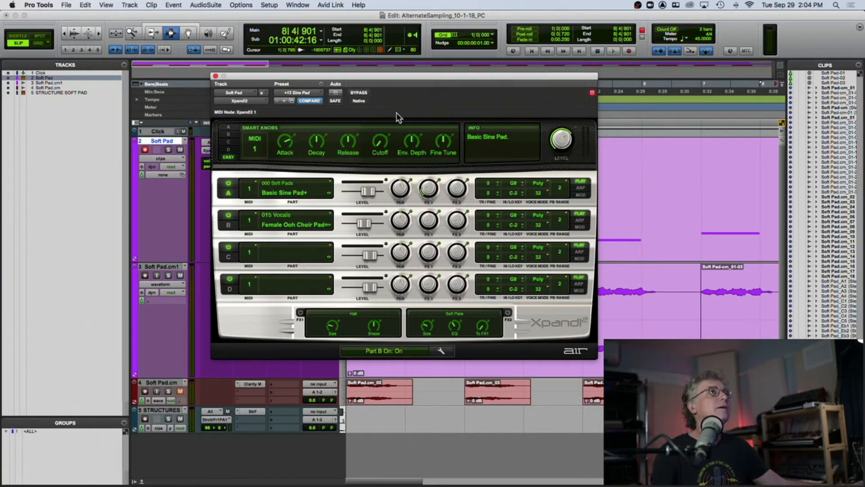
{"action": "left_click", "coordinate": [215, 77]}
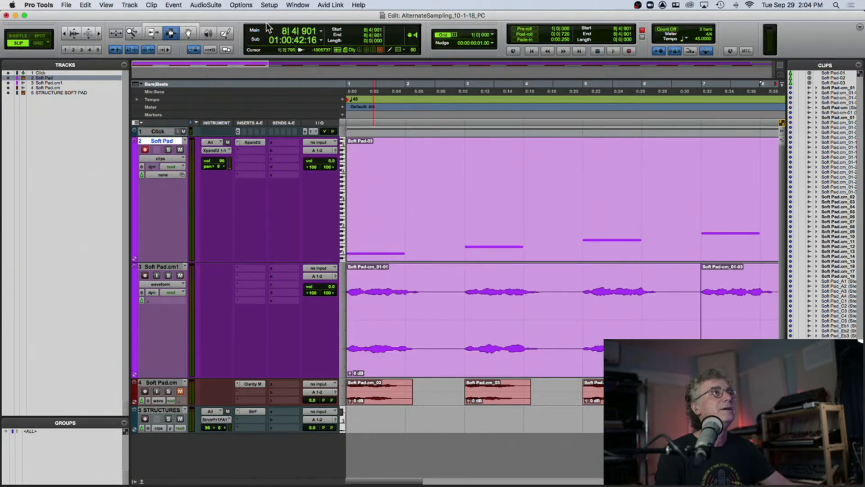
- Record a short chord performance on the Soft Pad track while sweeping the cutoff controller
{"action": "key", "text": "shift+r"}
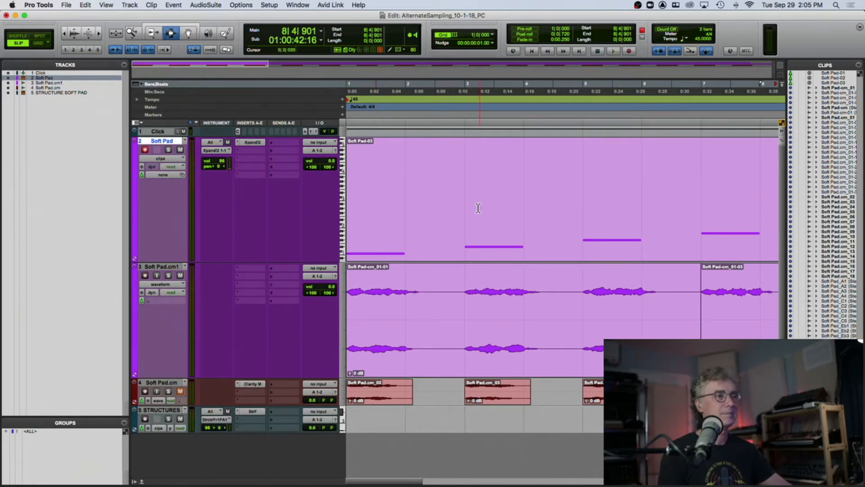
{"action": "key", "text": "super+bracketright"}
{"action": "key", "text": "super+bracketleft"}
{"action": "key", "text": "super+bracketleft"}
{"action": "key", "text": "super+bracketleft"}
{"action": "key", "text": "super+bracketleft"}
{"action": "key", "text": "super+bracketleft"}
{"action": "key", "text": "super+bracketleft"}
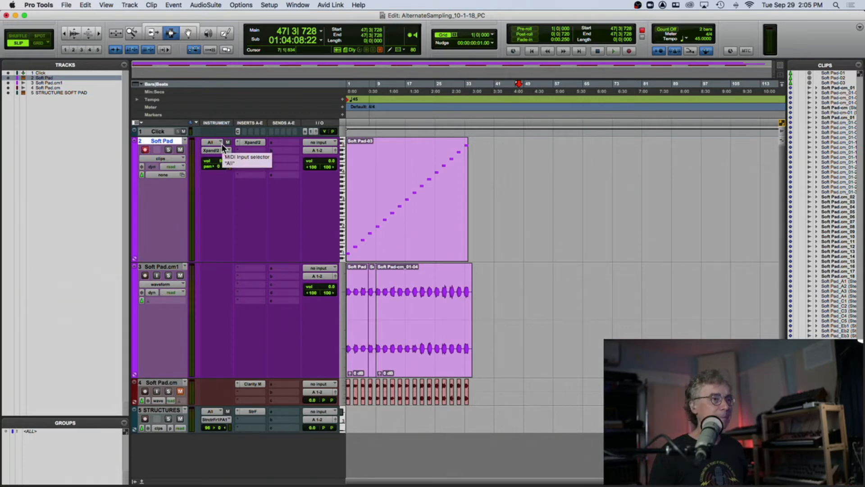
{"action": "key", "text": "super+space"}
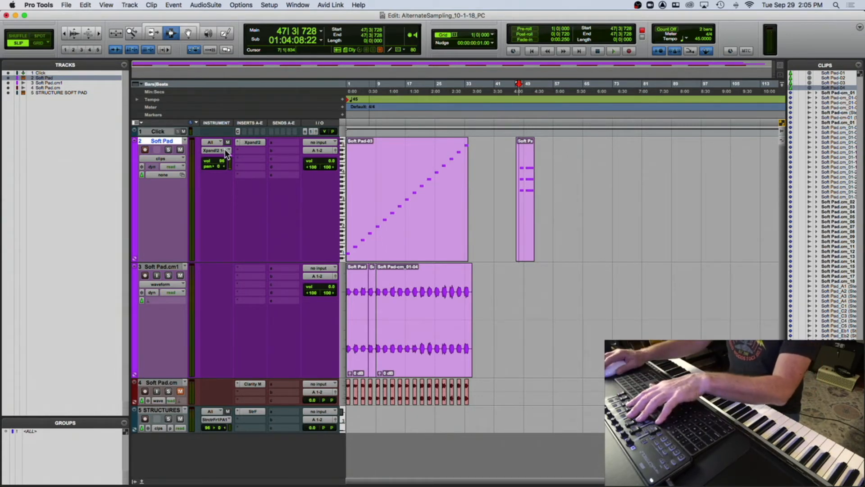
- Open the MIDI editor and show the undefined (21) controller lane for the recorded notes
{"action": "left_click", "coordinate": [142, 482]}
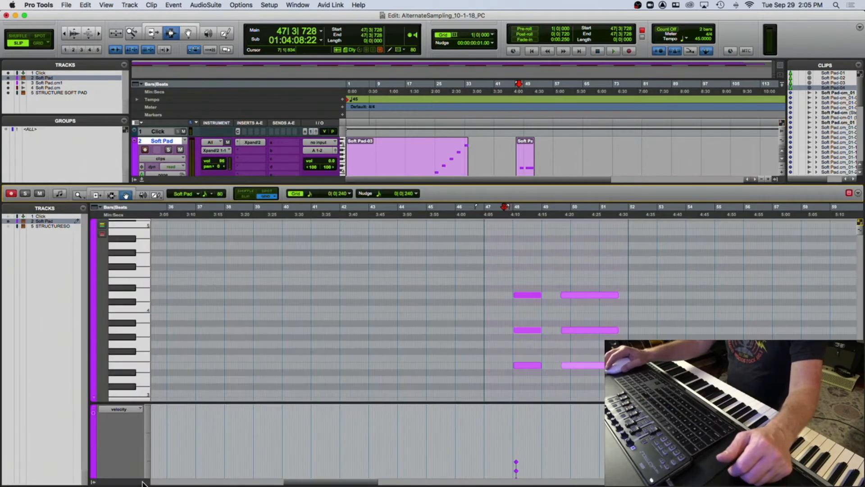
{"action": "left_click", "coordinate": [121, 411]}
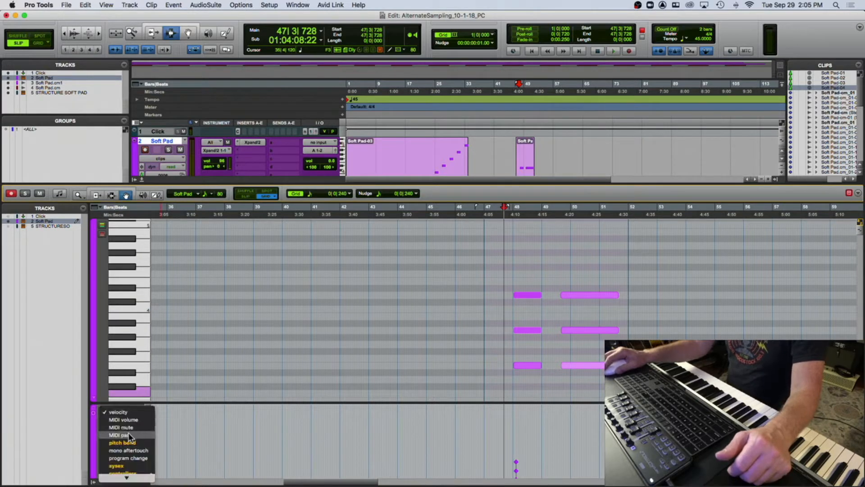
{"action": "mouse_move", "coordinate": [133, 437]}
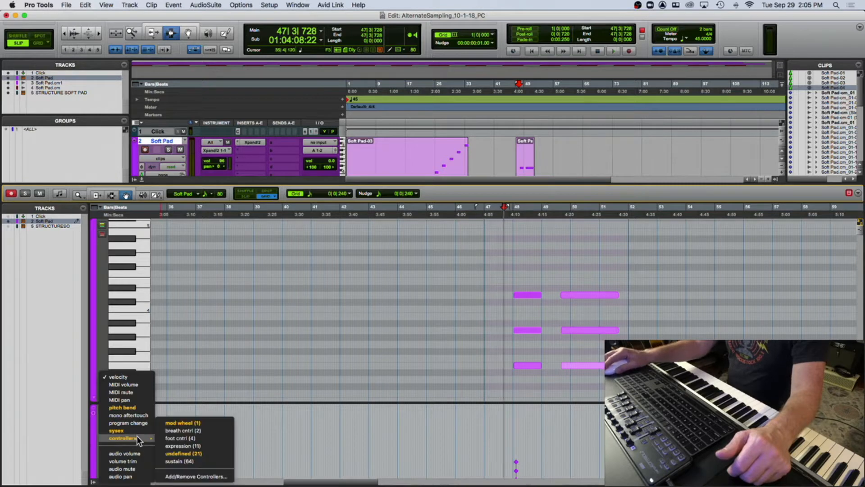
{"action": "left_click", "coordinate": [183, 452]}
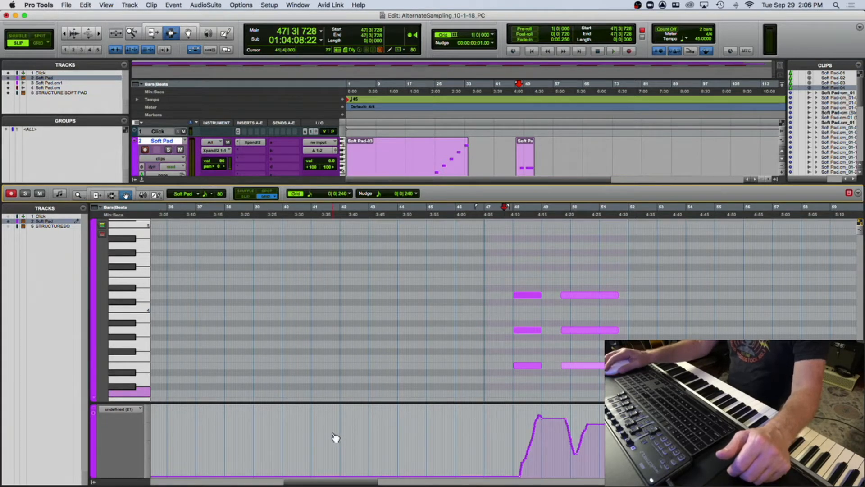
- Reopen the MIDI editor on the newly recorded clip with its CC 21 controller lane showing
{"action": "left_click", "coordinate": [93, 400]}
{"action": "left_click", "coordinate": [140, 180]}
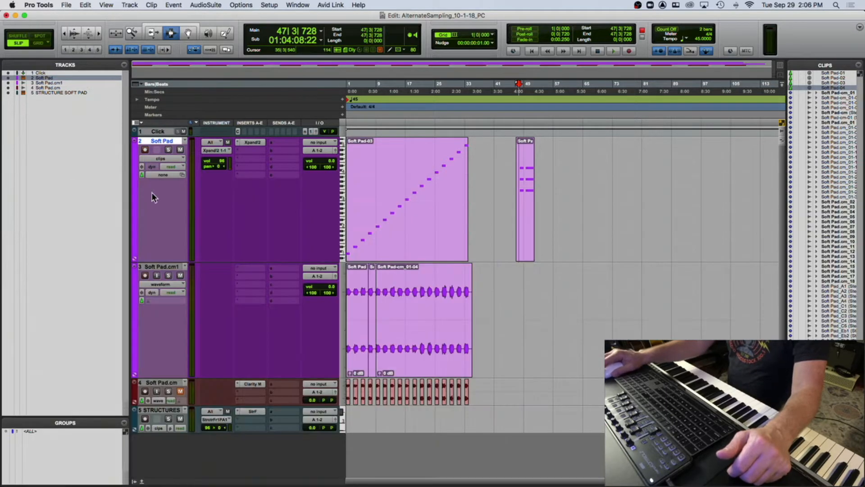
{"action": "double_click", "coordinate": [435, 188]}
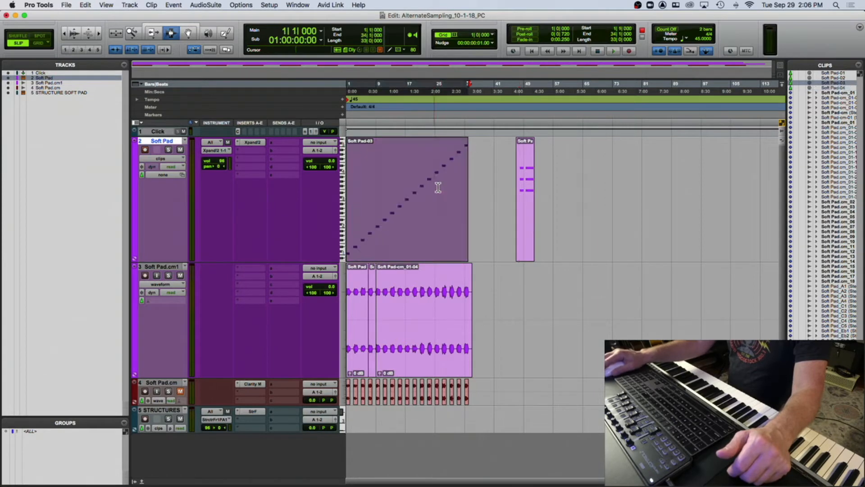
{"action": "left_click", "coordinate": [537, 190]}
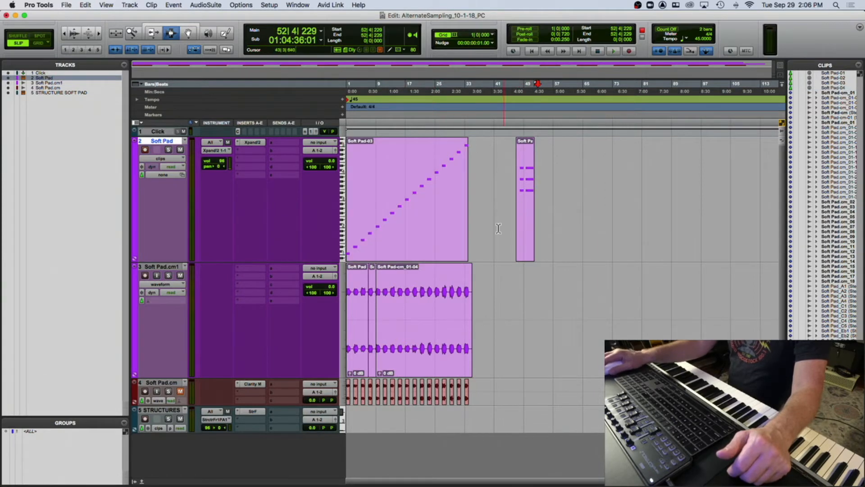
{"action": "left_click", "coordinate": [142, 482]}
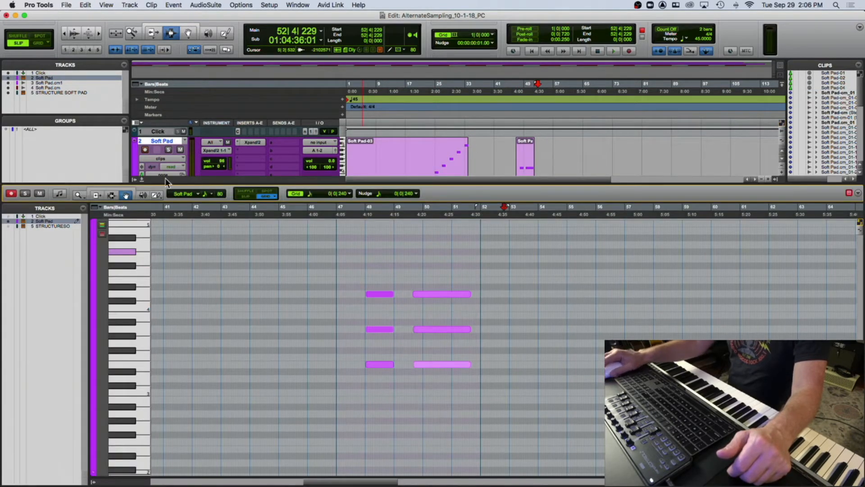
{"action": "left_click", "coordinate": [95, 474]}
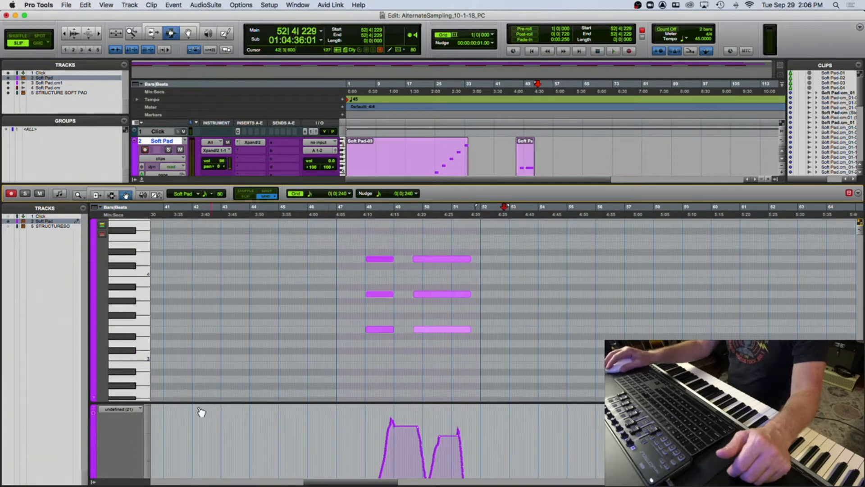
- Switch the controller lane to velocity and draw a line to even out the chord notes' velocities
{"action": "left_click", "coordinate": [118, 409]}
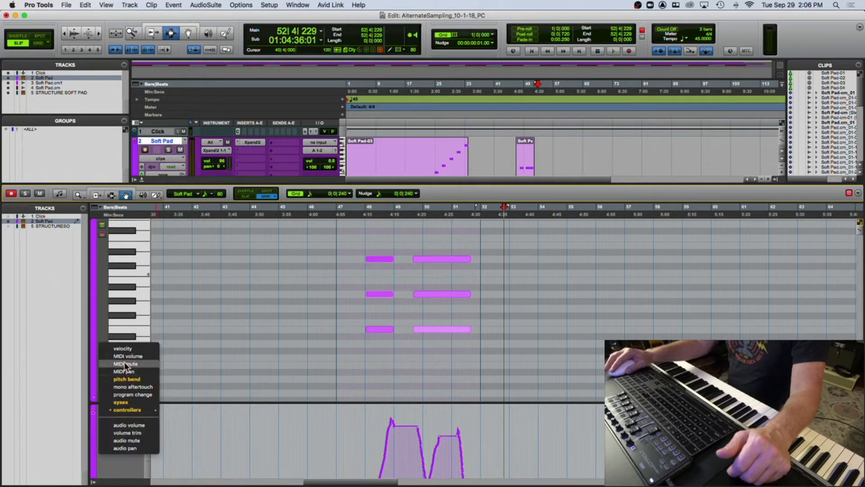
{"action": "left_click", "coordinate": [128, 347]}
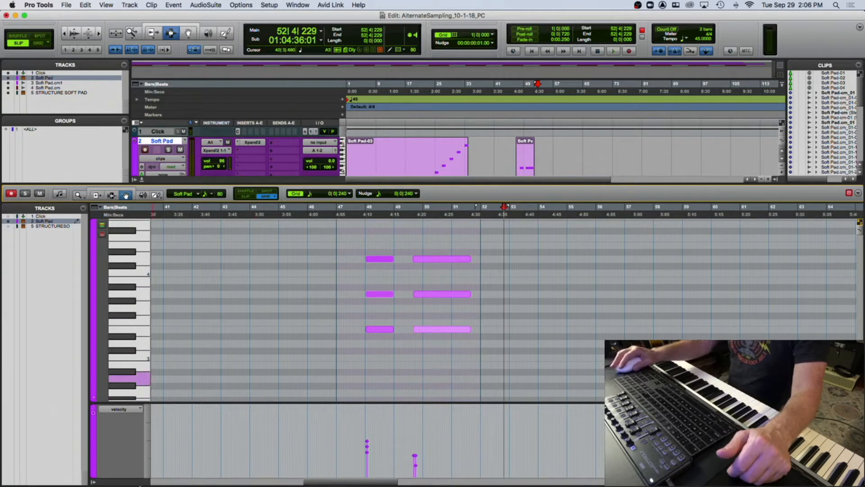
{"action": "left_click", "coordinate": [156, 195]}
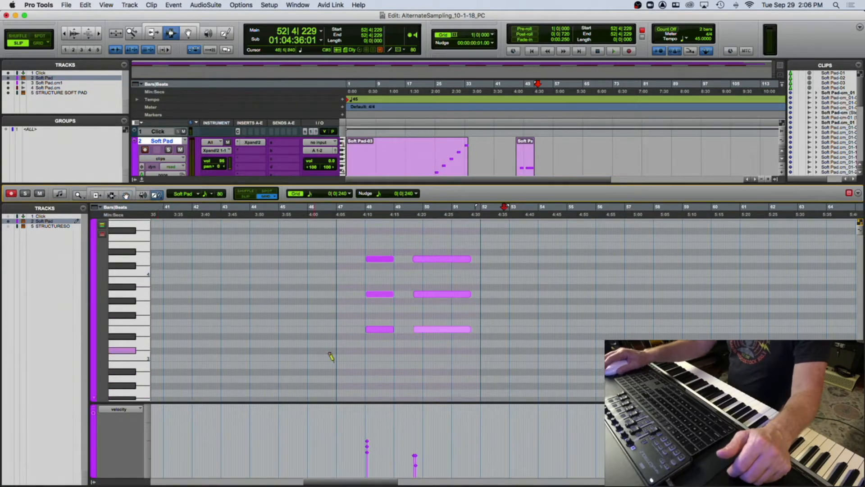
{"action": "left_click_drag", "start_coordinate": [338, 450], "coordinate": [449, 451]}
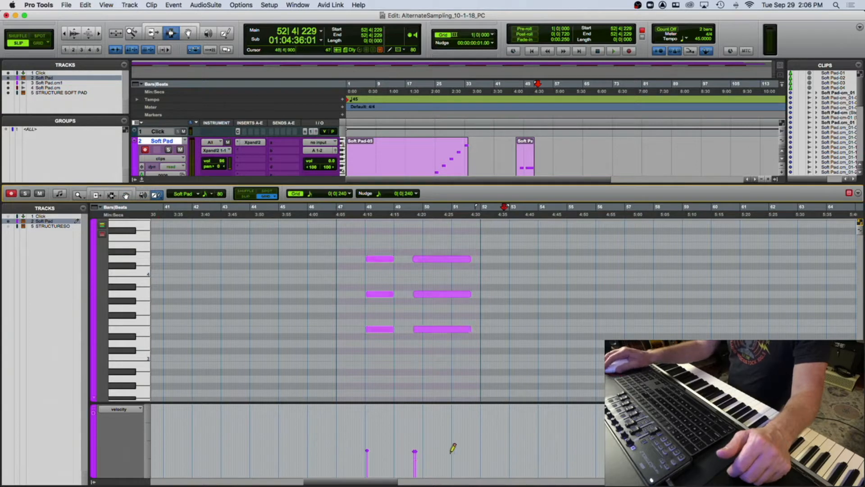
- View the pitch bend lane and switch the controller lane back to undefined (21)
{"action": "left_click", "coordinate": [126, 409]}
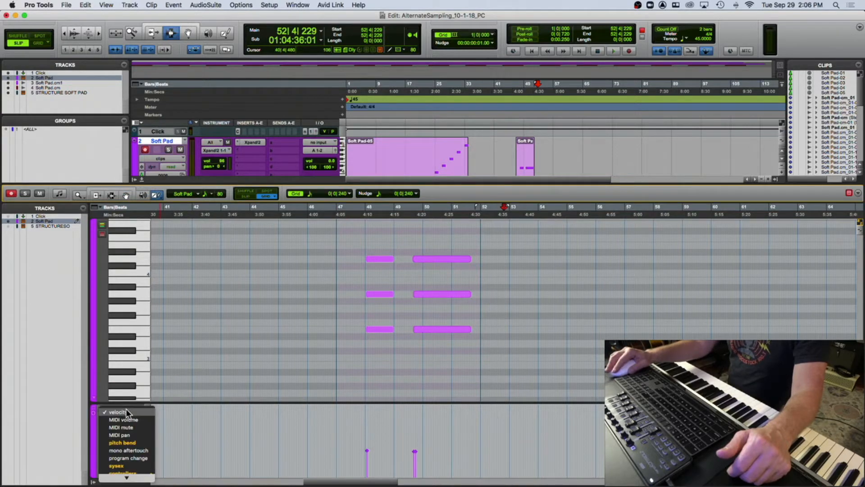
{"action": "left_click", "coordinate": [133, 441]}
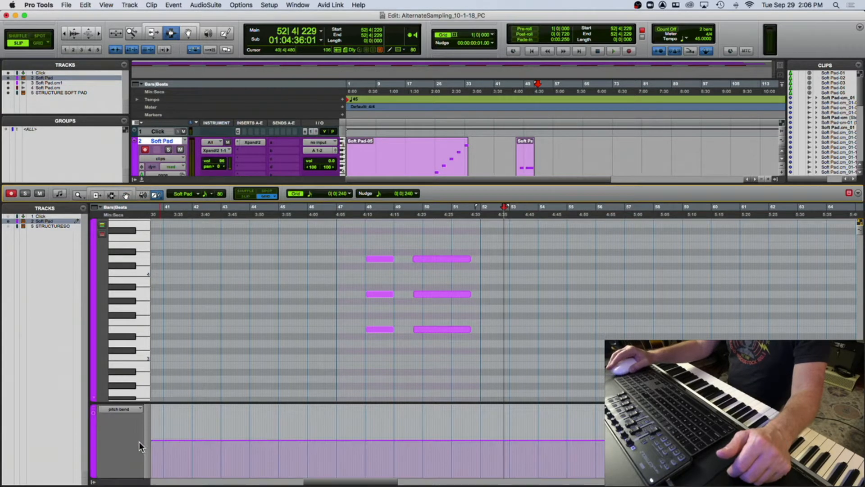
{"action": "left_click", "coordinate": [123, 408]}
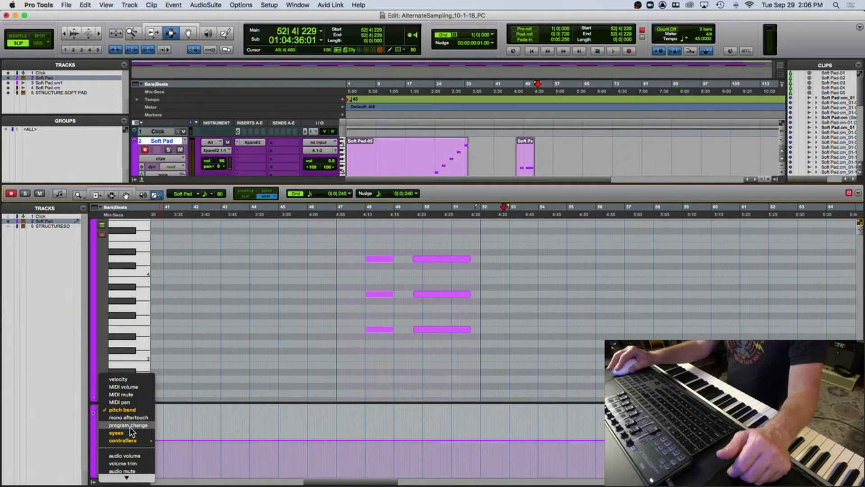
{"action": "mouse_move", "coordinate": [130, 441]}
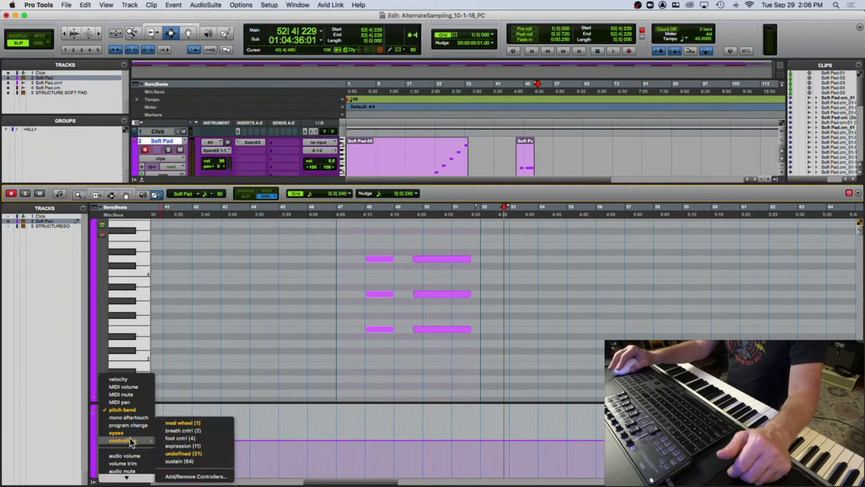
{"action": "left_click", "coordinate": [171, 453]}
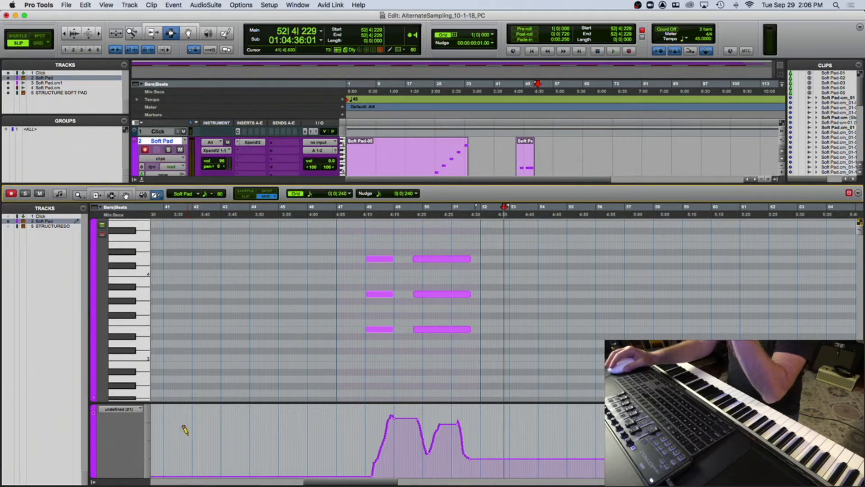
- Play back the zoomed clip and redraw the start of the CC 21 curve as a straight rising ramp
{"action": "key", "text": "super+bracketright"}
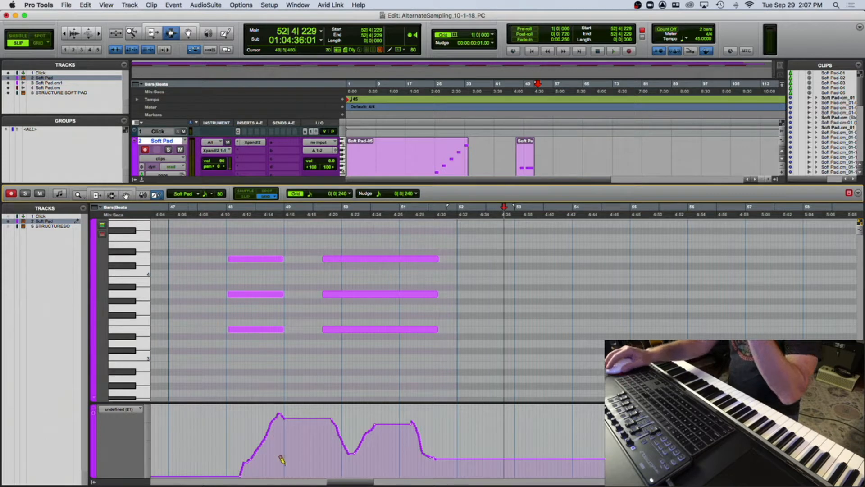
{"action": "left_click", "coordinate": [213, 217]}
{"action": "key", "text": "space"}
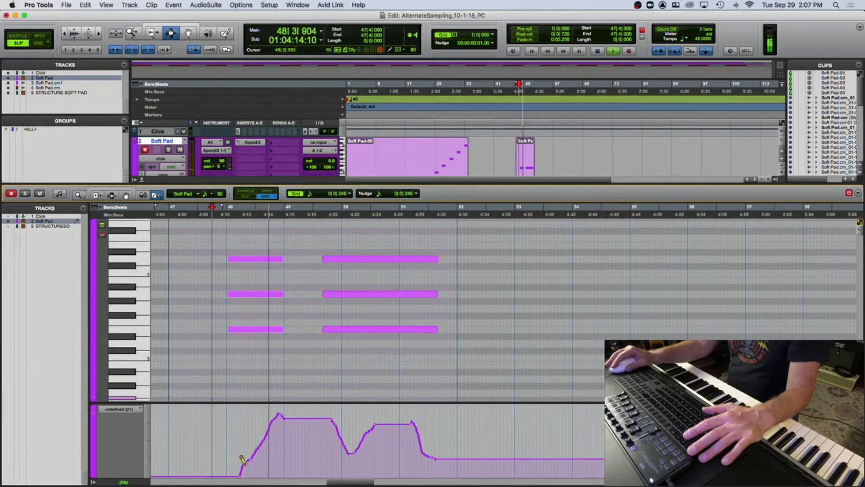
{"action": "key", "text": "space"}
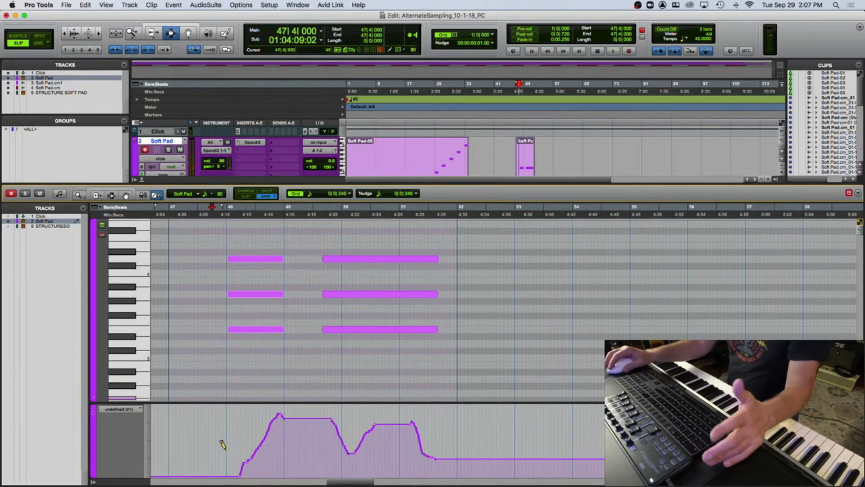
{"action": "mouse_move", "coordinate": [208, 456]}
{"action": "left_mouse_down"}
{"action": "mouse_move", "coordinate": [241, 420]}
{"action": "mouse_move", "coordinate": [255, 434]}
{"action": "mouse_move", "coordinate": [251, 417]}
{"action": "mouse_move", "coordinate": [299, 449]}
{"action": "left_mouse_up"}
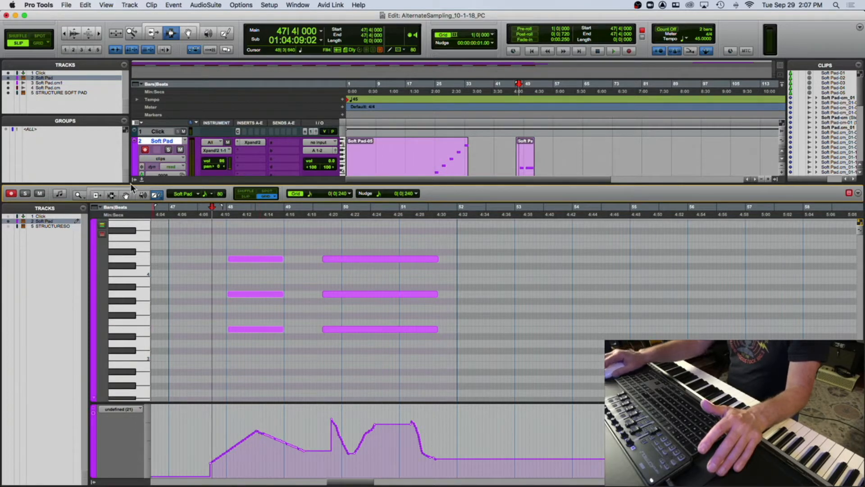
- Switch the Pencil shape to Triangle and draw a triangle-wave CC 21 pattern across both chords
{"action": "left_click", "coordinate": [154, 195]}
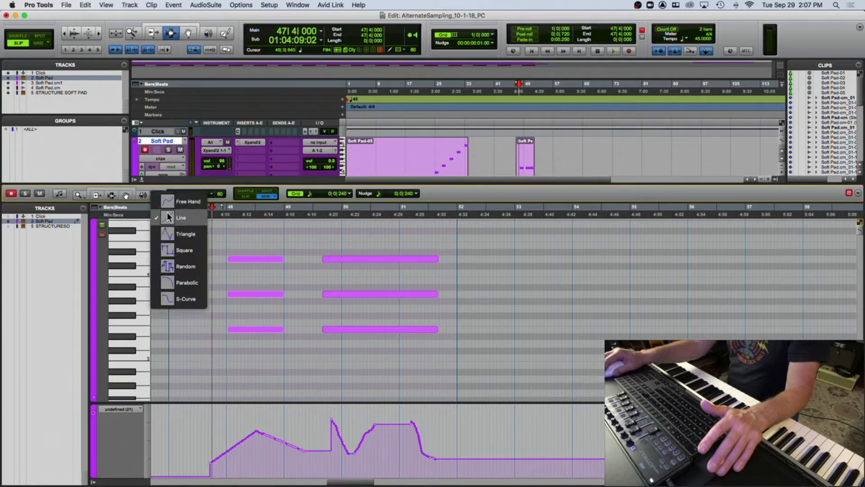
{"action": "left_click", "coordinate": [170, 234]}
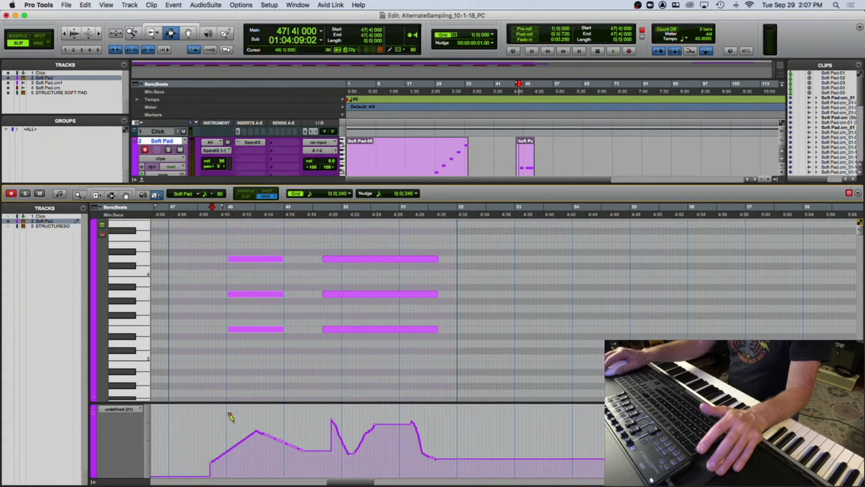
{"action": "left_click_drag", "start_coordinate": [221, 432], "coordinate": [459, 447]}
- Play back the triangle-modulated cutoff while watching the Xpand2 Cutoff knob, and close the plugin
{"action": "key", "text": "space"}
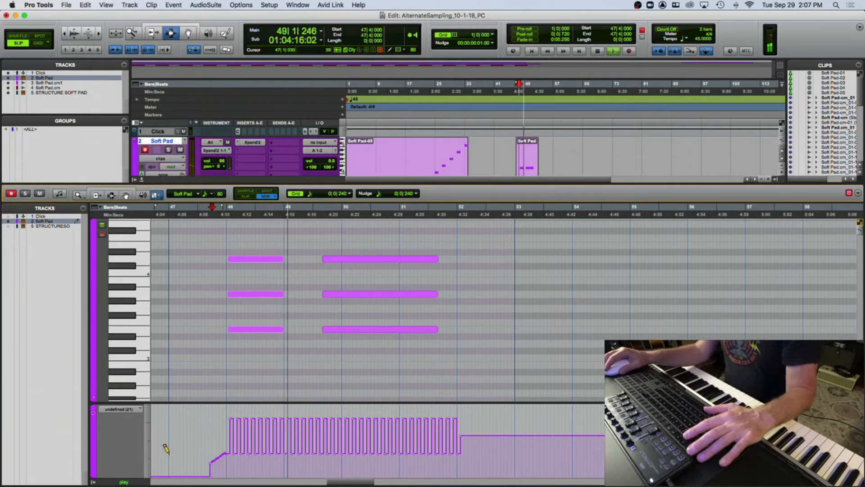
{"action": "key", "text": "space"}
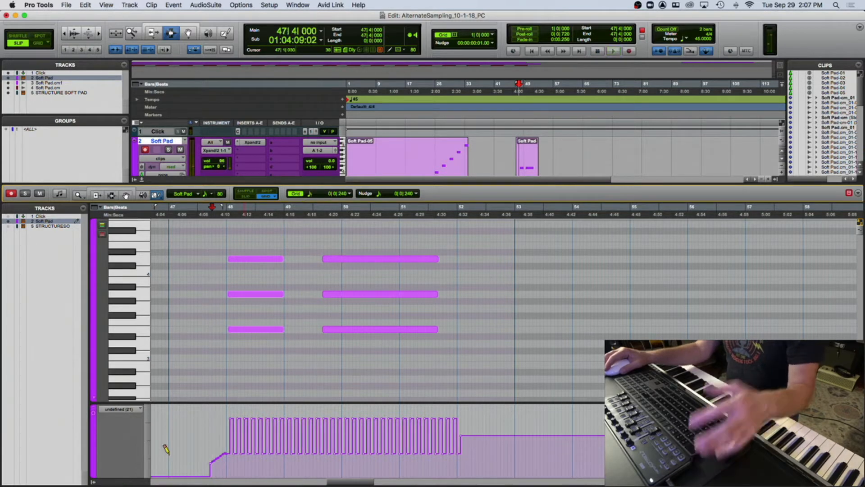
{"action": "left_click", "coordinate": [253, 142]}
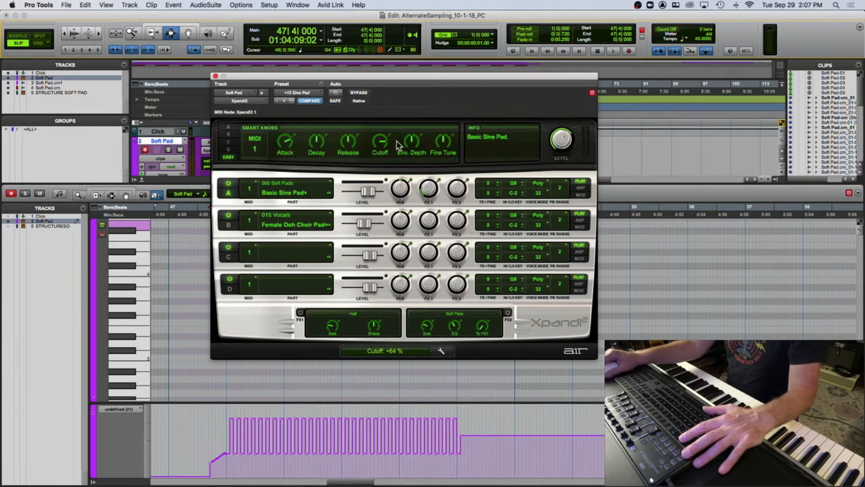
{"action": "key", "text": "space"}
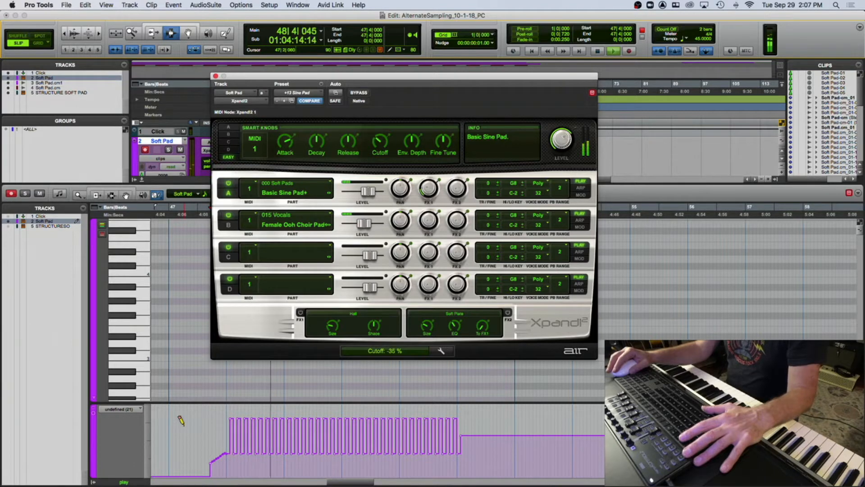
{"action": "key", "text": "space"}
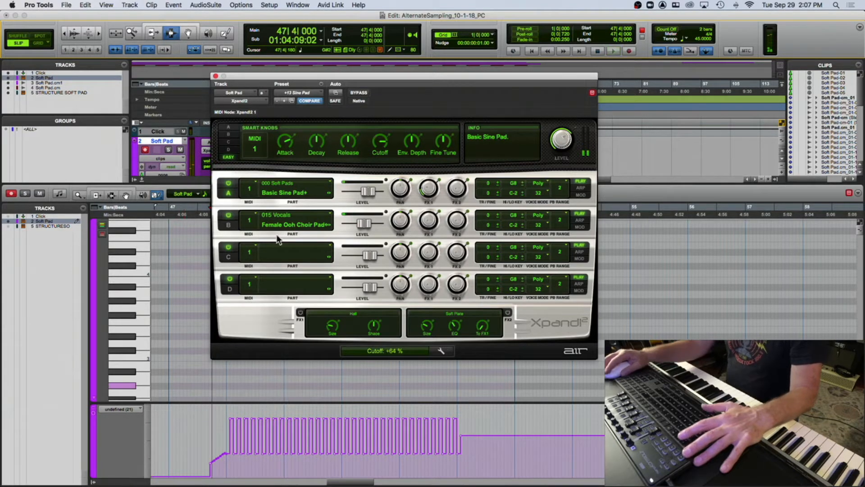
{"action": "left_click", "coordinate": [215, 76]}
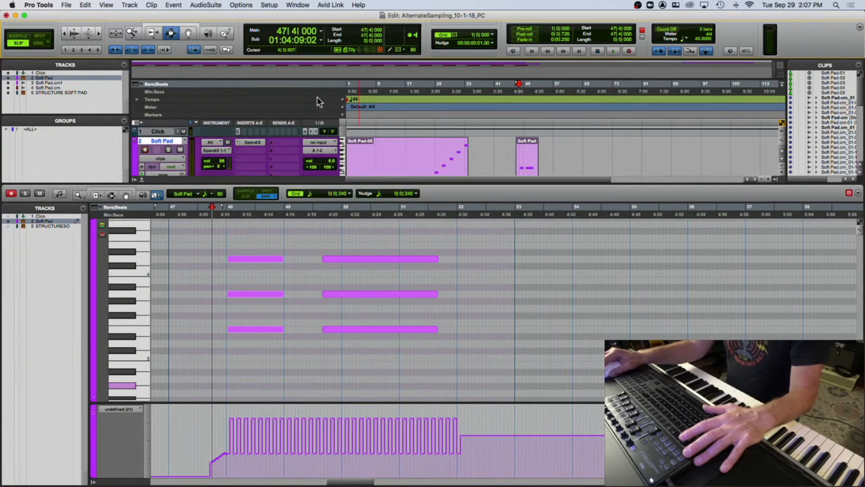
- Insert a tempo change of 90 BPM at bar 47|4|000
{"action": "left_click", "coordinate": [343, 100]}
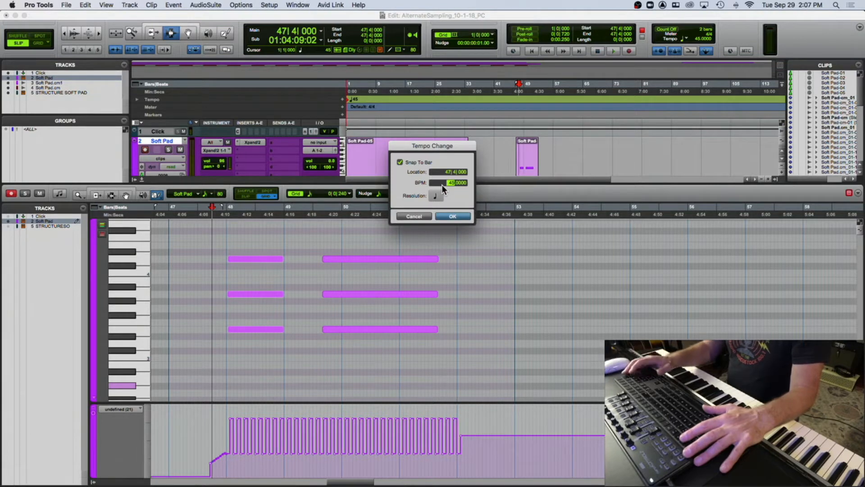
{"action": "type", "text": "90"}
{"action": "key", "text": "Return"}
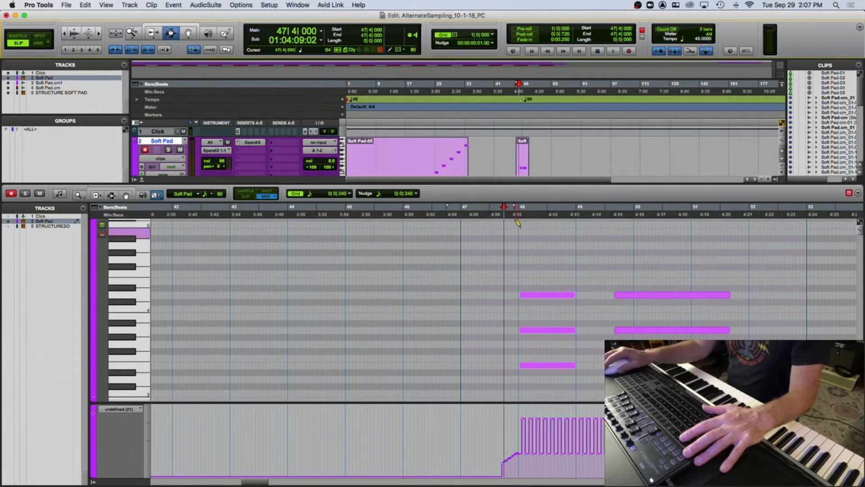
- Select the notes from bar 48 to bar 52 and consolidate the selection
{"action": "left_click", "coordinate": [110, 196]}
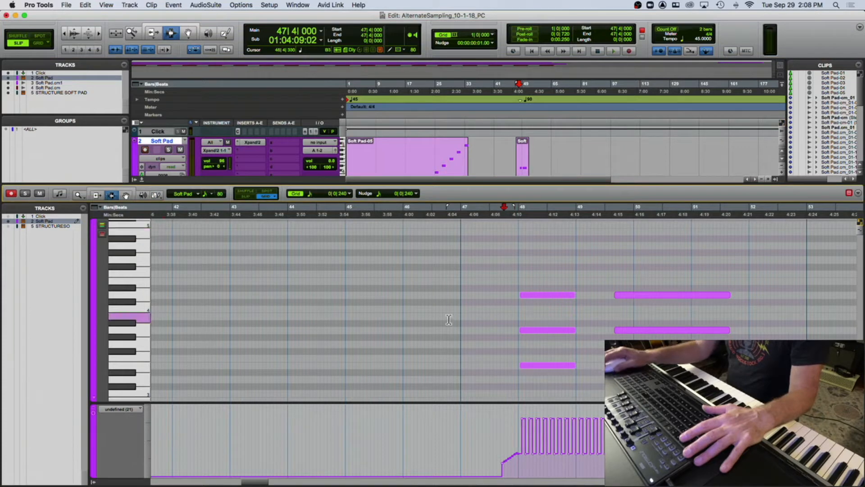
{"action": "left_click_drag", "start_coordinate": [518, 316], "coordinate": [747, 317]}
{"action": "key", "text": "alt+shift+3"}
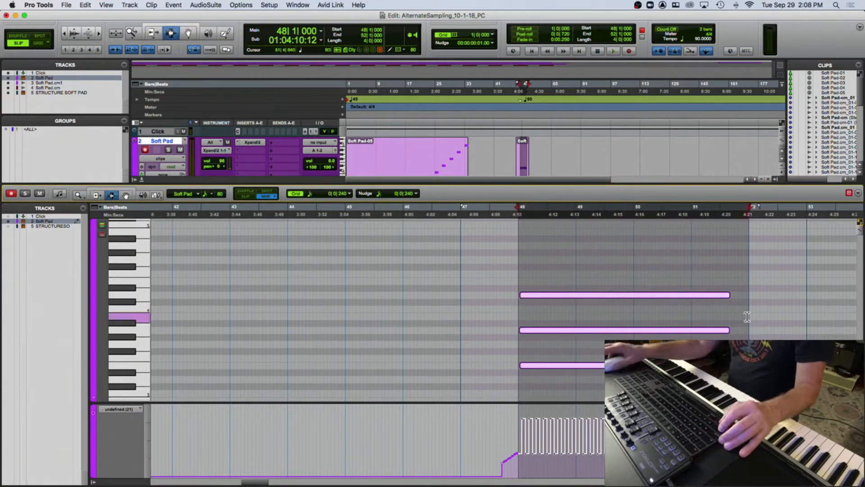
- Play the passage from bar 48 at the new tempo
{"action": "left_click", "coordinate": [517, 316]}
{"action": "key", "text": "space"}
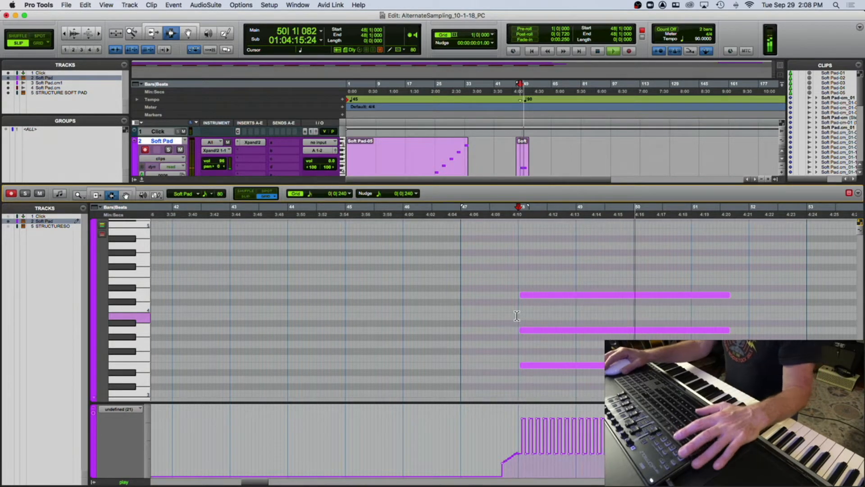
{"action": "key", "text": "space"}
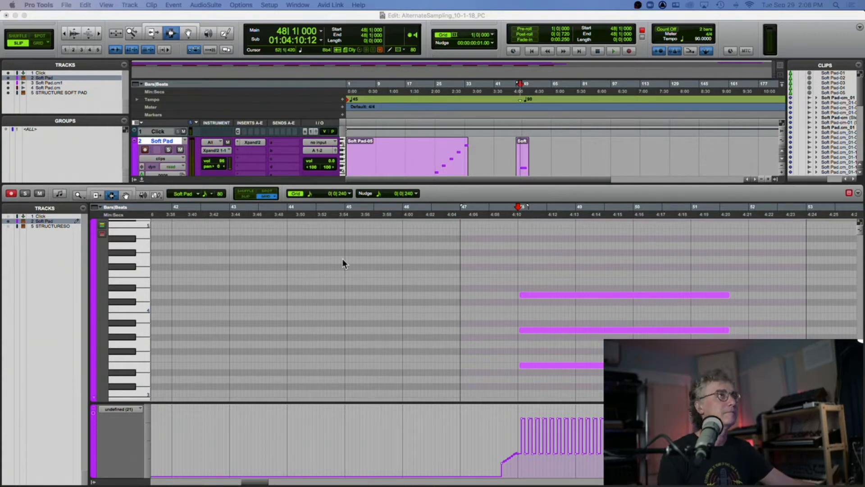
- Enlarge the MIDI editor pane and show the velocity and MIDI volume controller lanes
{"action": "left_click", "coordinate": [94, 397]}
{"action": "left_click_drag", "start_coordinate": [861, 484], "coordinate": [836, 335]}
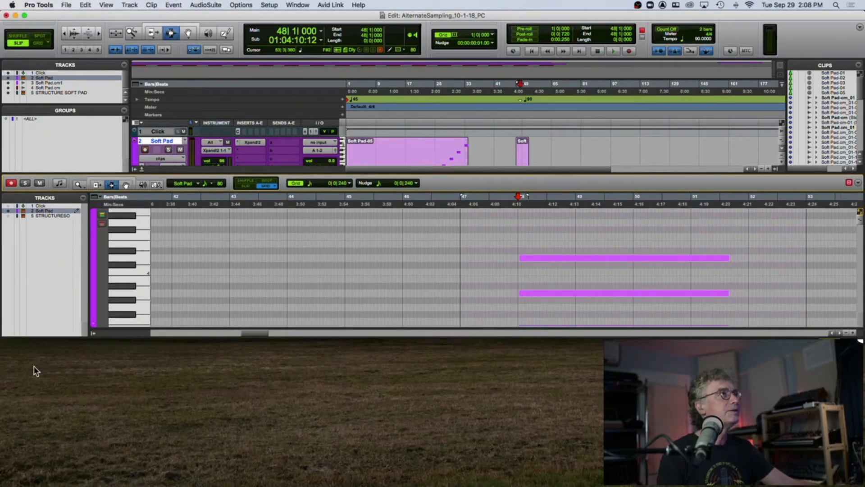
{"action": "left_click", "coordinate": [94, 329]}
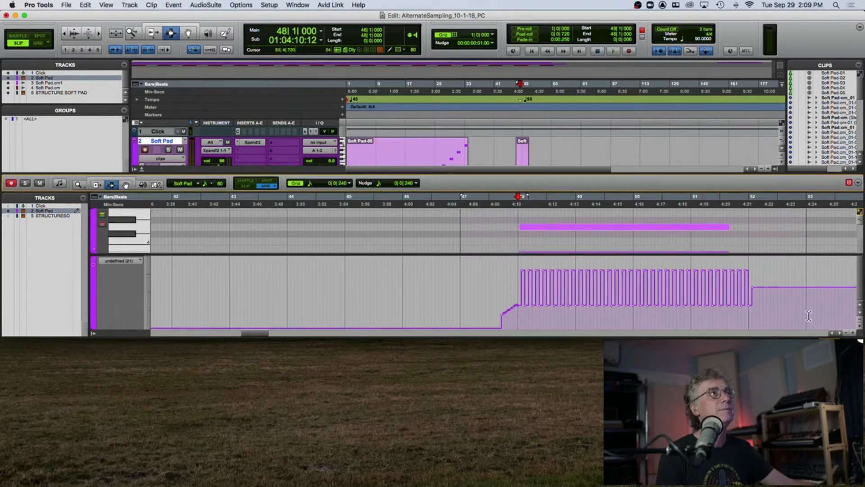
{"action": "left_click_drag", "start_coordinate": [859, 336], "coordinate": [859, 469]}
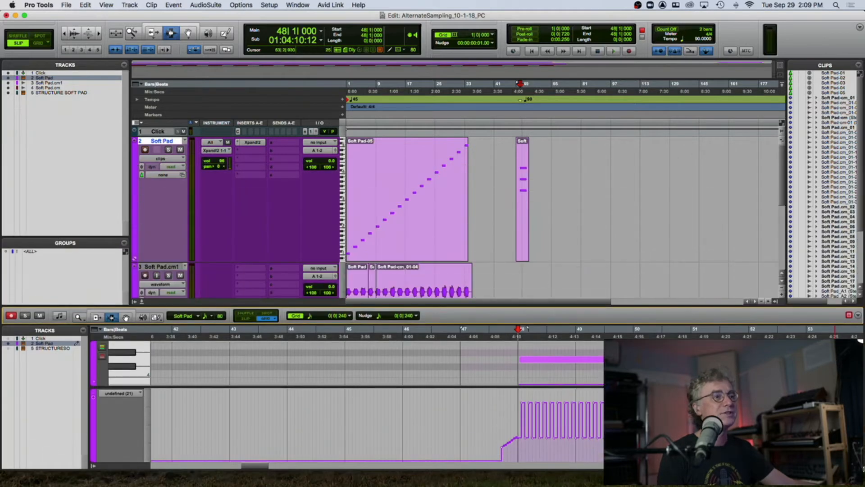
{"action": "left_click_drag", "start_coordinate": [496, 308], "coordinate": [507, 174]}
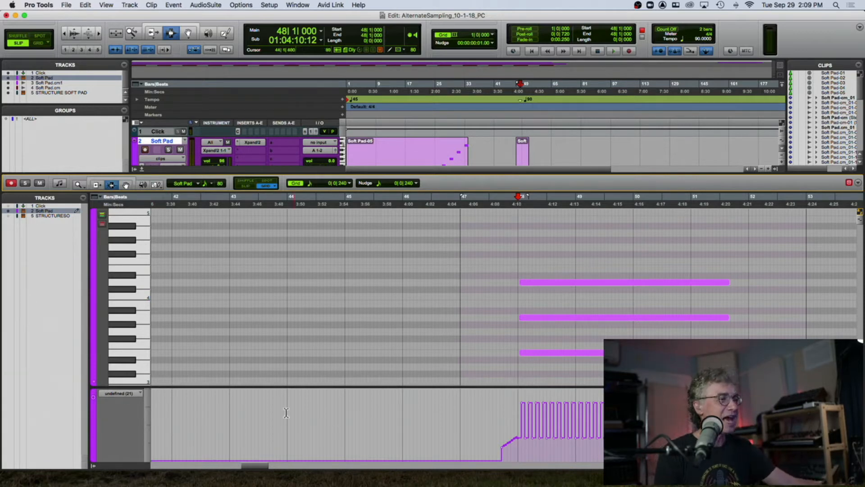
{"action": "left_click", "coordinate": [129, 395]}
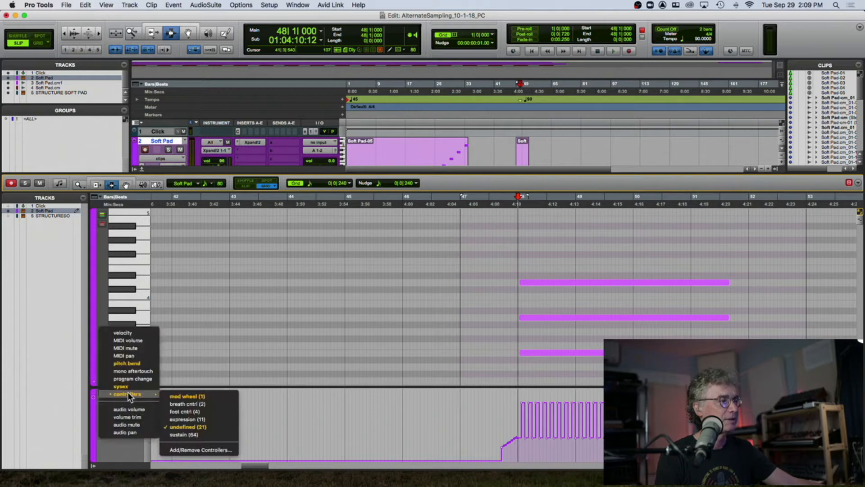
{"action": "left_click", "coordinate": [132, 334]}
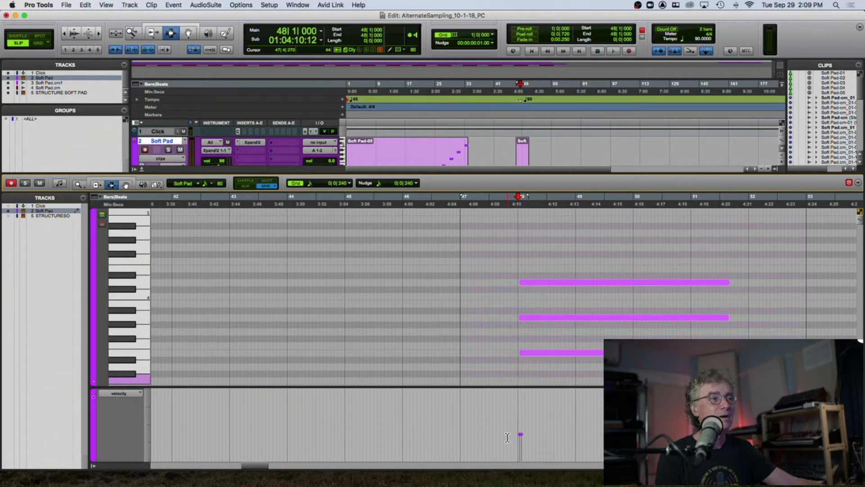
{"action": "left_click", "coordinate": [139, 394]}
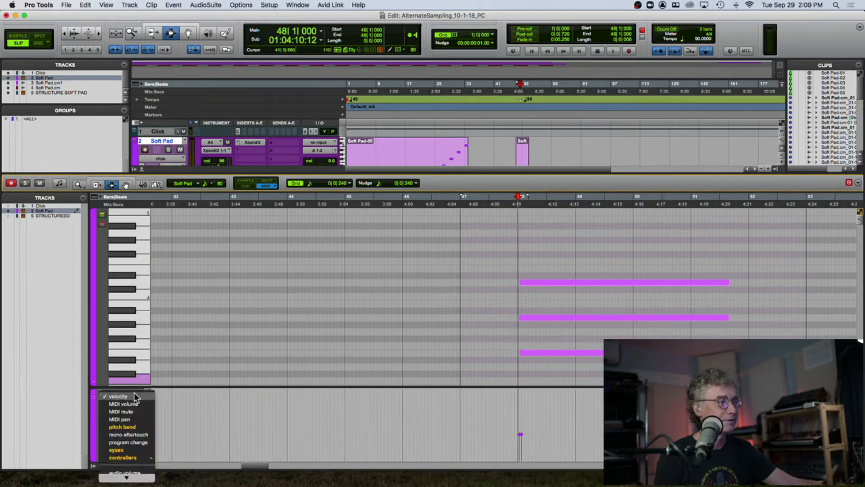
{"action": "left_click", "coordinate": [131, 403]}
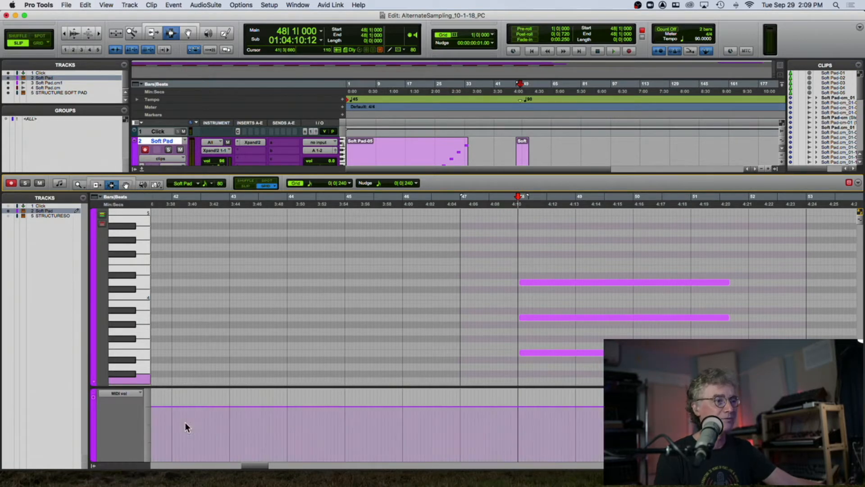
- Draw a MIDI volume dip and ramp around bar 48 with the Pencil tool
{"action": "left_click", "coordinate": [156, 184]}
{"action": "left_click", "coordinate": [164, 207]}
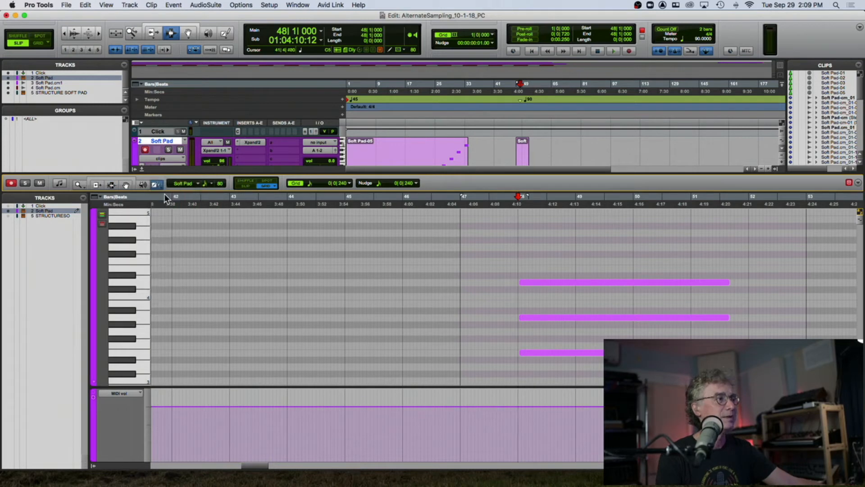
{"action": "left_click", "coordinate": [156, 185]}
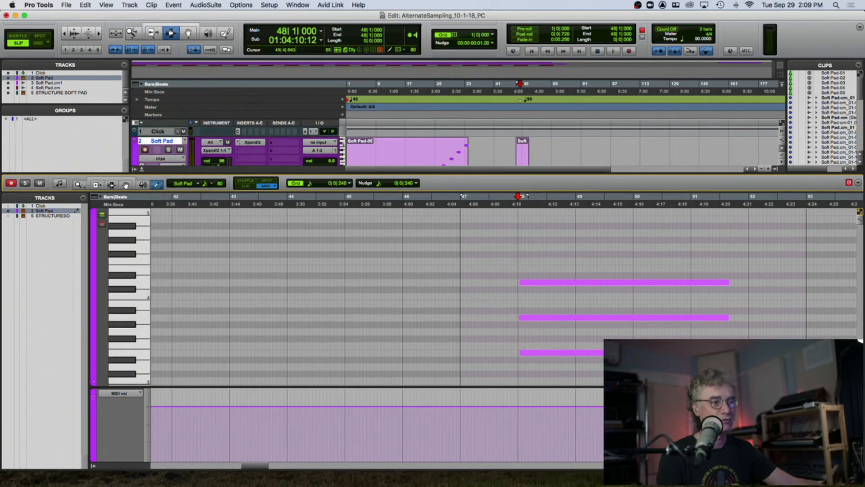
{"action": "mouse_move", "coordinate": [490, 439]}
{"action": "left_mouse_down"}
{"action": "mouse_move", "coordinate": [535, 411]}
{"action": "mouse_move", "coordinate": [639, 408]}
{"action": "left_mouse_up"}
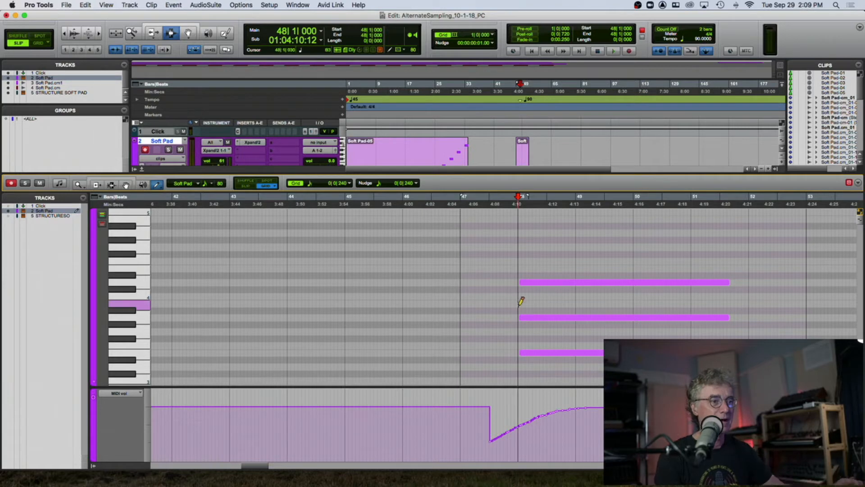
{"action": "left_click", "coordinate": [514, 466]}
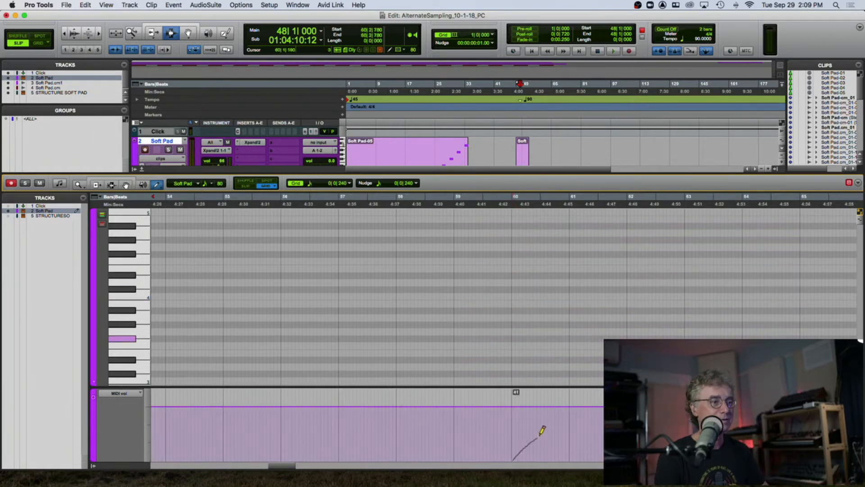
{"action": "left_click_drag", "start_coordinate": [566, 411], "coordinate": [564, 418]}
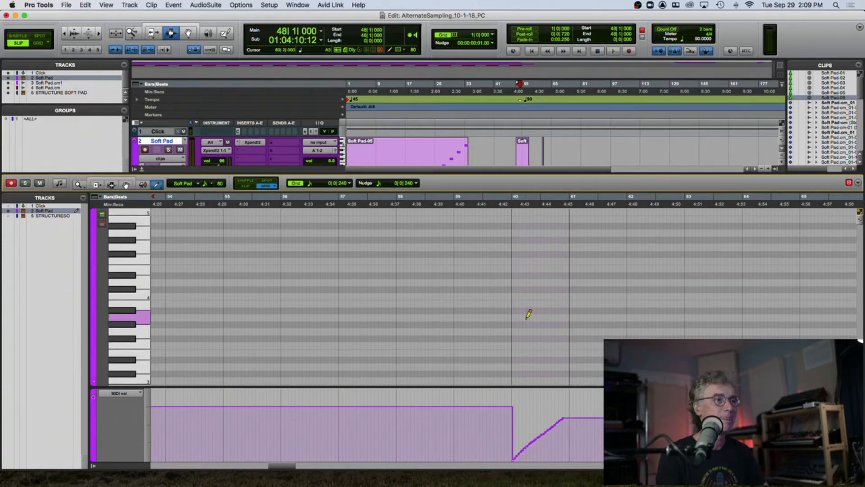
- Undo the last three edits
{"action": "scroll", "coordinate": [528, 314], "scroll_direction": "up", "scroll_amount": 5}
{"action": "key", "text": "super+z"}
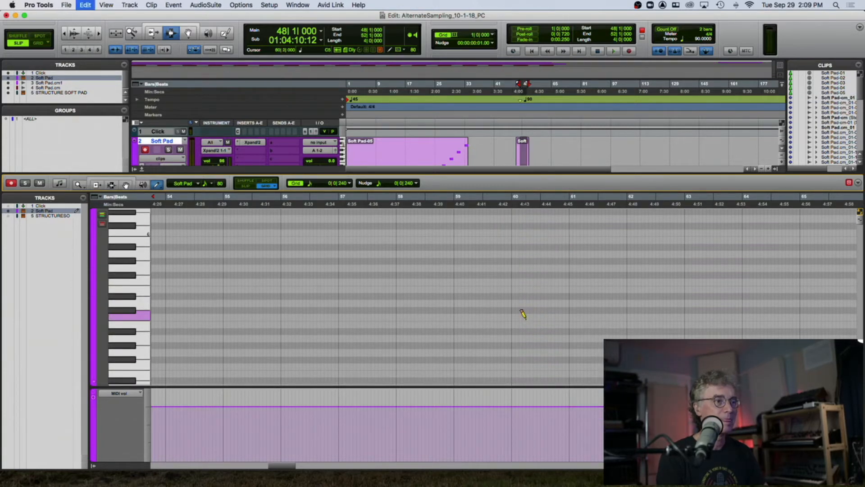
{"action": "key", "text": "super+z"}
{"action": "key", "text": "super+z"}
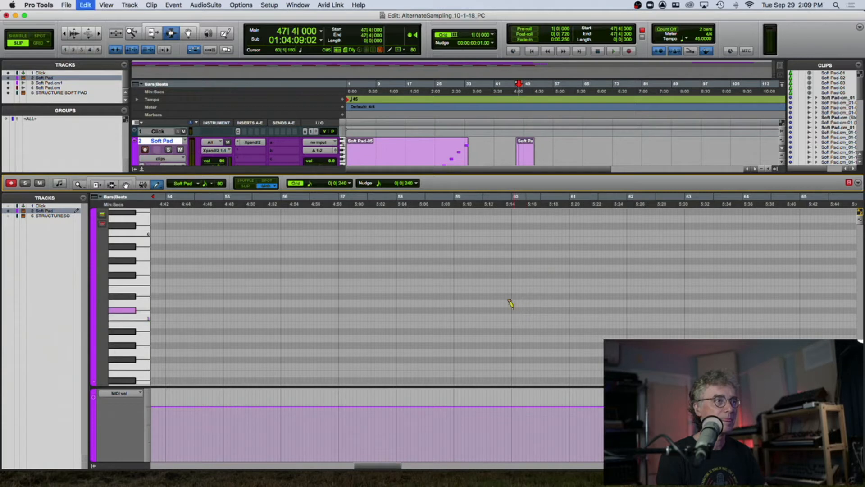
- Play the passage and enlarge the track area above the MIDI editor
{"action": "scroll", "coordinate": [514, 304], "scroll_direction": "up", "scroll_amount": 4}
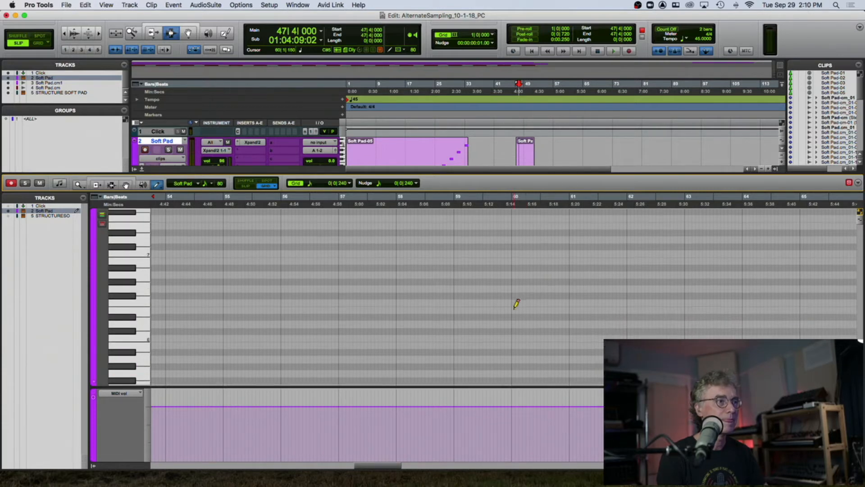
{"action": "key", "text": "space"}
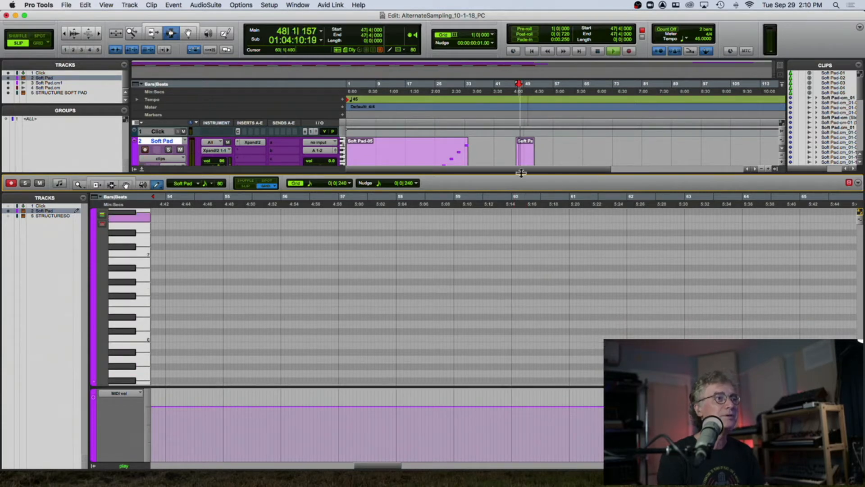
{"action": "left_click_drag", "start_coordinate": [522, 173], "coordinate": [520, 235]}
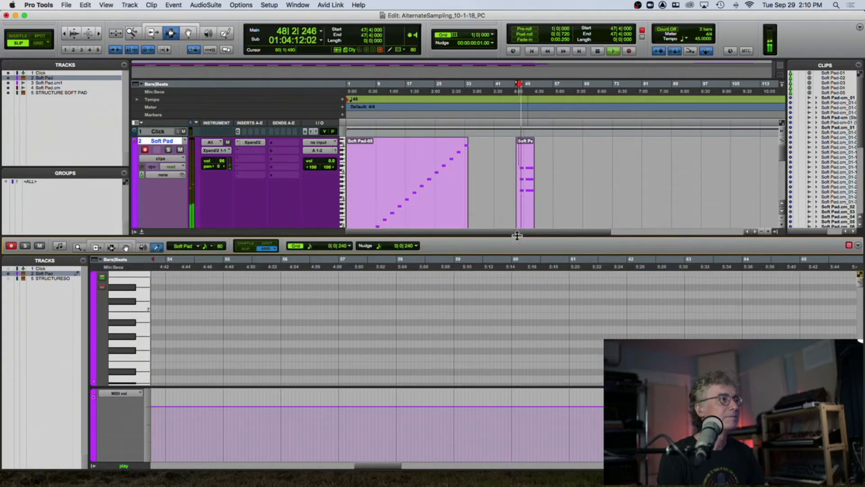
{"action": "key", "text": "space"}
- Open the Soft Pad clip in the MIDI editor, select bar 48 to bar 52 and heal the separation
{"action": "double_click", "coordinate": [522, 187]}
{"action": "scroll", "coordinate": [415, 316], "scroll_direction": "down", "scroll_amount": 3}
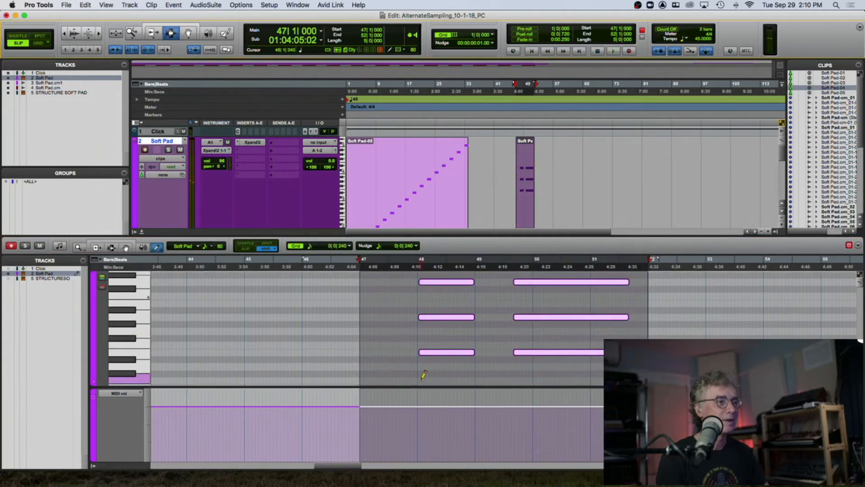
{"action": "left_click_drag", "start_coordinate": [416, 283], "coordinate": [640, 287]}
{"action": "key", "text": "super+h"}
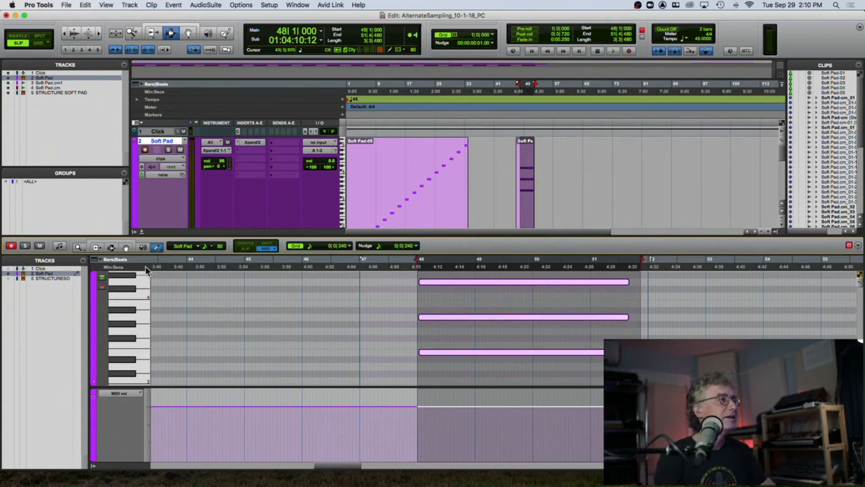
- Draw a MIDI volume swell rising and falling from bar 48 with the Pencil tool and play it back
{"action": "left_click_drag", "start_coordinate": [413, 450], "coordinate": [447, 435]}
{"action": "left_click_drag", "start_coordinate": [513, 402], "coordinate": [604, 444]}
{"action": "key", "text": "space"}
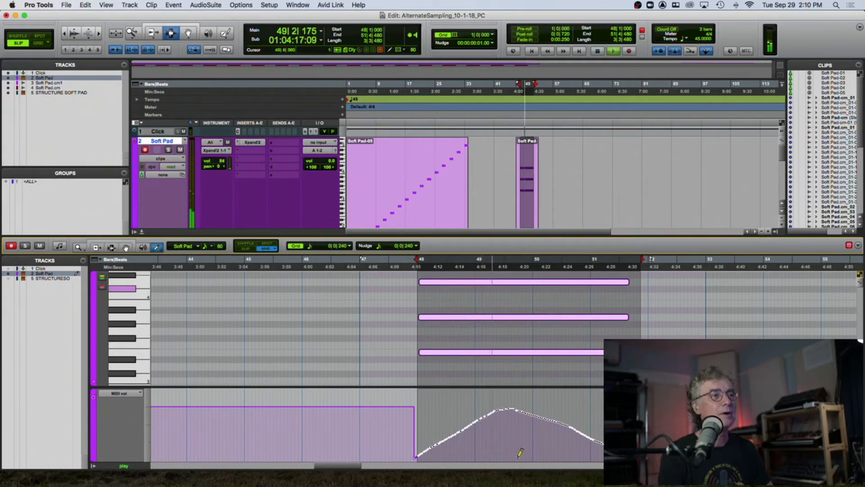
{"action": "key", "text": "space"}
- Draw a rising MIDI pan ramp from bar 48 in the MIDI pan lane, audition it, and delete it
{"action": "left_click", "coordinate": [121, 394]}
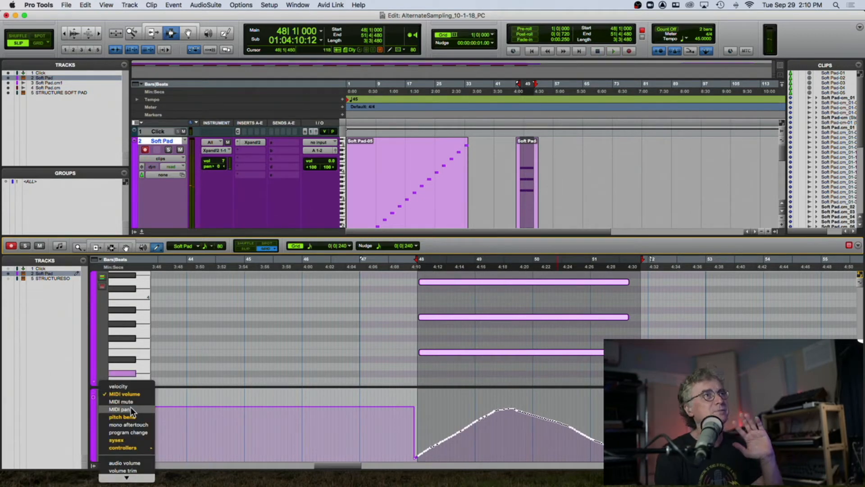
{"action": "left_click", "coordinate": [131, 407]}
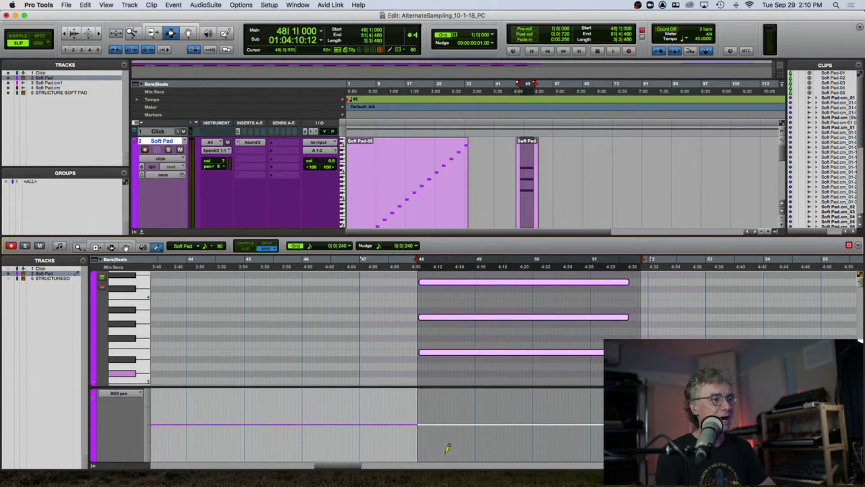
{"action": "left_click_drag", "start_coordinate": [420, 458], "coordinate": [617, 390]}
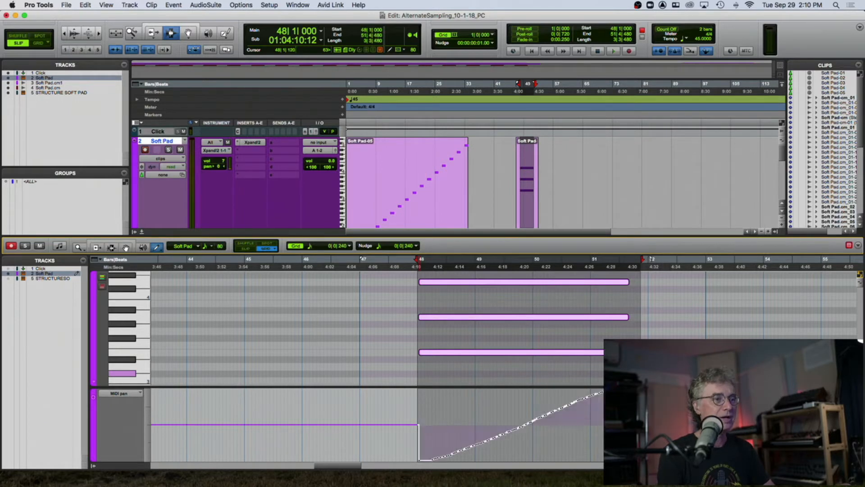
{"action": "key", "text": "space"}
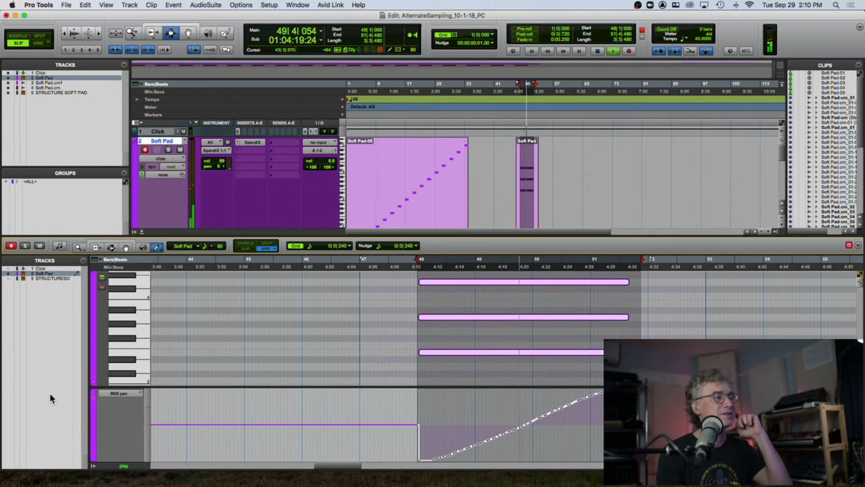
{"action": "key", "text": "space"}
{"action": "key", "text": "Delete"}
- Draw a wavy pitch bend curve from bar 48 in the pitch bend lane, audition it, and undo it
{"action": "left_click", "coordinate": [121, 393]}
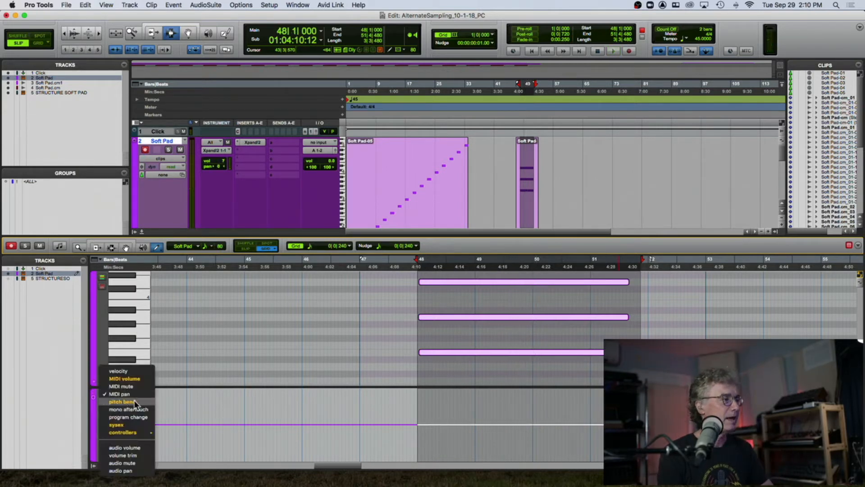
{"action": "left_click", "coordinate": [121, 402]}
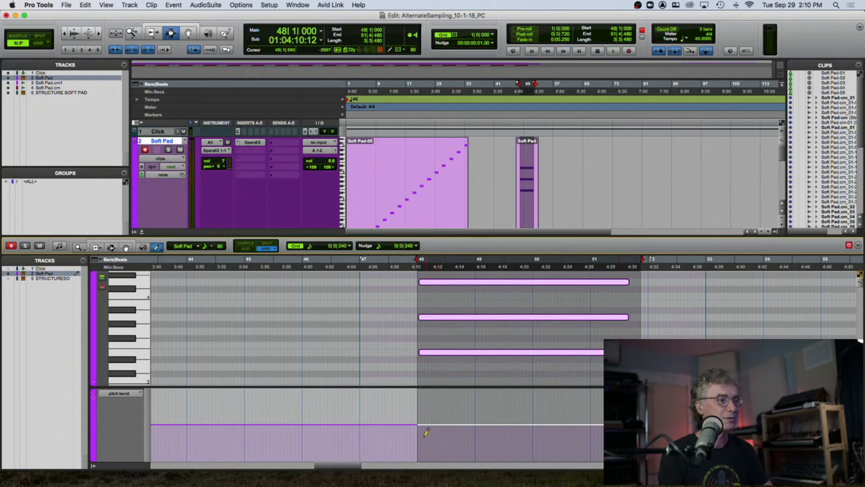
{"action": "mouse_move", "coordinate": [420, 448]}
{"action": "left_mouse_down"}
{"action": "mouse_move", "coordinate": [475, 397]}
{"action": "mouse_move", "coordinate": [533, 444]}
{"action": "mouse_move", "coordinate": [594, 394]}
{"action": "left_mouse_up"}
{"action": "key", "text": "space"}
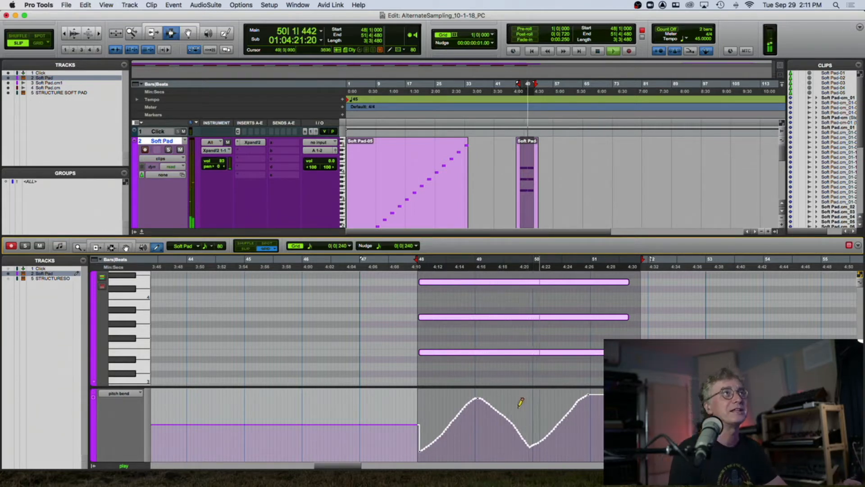
{"action": "key", "text": "space"}
{"action": "key", "text": "space"}
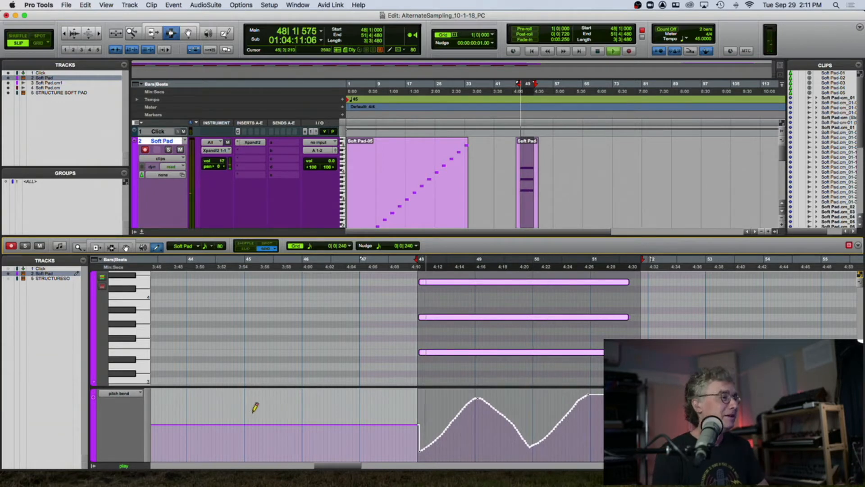
{"action": "key", "text": "super+z"}
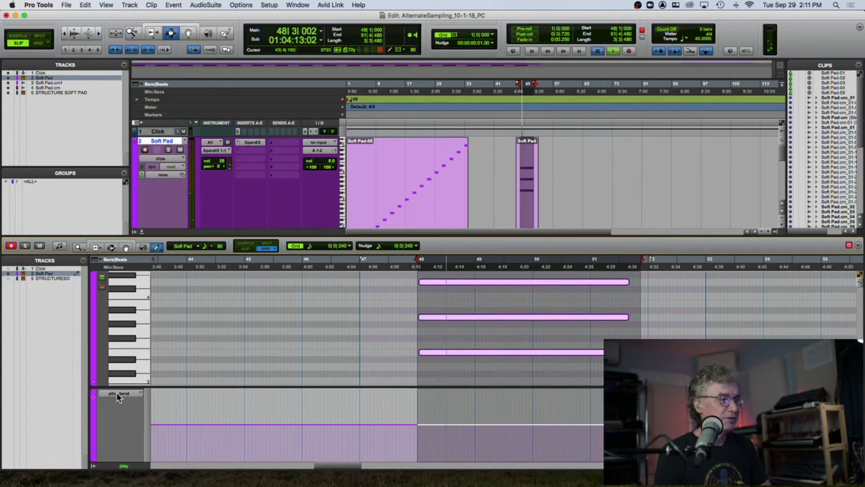
{"action": "key", "text": "space"}
- Add the soft pedal (67) controller to the track's automated MIDI controllers
{"action": "left_click", "coordinate": [116, 393]}
{"action": "mouse_move", "coordinate": [131, 425]}
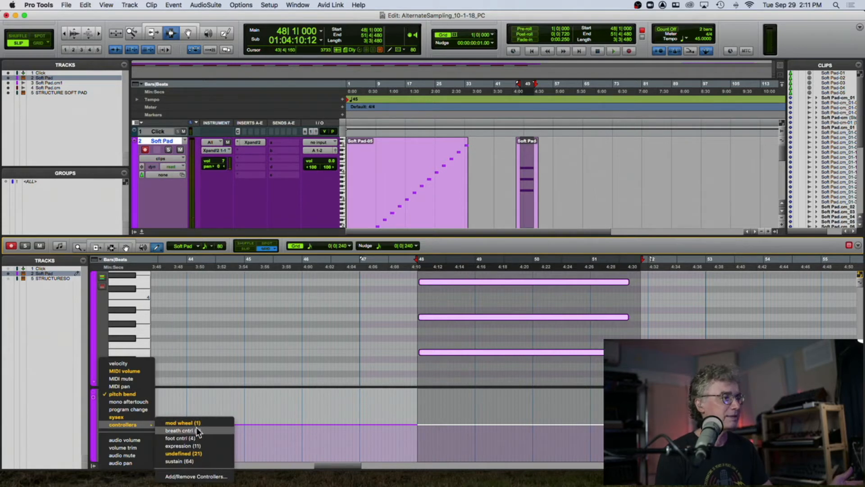
{"action": "left_click", "coordinate": [207, 476]}
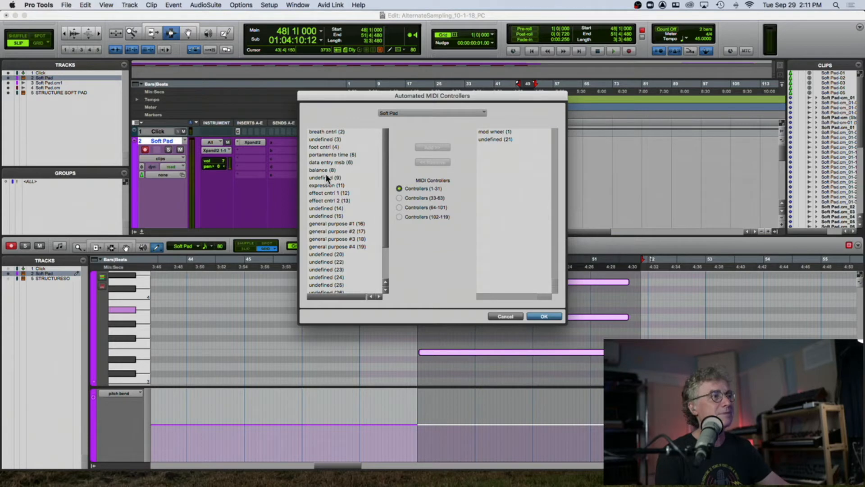
{"action": "left_click_drag", "start_coordinate": [386, 221], "coordinate": [384, 283]}
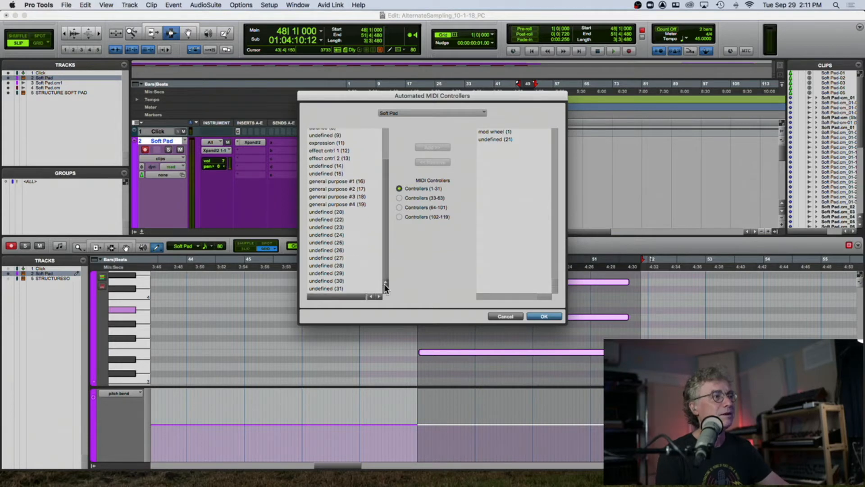
{"action": "left_click", "coordinate": [399, 208]}
{"action": "left_click_drag", "start_coordinate": [385, 206], "coordinate": [389, 130]}
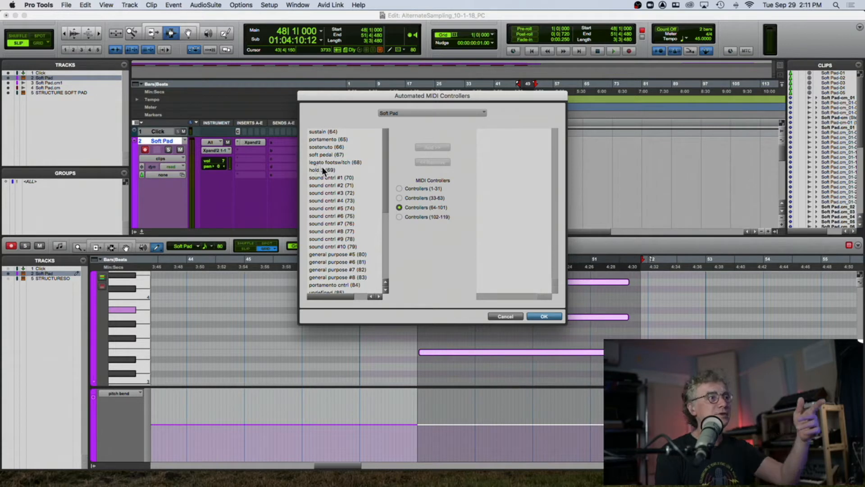
{"action": "left_click", "coordinate": [323, 155]}
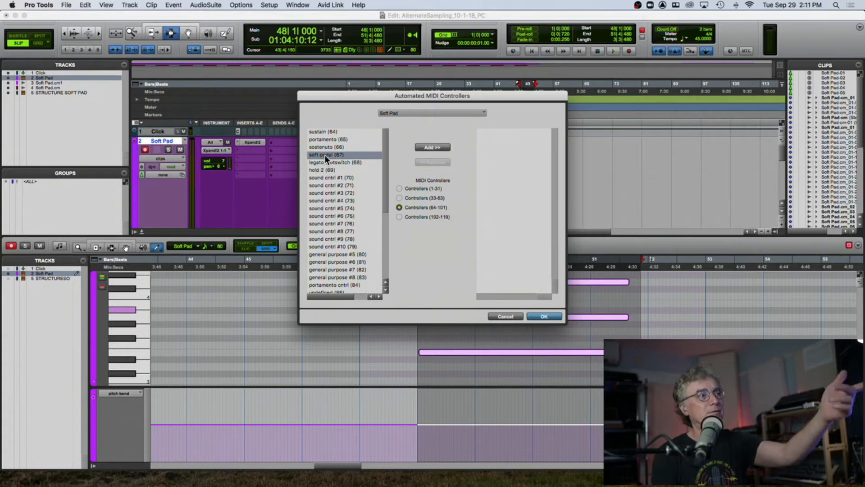
{"action": "left_click", "coordinate": [433, 147]}
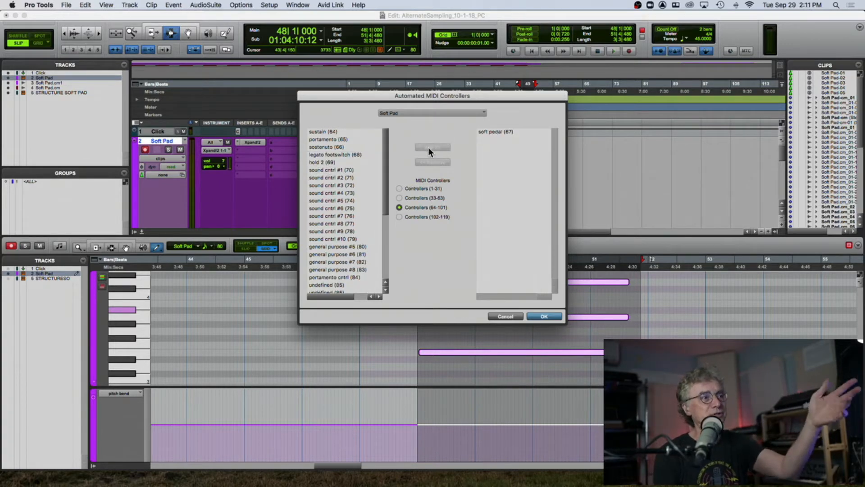
{"action": "left_click", "coordinate": [543, 316]}
- Shrink the MIDI editor's note pane and pitch bend lane heights
{"action": "left_click", "coordinate": [129, 396]}
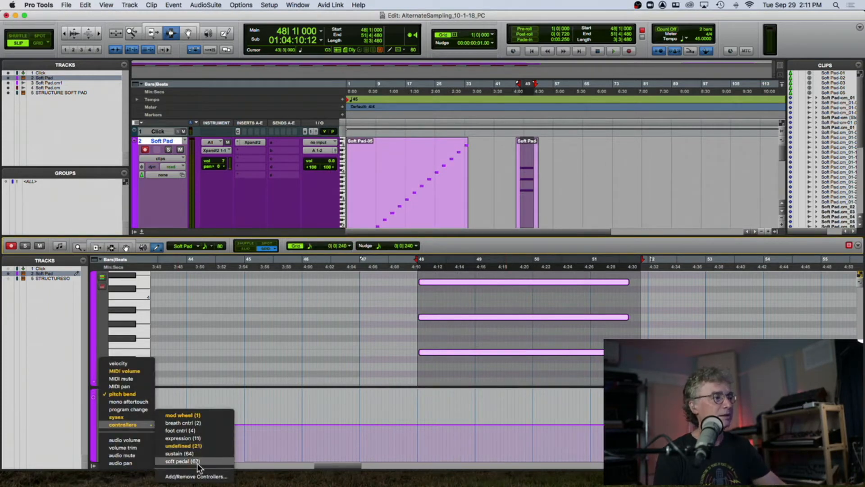
{"action": "left_click", "coordinate": [220, 346]}
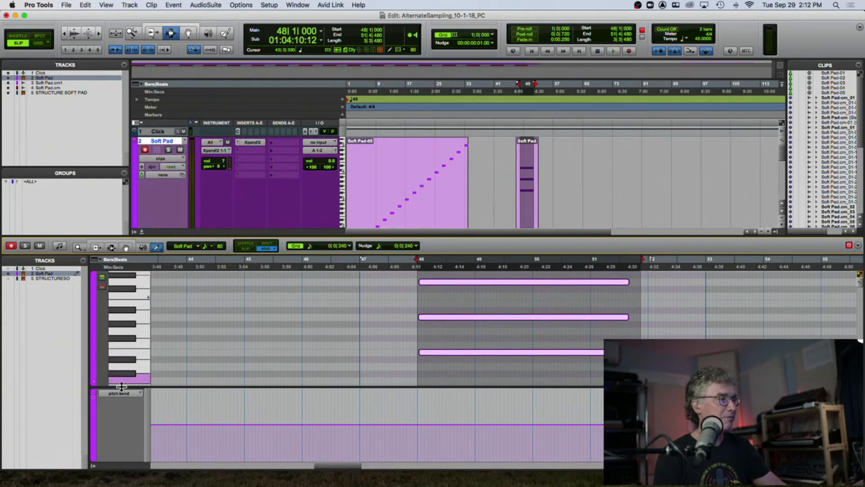
{"action": "left_click_drag", "start_coordinate": [120, 386], "coordinate": [135, 318]}
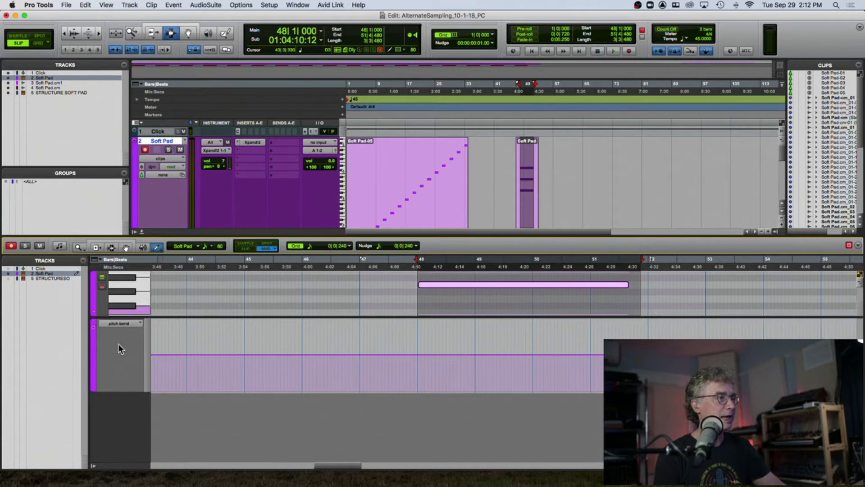
{"action": "left_click_drag", "start_coordinate": [119, 390], "coordinate": [128, 353]}
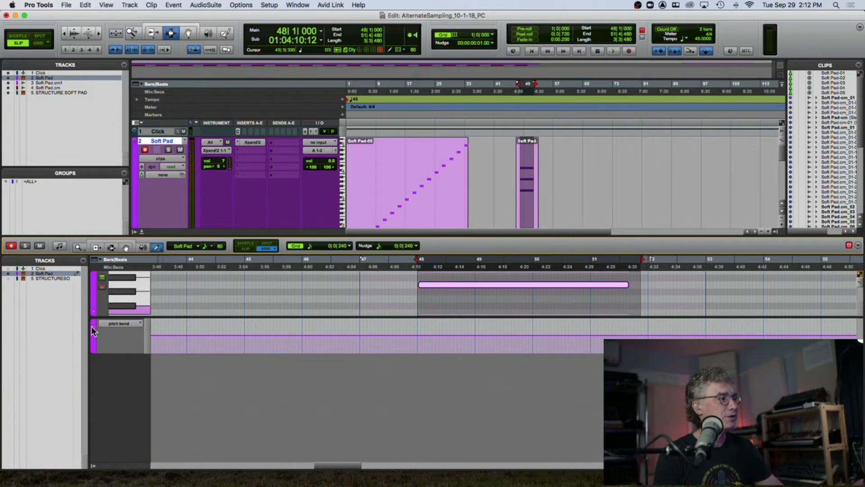
- Change the Soft Pad track's color to blue
{"action": "double_click", "coordinate": [133, 171]}
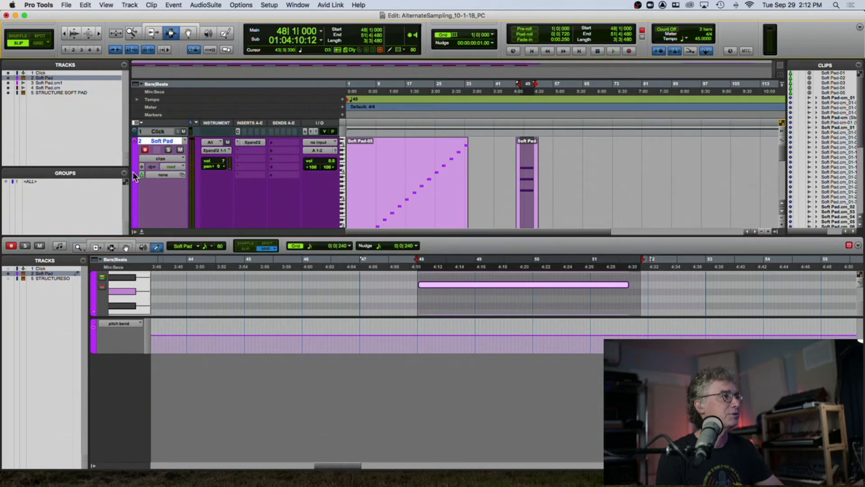
{"action": "left_click", "coordinate": [138, 230]}
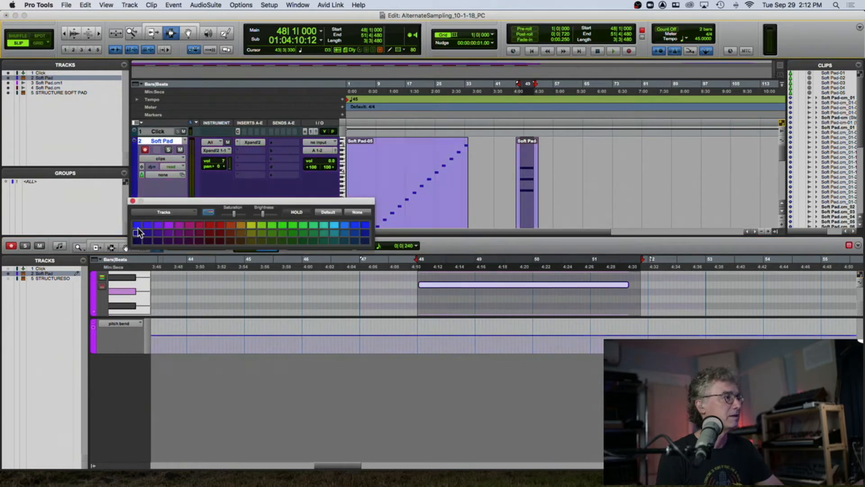
{"action": "left_click", "coordinate": [137, 225]}
{"action": "left_click", "coordinate": [103, 279]}
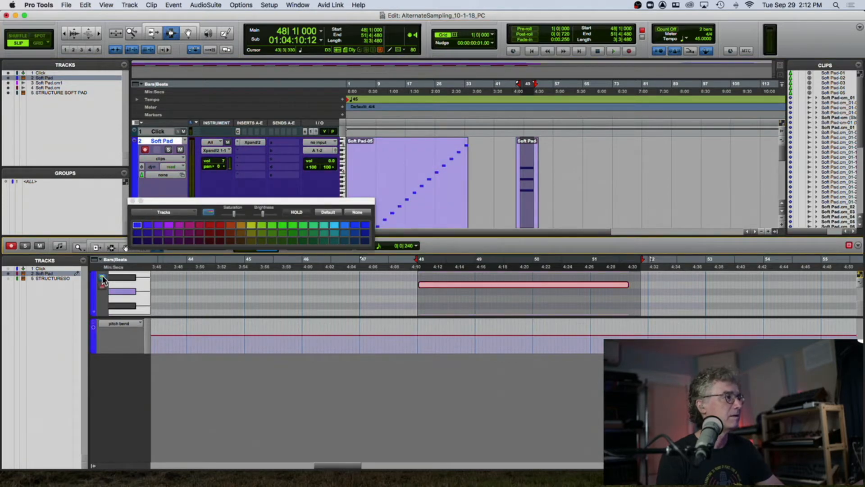
- Refine the Soft Pad track's blue color with a darker swatch and lower saturation, then close the color palette
{"action": "left_click", "coordinate": [148, 233]}
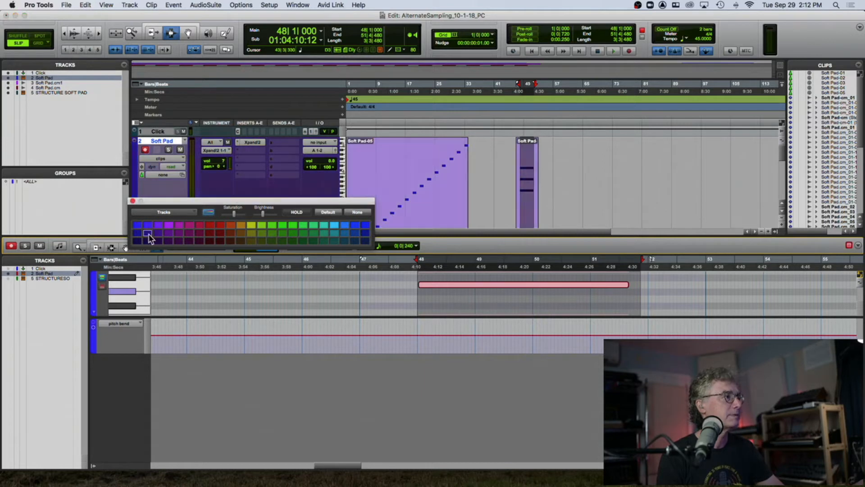
{"action": "left_click_drag", "start_coordinate": [234, 212], "coordinate": [223, 212]}
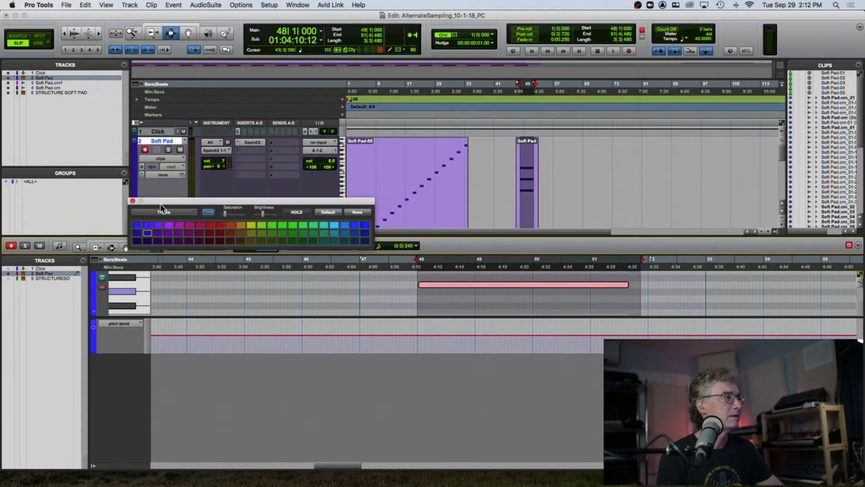
{"action": "left_click", "coordinate": [132, 201]}
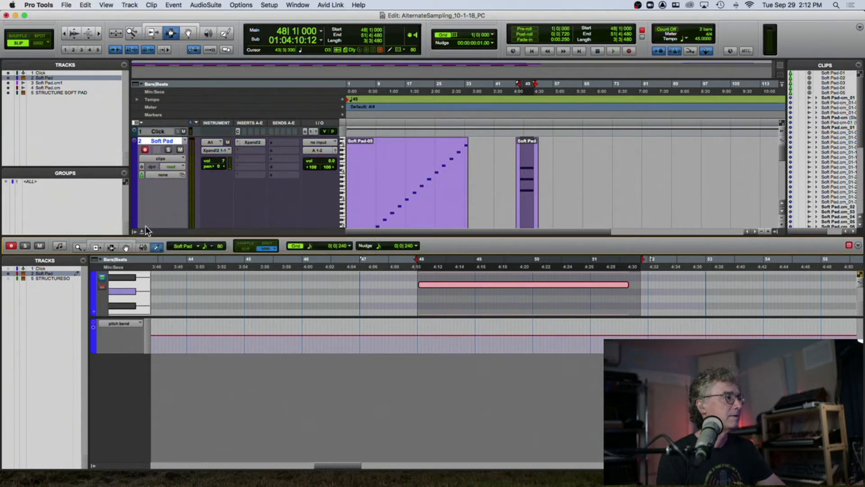
- Add a second controller lane to the MIDI editor and set it to show velocity
{"action": "left_click", "coordinate": [93, 329]}
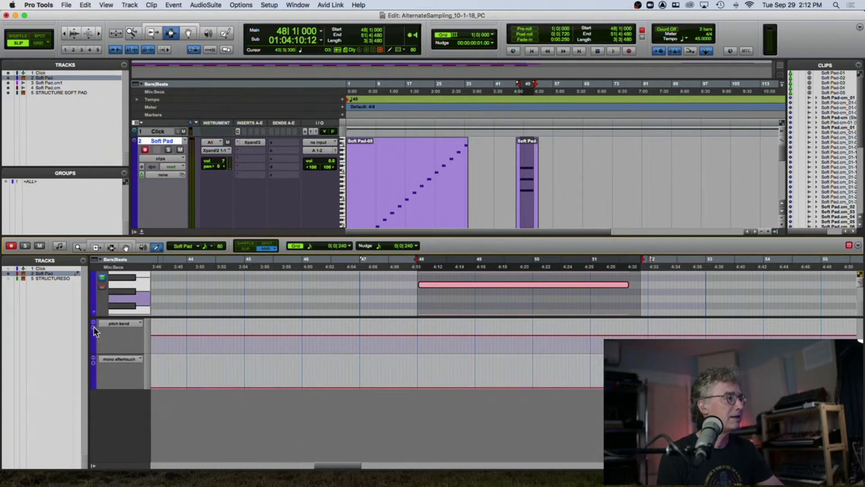
{"action": "left_click", "coordinate": [121, 359]}
{"action": "mouse_move", "coordinate": [124, 382]}
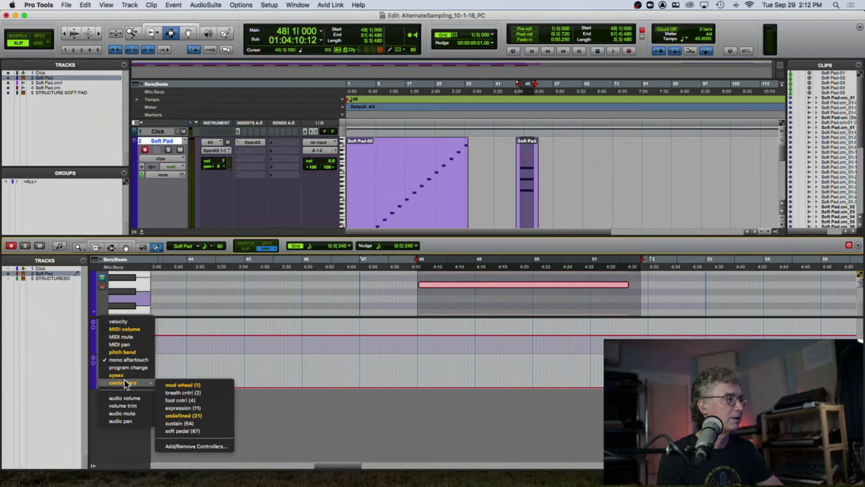
{"action": "left_click", "coordinate": [115, 321]}
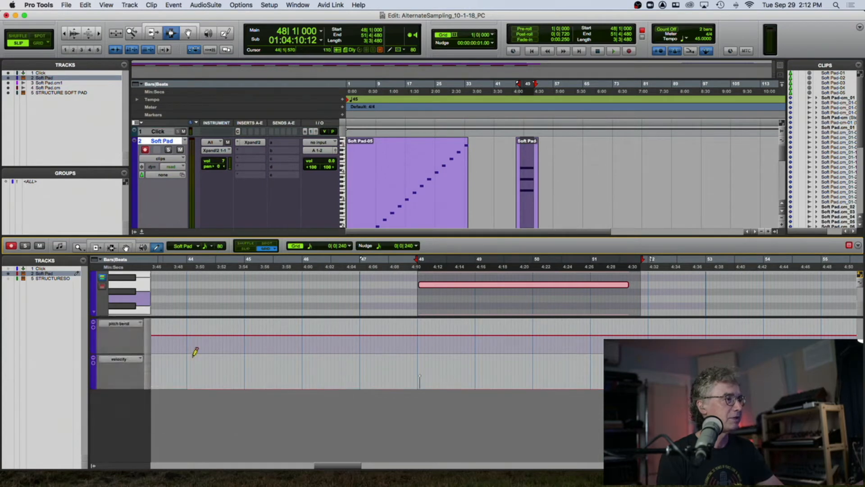
- Switch the pitch bend lane to the undefined (21) controller and redraw its curve between bars 49 and 50
{"action": "left_click", "coordinate": [107, 323]}
{"action": "mouse_move", "coordinate": [137, 355]}
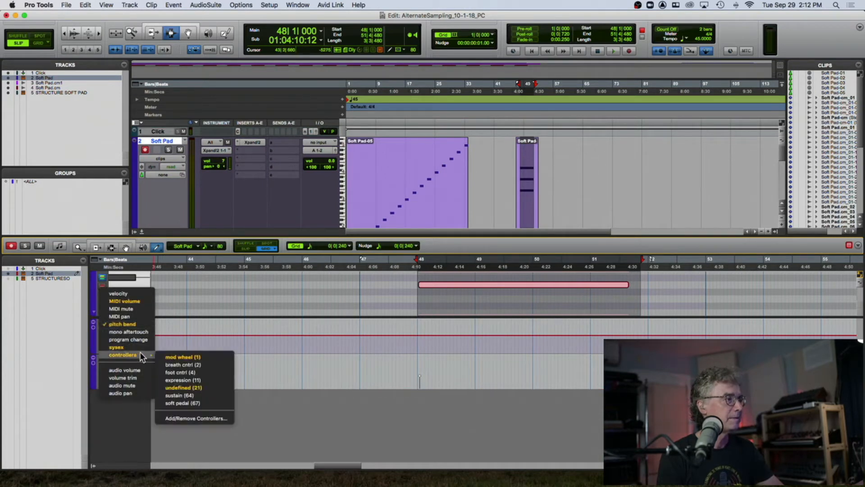
{"action": "left_click", "coordinate": [194, 387]}
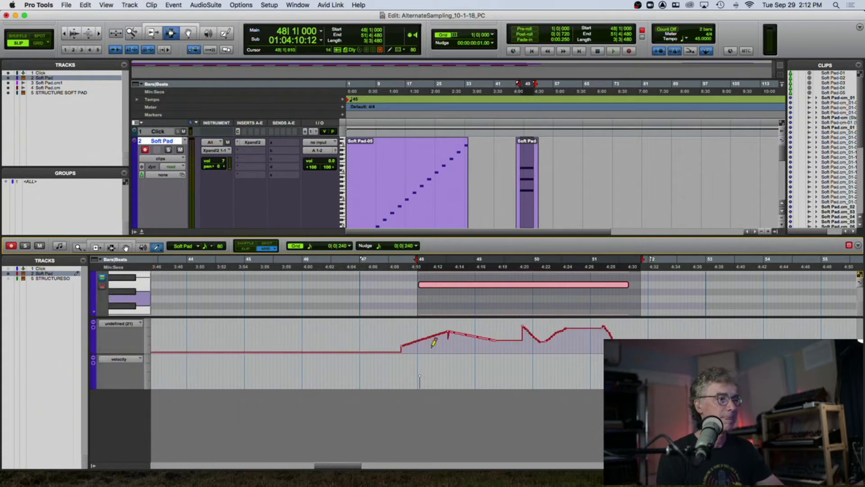
{"action": "left_click_drag", "start_coordinate": [447, 332], "coordinate": [475, 334]}
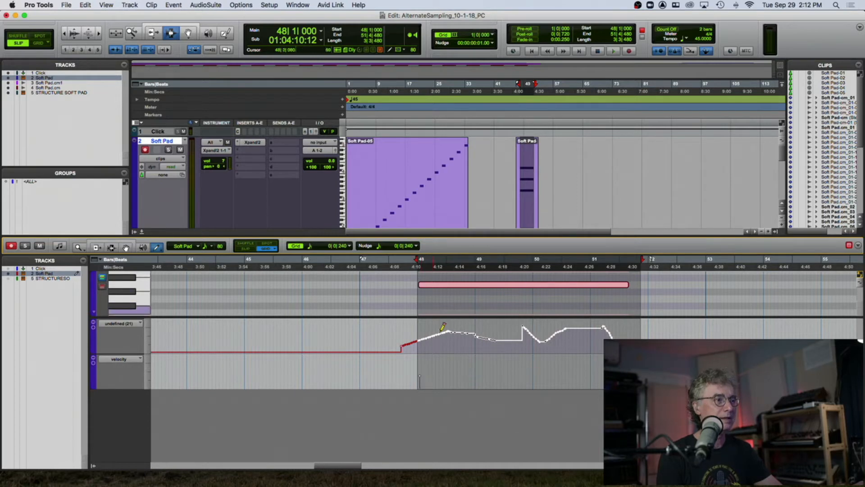
{"action": "mouse_move", "coordinate": [495, 338]}
{"action": "left_mouse_down"}
{"action": "mouse_move", "coordinate": [556, 326]}
{"action": "mouse_move", "coordinate": [564, 339]}
{"action": "left_mouse_up"}
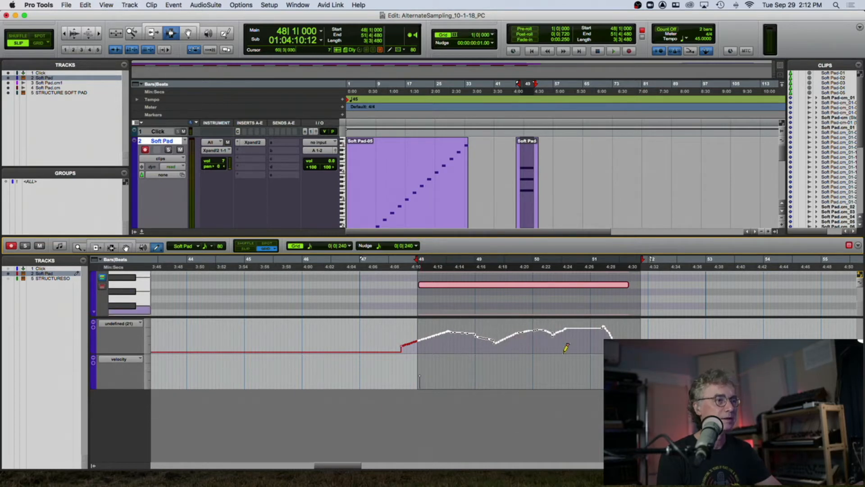
- Remove all the controller lanes from the MIDI editor, leaving only the note pane
{"action": "left_click", "coordinate": [93, 364]}
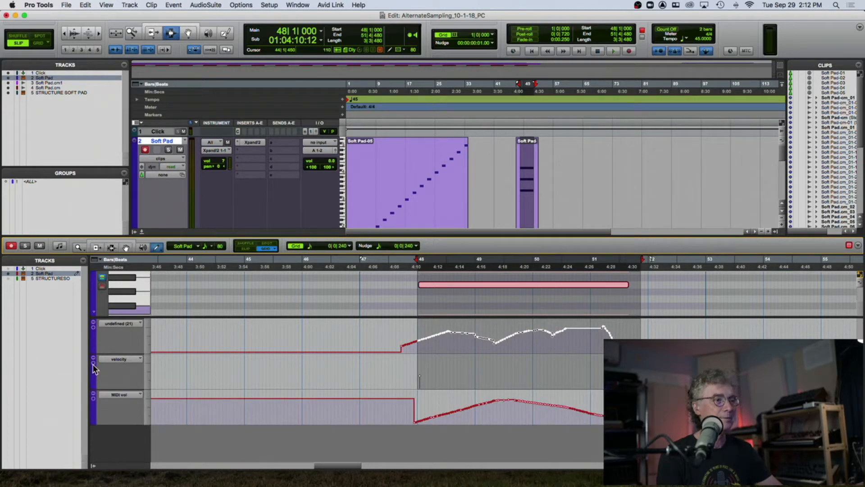
{"action": "left_click", "coordinate": [94, 325]}
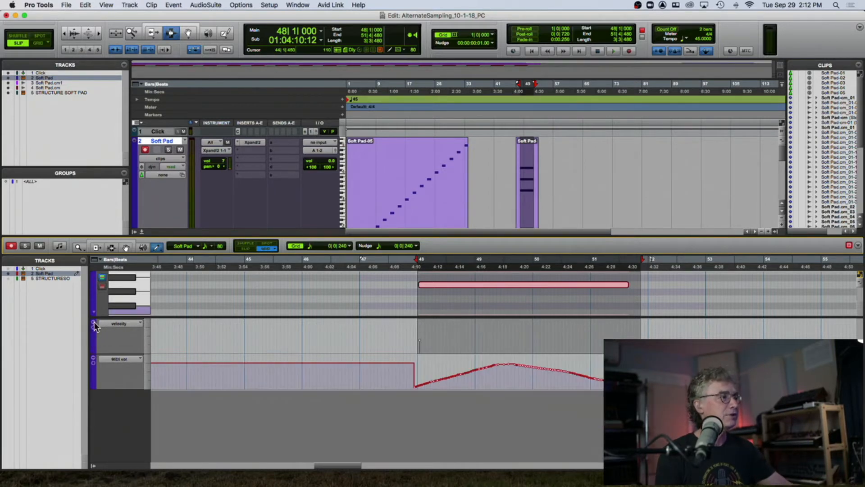
{"action": "left_click", "coordinate": [95, 326]}
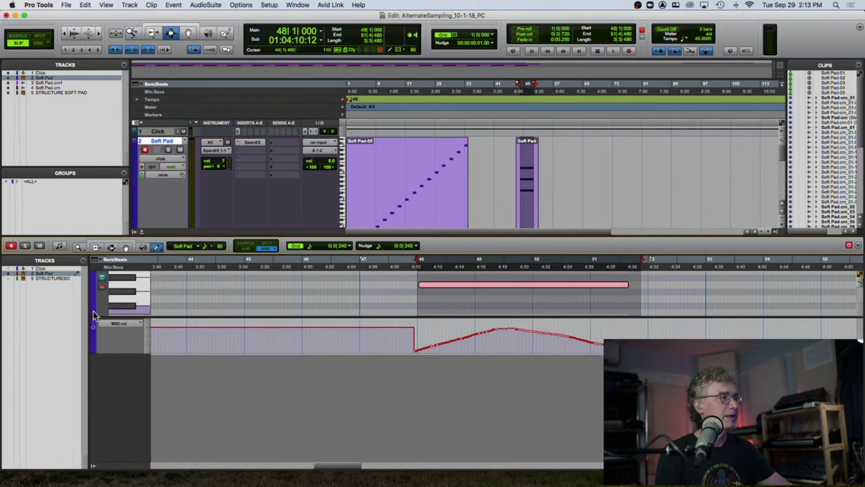
{"action": "left_click", "coordinate": [94, 323]}
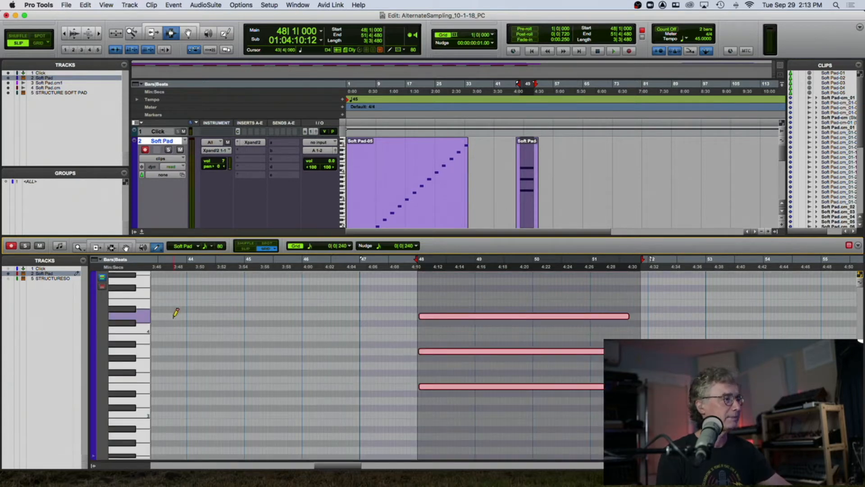
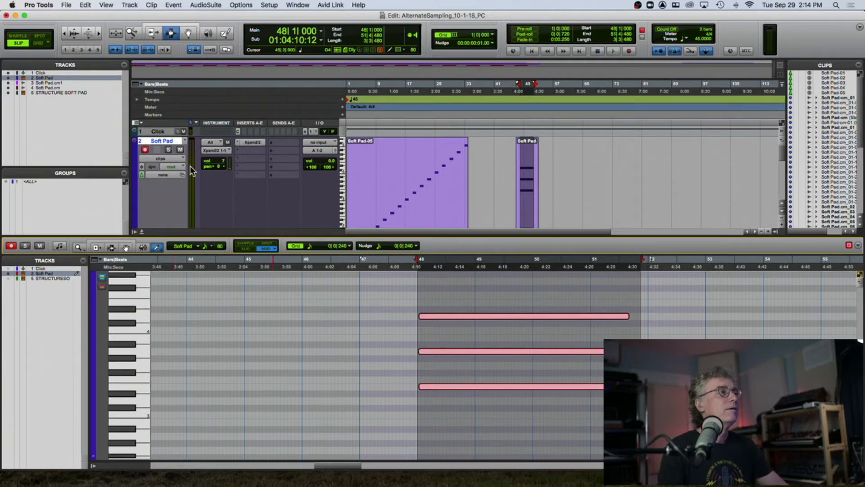
- Open the Structure Free plug-in on the STRUCTURE SOFT PAD track and remove all of its patches
{"action": "left_click", "coordinate": [139, 232]}
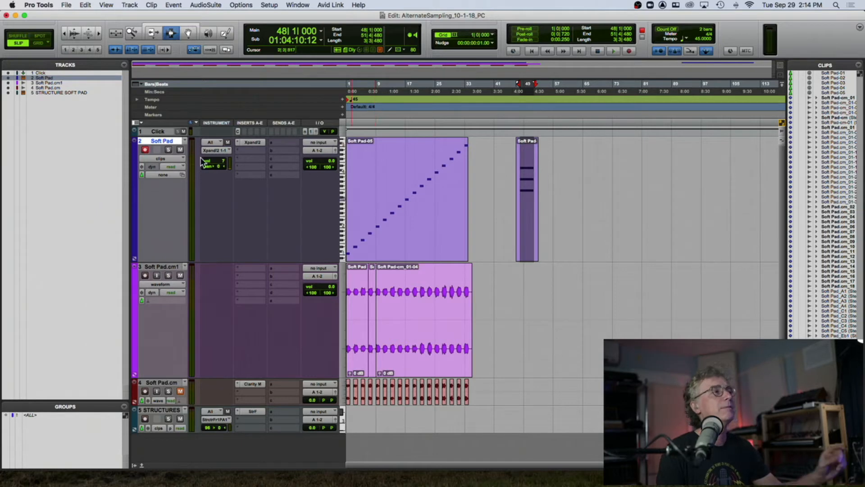
{"action": "left_click", "coordinate": [250, 412]}
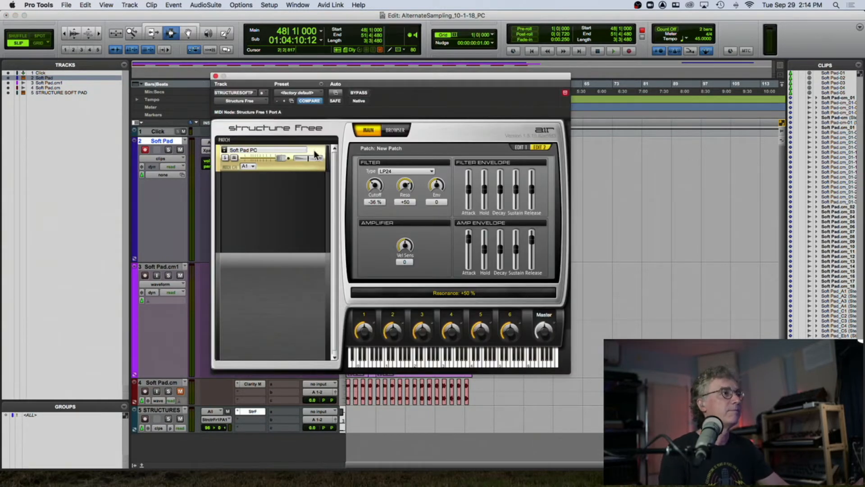
{"action": "right_click", "coordinate": [318, 165]}
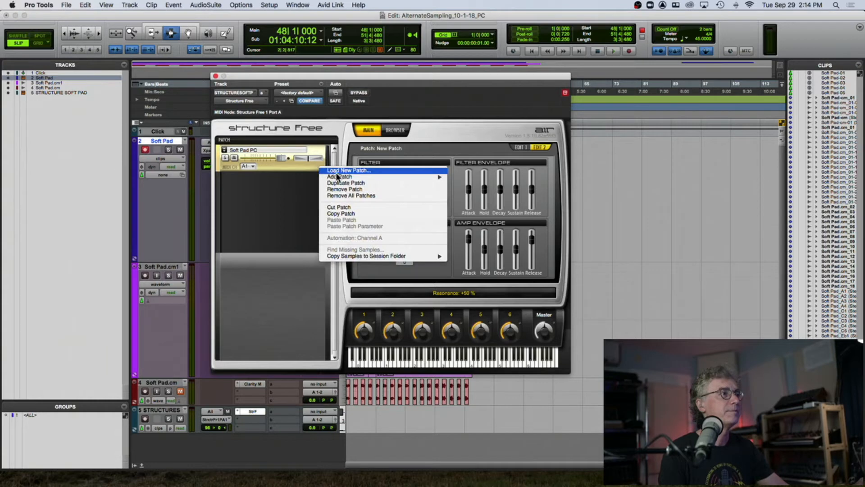
{"action": "mouse_move", "coordinate": [336, 176]}
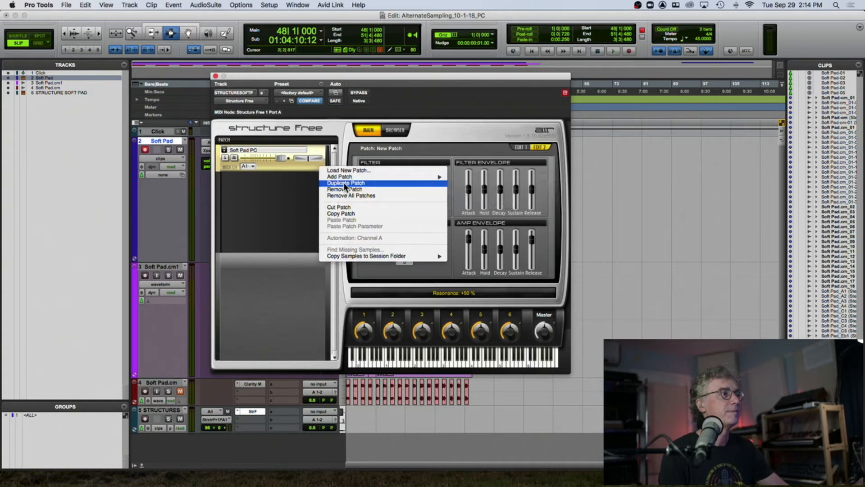
{"action": "left_click", "coordinate": [339, 196]}
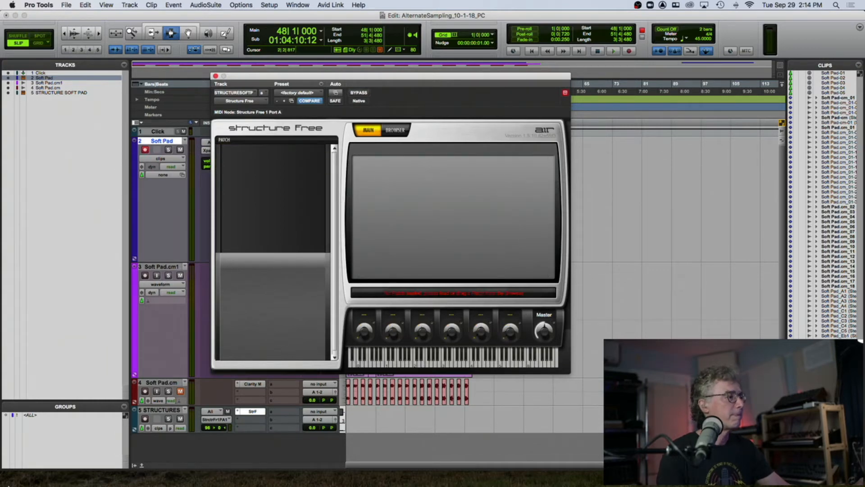
- Browse the Soft Pad sample files in Finder, selecting Soft Pad_C1.wav and Soft Pad_Eb1.wav, then close the window
{"action": "left_click", "coordinate": [15, 478]}
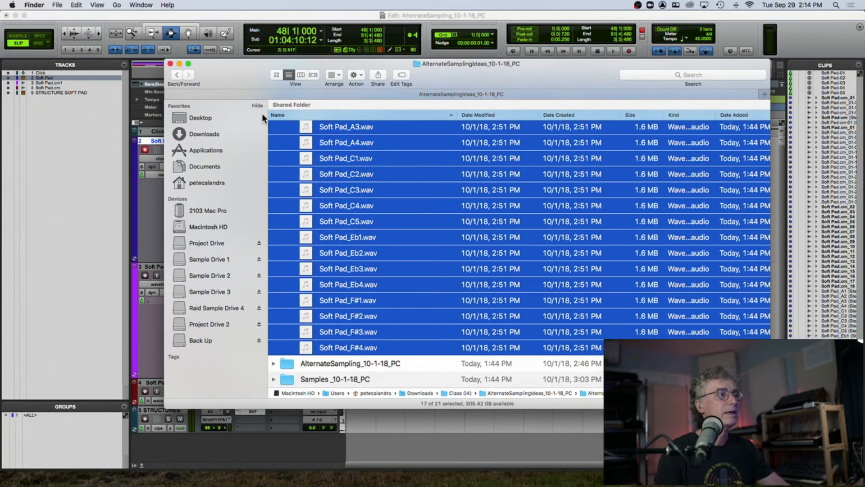
{"action": "scroll", "coordinate": [358, 131], "scroll_direction": "up", "scroll_amount": 1}
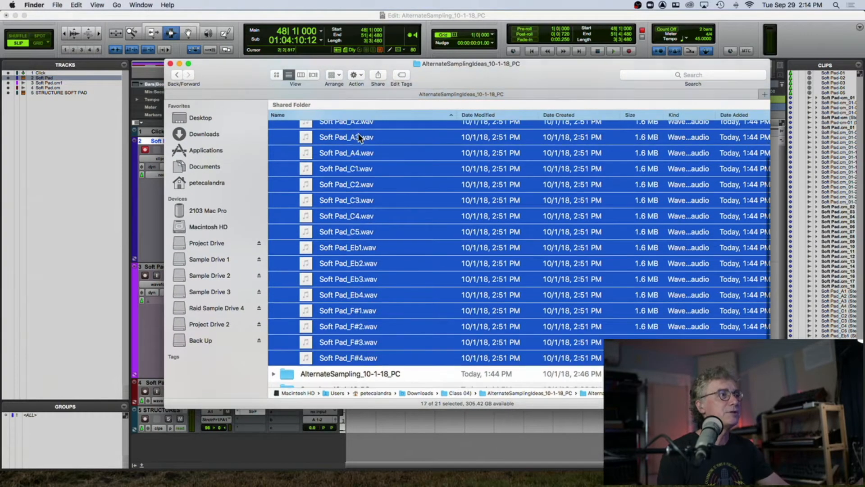
{"action": "scroll", "coordinate": [355, 142], "scroll_direction": "down", "scroll_amount": 1}
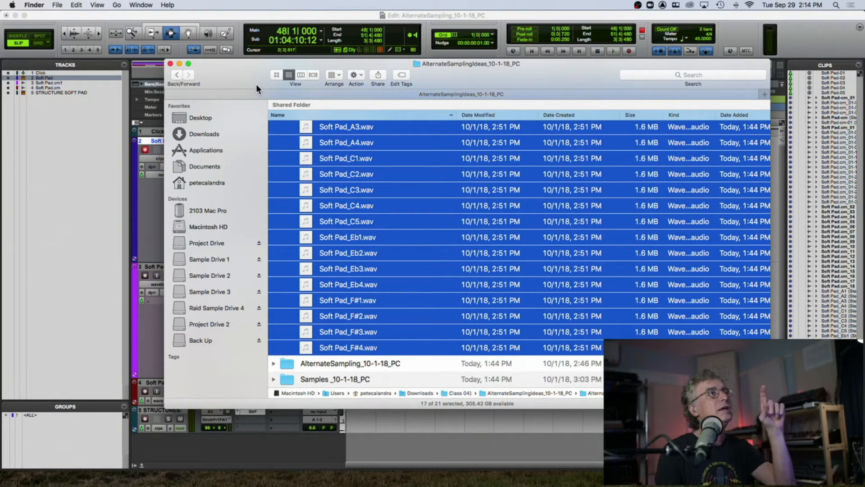
{"action": "left_click", "coordinate": [328, 160]}
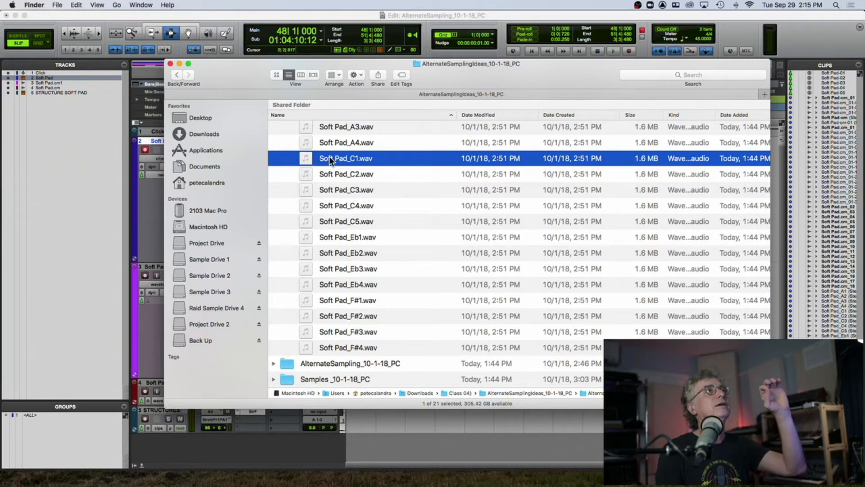
{"action": "left_click", "coordinate": [339, 238]}
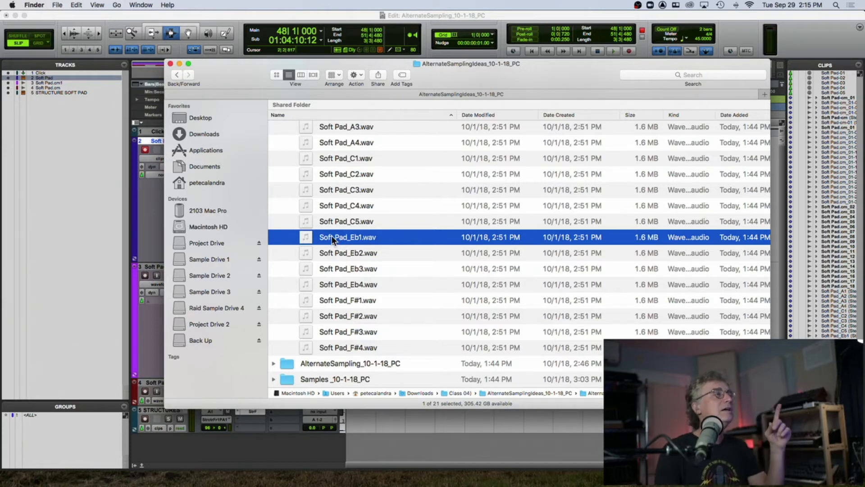
{"action": "left_click", "coordinate": [169, 63]}
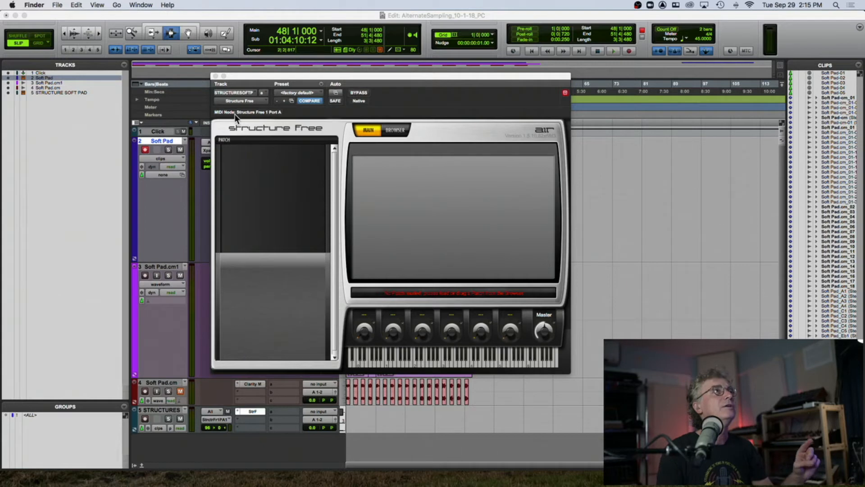
- Close the Structure Free window and make the Xpand2 insert on the Soft Pad track inactive
{"action": "left_click", "coordinate": [215, 76]}
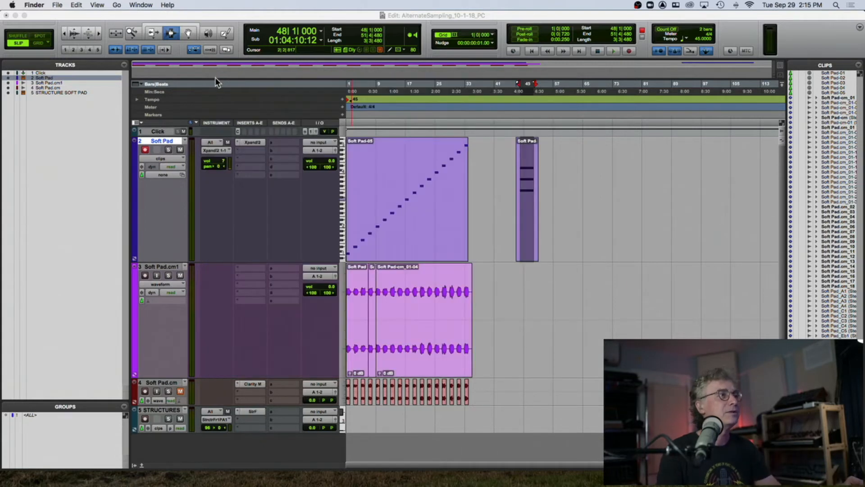
{"action": "left_click", "coordinate": [250, 141]}
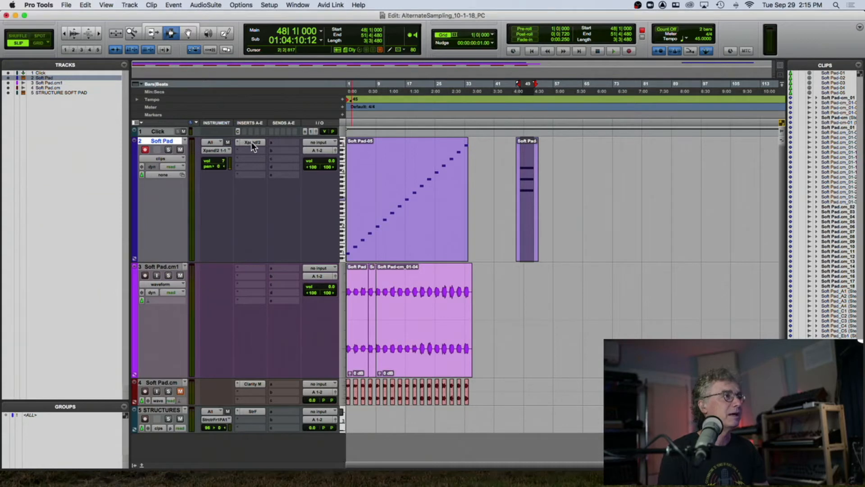
{"action": "right_click", "coordinate": [251, 142]}
{"action": "left_click", "coordinate": [254, 152]}
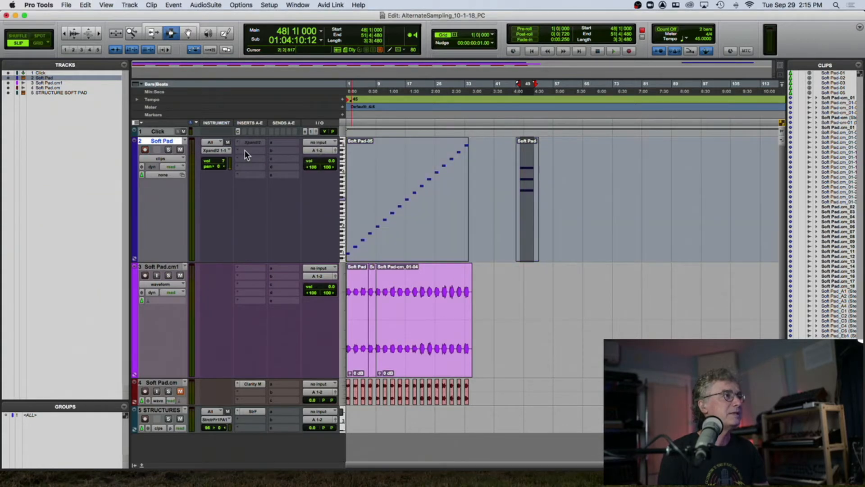
- Insert the Kontakt (stereo) instrument plug-in in the next insert slot of the Soft Pad track
{"action": "left_click", "coordinate": [251, 151]}
{"action": "mouse_move", "coordinate": [267, 152]}
{"action": "mouse_move", "coordinate": [334, 147]}
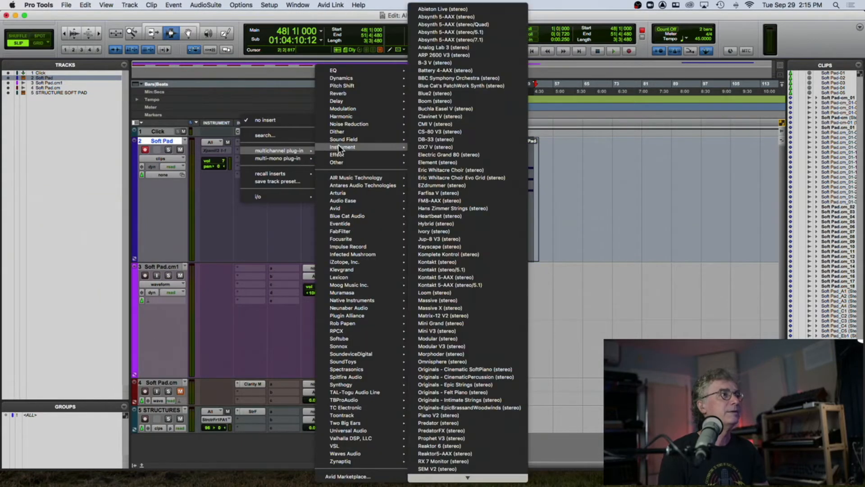
{"action": "left_click", "coordinate": [459, 262]}
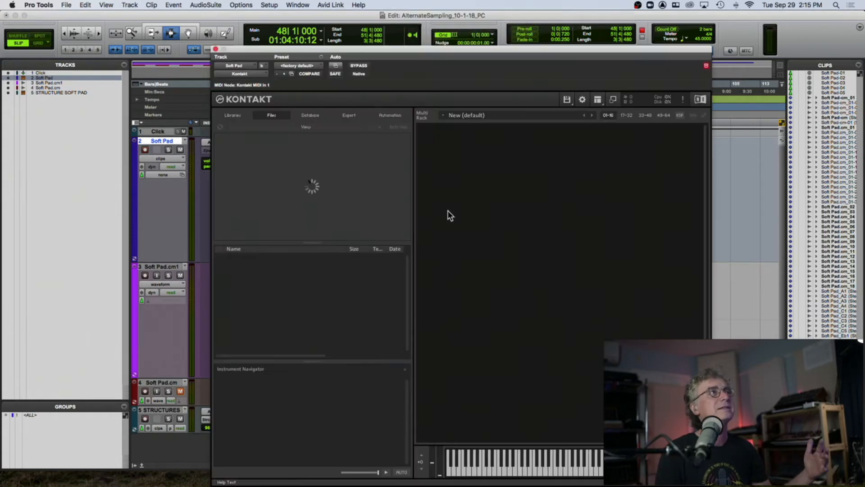
- Create a new empty instrument in Kontakt and open its Mapping Editor, widening the keyboard range shown
{"action": "double_click", "coordinate": [442, 134]}
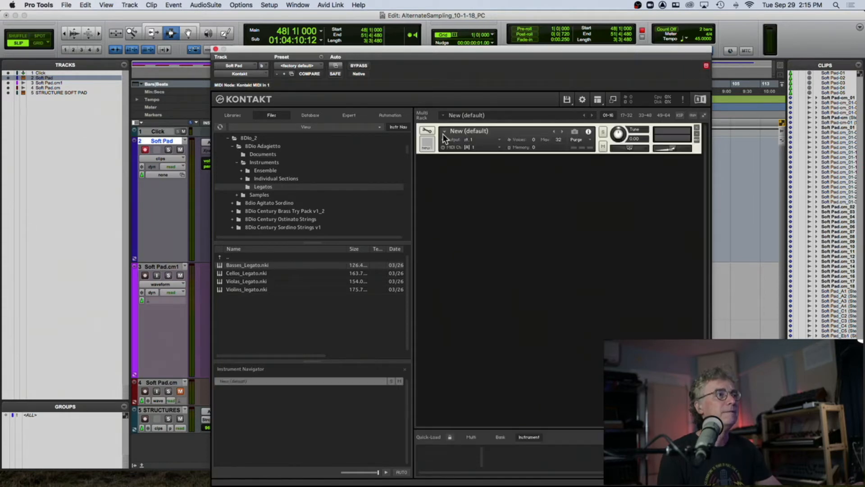
{"action": "left_click", "coordinate": [428, 131]}
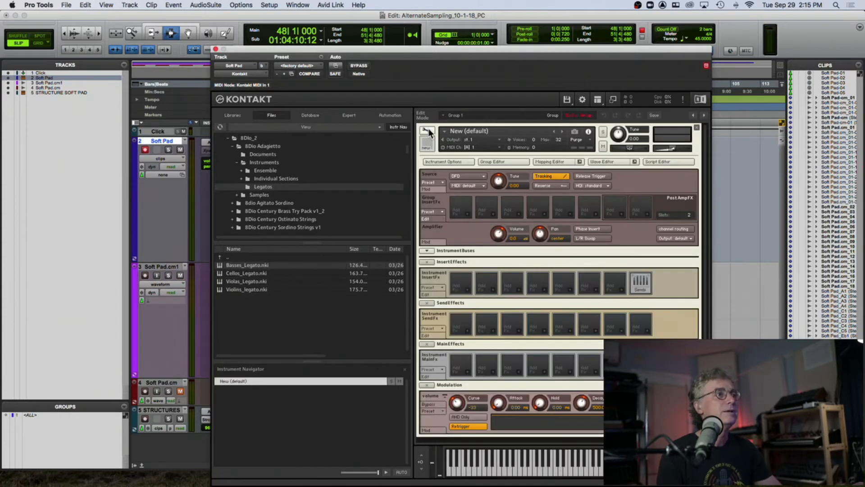
{"action": "left_click", "coordinate": [549, 161]}
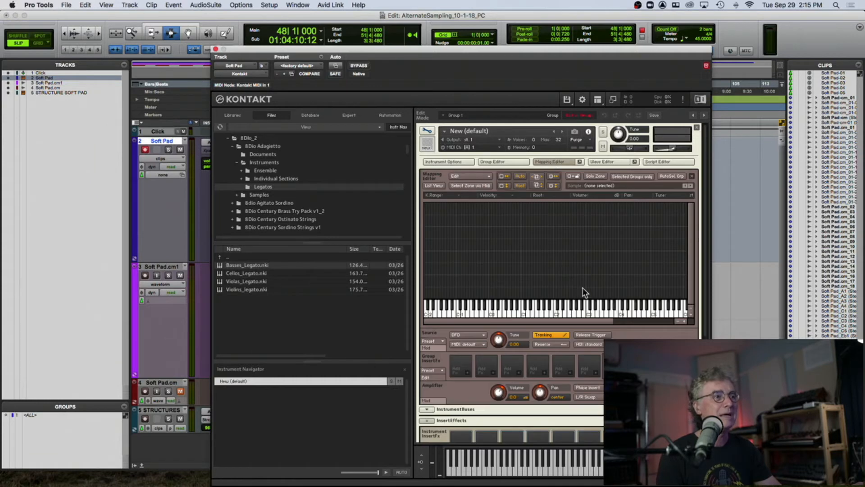
{"action": "left_click", "coordinate": [684, 321]}
{"action": "left_click", "coordinate": [685, 319]}
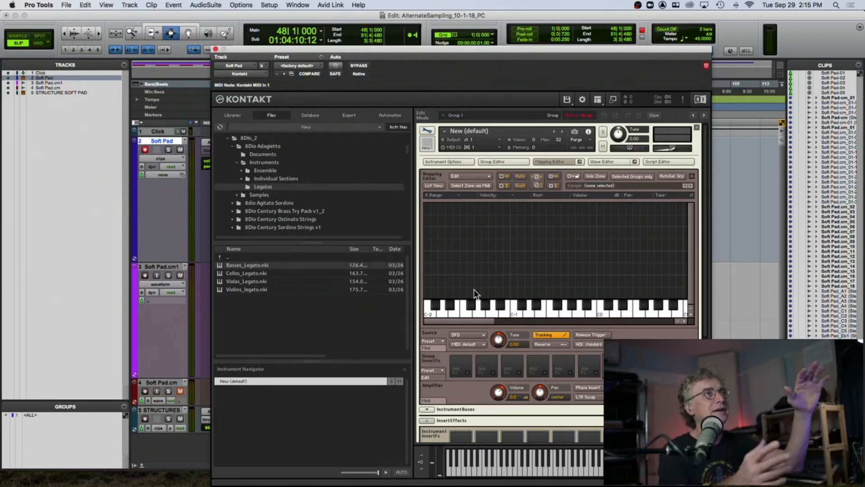
{"action": "left_click_drag", "start_coordinate": [471, 320], "coordinate": [580, 321]}
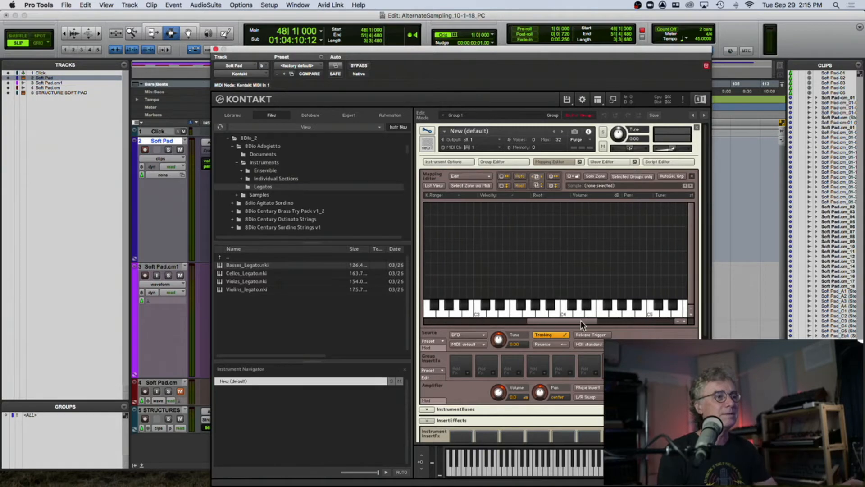
{"action": "left_click", "coordinate": [677, 321]}
{"action": "mouse_move", "coordinate": [98, 483]}
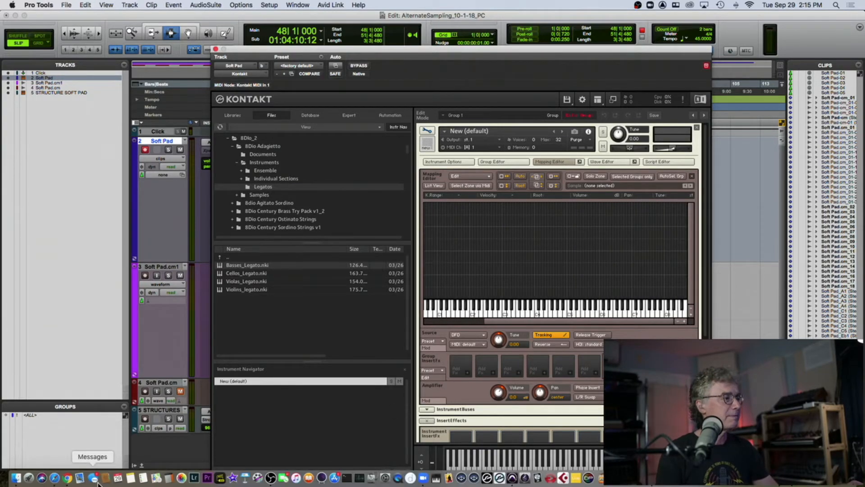
{"action": "left_click", "coordinate": [15, 478]}
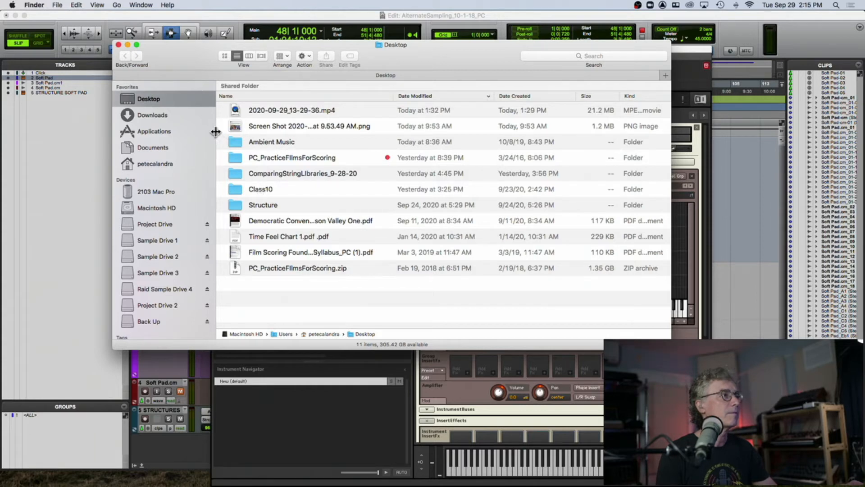
{"action": "left_click", "coordinate": [119, 44]}
{"action": "mouse_move", "coordinate": [169, 15]}
{"action": "left_mouse_down"}
{"action": "mouse_move", "coordinate": [190, 124]}
{"action": "mouse_move", "coordinate": [161, 28]}
{"action": "left_mouse_up"}
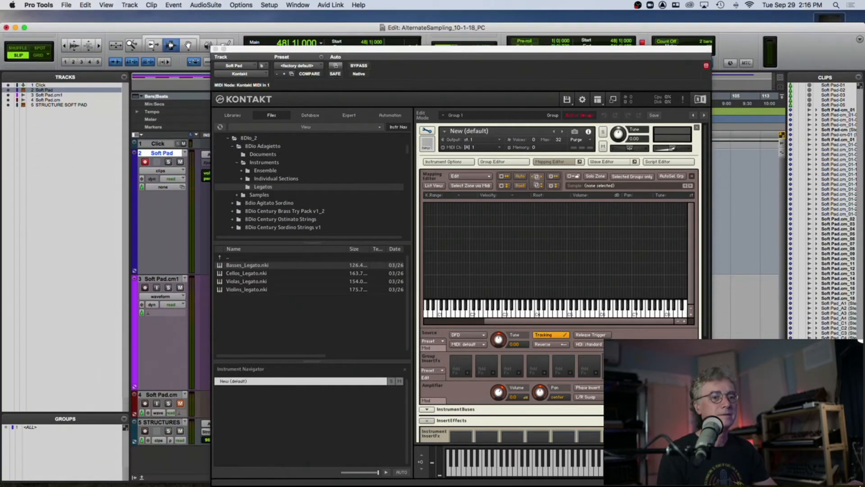
{"action": "mouse_move", "coordinate": [843, 485]}
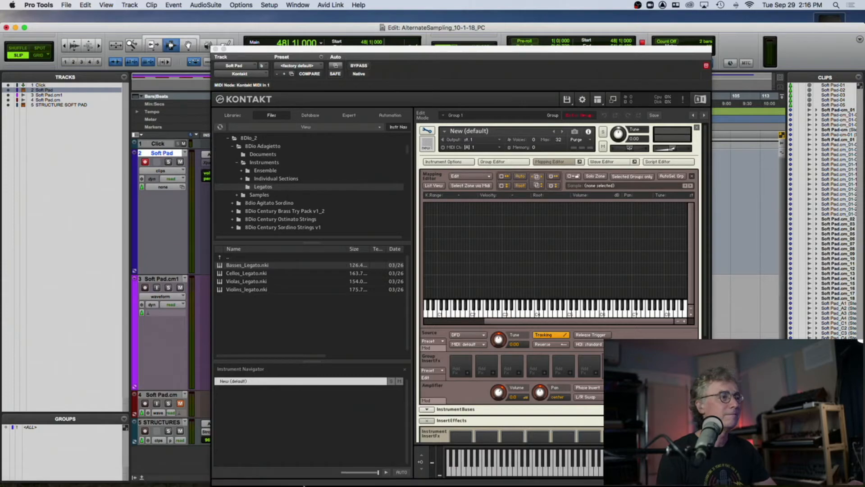
{"action": "mouse_move", "coordinate": [145, 484]}
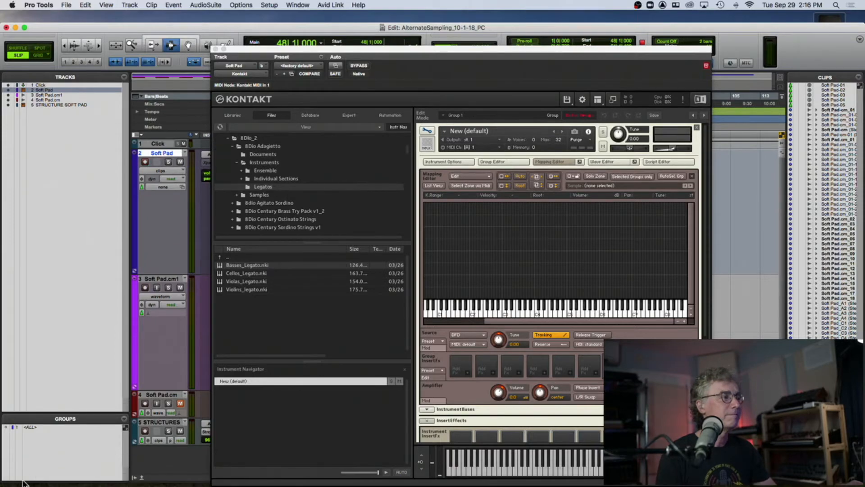
- Look through the Desktop's Structure folder and the Trash in Finder
{"action": "left_click", "coordinate": [16, 479]}
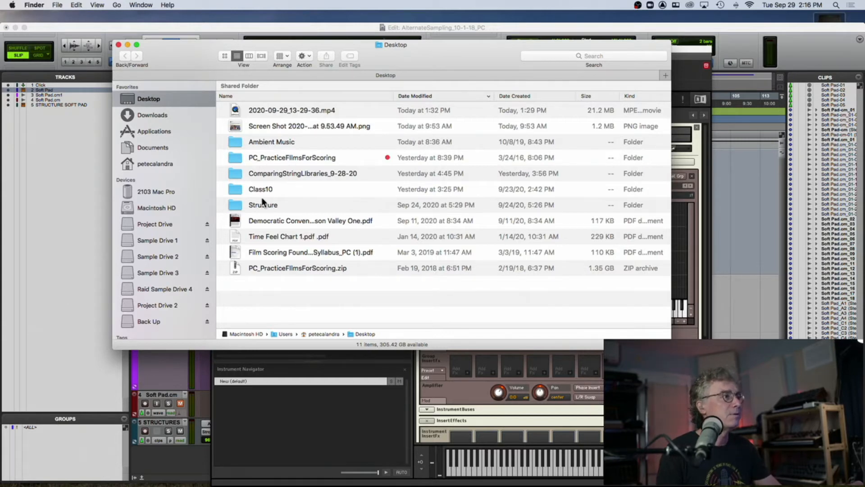
{"action": "double_click", "coordinate": [239, 205]}
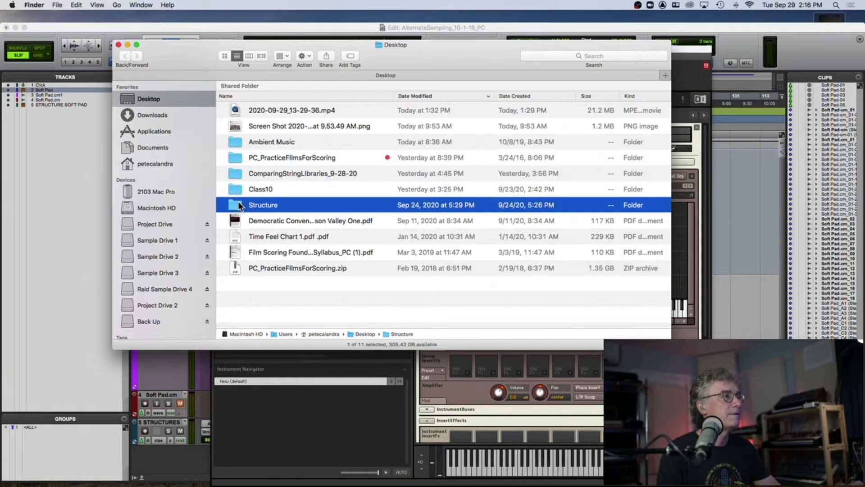
{"action": "left_click", "coordinate": [124, 55]}
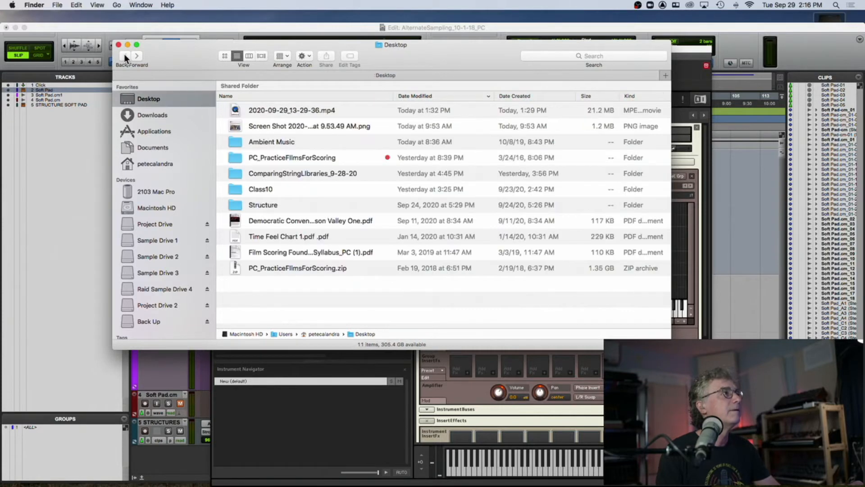
{"action": "mouse_move", "coordinate": [716, 483]}
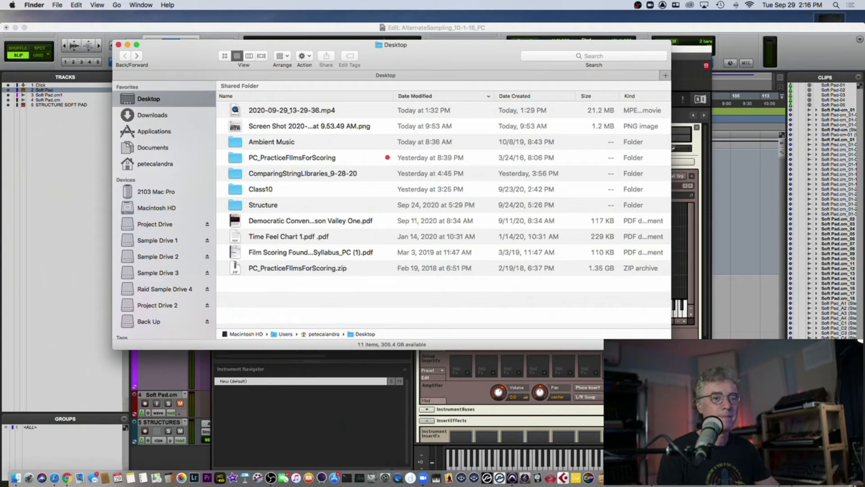
{"action": "left_click", "coordinate": [848, 478]}
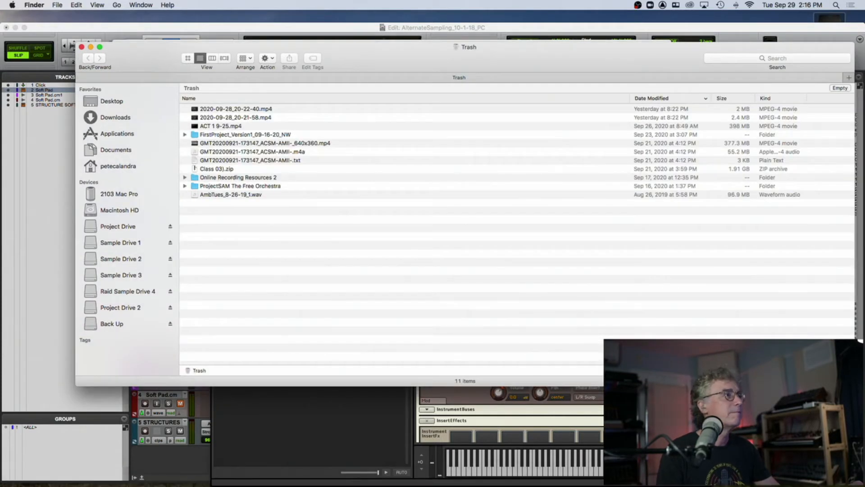
{"action": "left_click", "coordinate": [82, 47]}
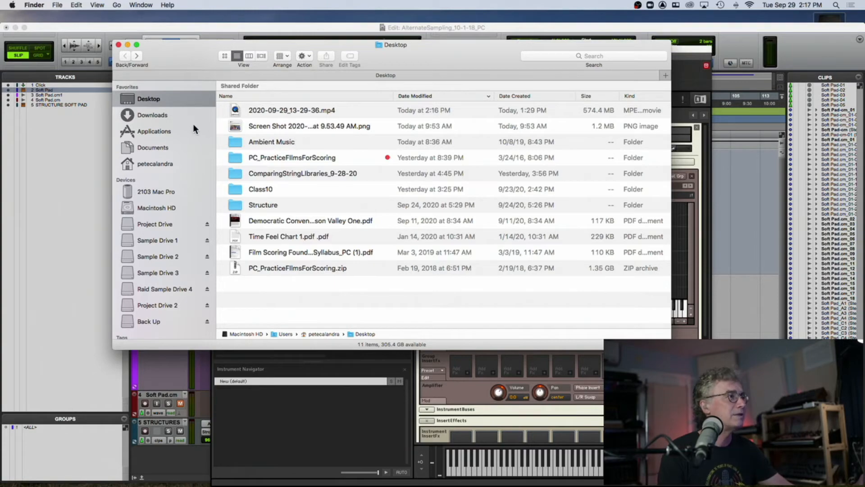
- Open the AlternateSamplingIdeas_10-1-18_PC folder inside Downloads > Class 04 in Finder
{"action": "left_click", "coordinate": [152, 116]}
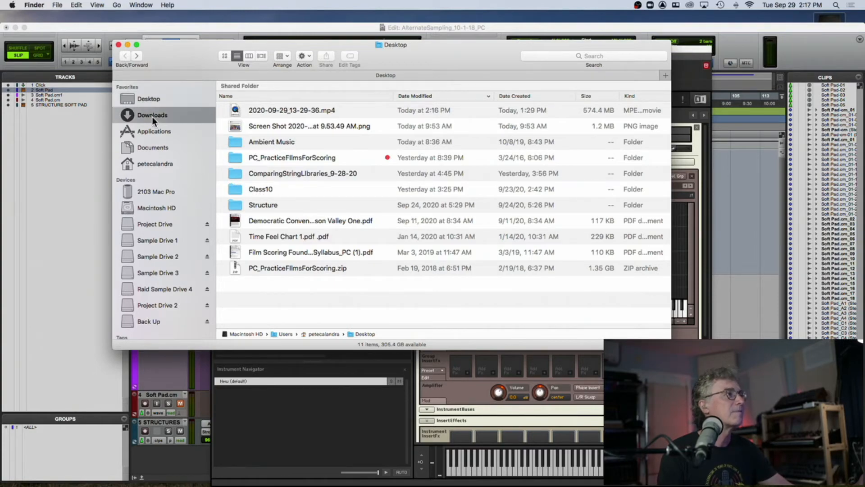
{"action": "double_click", "coordinate": [258, 107]}
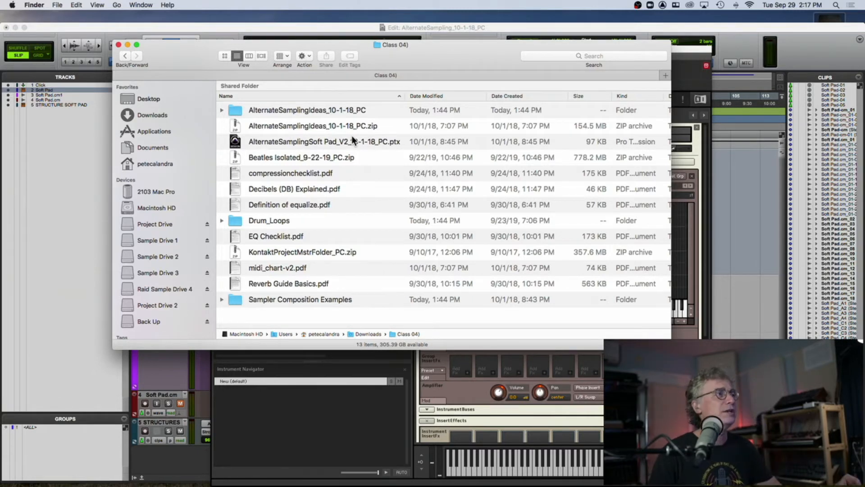
{"action": "double_click", "coordinate": [237, 110]}
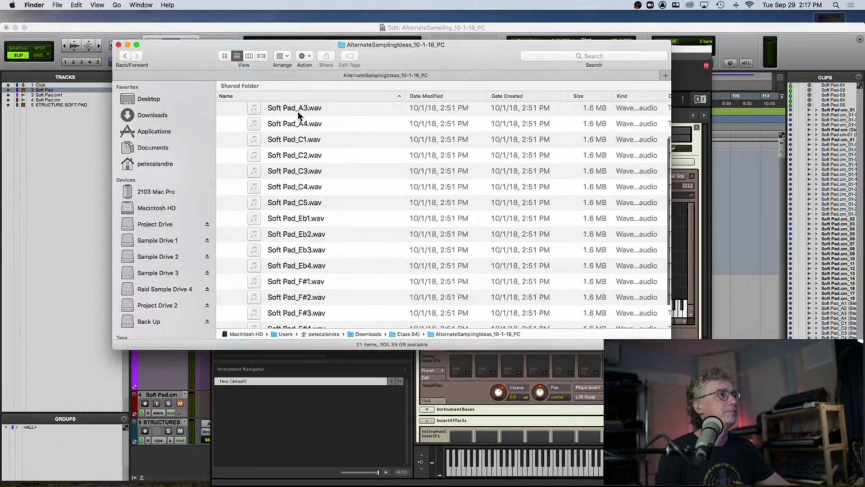
- Select the Soft Pad_A1 through Soft Pad_F#4 samples in Finder and drag them into Kontakt's Mapping Editor
{"action": "left_click", "coordinate": [304, 110]}
{"action": "scroll", "coordinate": [328, 123], "scroll_direction": "up", "scroll_amount": 3}
{"action": "left_click", "coordinate": [307, 140]}
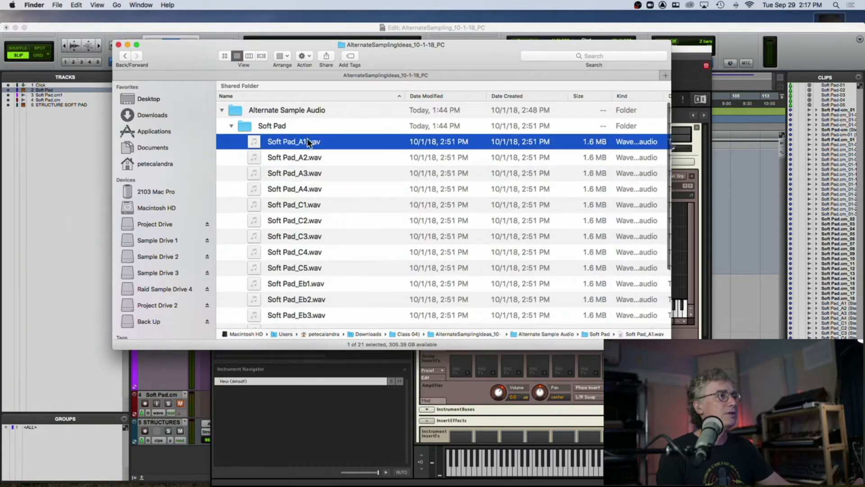
{"action": "scroll", "coordinate": [291, 297], "scroll_direction": "down", "scroll_amount": 5}
{"action": "left_click", "coordinate": [293, 289], "text": "shift"}
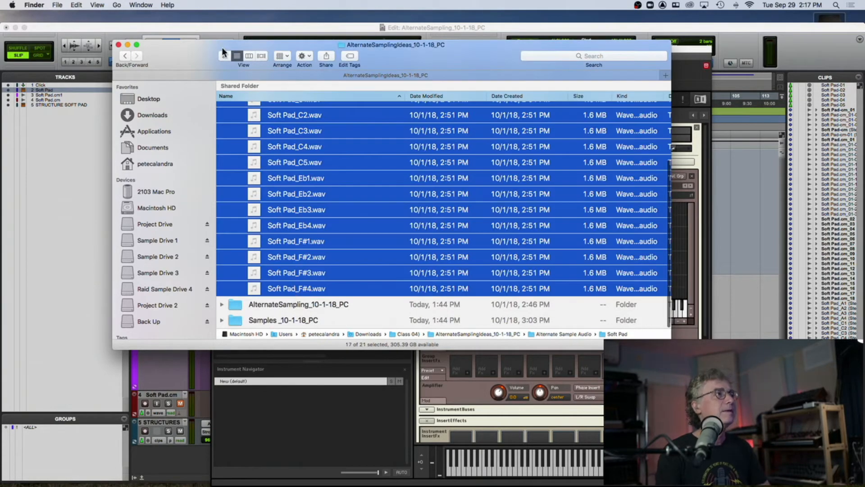
{"action": "left_click_drag", "start_coordinate": [237, 50], "coordinate": [237, 0]}
{"action": "left_click_drag", "start_coordinate": [554, 0], "coordinate": [561, 251]}
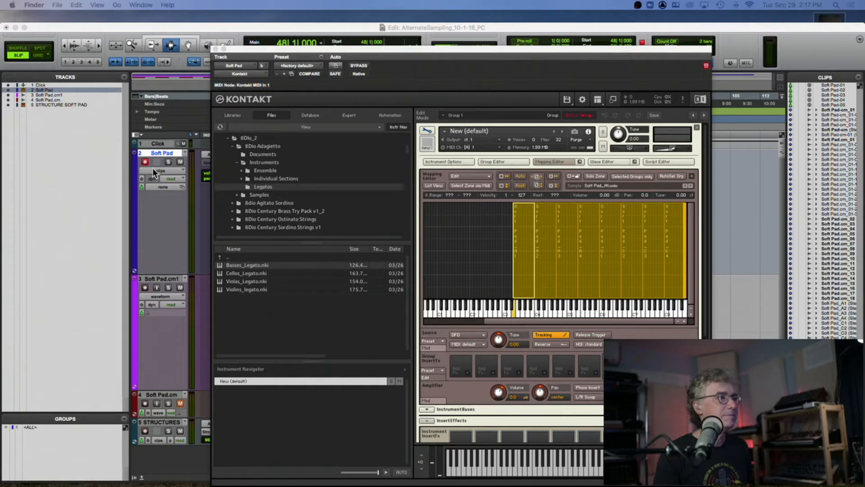
- Set the Soft Pad track's MIDI input to Soft Pad – Kontakt MIDI In 1, channel 1
{"action": "left_click_drag", "start_coordinate": [298, 53], "coordinate": [498, 55]}
{"action": "left_click", "coordinate": [218, 164]}
{"action": "mouse_move", "coordinate": [252, 178]}
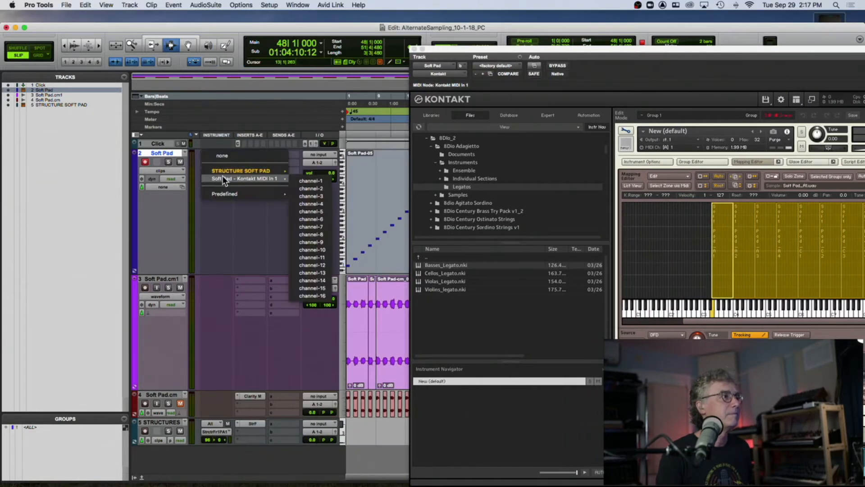
{"action": "left_click", "coordinate": [315, 181]}
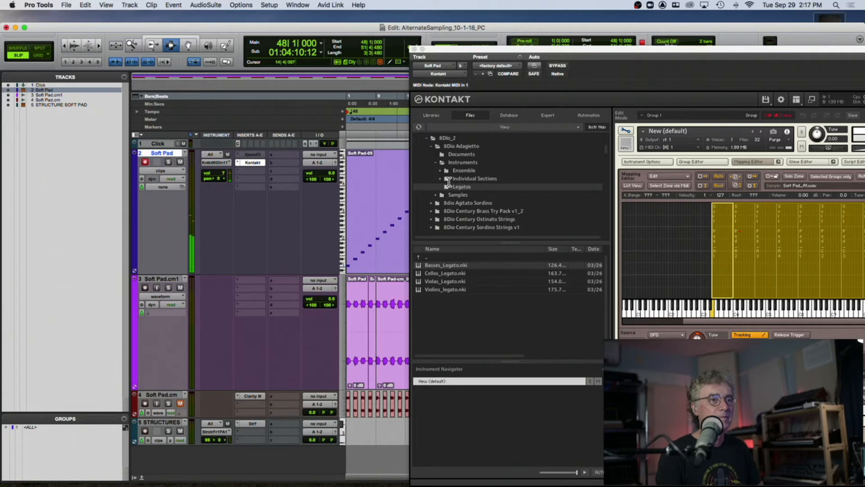
{"action": "left_click_drag", "start_coordinate": [456, 47], "coordinate": [222, 34]}
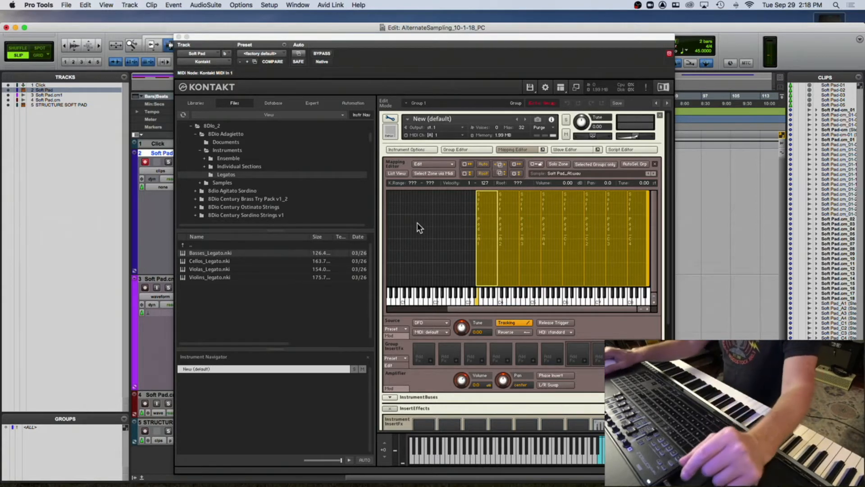
- Auto-spread the mapped zones' key ranges via their root keys
{"action": "right_click", "coordinate": [488, 208]}
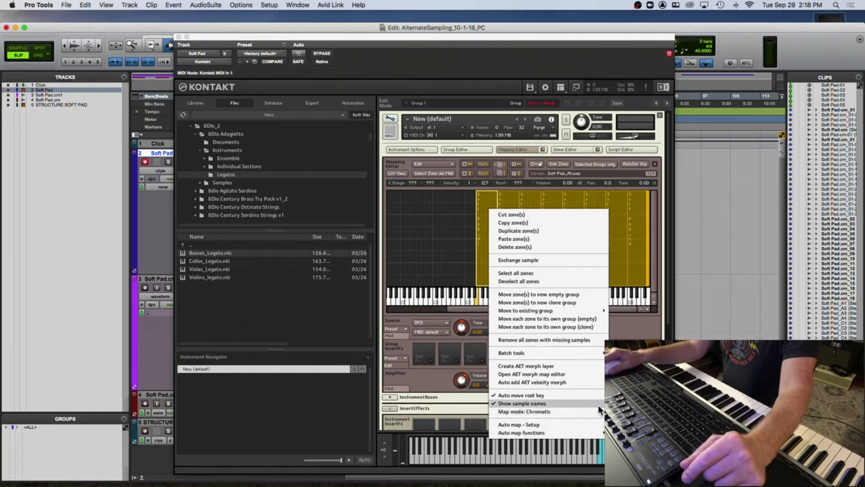
{"action": "mouse_move", "coordinate": [546, 431]}
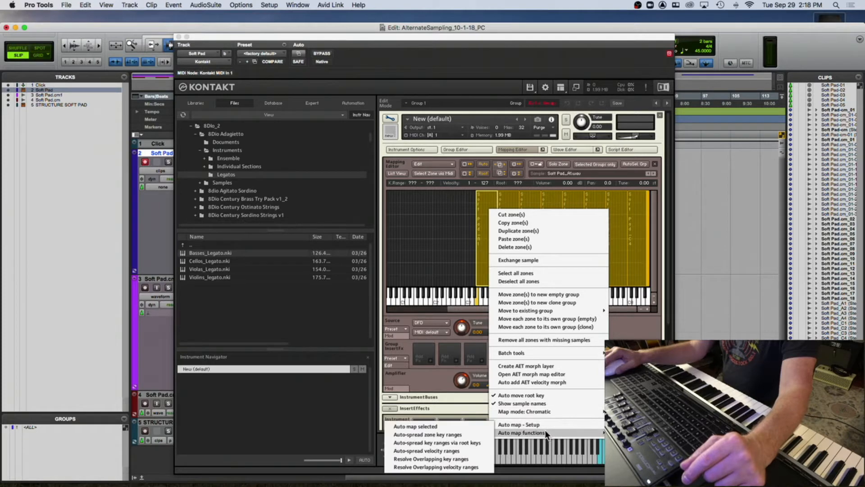
{"action": "left_click", "coordinate": [461, 442]}
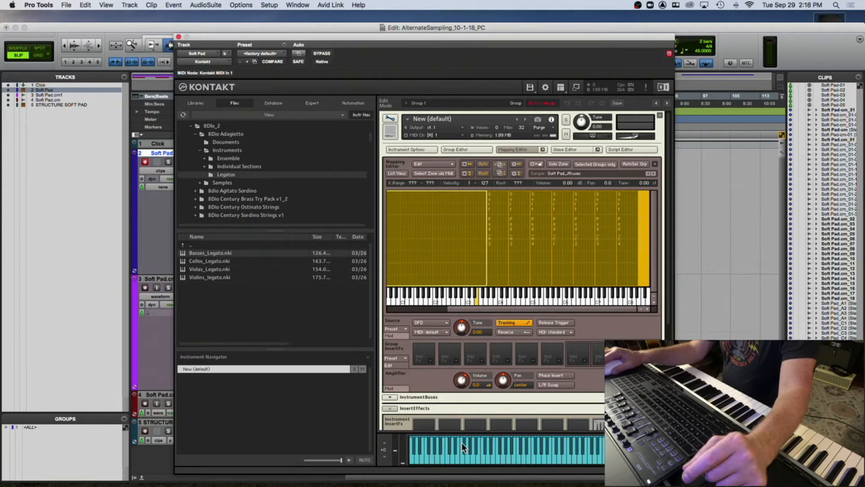
- Apply Auto map selected to place each zone on its own key
{"action": "right_click", "coordinate": [509, 238]}
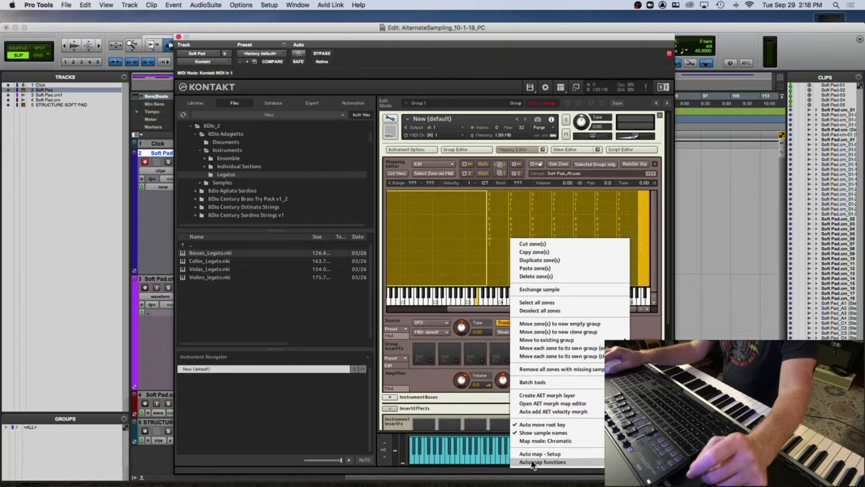
{"action": "mouse_move", "coordinate": [525, 461]}
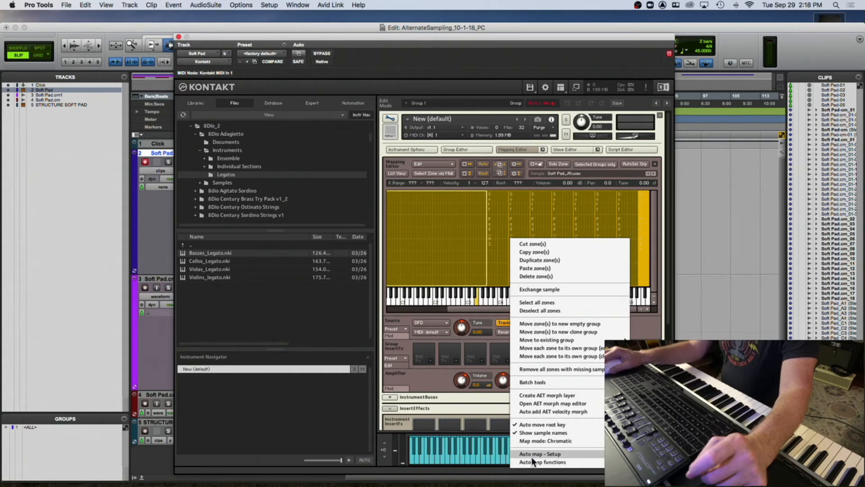
{"action": "left_click", "coordinate": [451, 425]}
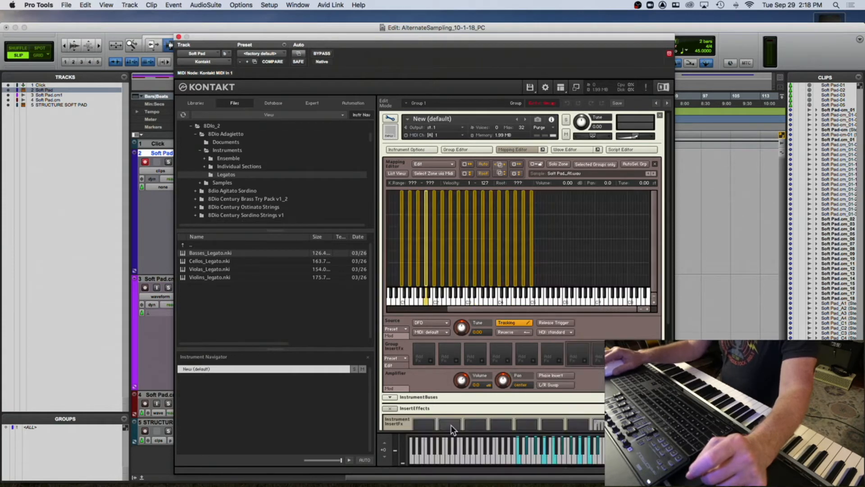
- Zoom into the mapped zones and try moving one zone to a neighbouring key and back
{"action": "left_click", "coordinate": [393, 228]}
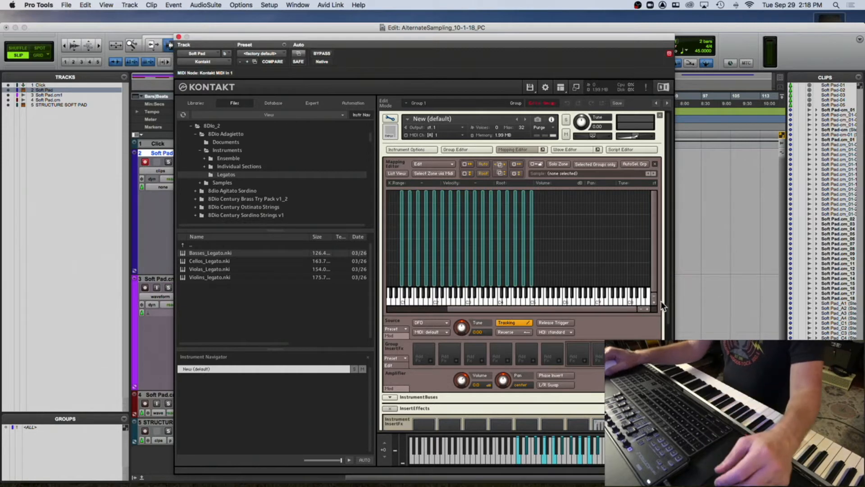
{"action": "left_click", "coordinate": [647, 308]}
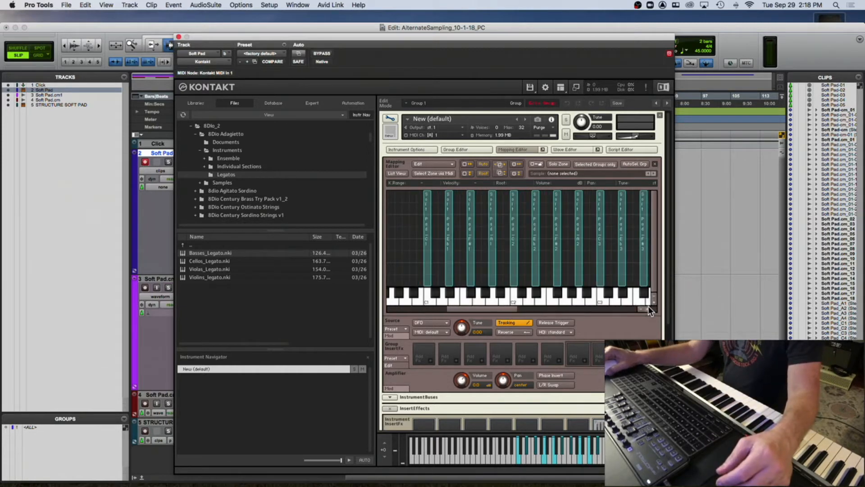
{"action": "left_click", "coordinate": [423, 232]}
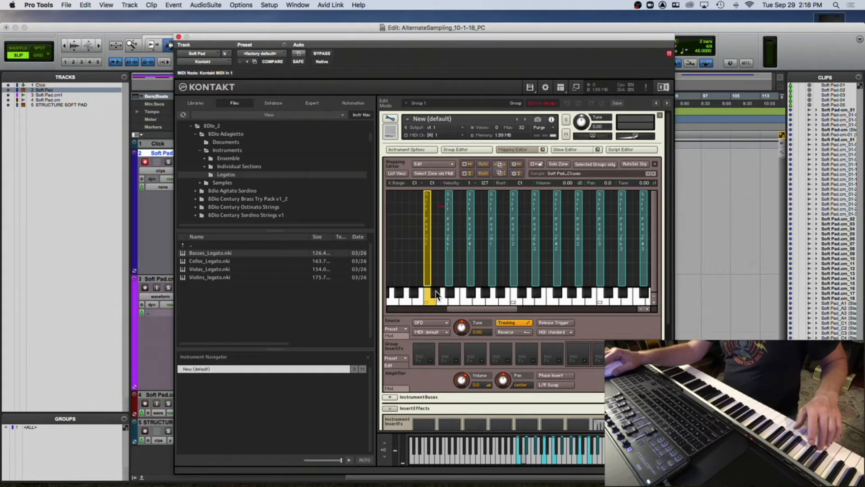
{"action": "left_click", "coordinate": [447, 226]}
{"action": "left_click_drag", "start_coordinate": [443, 227], "coordinate": [429, 231]}
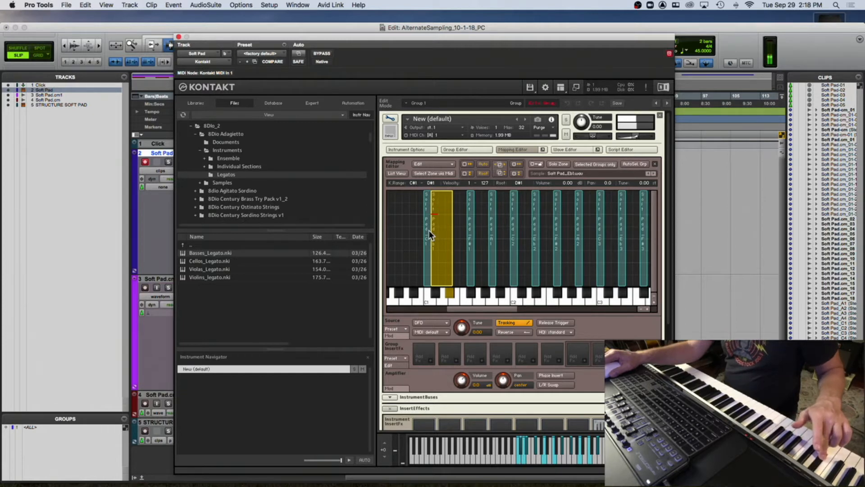
{"action": "left_click_drag", "start_coordinate": [431, 228], "coordinate": [449, 229]}
{"action": "left_click", "coordinate": [412, 223]}
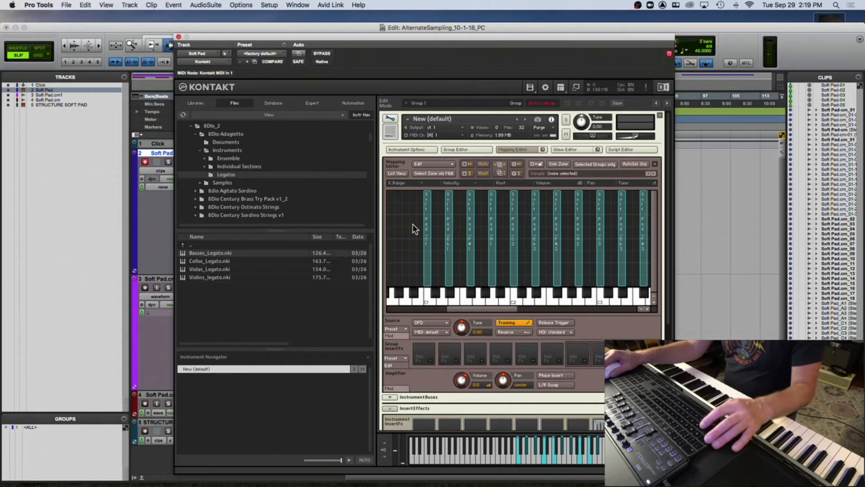
- Select all zones and auto-spread their key ranges across the keyboard
{"action": "key", "text": "super+a"}
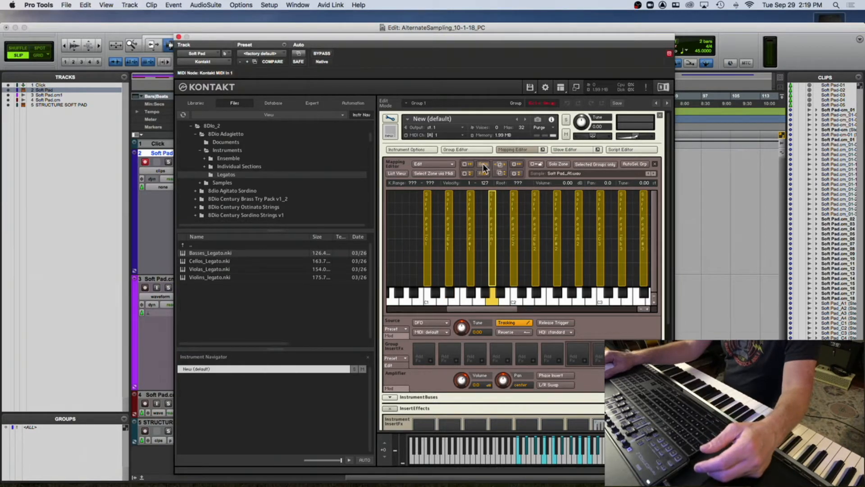
{"action": "left_click", "coordinate": [467, 165]}
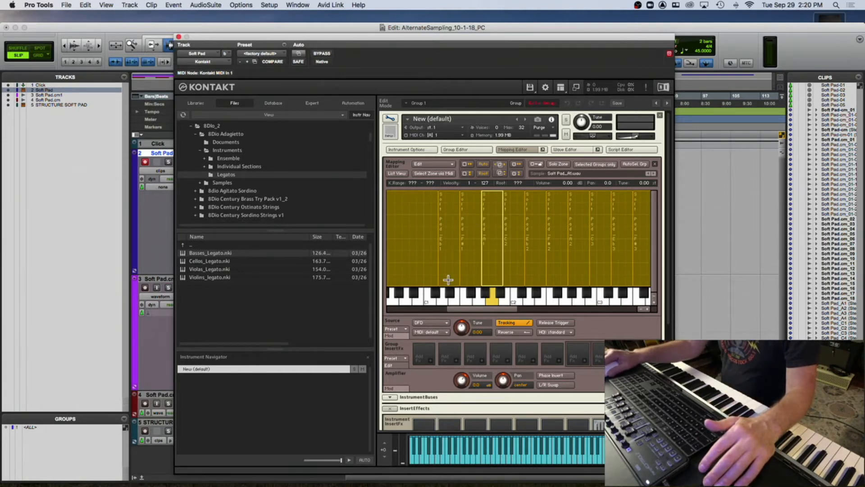
{"action": "left_click", "coordinate": [641, 309]}
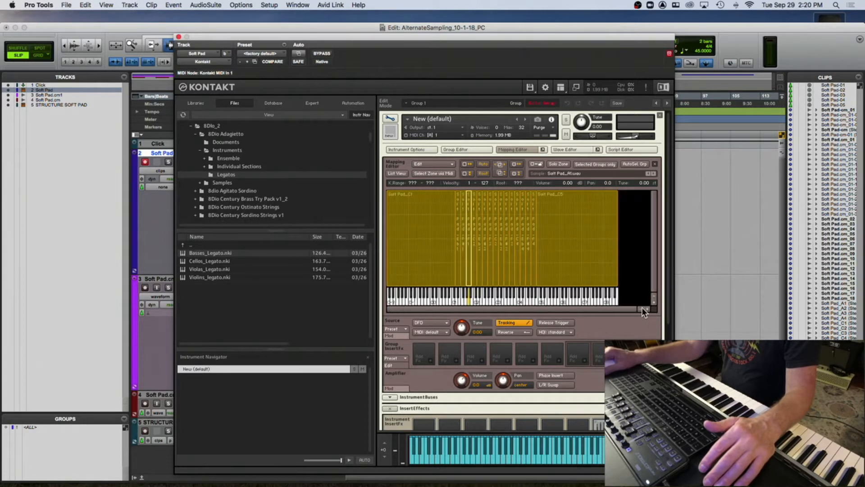
- Open the Wave Editor below the Mapping Editor and delete all mapped zones
{"action": "double_click", "coordinate": [588, 252]}
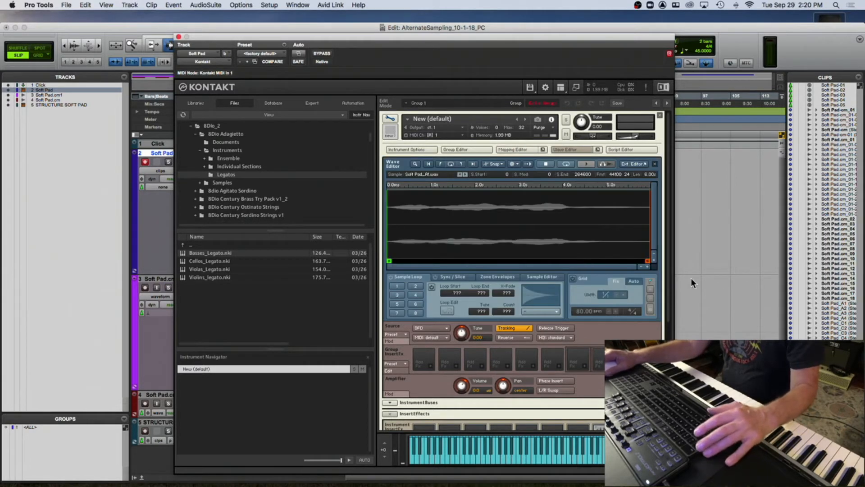
{"action": "left_click", "coordinate": [519, 149]}
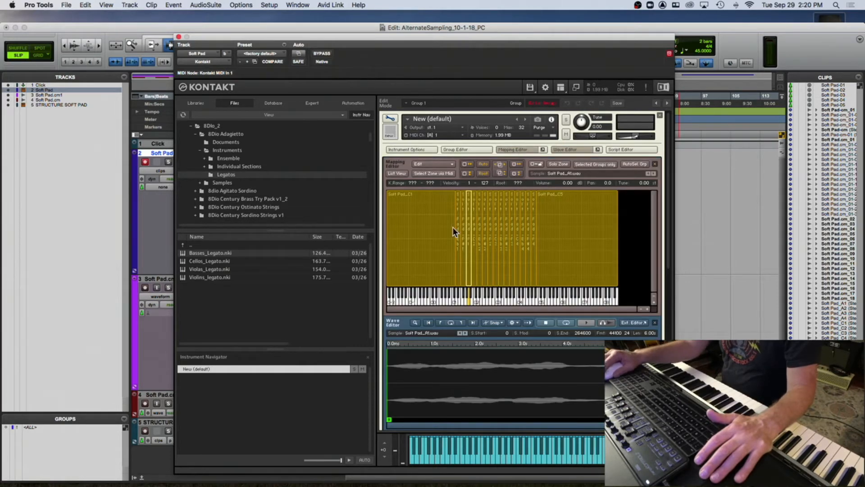
{"action": "double_click", "coordinate": [581, 229]}
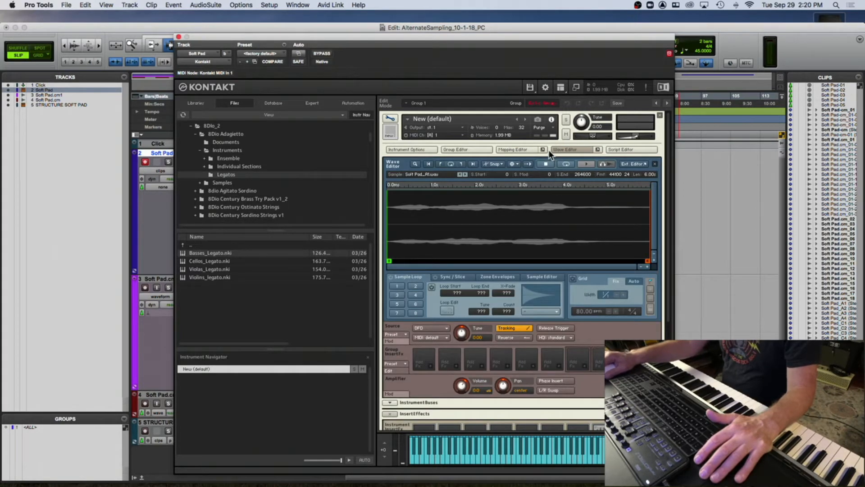
{"action": "left_click", "coordinate": [529, 149]}
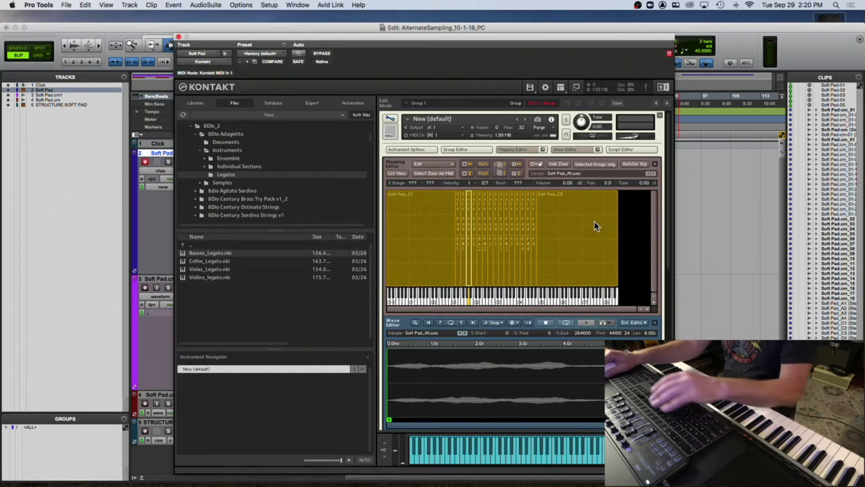
{"action": "key", "text": "Delete"}
- Drag the Soft Pad_Eb1 sample from Finder into the Mapping Editor
{"action": "mouse_move", "coordinate": [356, 484]}
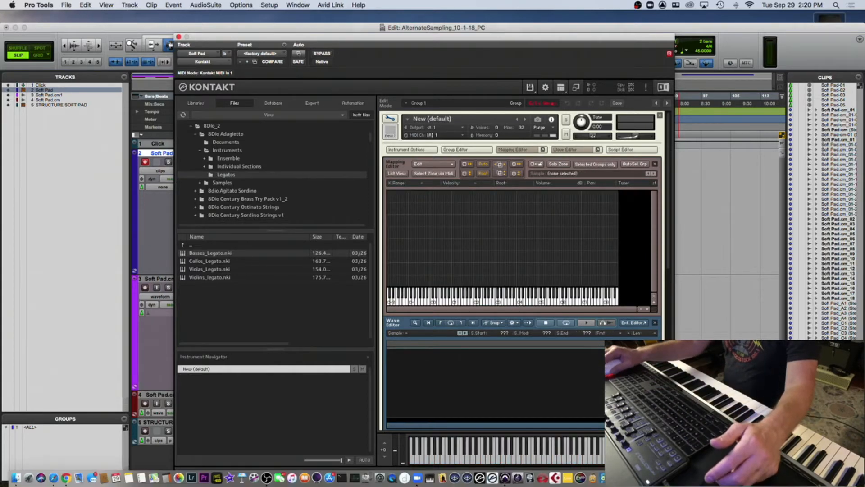
{"action": "left_click", "coordinate": [818, 477]}
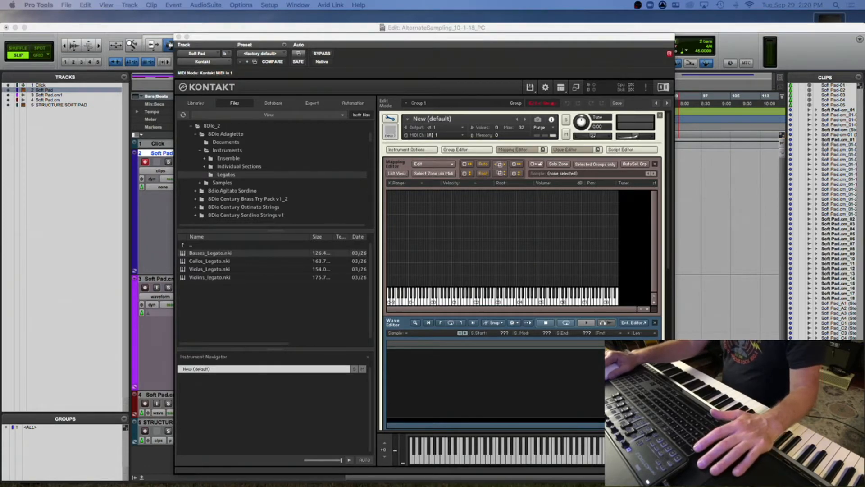
{"action": "left_click_drag", "start_coordinate": [413, 185], "coordinate": [458, 271]}
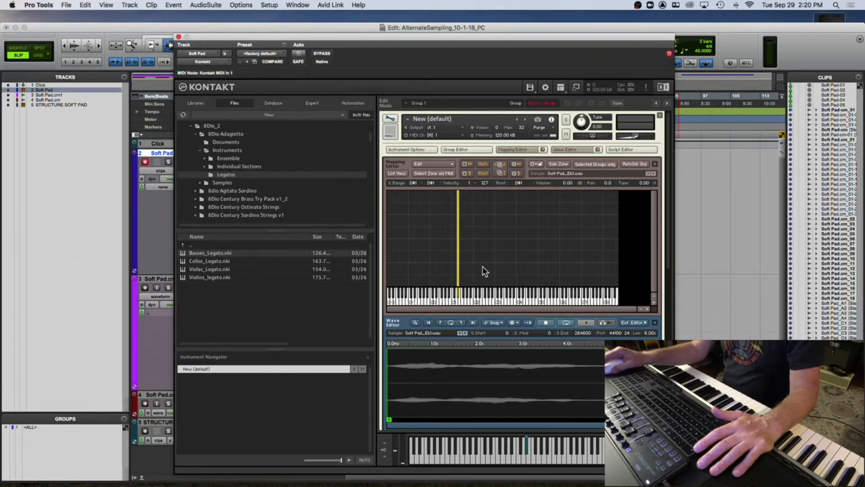
- Stretch the Eb1 zone's key range upward across several octaves, then delete the zone
{"action": "left_click", "coordinate": [648, 309]}
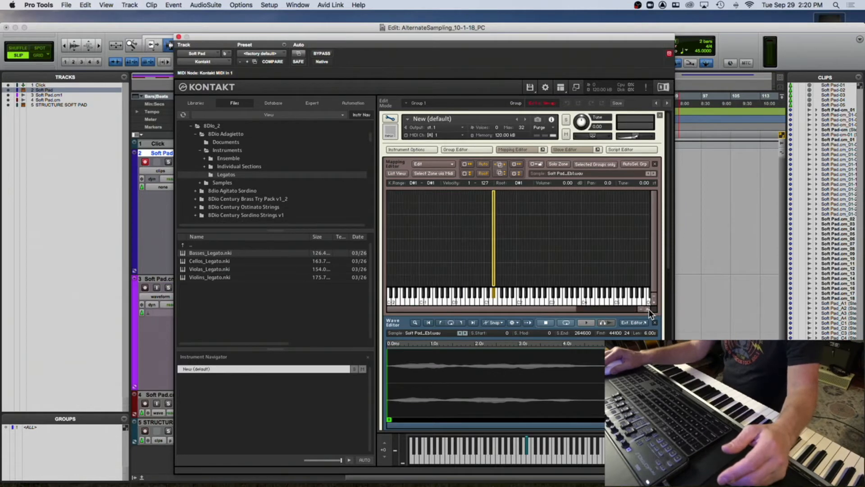
{"action": "left_click", "coordinate": [648, 309]}
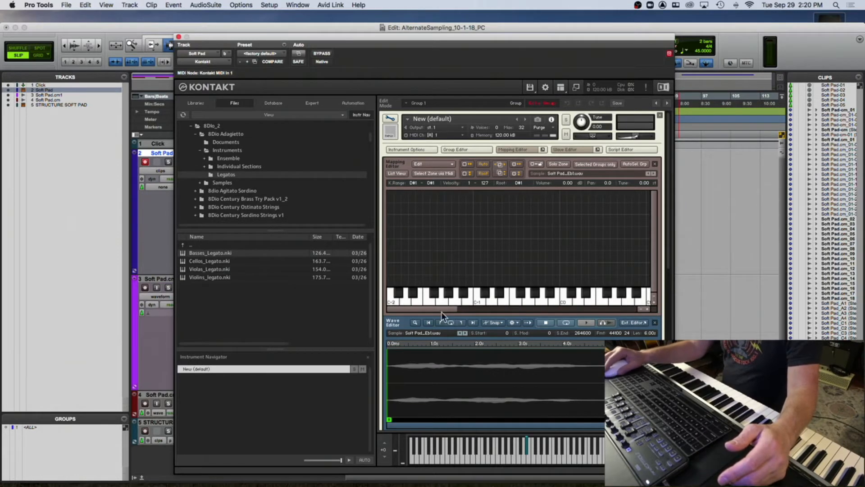
{"action": "left_click_drag", "start_coordinate": [425, 309], "coordinate": [500, 316]}
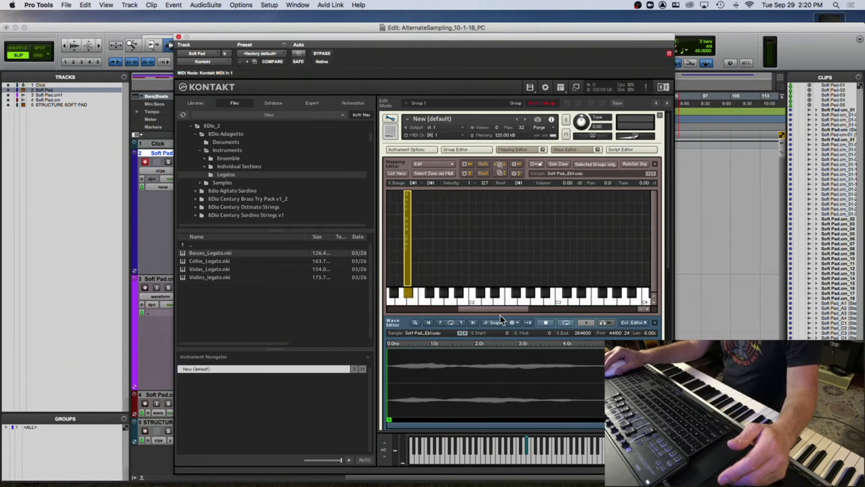
{"action": "left_click_drag", "start_coordinate": [410, 223], "coordinate": [601, 246]}
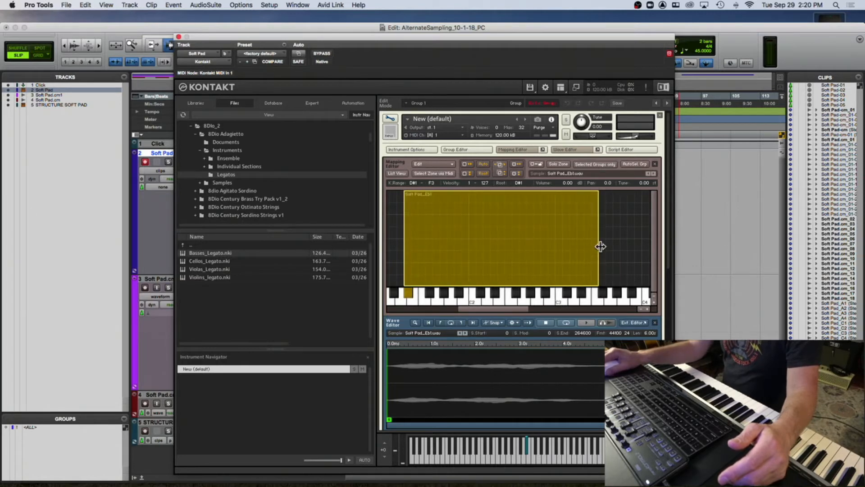
{"action": "left_click", "coordinate": [640, 309]}
{"action": "left_click", "coordinate": [640, 309]}
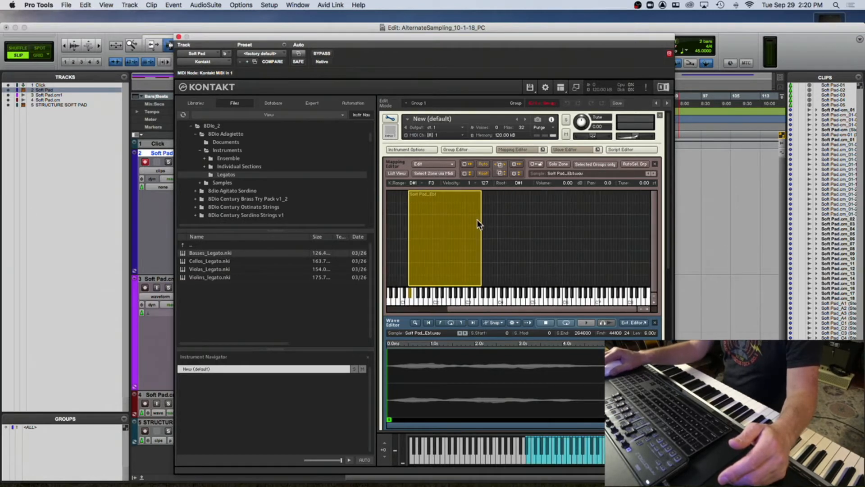
{"action": "left_click_drag", "start_coordinate": [479, 222], "coordinate": [632, 248]}
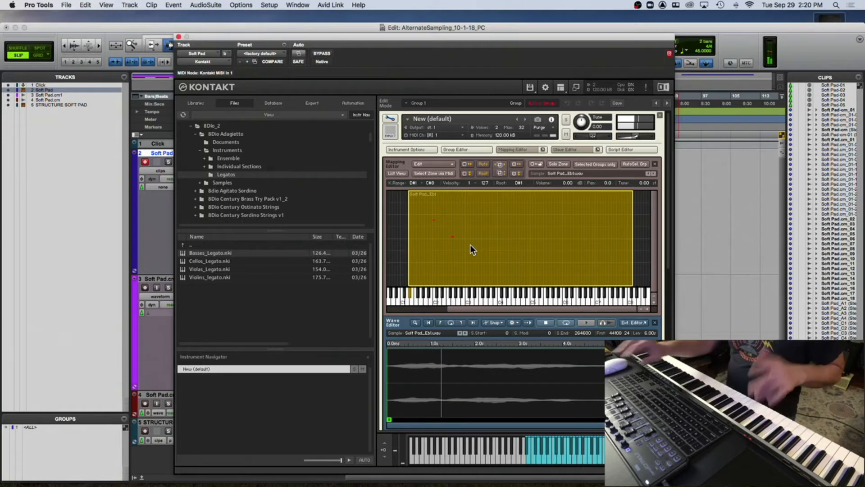
{"action": "key", "text": "Delete"}
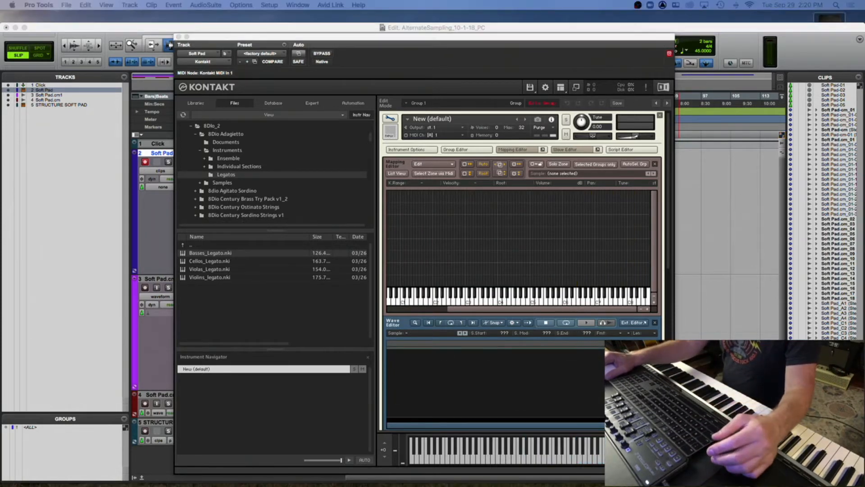
- Drag the Soft Pad_Eb4 sample onto the D#4 key in the Mapping Editor
{"action": "left_click_drag", "start_coordinate": [528, 171], "coordinate": [507, 278]}
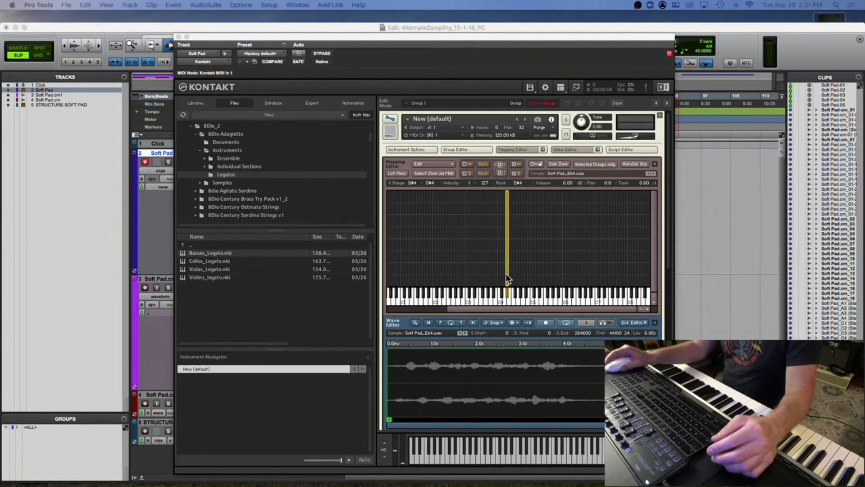
- Extend the Eb4 zone's key range down to A0, then close the Kontakt window
{"action": "left_click", "coordinate": [507, 223]}
{"action": "left_click_drag", "start_coordinate": [506, 222], "coordinate": [390, 223]}
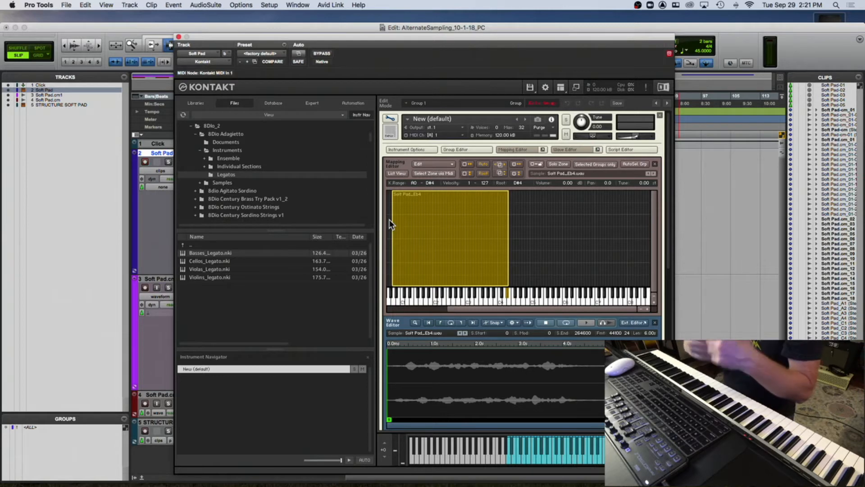
{"action": "left_click", "coordinate": [179, 37]}
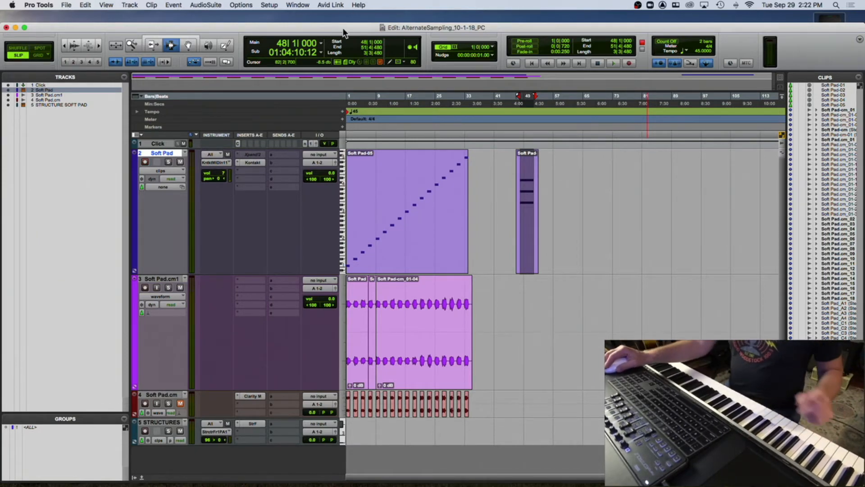
- Search the computer for BZC files and preview the BZC Bell-cm.L.wav sample
{"action": "left_click_drag", "start_coordinate": [342, 28], "coordinate": [337, 9]}
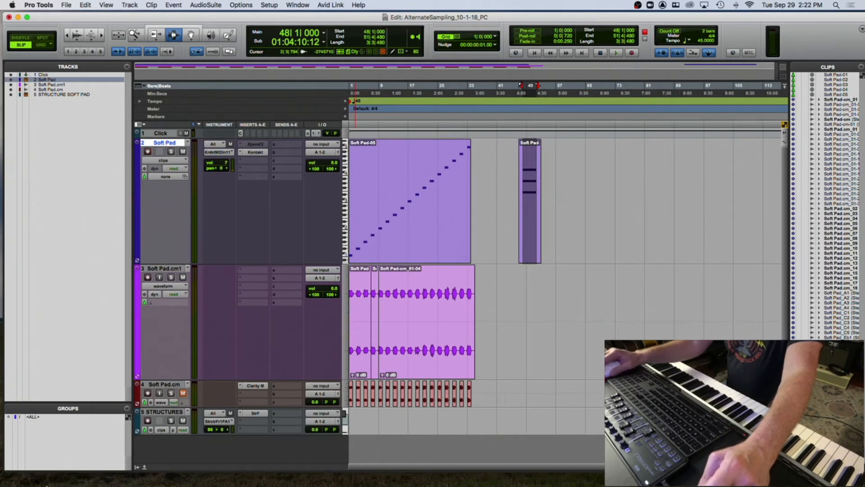
{"action": "left_click", "coordinate": [20, 480]}
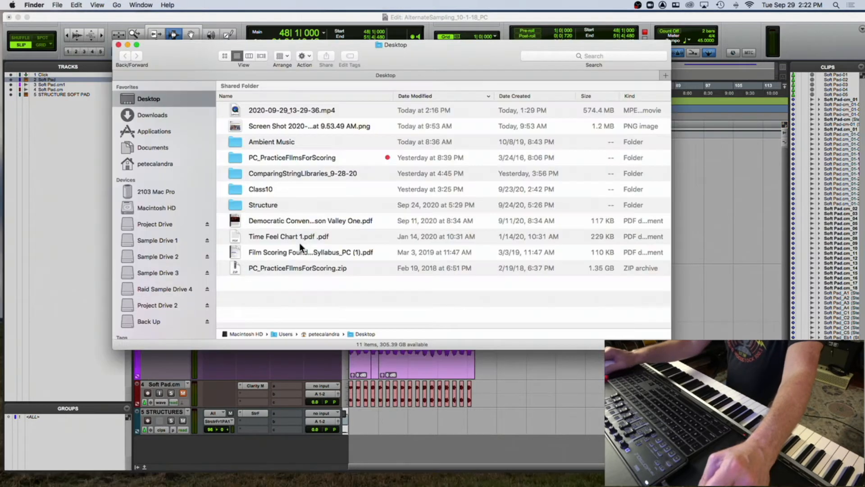
{"action": "left_click", "coordinate": [545, 56]}
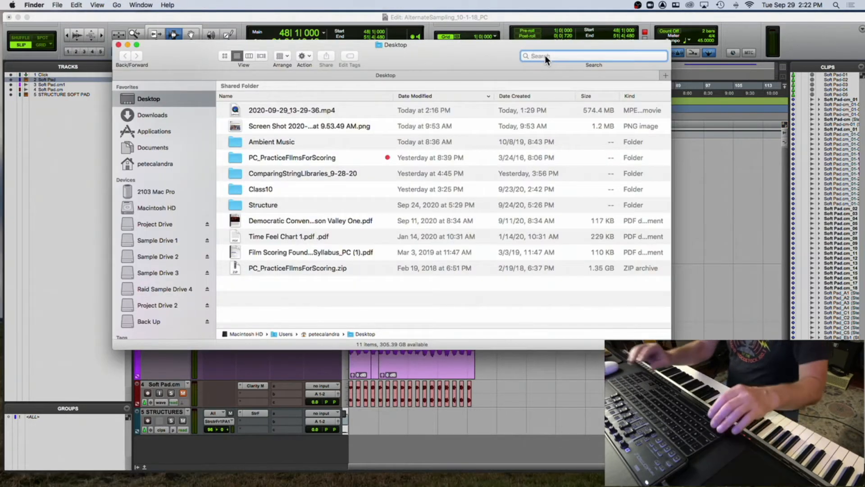
{"action": "type", "text": "B"}
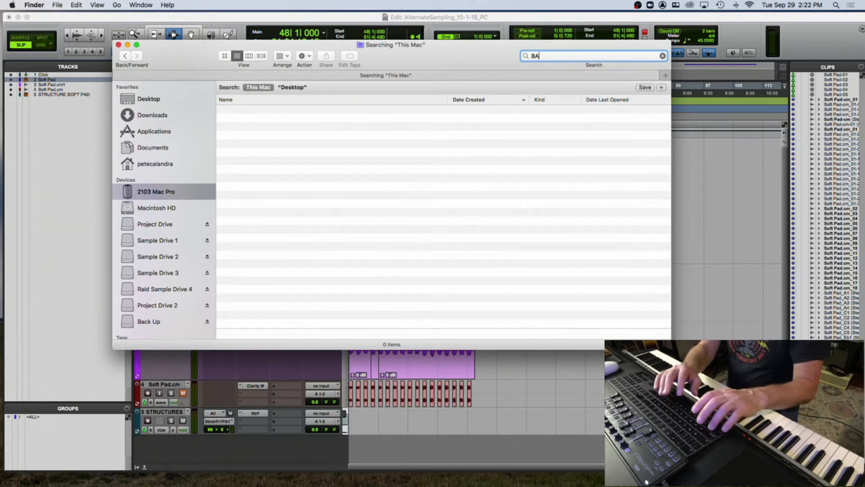
{"action": "type", "text": "ZC BE"}
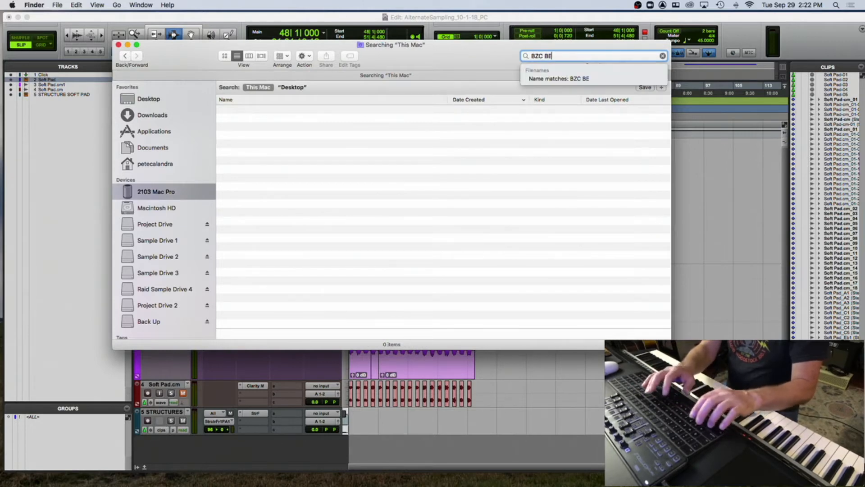
{"action": "key", "text": "BackSpace"}
{"action": "key", "text": "BackSpace"}
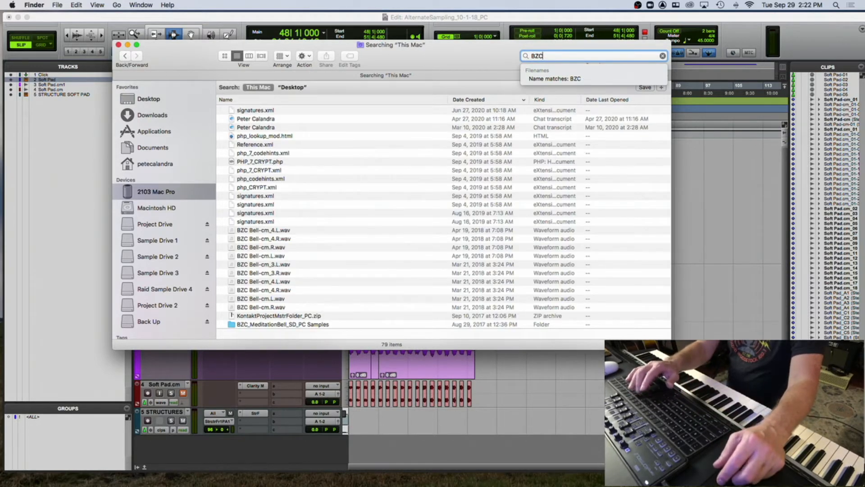
{"action": "scroll", "coordinate": [314, 276], "scroll_direction": "down", "scroll_amount": 5}
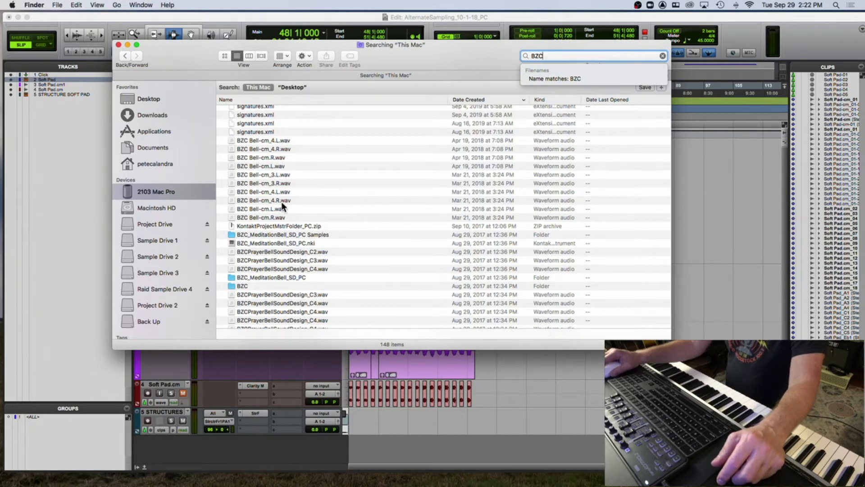
{"action": "left_click", "coordinate": [273, 209]}
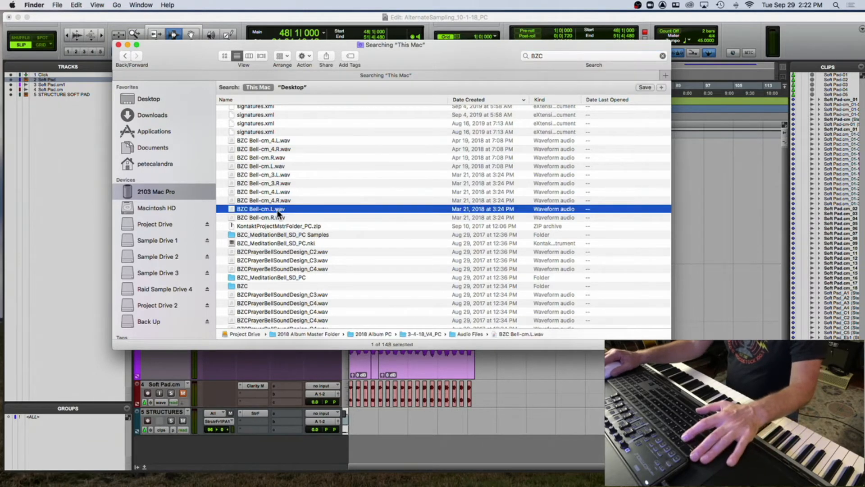
{"action": "key", "text": "space"}
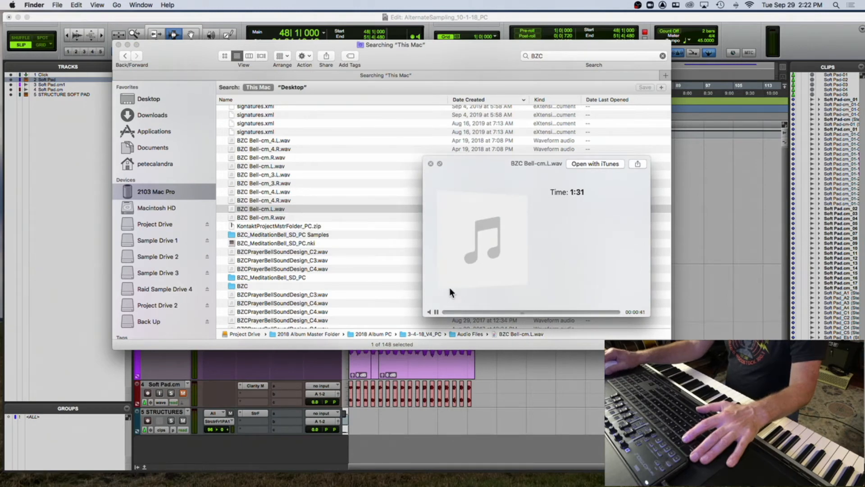
{"action": "key", "text": "space"}
- Import BZC_Original.wav from the search results into the Pro Tools session as a new track
{"action": "left_click", "coordinate": [280, 218], "text": "shift"}
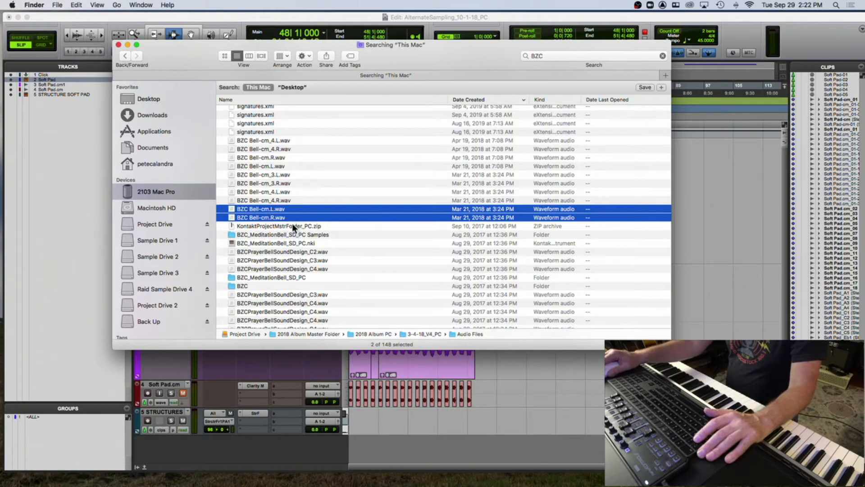
{"action": "scroll", "coordinate": [285, 219], "scroll_direction": "up", "scroll_amount": 3}
{"action": "scroll", "coordinate": [285, 219], "scroll_direction": "down", "scroll_amount": 5}
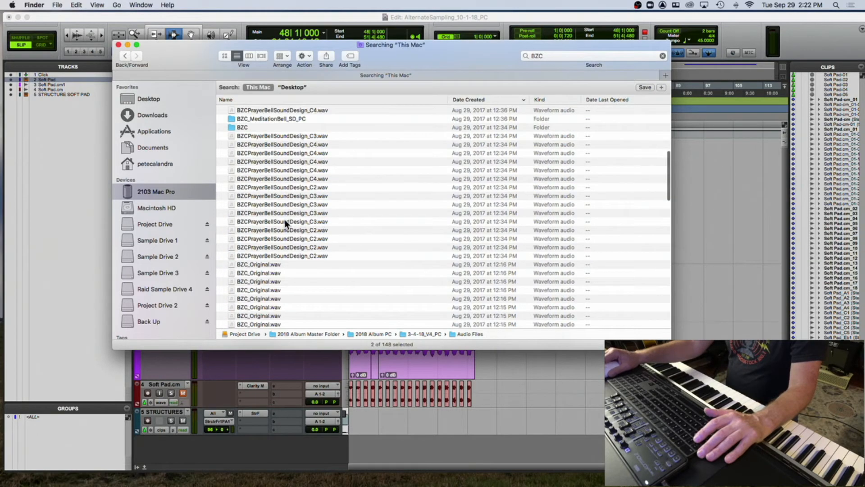
{"action": "left_click", "coordinate": [242, 232]}
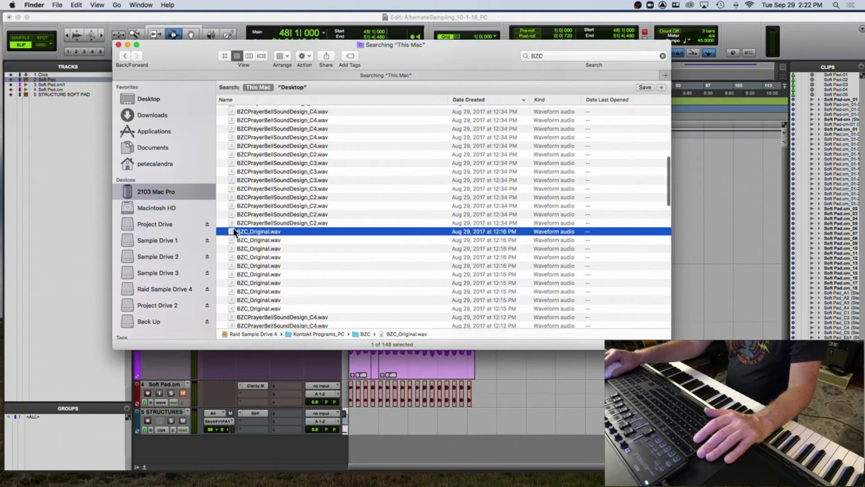
{"action": "left_click_drag", "start_coordinate": [584, 358], "coordinate": [600, 447]}
{"action": "left_click", "coordinate": [155, 19]}
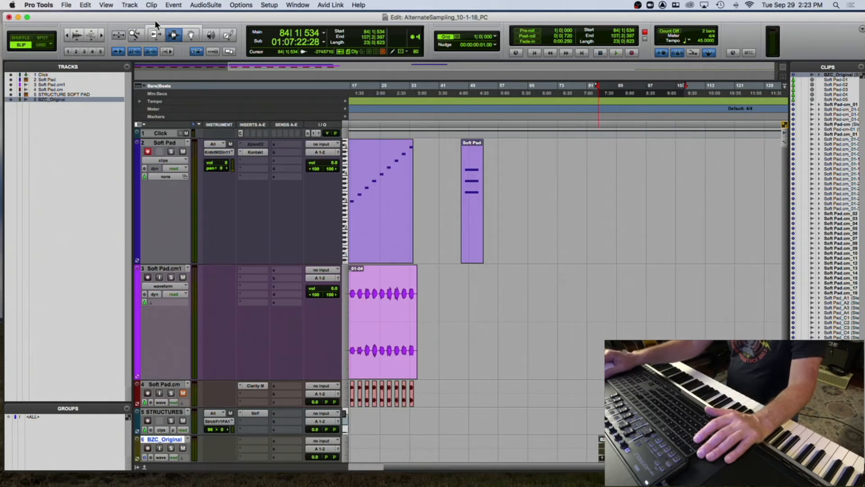
- Move the BZC_Original clip earlier on its track and enlarge the track's height
{"action": "scroll", "coordinate": [553, 367], "scroll_direction": "down", "scroll_amount": 3}
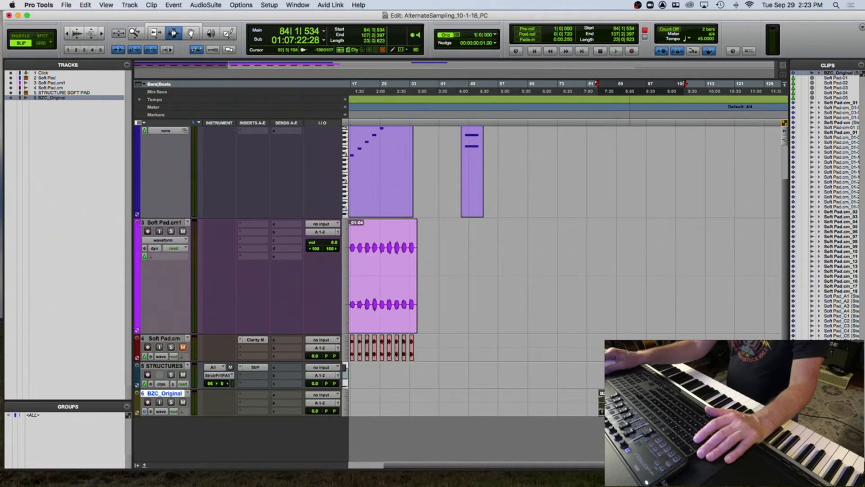
{"action": "left_click_drag", "start_coordinate": [651, 403], "coordinate": [559, 403]}
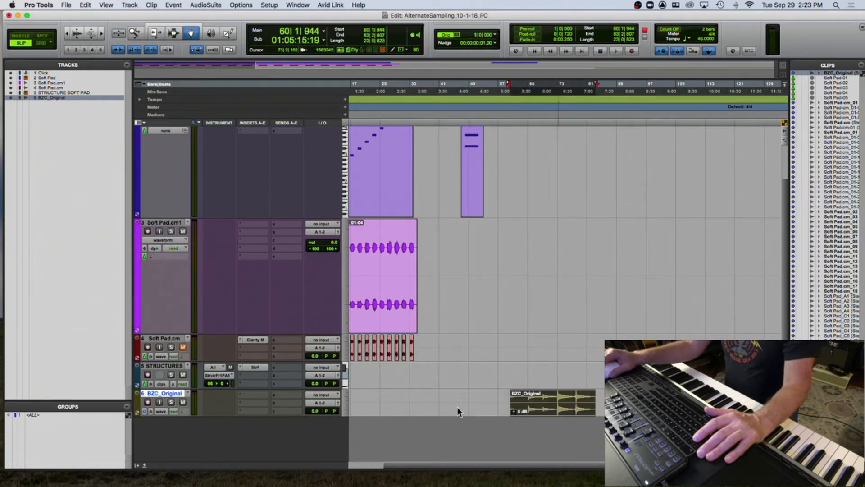
{"action": "left_click_drag", "start_coordinate": [171, 413], "coordinate": [172, 460]}
{"action": "scroll", "coordinate": [520, 381], "scroll_direction": "down", "scroll_amount": 3}
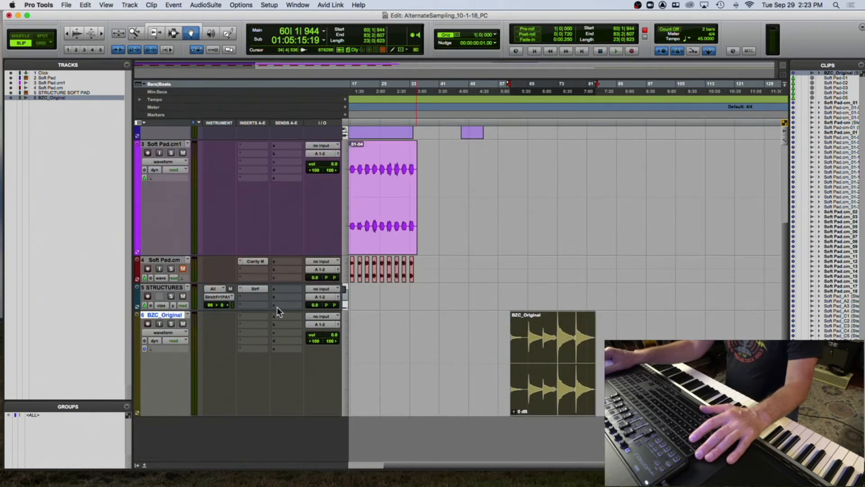
- Hide and make inactive all tracks except BZC_Original
{"action": "left_click", "coordinate": [177, 289]}
{"action": "scroll", "coordinate": [176, 192], "scroll_direction": "up", "scroll_amount": 6}
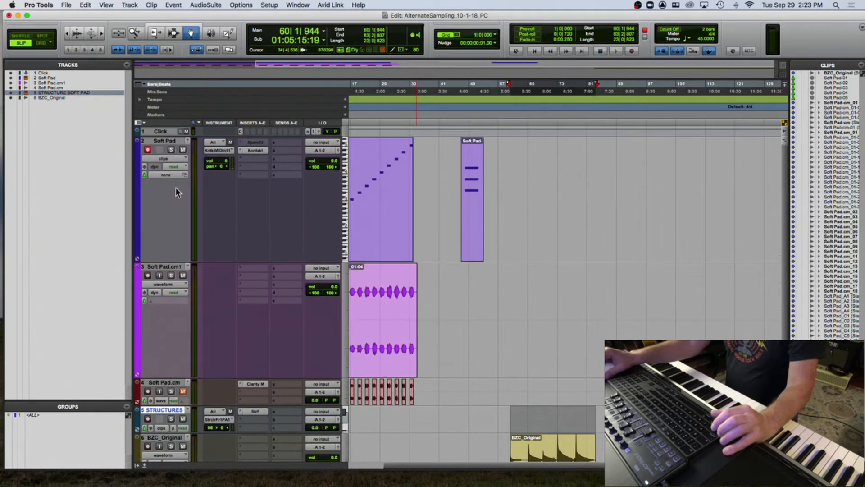
{"action": "left_click", "coordinate": [168, 132], "text": "shift"}
{"action": "right_click", "coordinate": [167, 132]}
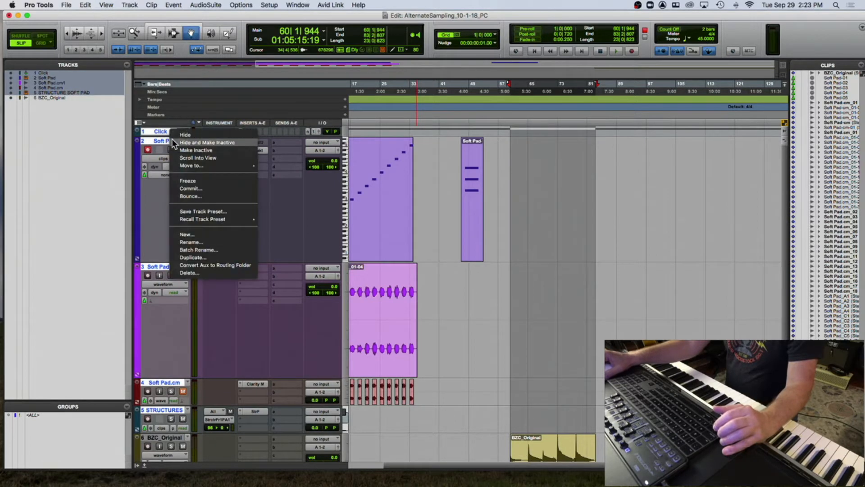
{"action": "left_click", "coordinate": [171, 139]}
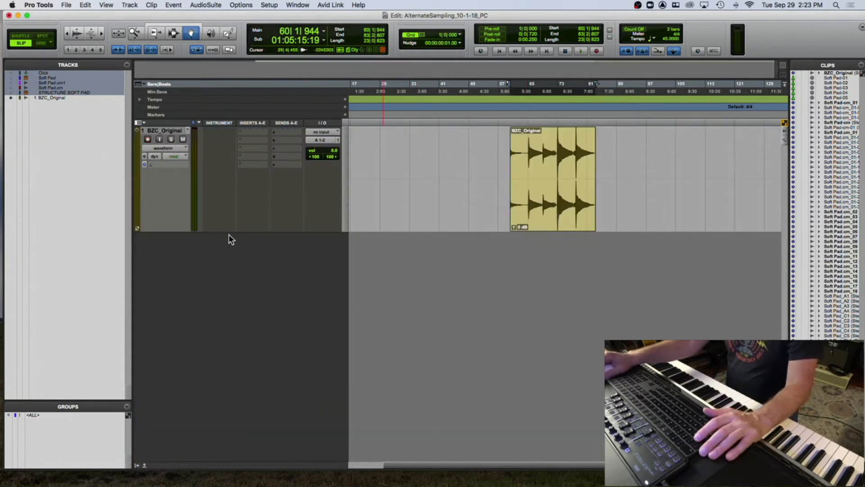
- Enlarge the BZC_Original track to fill the window and zoom in horizontally on the clip
{"action": "left_click_drag", "start_coordinate": [230, 231], "coordinate": [196, 441]}
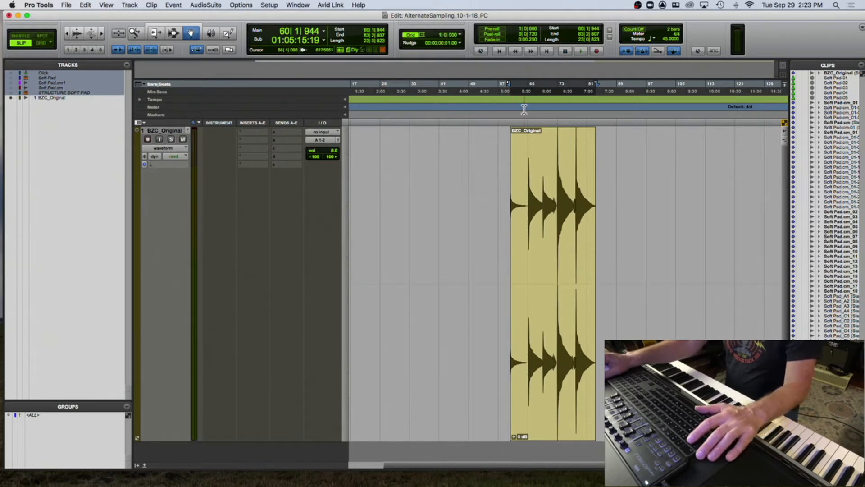
{"action": "left_click", "coordinate": [506, 111]}
{"action": "key", "text": "space"}
{"action": "key", "text": "super+bracketright"}
{"action": "key", "text": "super+bracketright"}
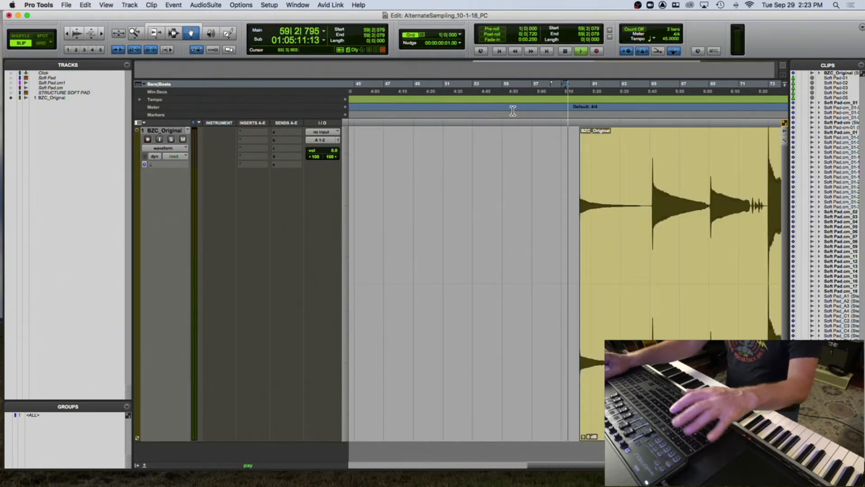
- Play back the BZC_Original clip from several points to audition the individual bell strikes
{"action": "scroll", "coordinate": [554, 174], "scroll_direction": "left", "scroll_amount": 2}
{"action": "scroll", "coordinate": [554, 174], "scroll_direction": "right", "scroll_amount": 6}
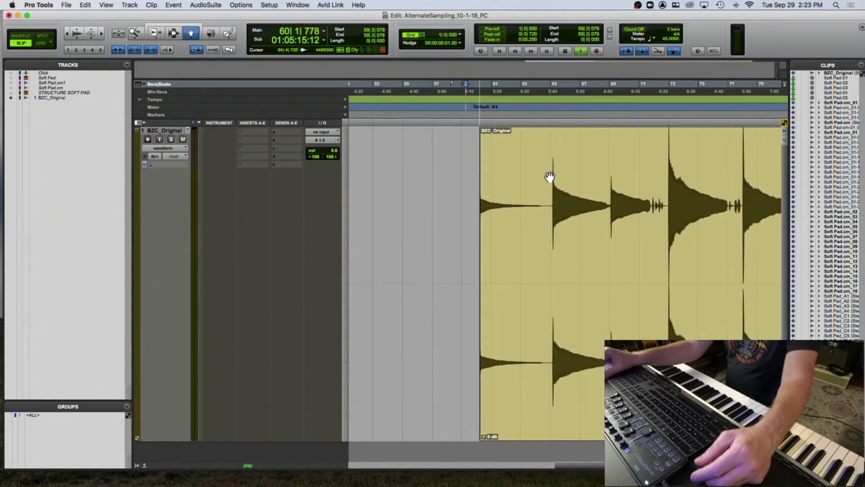
{"action": "left_click", "coordinate": [550, 121]}
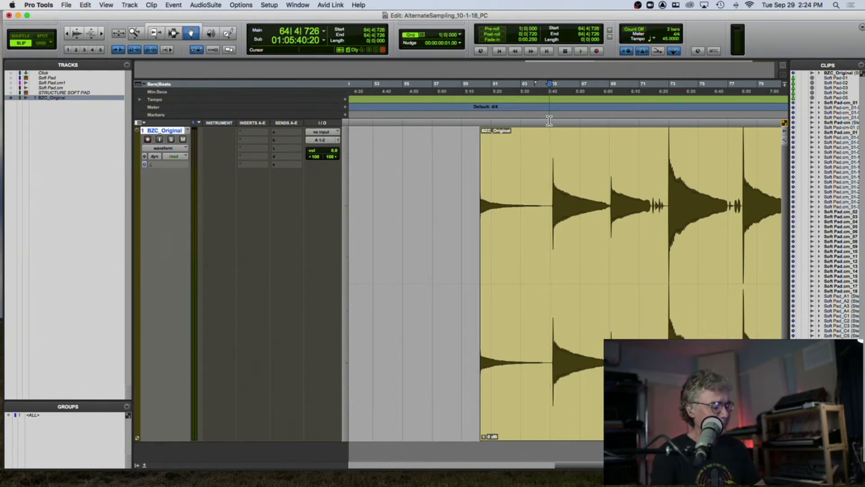
{"action": "left_click", "coordinate": [551, 116]}
{"action": "key", "text": "space"}
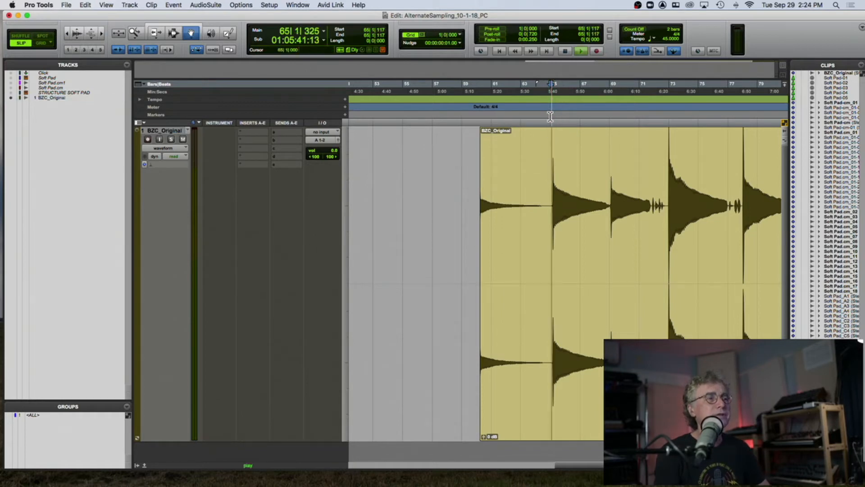
{"action": "left_click", "coordinate": [608, 121]}
{"action": "key", "text": "space"}
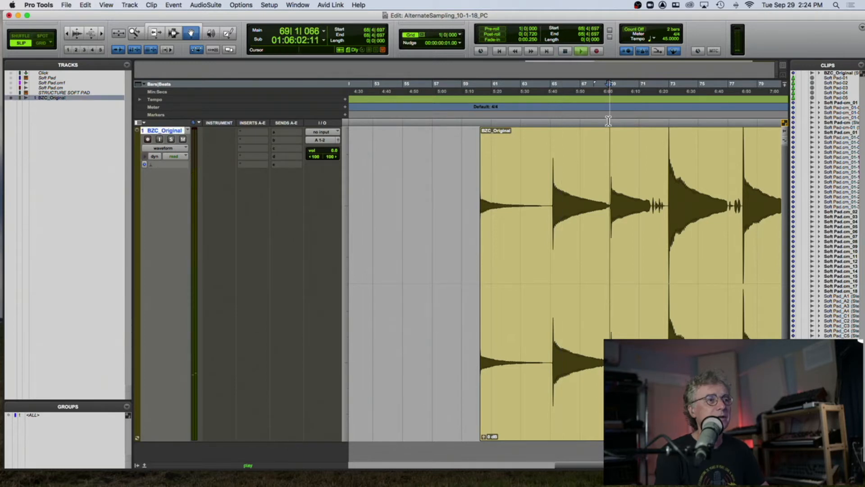
{"action": "left_click", "coordinate": [667, 118]}
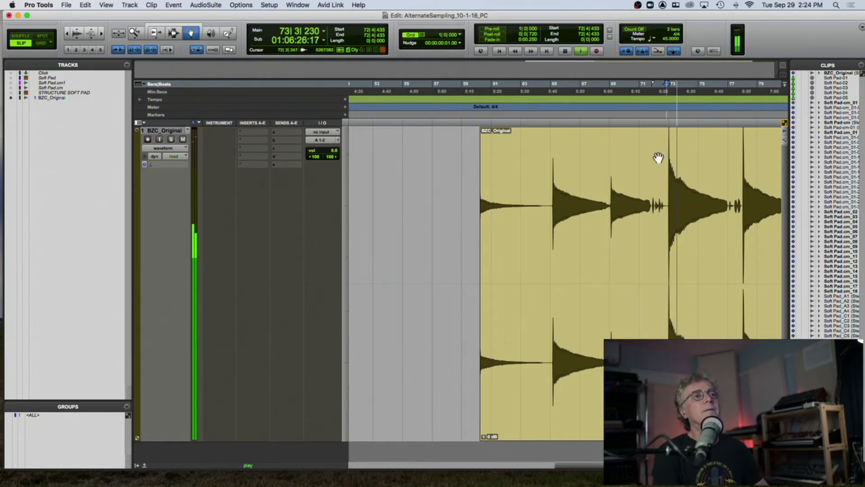
{"action": "key", "text": "space"}
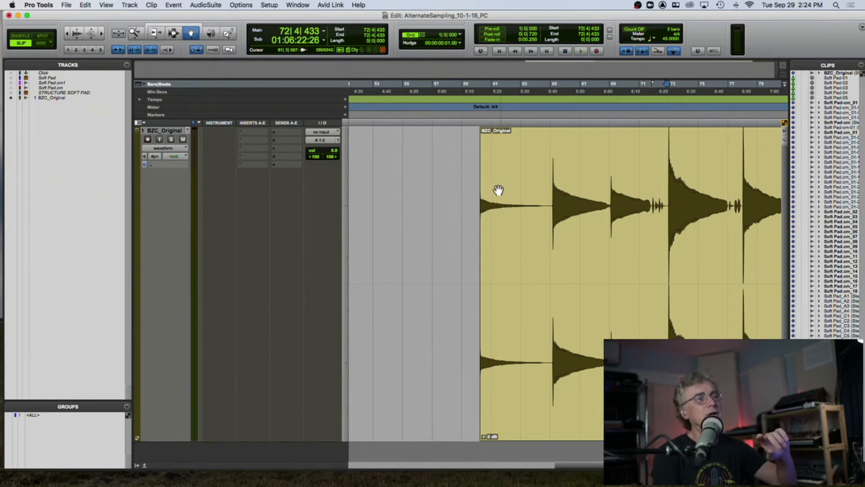
{"action": "left_click", "coordinate": [559, 194]}
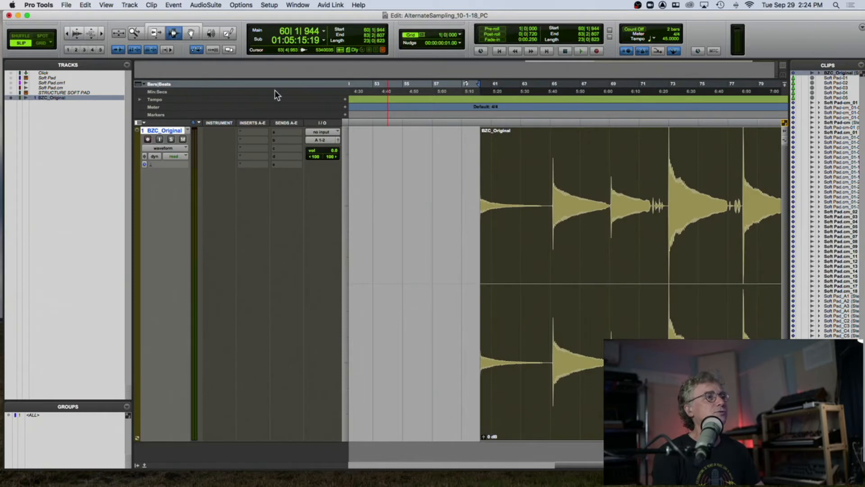
- Zoom in on the fourth bell strike's attack and play back from its start
{"action": "left_click_drag", "start_coordinate": [658, 192], "coordinate": [471, 203]}
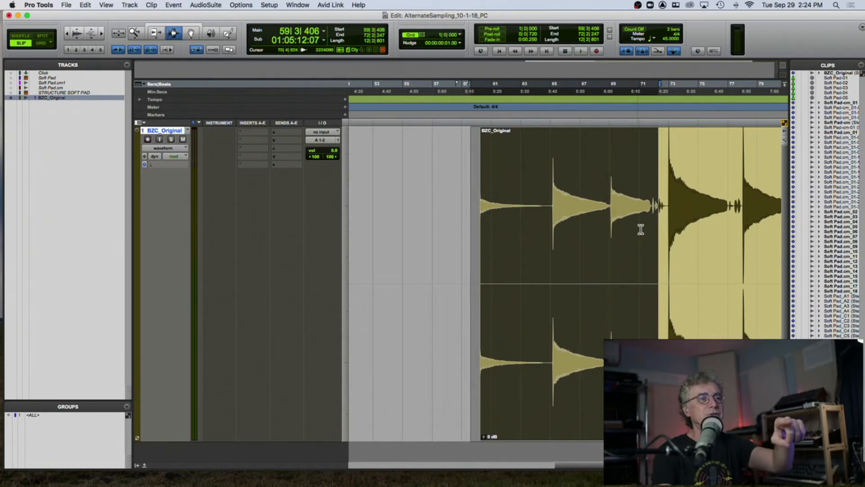
{"action": "scroll", "coordinate": [643, 228], "scroll_direction": "right", "scroll_amount": 5}
{"action": "left_click_drag", "start_coordinate": [504, 209], "coordinate": [657, 205]}
{"action": "key", "text": "t"}
{"action": "key", "text": "t"}
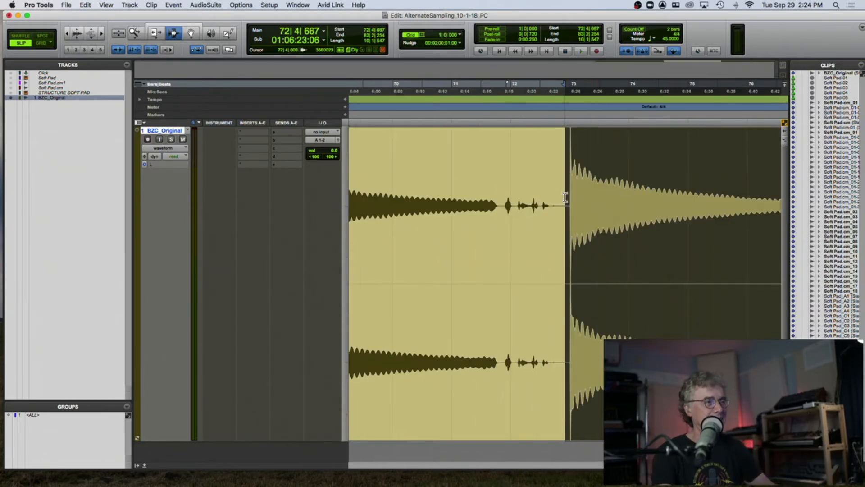
{"action": "left_click", "coordinate": [572, 191]}
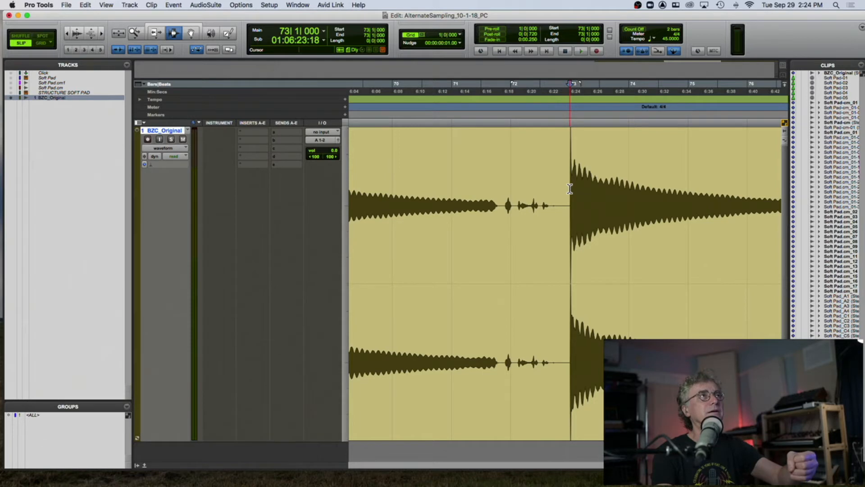
{"action": "key", "text": "space"}
{"action": "key", "text": "r"}
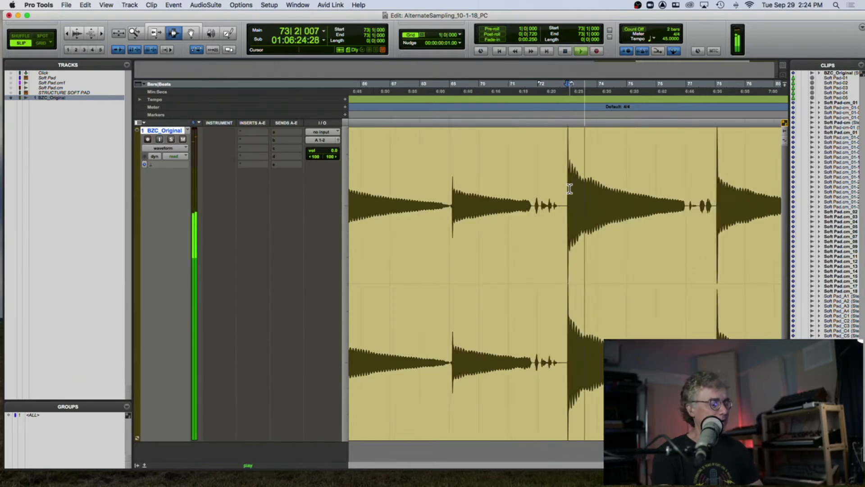
{"action": "key", "text": "r"}
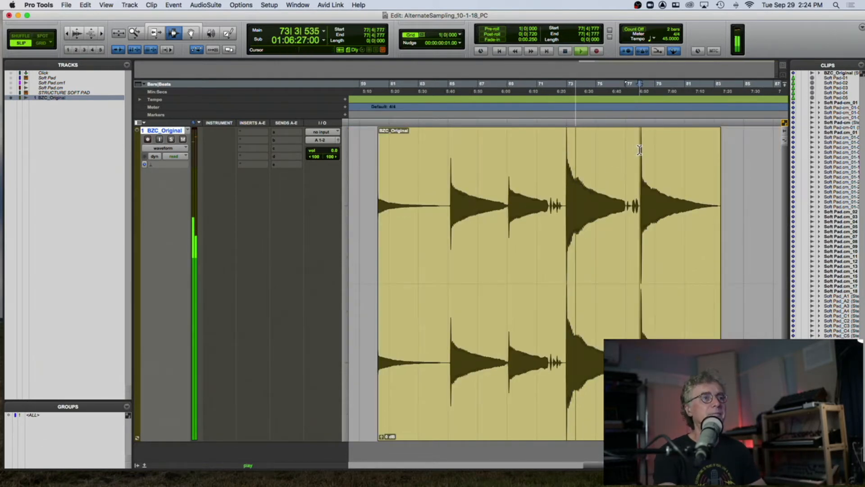
- Split the BZC_Original clip at the fourth bell strike's start and delete the strikes before it
{"action": "left_click", "coordinate": [639, 149]}
{"action": "key", "text": "space"}
{"action": "left_click", "coordinate": [565, 182]}
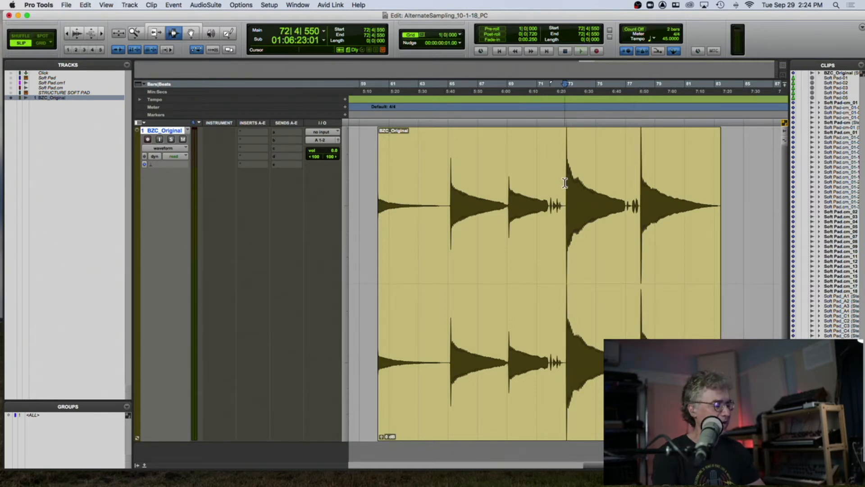
{"action": "key", "text": "super+e"}
{"action": "double_click", "coordinate": [547, 183]}
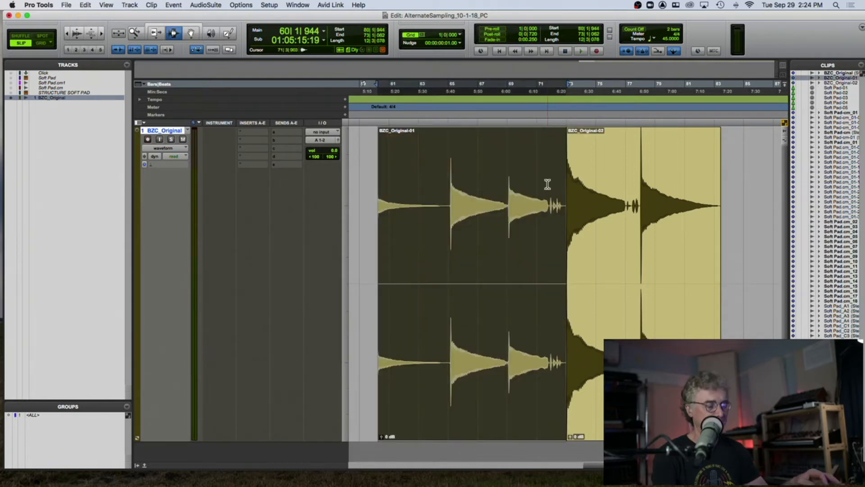
{"action": "key", "text": "Delete"}
- Split the clip just after the fourth strike and delete the fifth strike
{"action": "left_click", "coordinate": [626, 194]}
{"action": "key", "text": "super+e"}
{"action": "double_click", "coordinate": [651, 189]}
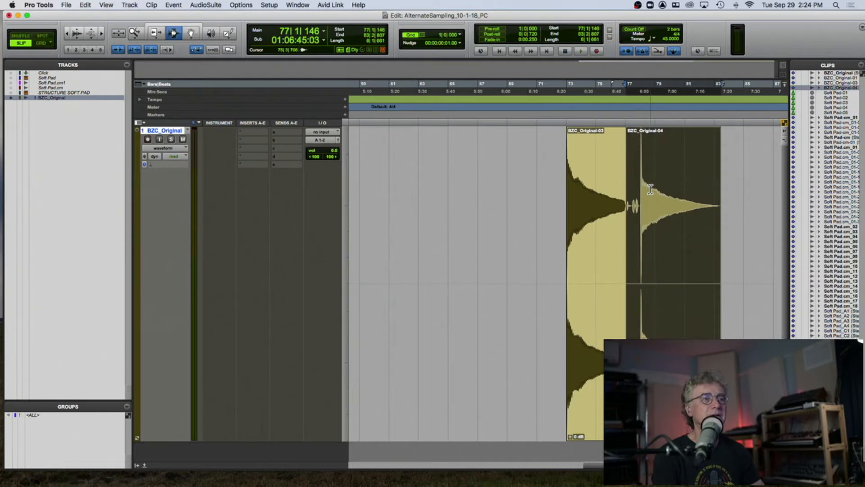
{"action": "key", "text": "Delete"}
- Play back the isolated fourth bell strike while zooming in and out on its waveform
{"action": "left_click", "coordinate": [565, 195]}
{"action": "key", "text": "space"}
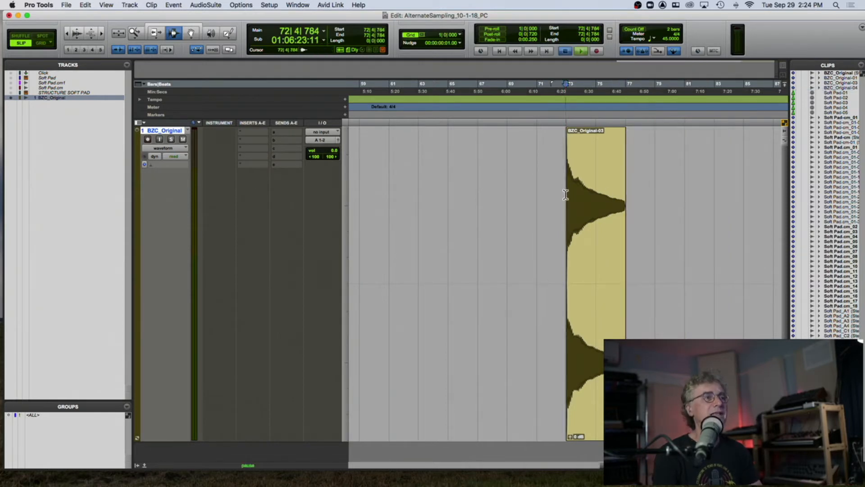
{"action": "key", "text": "t"}
{"action": "key", "text": "t"}
{"action": "key", "text": "t"}
{"action": "key", "text": "t"}
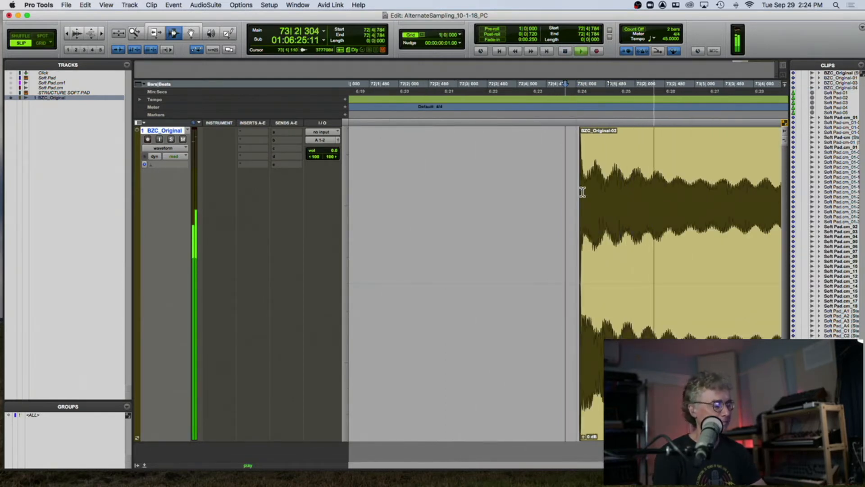
{"action": "key", "text": "r"}
{"action": "key", "text": "r"}
{"action": "key", "text": "r"}
{"action": "key", "text": "r"}
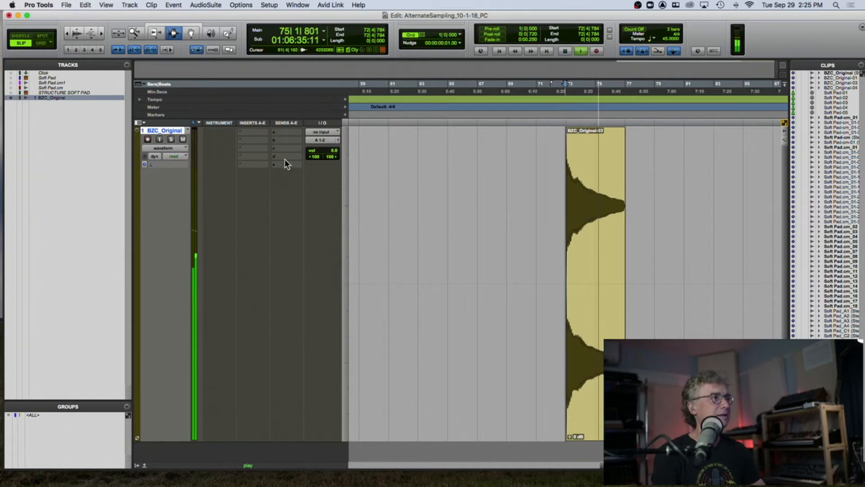
{"action": "key", "text": "space"}
- Insert the bx_tuner plug-in on BZC_Original and play the bell to check its pitch
{"action": "left_click", "coordinate": [253, 131]}
{"action": "mouse_move", "coordinate": [274, 133]}
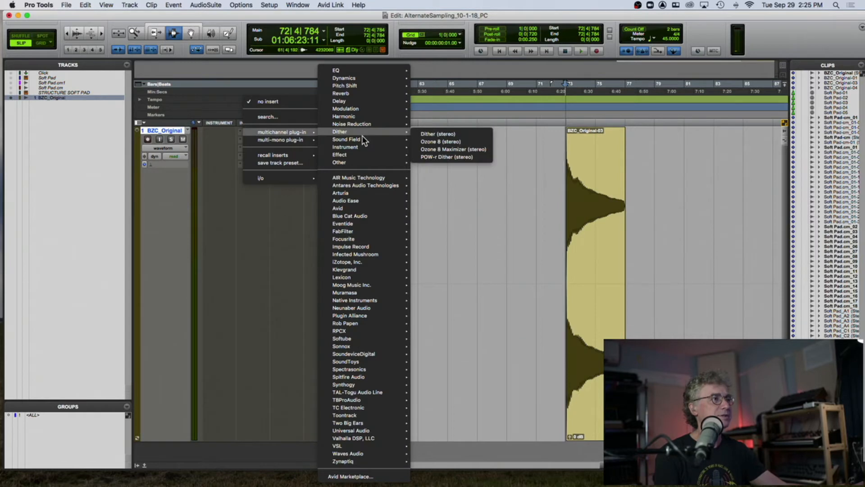
{"action": "mouse_move", "coordinate": [355, 162]}
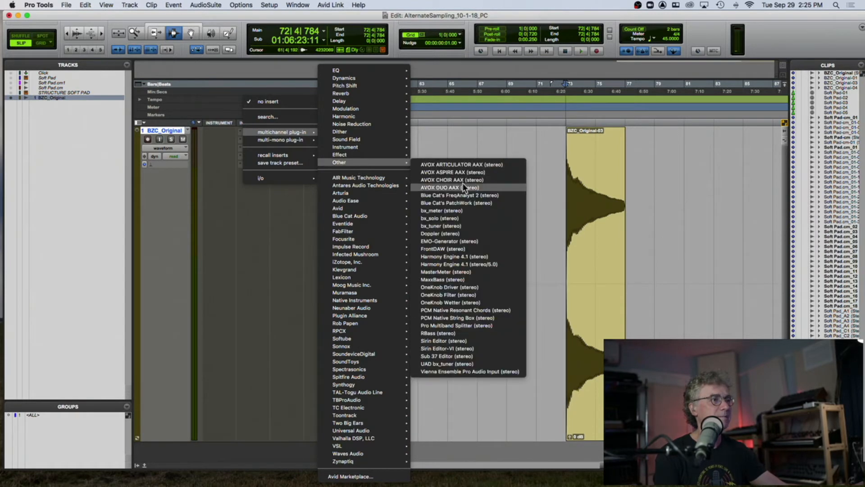
{"action": "left_click", "coordinate": [460, 226]}
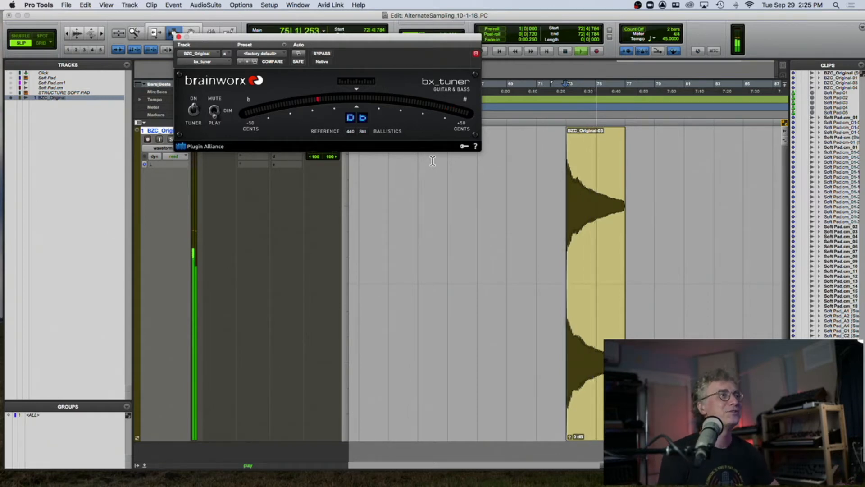
{"action": "key", "text": "space"}
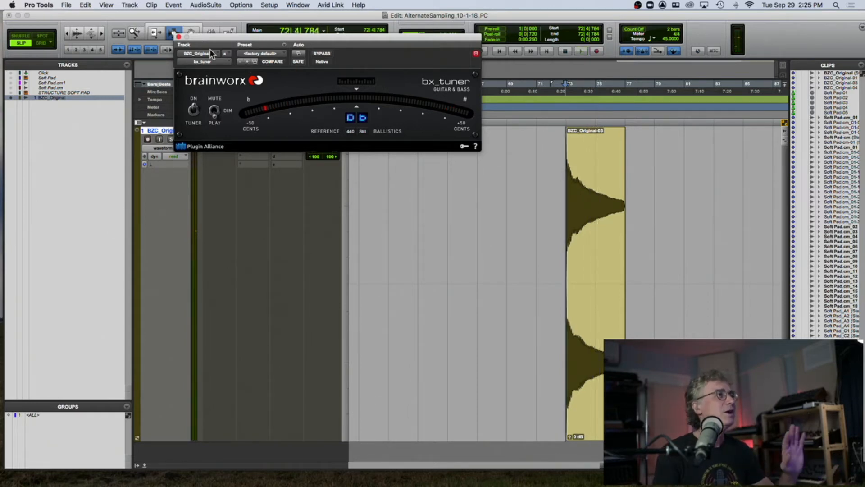
{"action": "left_click", "coordinate": [178, 37]}
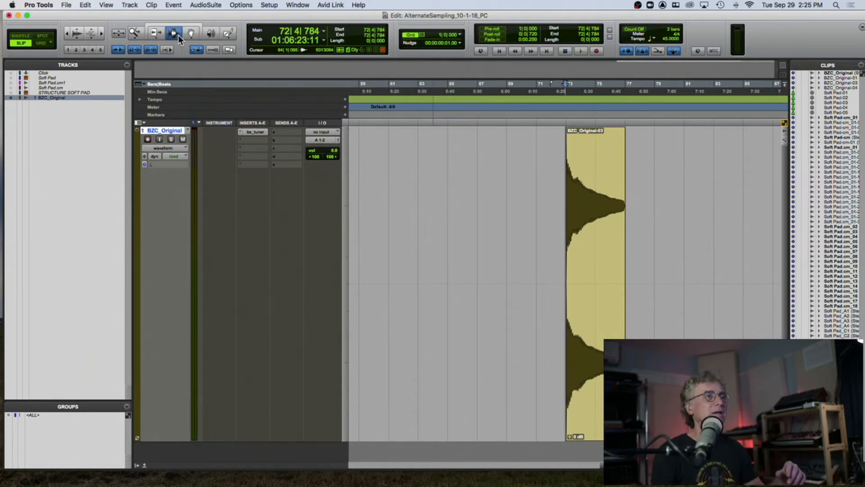
- Replace the bx_tuner insert on BZC_Original with an EQ3 1-Band plug-in
{"action": "left_click", "coordinate": [240, 131]}
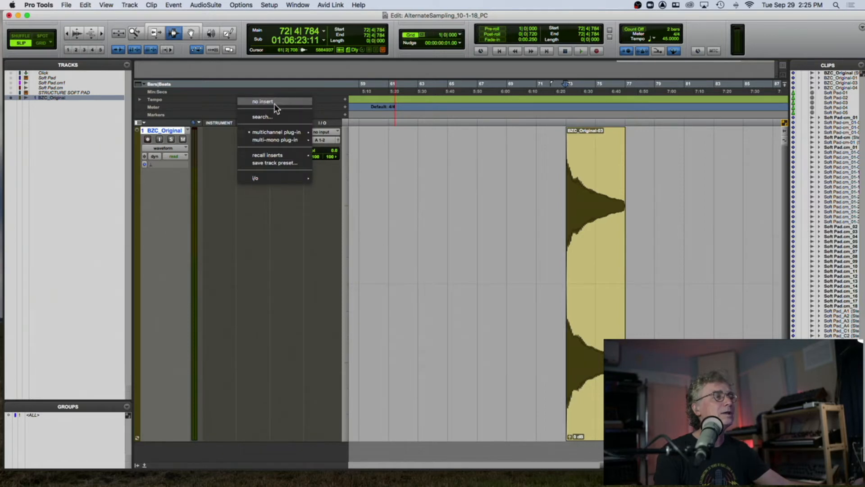
{"action": "left_click", "coordinate": [261, 102]}
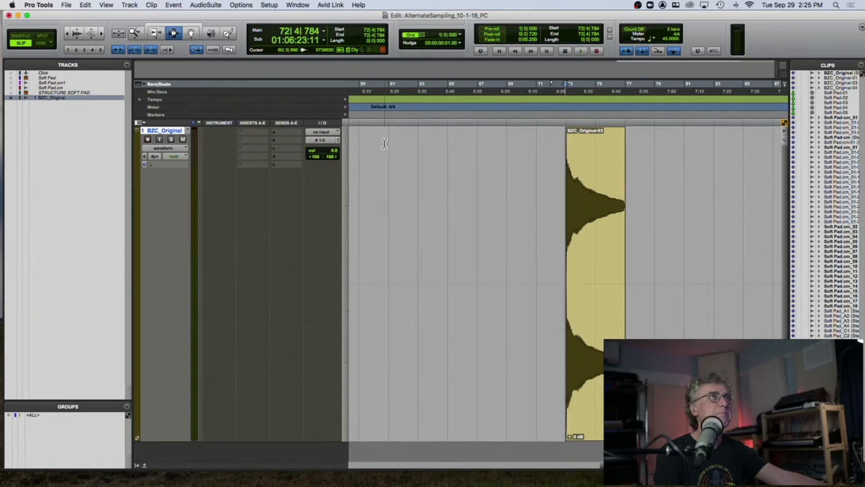
{"action": "left_click", "coordinate": [254, 132]}
{"action": "mouse_move", "coordinate": [254, 132]}
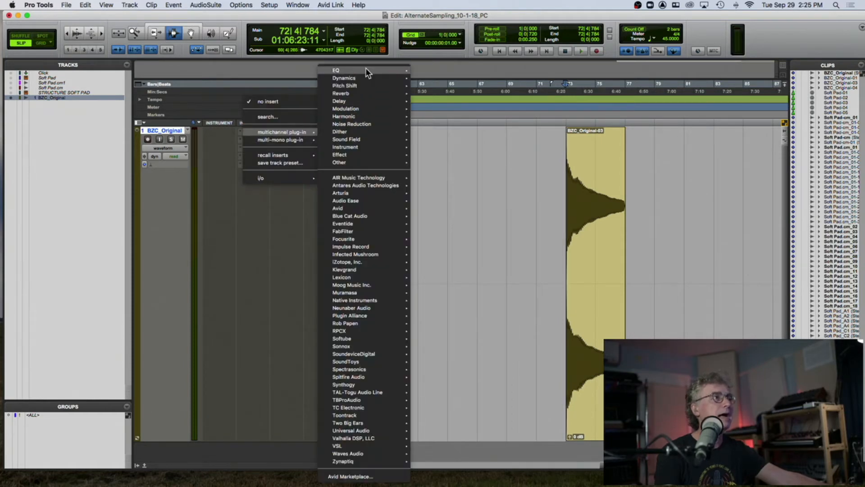
{"action": "mouse_move", "coordinate": [367, 67]}
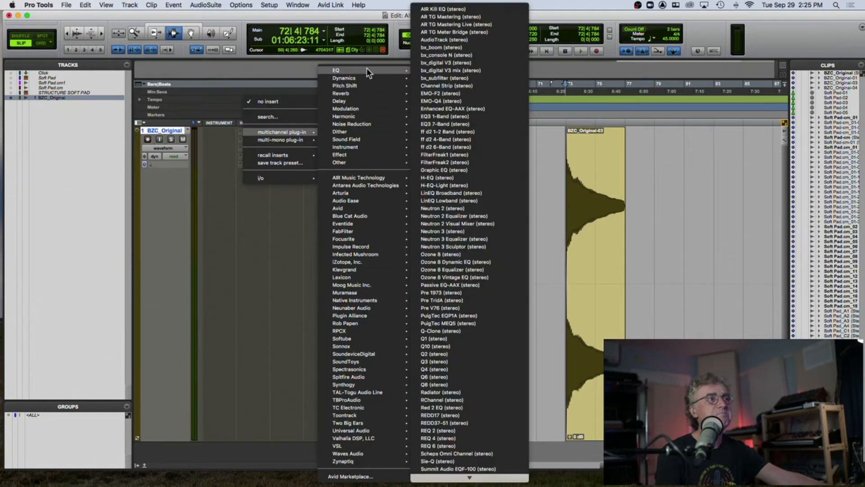
{"action": "left_click", "coordinate": [446, 116]}
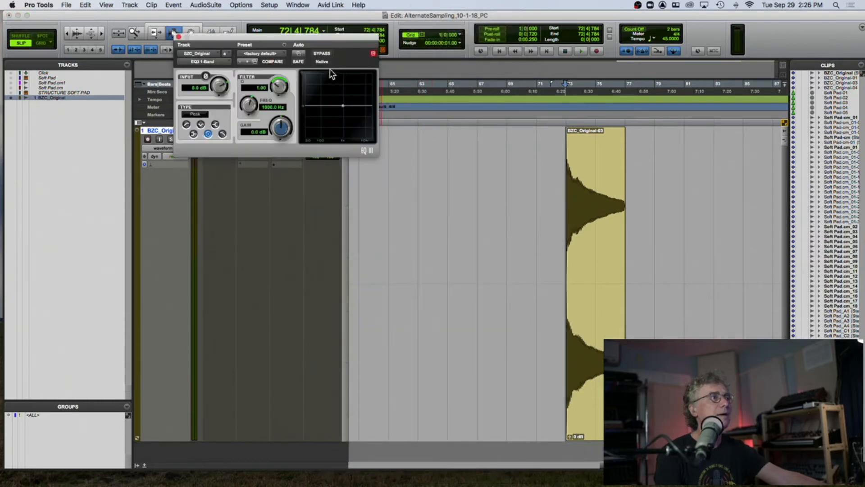
- Set the EQ to Low-Pass at about 93.9 Hz and play the bell
{"action": "left_click", "coordinate": [222, 133]}
{"action": "left_click_drag", "start_coordinate": [248, 105], "coordinate": [237, 117]}
{"action": "key", "text": "space"}
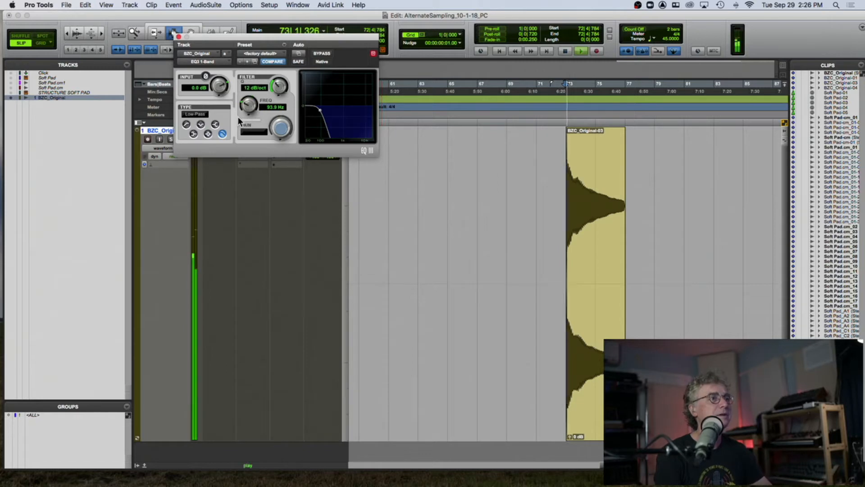
- Switch the EQ to High-Pass at about 471.6 Hz, audition it, and remove the EQ insert
{"action": "left_click_drag", "start_coordinate": [244, 108], "coordinate": [235, 131]}
{"action": "left_click", "coordinate": [187, 124]}
{"action": "key", "text": "space"}
{"action": "key", "text": "space"}
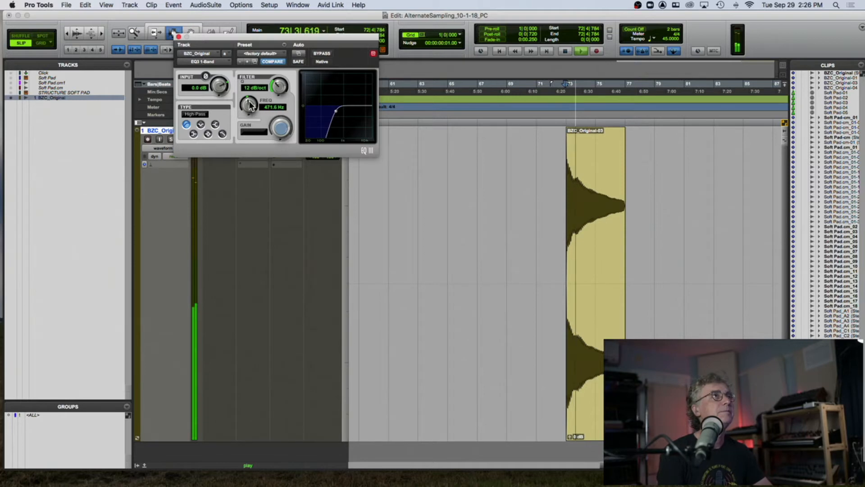
{"action": "key", "text": "space"}
{"action": "left_click", "coordinate": [179, 37]}
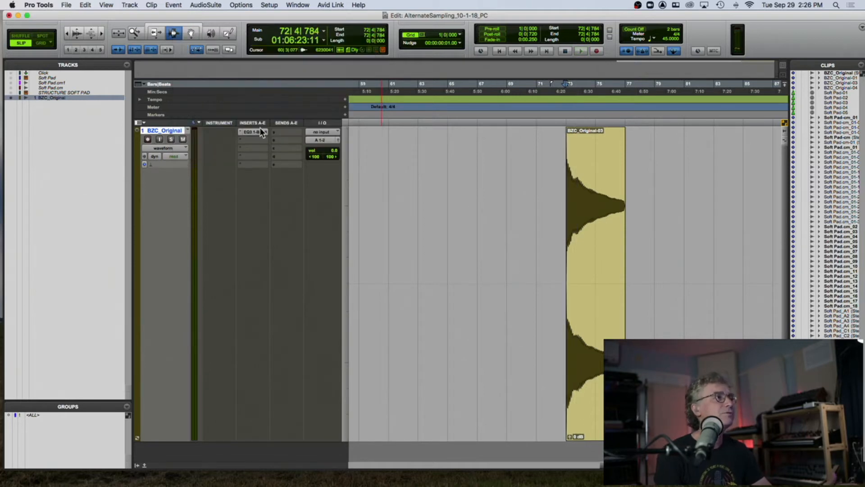
{"action": "left_click", "coordinate": [250, 133]}
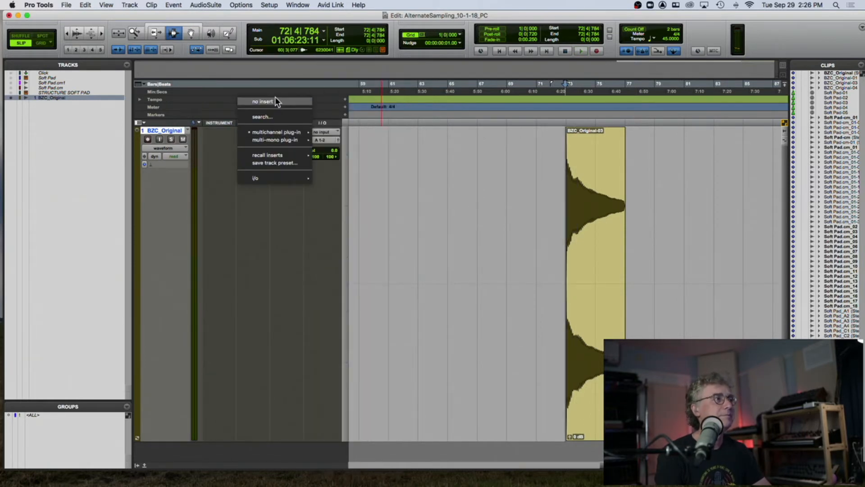
{"action": "left_click", "coordinate": [275, 96]}
- Select the remaining bell clip and open the Pitch II AudioSuite plug-in
{"action": "double_click", "coordinate": [596, 160]}
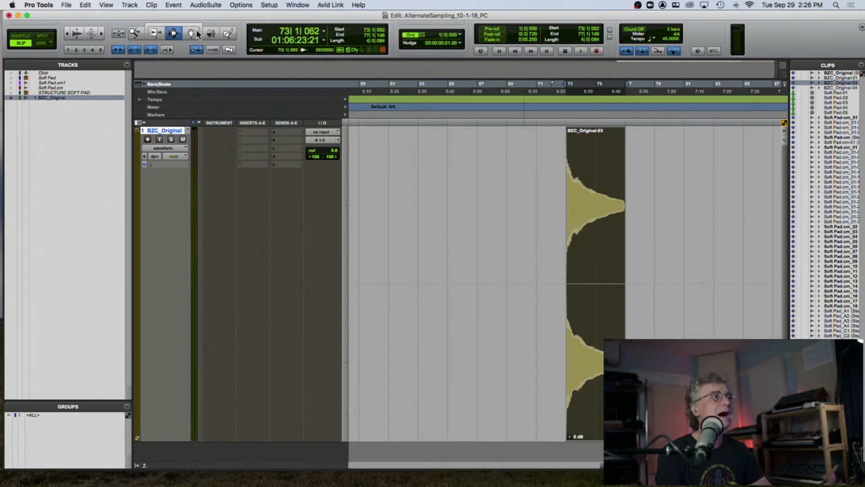
{"action": "left_click", "coordinate": [206, 5]}
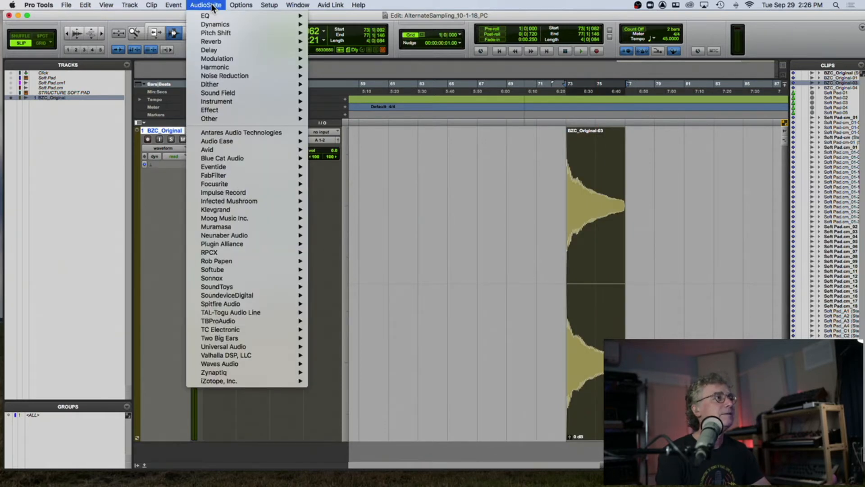
{"action": "mouse_move", "coordinate": [215, 31]}
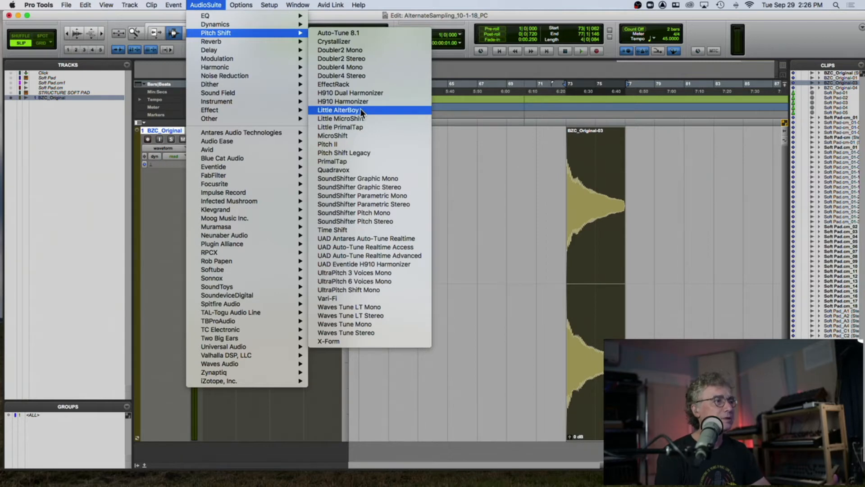
{"action": "left_click", "coordinate": [351, 141]}
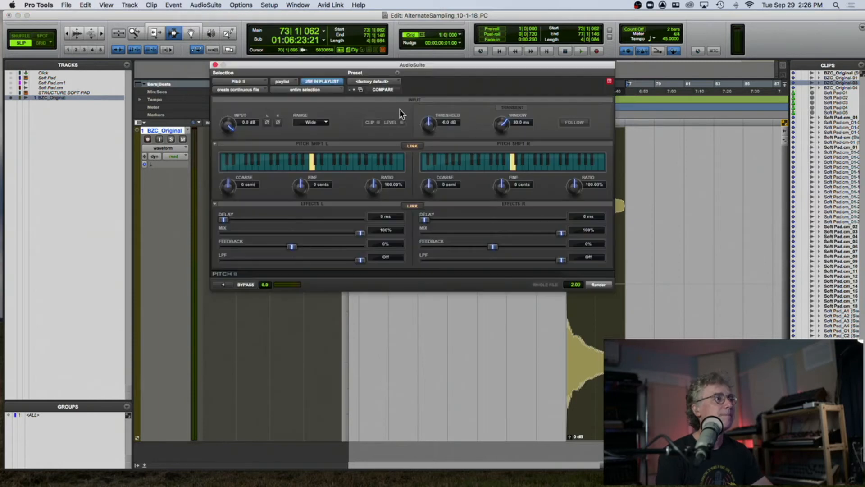
- Preview the bell in Pitch II with the coarse shift at -24 semitones, then at -12 semitones
{"action": "left_click_drag", "start_coordinate": [228, 188], "coordinate": [201, 240]}
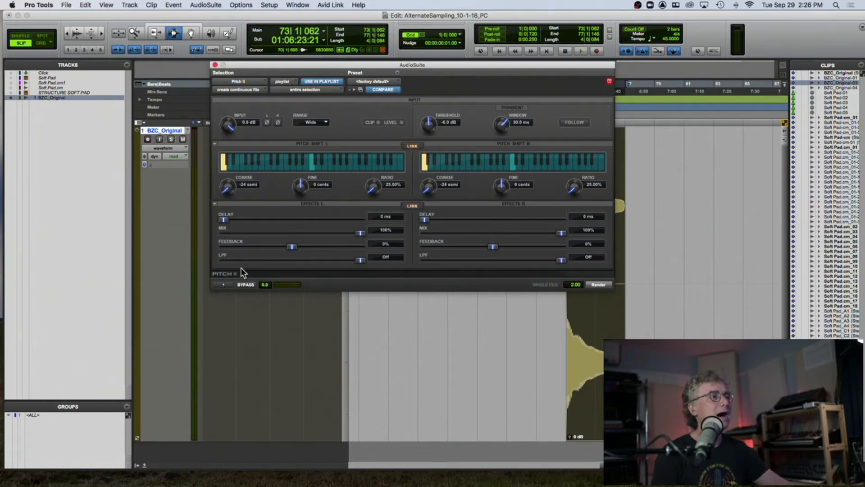
{"action": "left_click", "coordinate": [223, 285]}
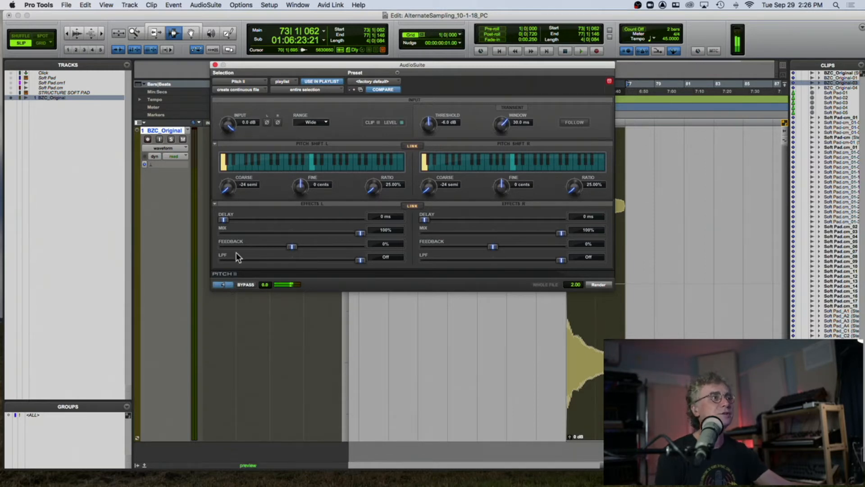
{"action": "left_click_drag", "start_coordinate": [228, 187], "coordinate": [228, 167]}
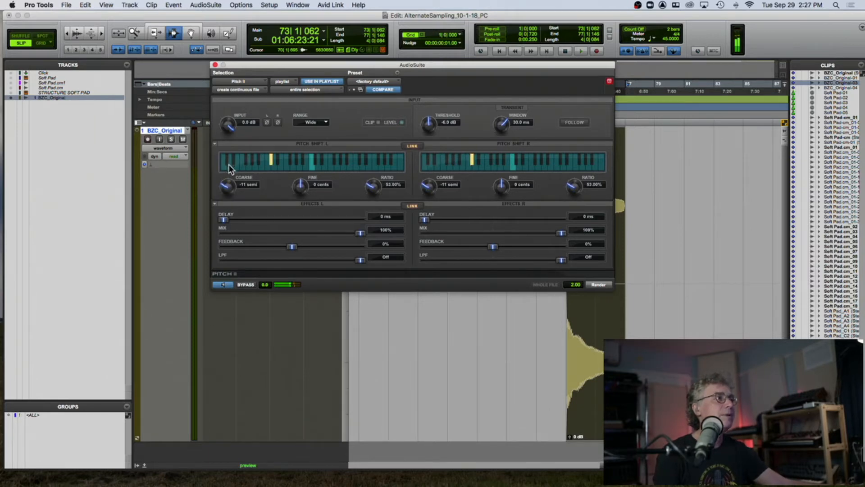
{"action": "left_click", "coordinate": [225, 283]}
{"action": "left_click", "coordinate": [225, 283]}
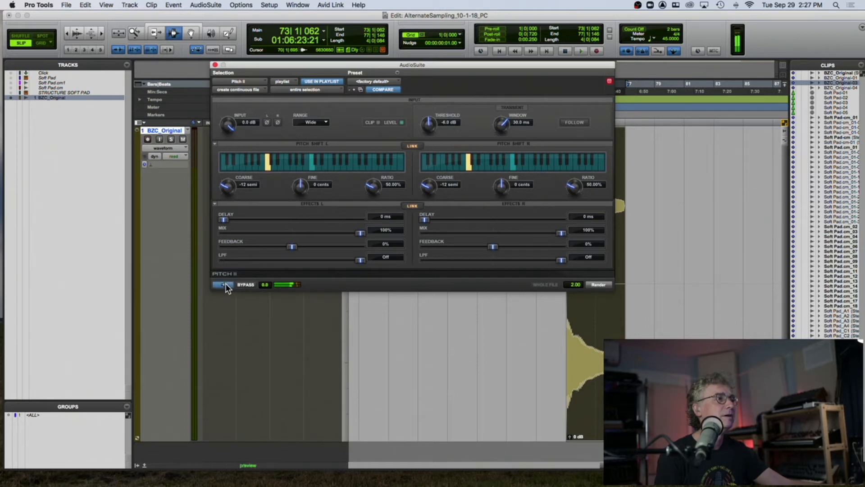
{"action": "left_click", "coordinate": [226, 283]}
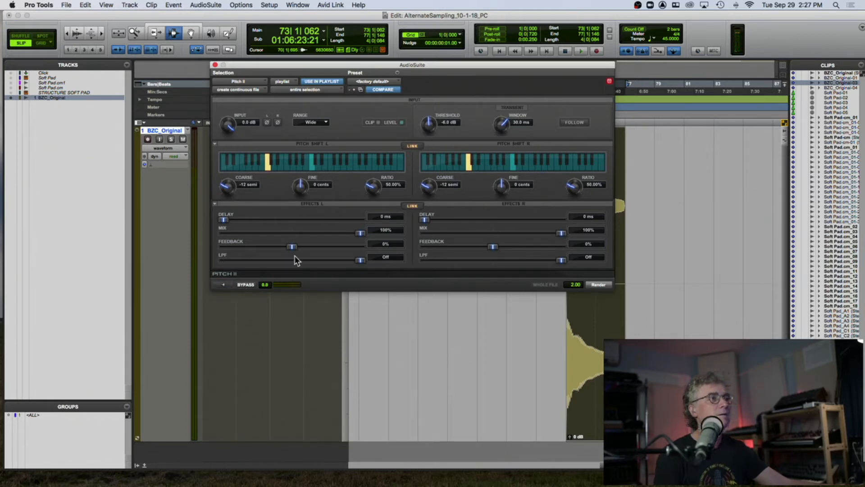
- Unlink the two pitch channels, set the right channel's coarse shift to -20 semitones, and preview
{"action": "left_click", "coordinate": [412, 146]}
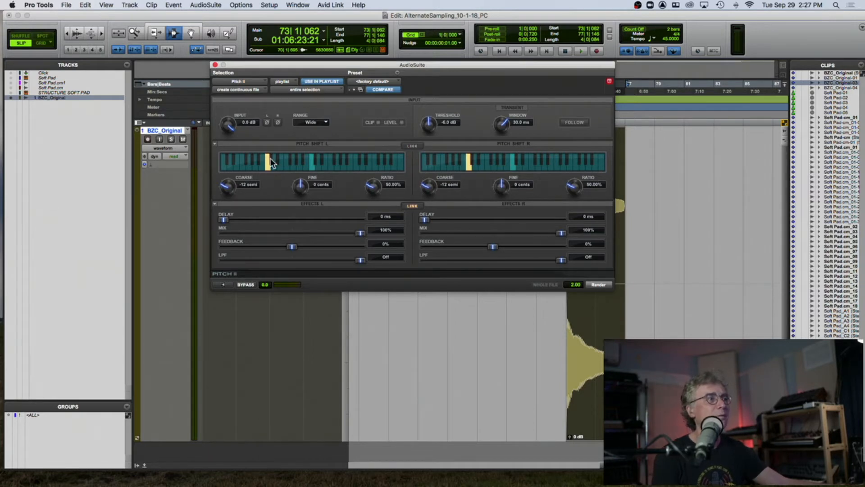
{"action": "left_click_drag", "start_coordinate": [426, 189], "coordinate": [414, 212]}
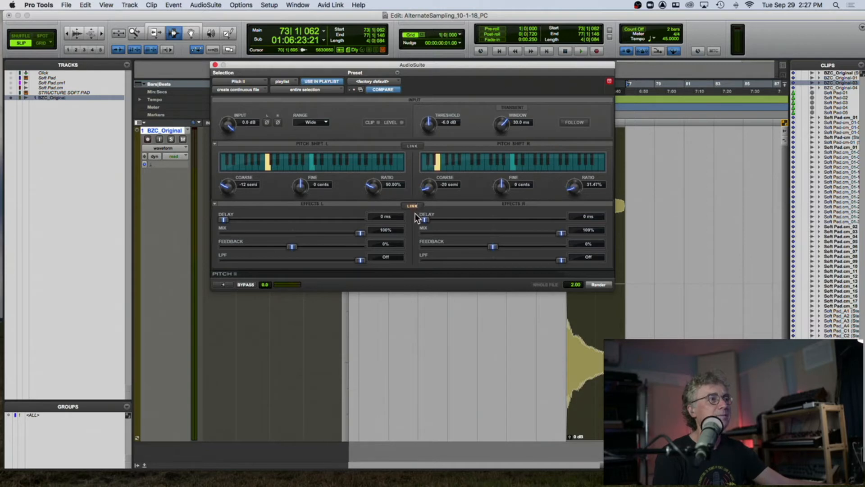
{"action": "left_click", "coordinate": [225, 283]}
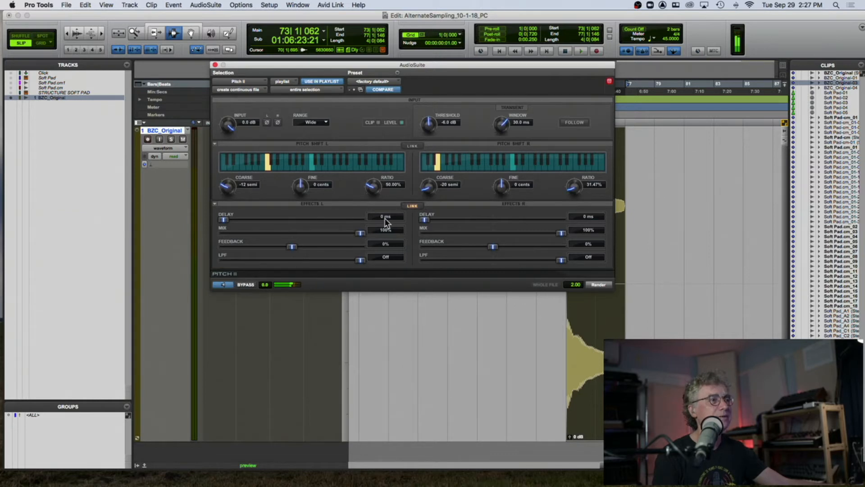
- Set the effects mix on both channels to about 64% and preview the result
{"action": "left_click_drag", "start_coordinate": [360, 233], "coordinate": [306, 234]}
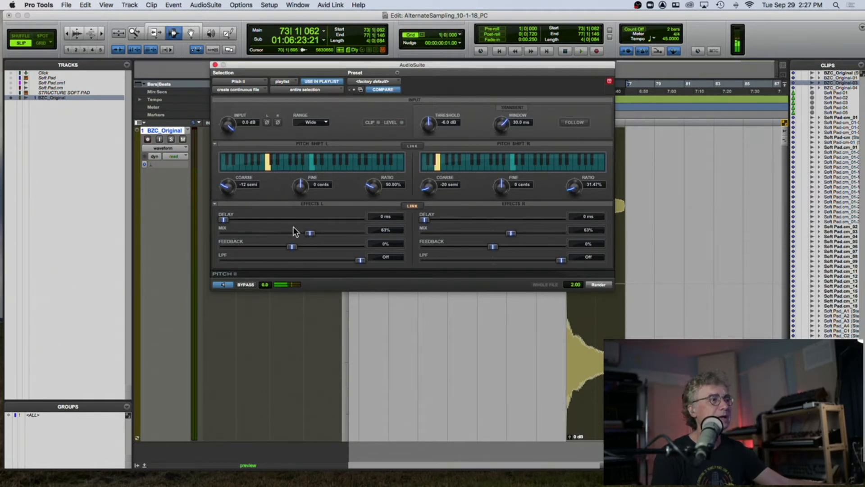
{"action": "left_click_drag", "start_coordinate": [310, 233], "coordinate": [394, 239]}
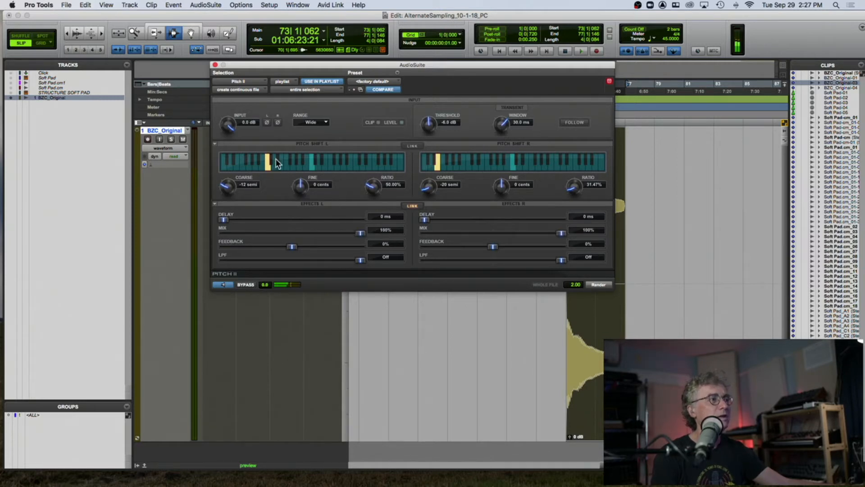
{"action": "left_click_drag", "start_coordinate": [361, 233], "coordinate": [303, 233]}
{"action": "left_click", "coordinate": [223, 284]}
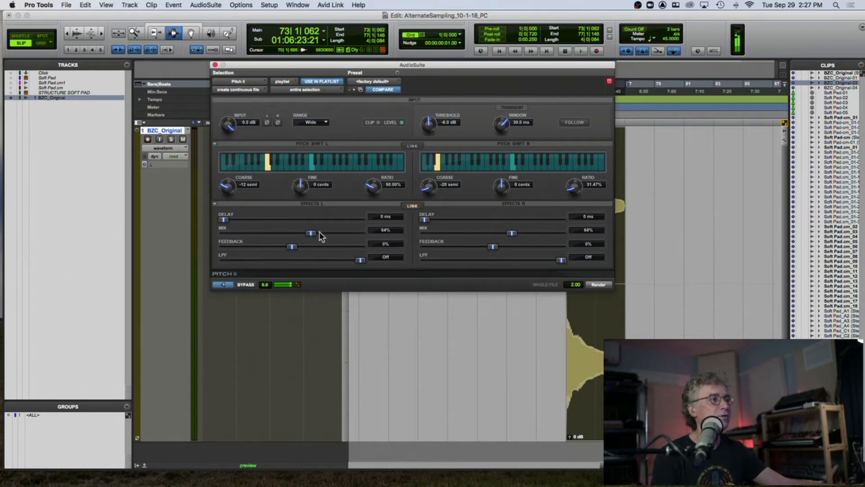
- Set the effects mix to 65% and paste a copy of the bell clip just after the original
{"action": "left_click_drag", "start_coordinate": [311, 233], "coordinate": [310, 232]}
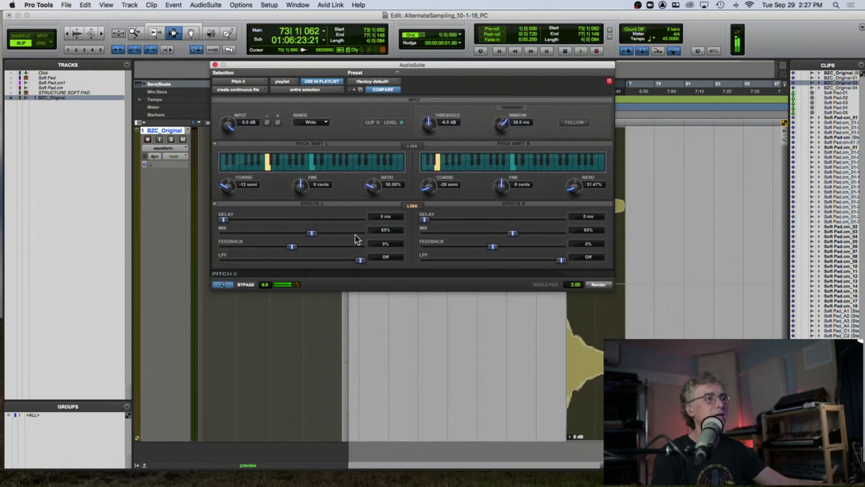
{"action": "left_click_drag", "start_coordinate": [418, 64], "coordinate": [285, 89]}
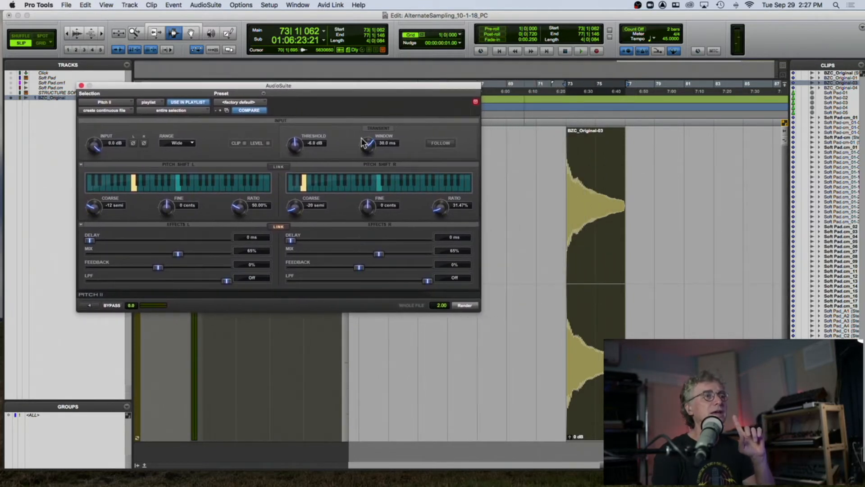
{"action": "left_click", "coordinate": [591, 215]}
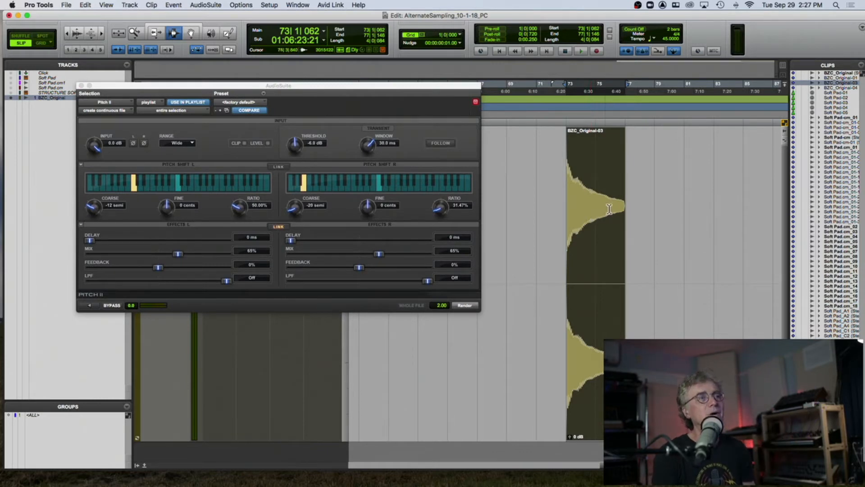
{"action": "left_click", "coordinate": [653, 185]}
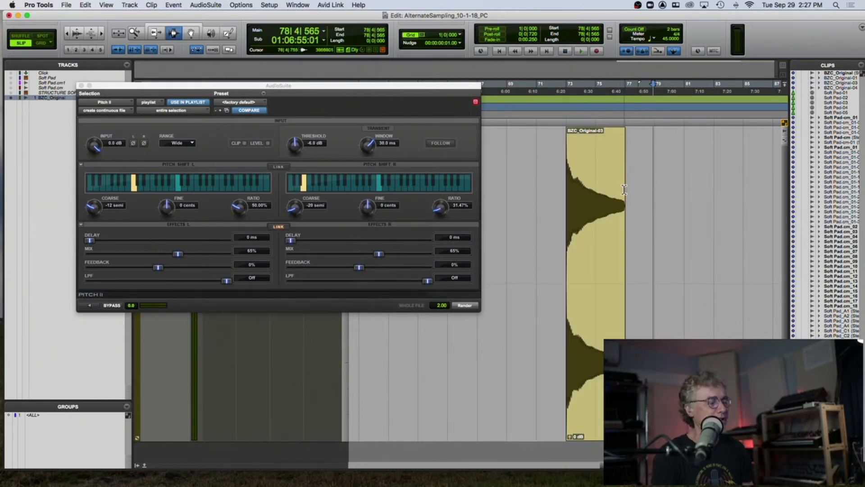
{"action": "key", "text": "super+v"}
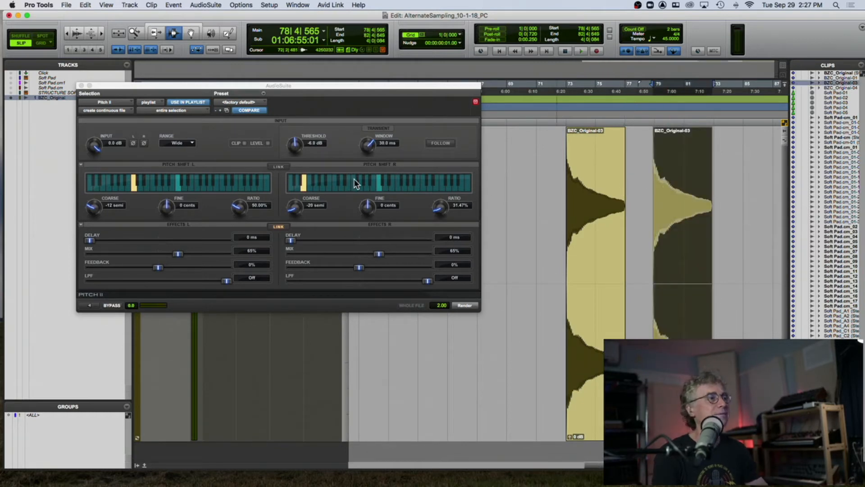
- Render the Pitch II effect onto the pasted bell copy, play it, and close the AudioSuite window
{"action": "left_click", "coordinate": [464, 305]}
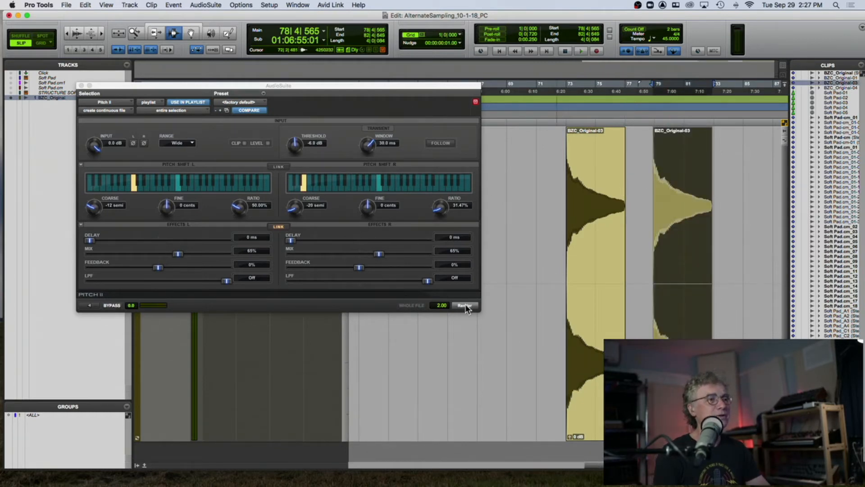
{"action": "key", "text": "space"}
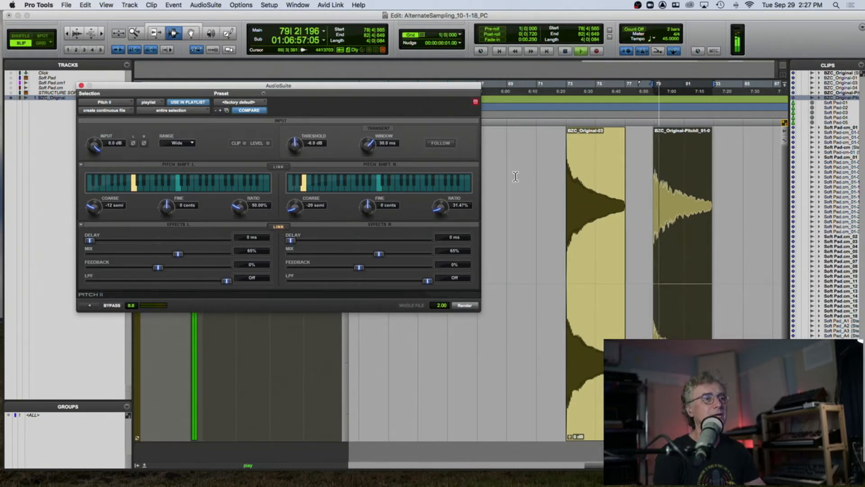
{"action": "left_click", "coordinate": [574, 184]}
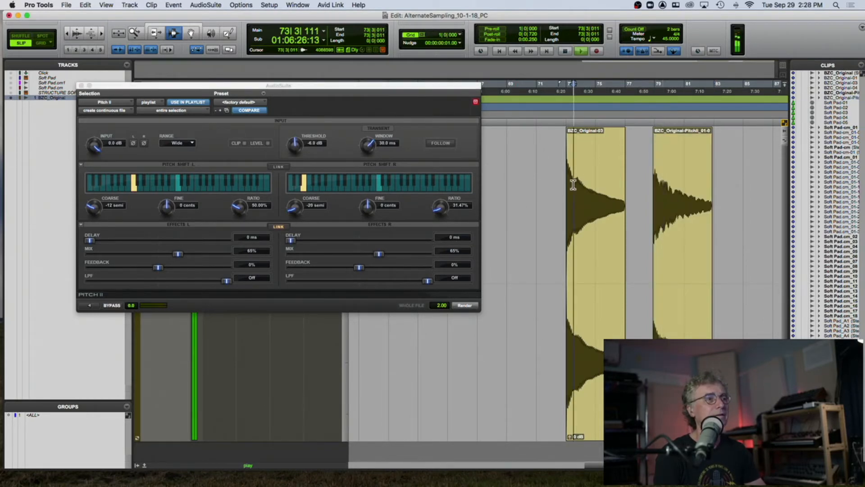
{"action": "double_click", "coordinate": [658, 185]}
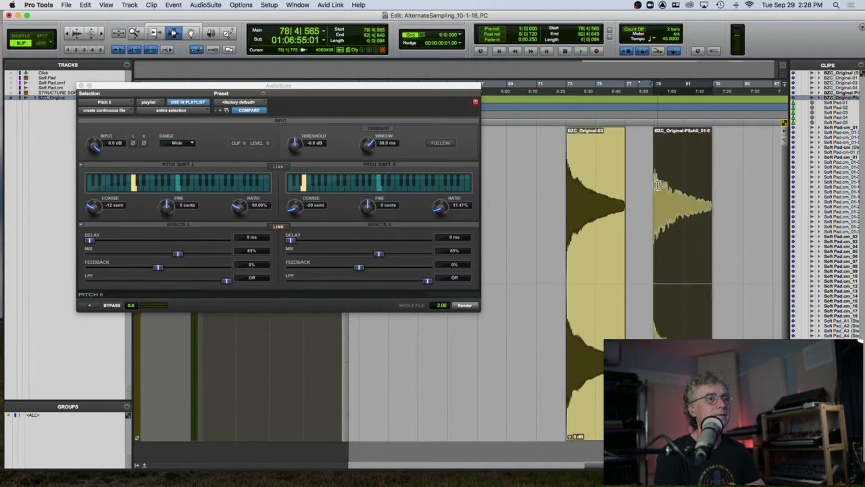
{"action": "left_click", "coordinate": [81, 85]}
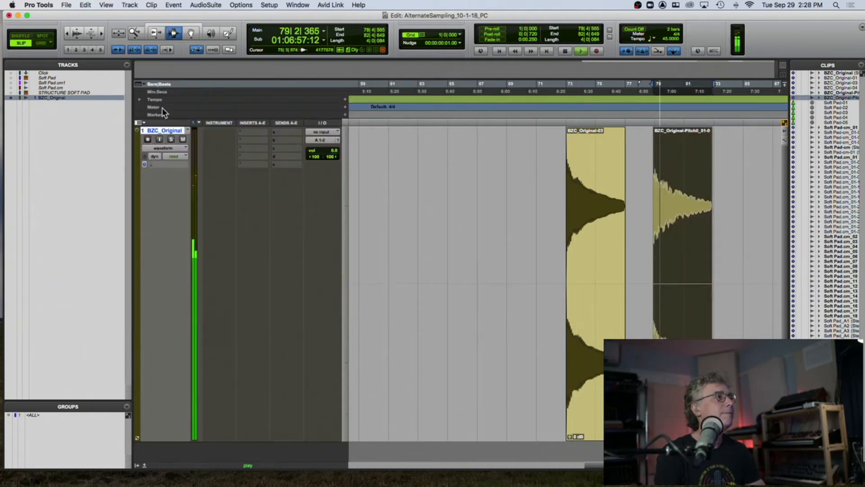
- Insert the Softube Saturation Knob plug-in on the bell track
{"action": "left_click", "coordinate": [243, 131]}
{"action": "mouse_move", "coordinate": [288, 132]}
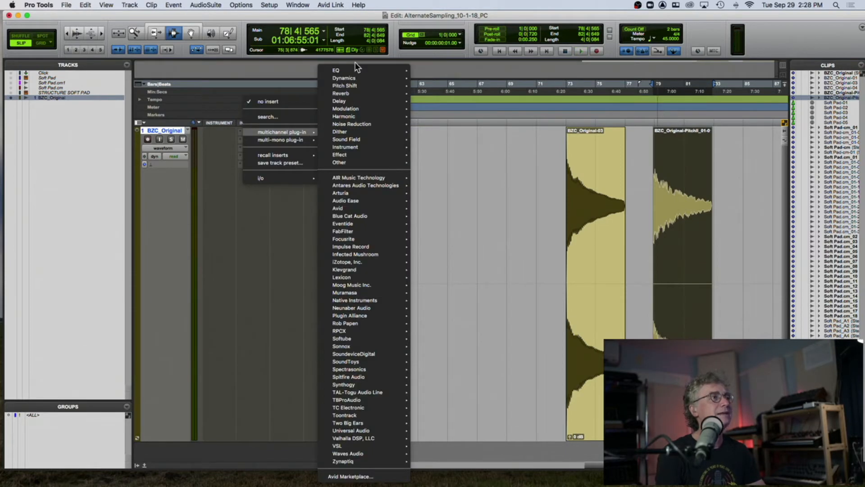
{"action": "mouse_move", "coordinate": [351, 73]}
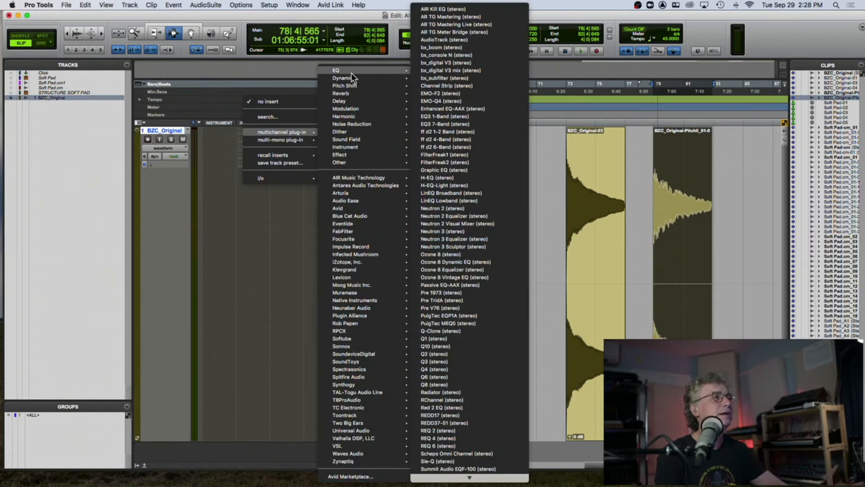
{"action": "mouse_move", "coordinate": [352, 116]}
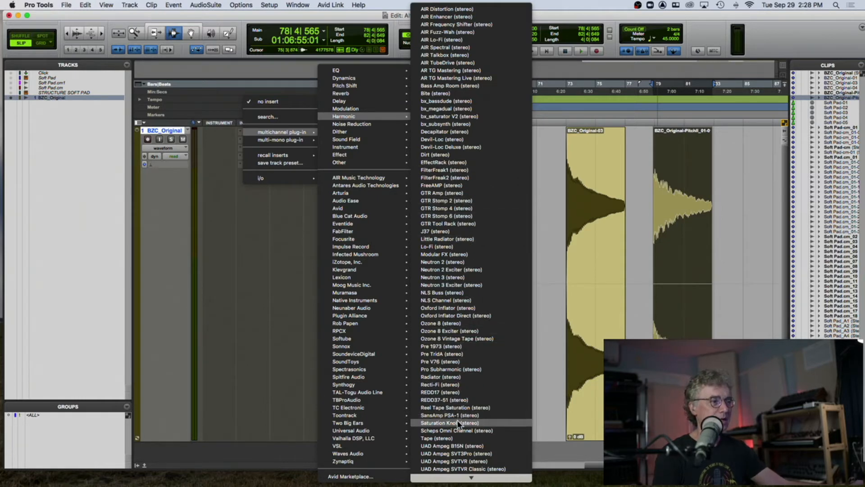
{"action": "key", "text": "Escape"}
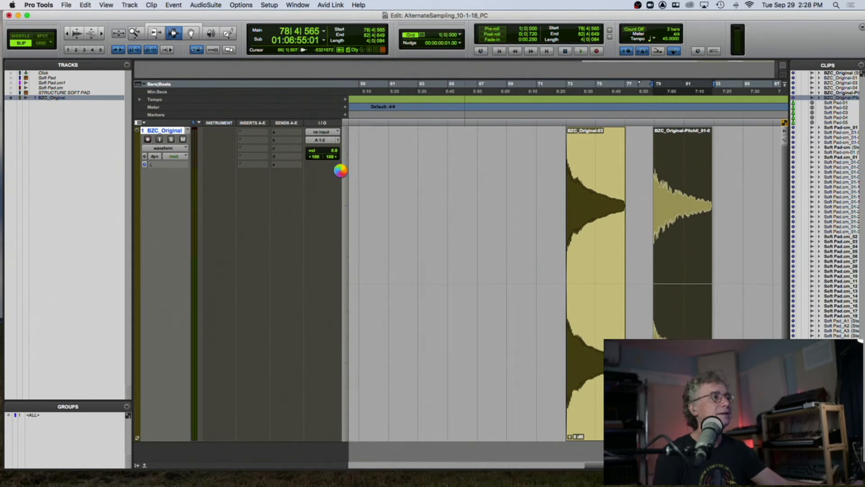
{"action": "left_click_drag", "start_coordinate": [276, 38], "coordinate": [450, 102]}
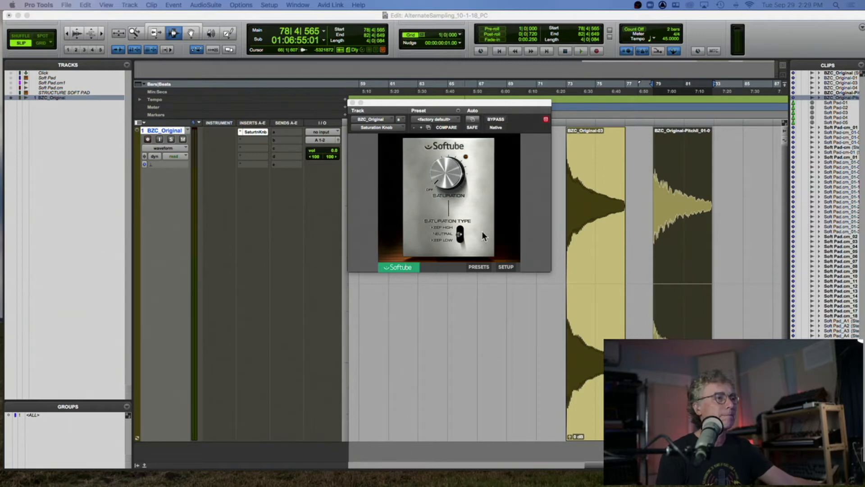
- Raise the saturation slightly and compare the sound bypassed and active during playback
{"action": "left_click_drag", "start_coordinate": [435, 178], "coordinate": [434, 168]}
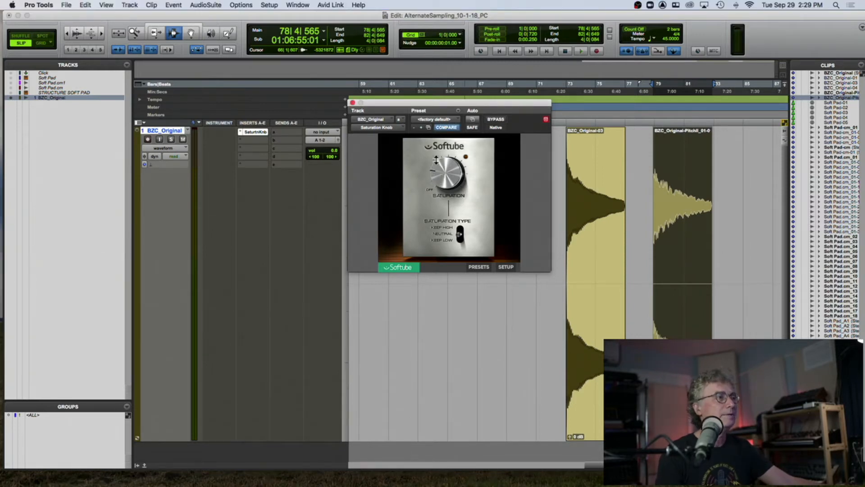
{"action": "key", "text": "space"}
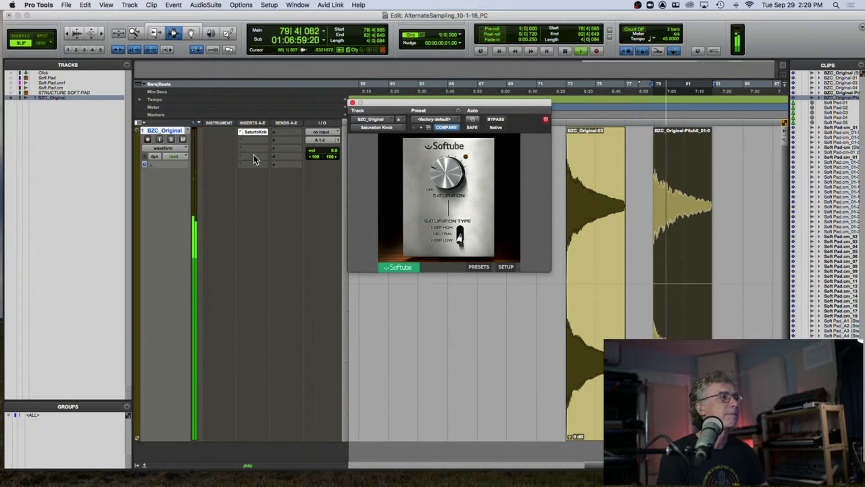
{"action": "left_click", "coordinate": [496, 119]}
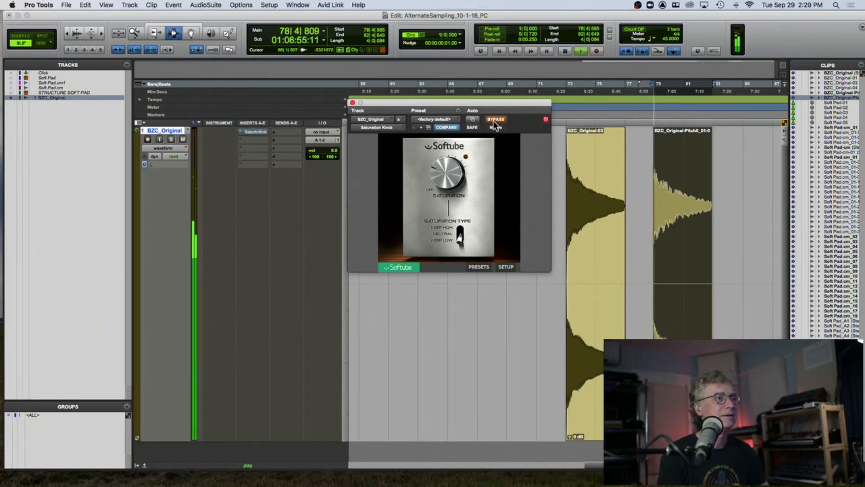
{"action": "left_click", "coordinate": [496, 119]}
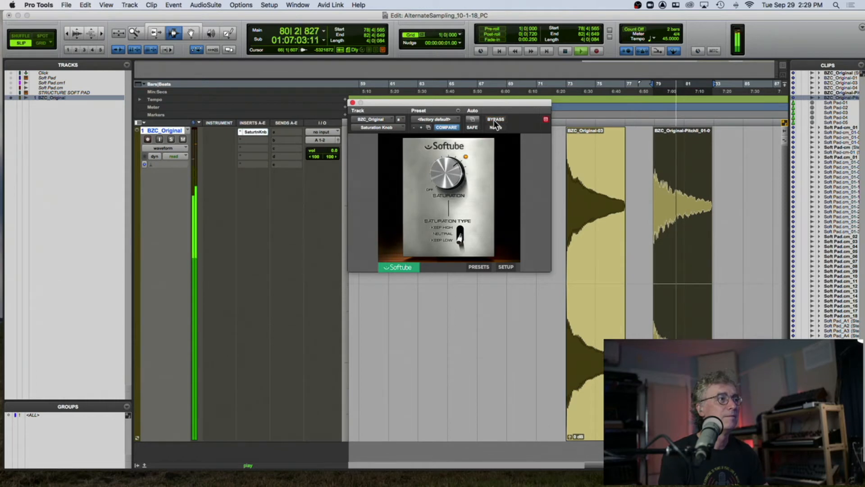
{"action": "key", "text": "space"}
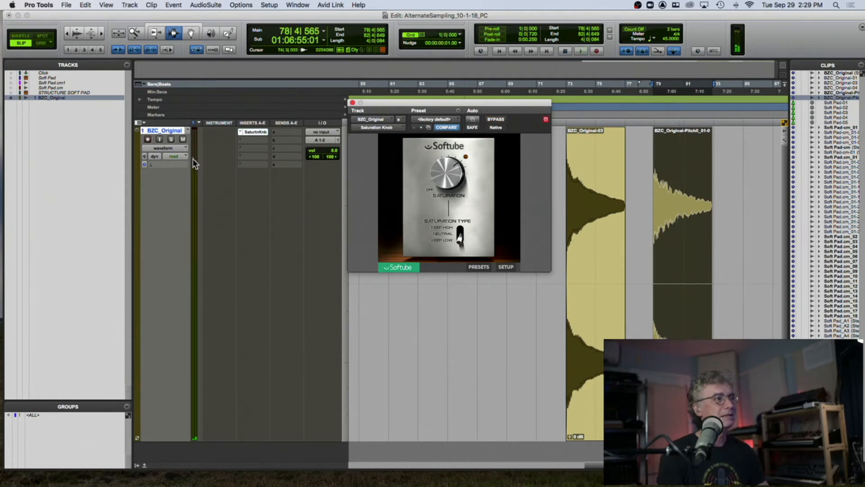
- Zoom in on the rendered bell clip and close the Saturation Knob window
{"action": "scroll", "coordinate": [708, 282], "scroll_direction": "down", "scroll_amount": 2}
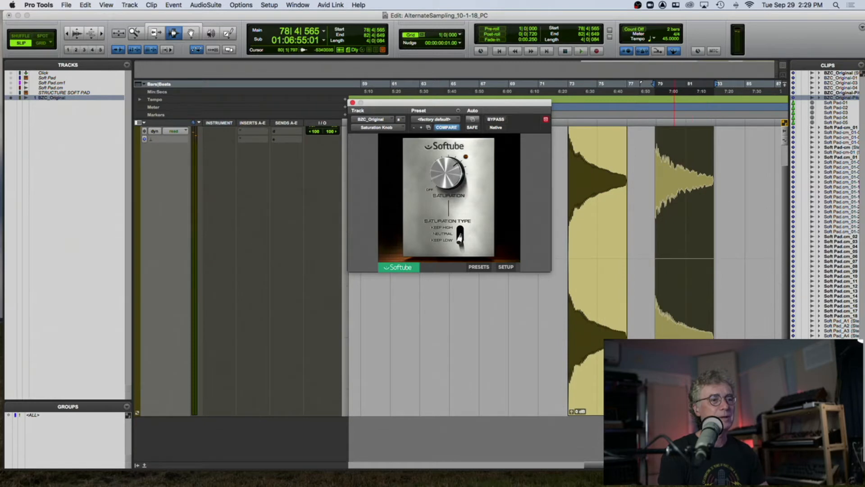
{"action": "left_click_drag", "start_coordinate": [659, 412], "coordinate": [658, 417]}
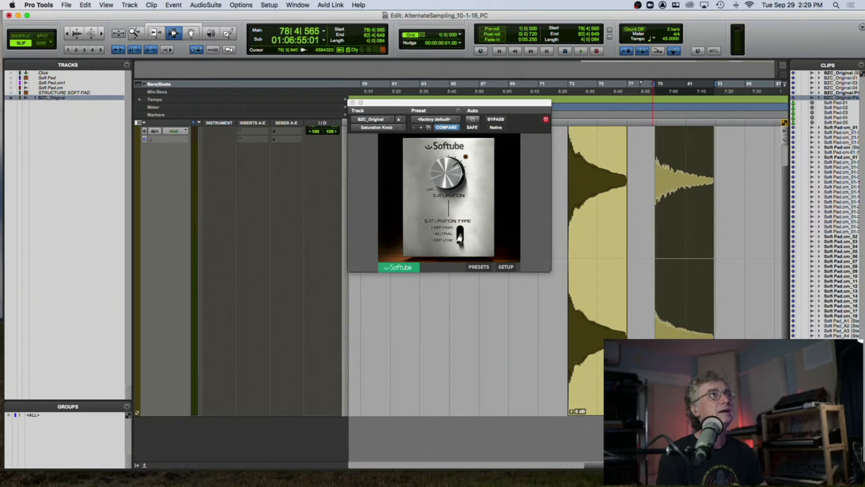
{"action": "key", "text": "t"}
{"action": "key", "text": "t"}
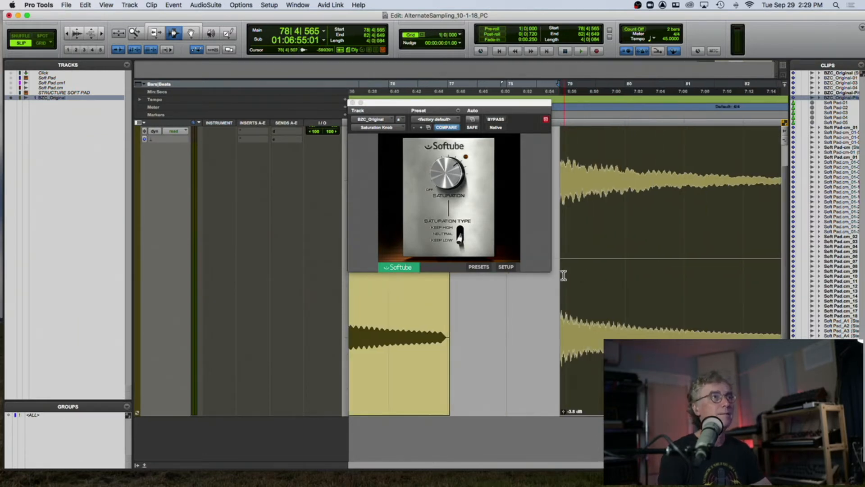
{"action": "scroll", "coordinate": [563, 275], "scroll_direction": "right", "scroll_amount": 4}
{"action": "key", "text": "ctrl+Up"}
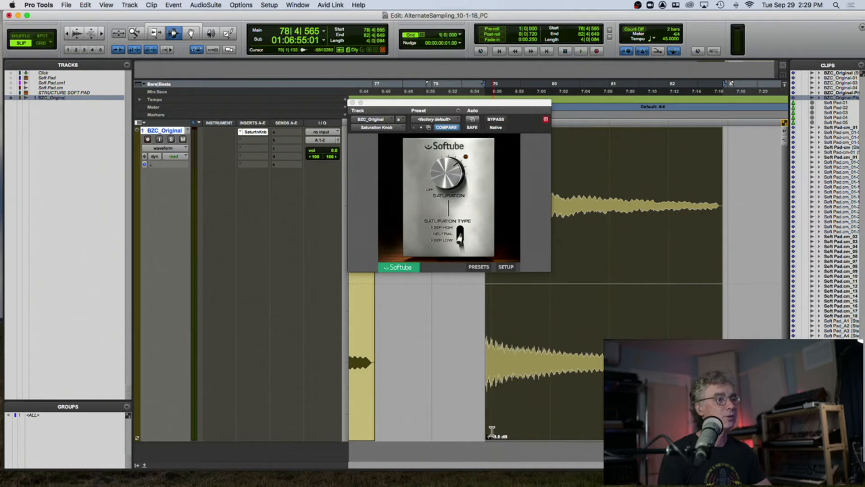
{"action": "left_click", "coordinate": [353, 102]}
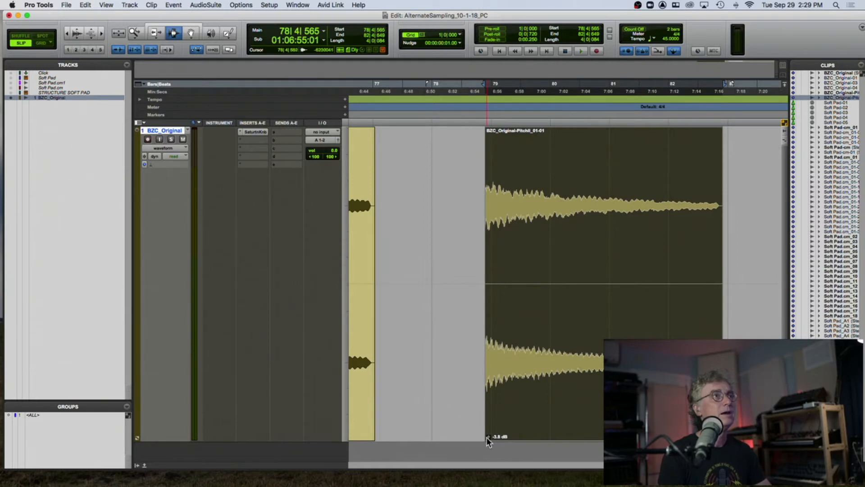
- Reduce the rendered bell clip's gain by a few decibels
{"action": "left_click_drag", "start_coordinate": [488, 437], "coordinate": [488, 435]}
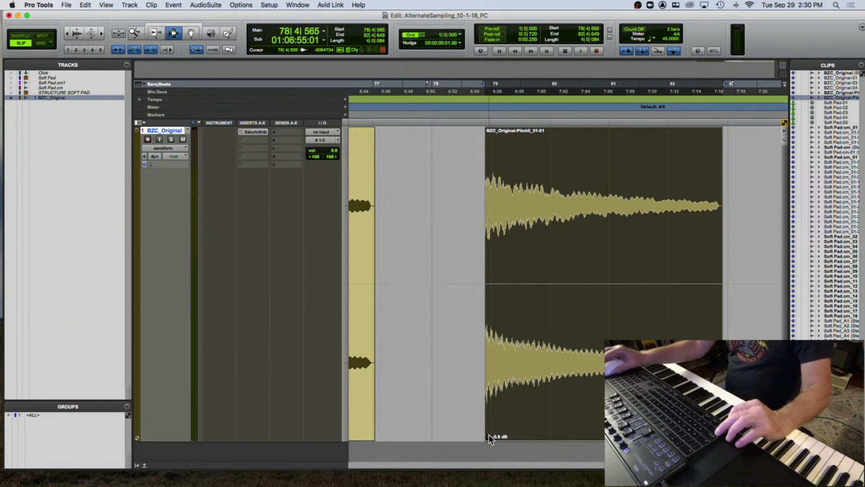
{"action": "key", "text": "ctrl+shift+Down"}
{"action": "key", "text": "ctrl+shift+Down"}
{"action": "key", "text": "ctrl+shift+Down"}
{"action": "key", "text": "ctrl+shift+Down"}
{"action": "key", "text": "ctrl+shift+Down"}
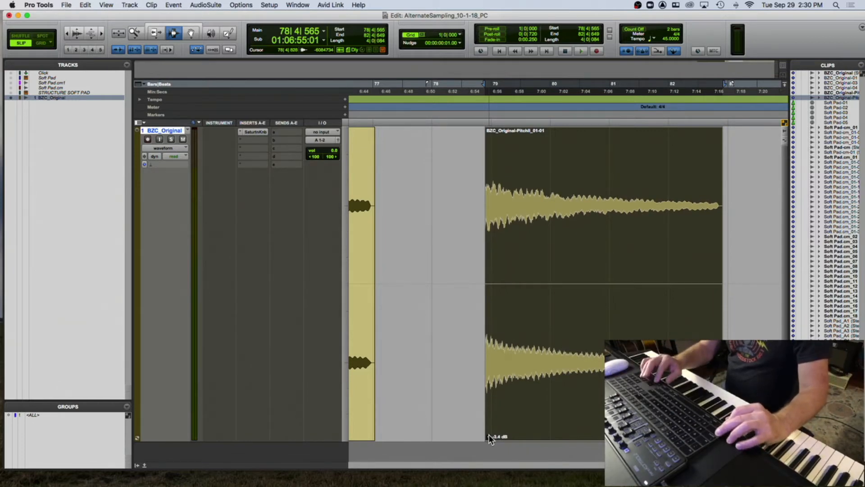
{"action": "key", "text": "ctrl+shift+Down"}
{"action": "key", "text": "ctrl+shift+Down"}
{"action": "key", "text": "ctrl+shift+Down"}
{"action": "key", "text": "ctrl+shift+Down"}
{"action": "key", "text": "ctrl+shift+Down"}
{"action": "key", "text": "ctrl+shift+Down"}
{"action": "key", "text": "ctrl+shift+Down"}
{"action": "key", "text": "ctrl+shift+Down"}
{"action": "key", "text": "ctrl+shift+Down"}
{"action": "key", "text": "ctrl+shift+Up"}
{"action": "key", "text": "ctrl+shift+Up"}
{"action": "key", "text": "ctrl+shift+Up"}
{"action": "key", "text": "ctrl+shift+Up"}
{"action": "key", "text": "ctrl+shift+Up"}
{"action": "key", "text": "ctrl+shift+Up"}
{"action": "key", "text": "ctrl+shift+Up"}
{"action": "key", "text": "ctrl+shift+Up"}
{"action": "key", "text": "ctrl+shift+Up"}
{"action": "key", "text": "ctrl+shift+Up"}
{"action": "key", "text": "ctrl+shift+Up"}
{"action": "key", "text": "ctrl+shift+Up"}
{"action": "key", "text": "ctrl+shift+Up"}
{"action": "key", "text": "ctrl+shift+Up"}
{"action": "key", "text": "ctrl+shift+Up"}
{"action": "key", "text": "ctrl+shift+Up"}
{"action": "key", "text": "ctrl+shift+Up"}
{"action": "key", "text": "ctrl+shift+Up"}
{"action": "key", "text": "ctrl+shift+Up"}
{"action": "key", "text": "ctrl+shift+Down"}
{"action": "key", "text": "ctrl+shift+Down"}
{"action": "key", "text": "ctrl+shift+Down"}
{"action": "key", "text": "ctrl+shift+Down"}
{"action": "left_click", "coordinate": [489, 434]}
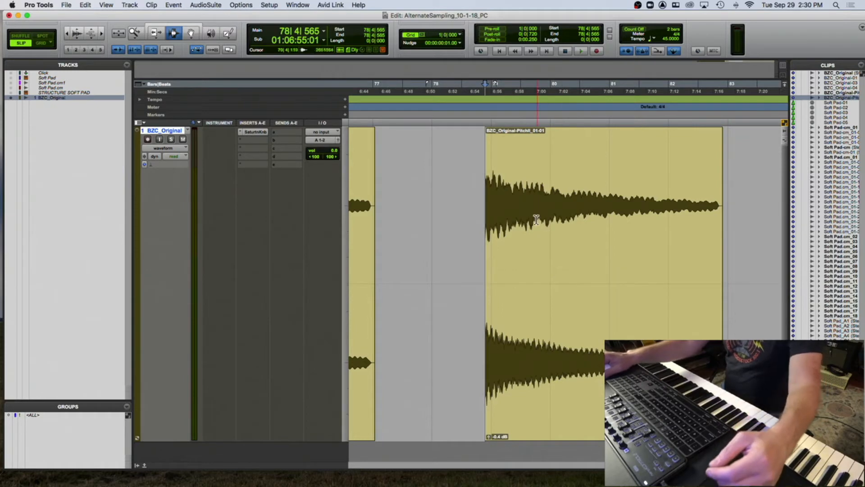
- Preview the rendered bell clip and lower its clip gain to about -6.5 dB
{"action": "double_click", "coordinate": [534, 239]}
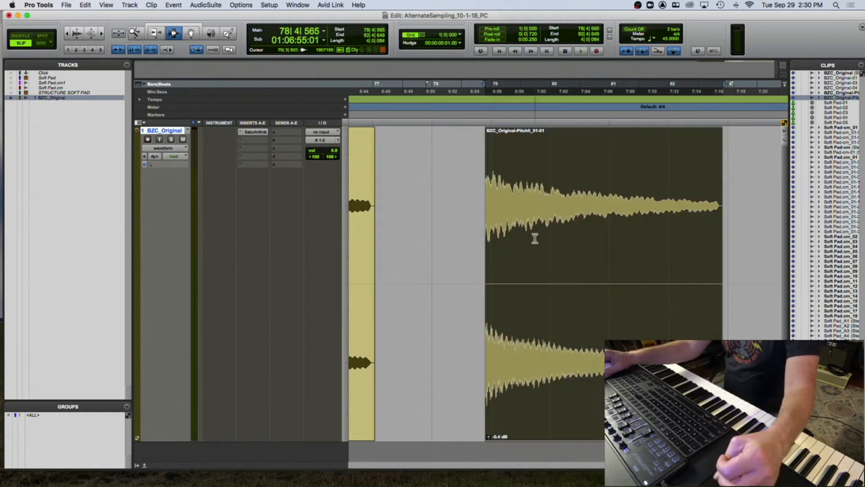
{"action": "key", "text": "space"}
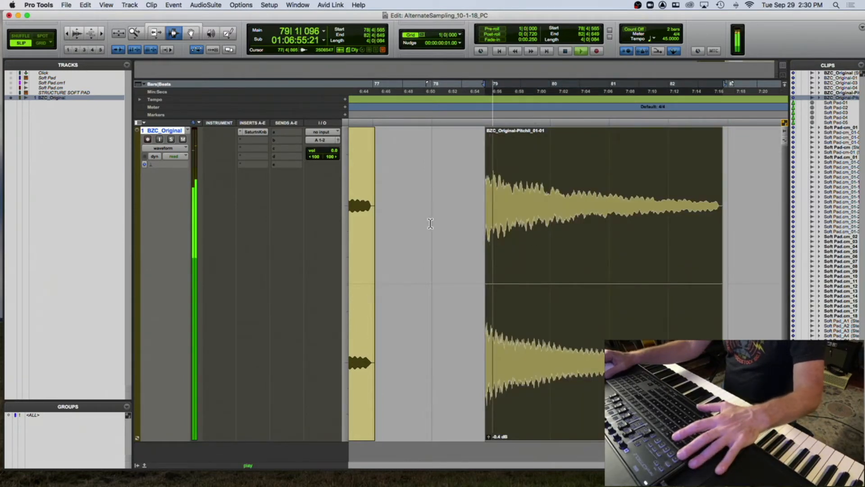
{"action": "key", "text": "space"}
{"action": "left_click_drag", "start_coordinate": [488, 438], "coordinate": [488, 441]}
{"action": "key", "text": "space"}
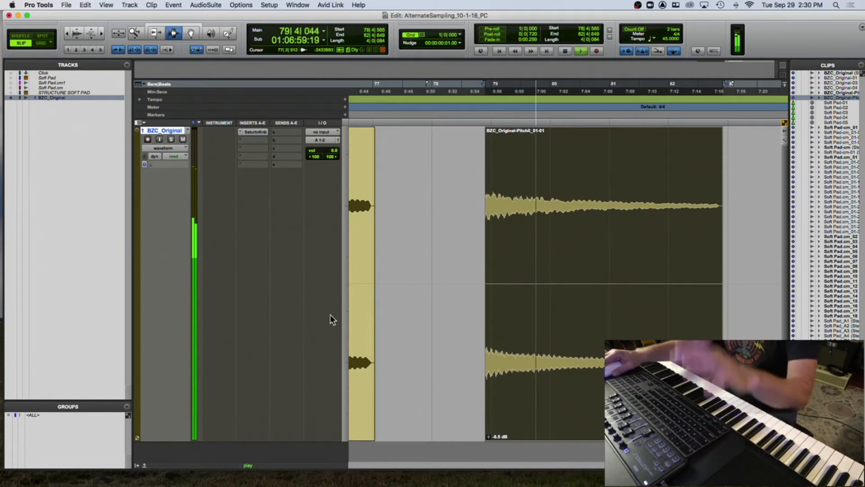
{"action": "key", "text": "space"}
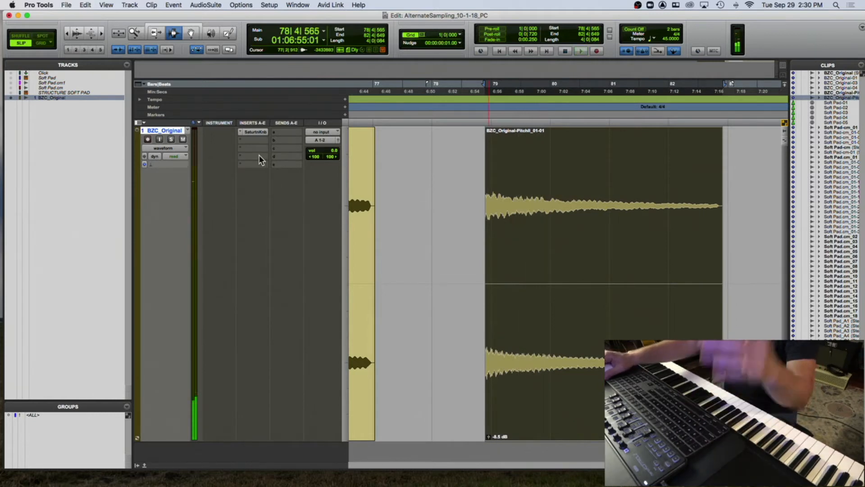
- Insert AIR Multi-Chorus on the bell track's second insert slot
{"action": "left_click", "coordinate": [241, 139]}
{"action": "mouse_move", "coordinate": [289, 140]}
{"action": "mouse_move", "coordinate": [347, 139]}
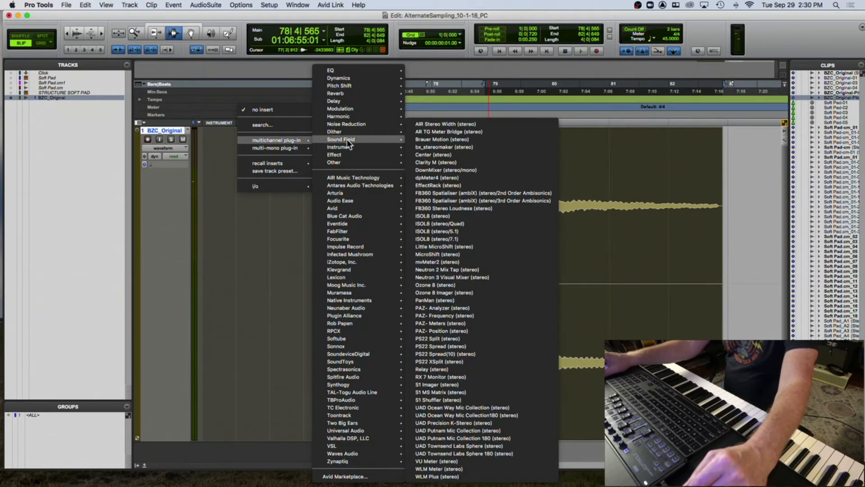
{"action": "mouse_move", "coordinate": [349, 177]}
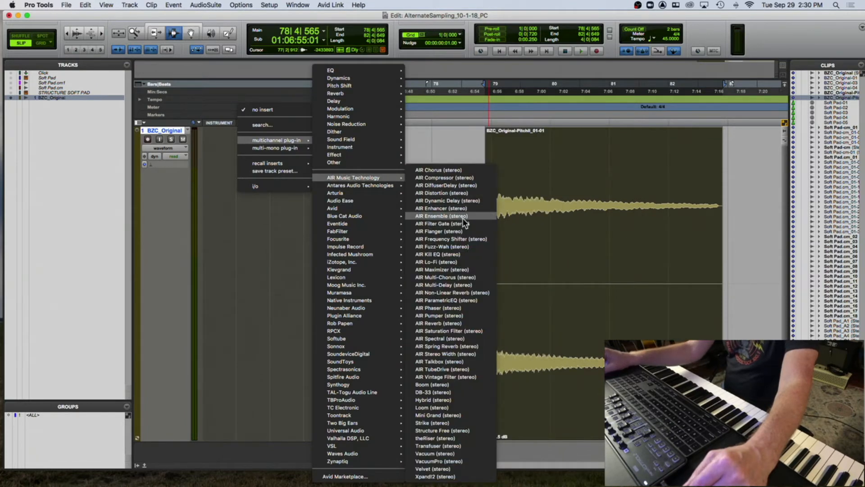
{"action": "left_click", "coordinate": [445, 278]}
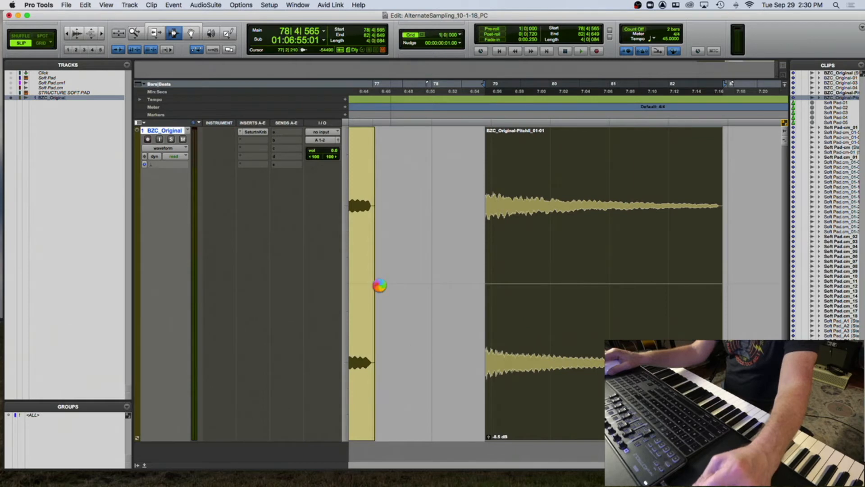
- Load the 02 Soft Chorus preset in Multi-Chorus and raise its mix while previewing the bell clip
{"action": "left_click", "coordinate": [435, 120]}
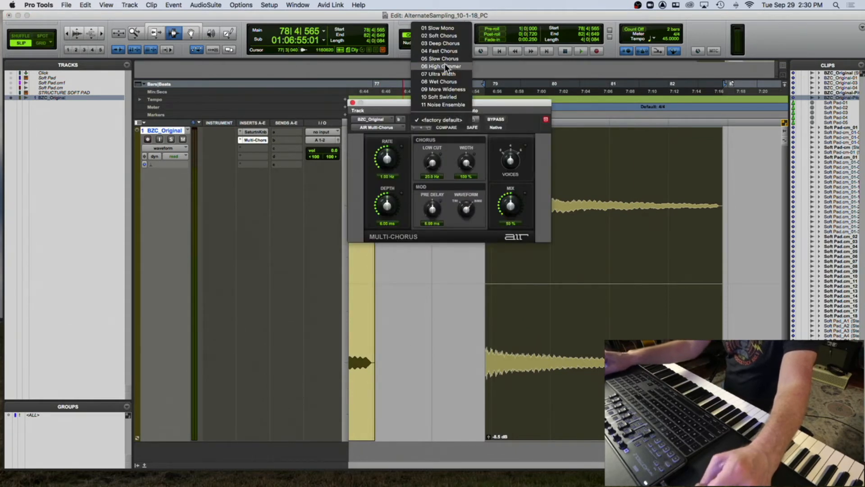
{"action": "left_click", "coordinate": [447, 34]}
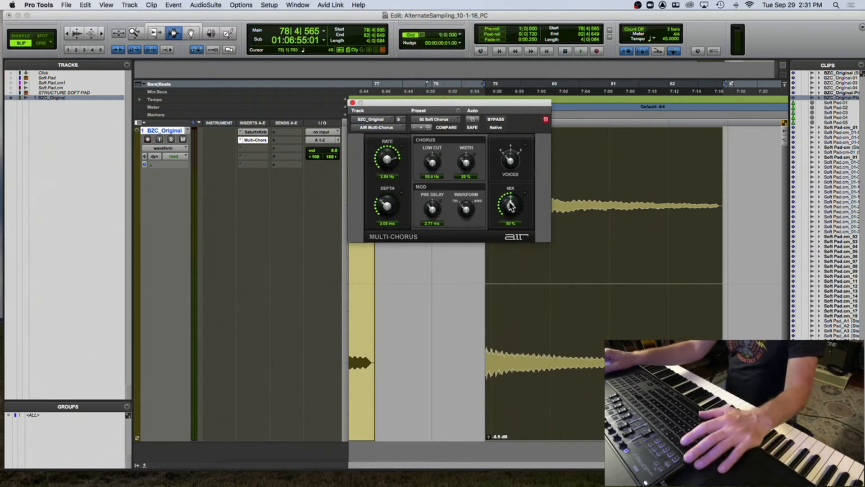
{"action": "key", "text": "space"}
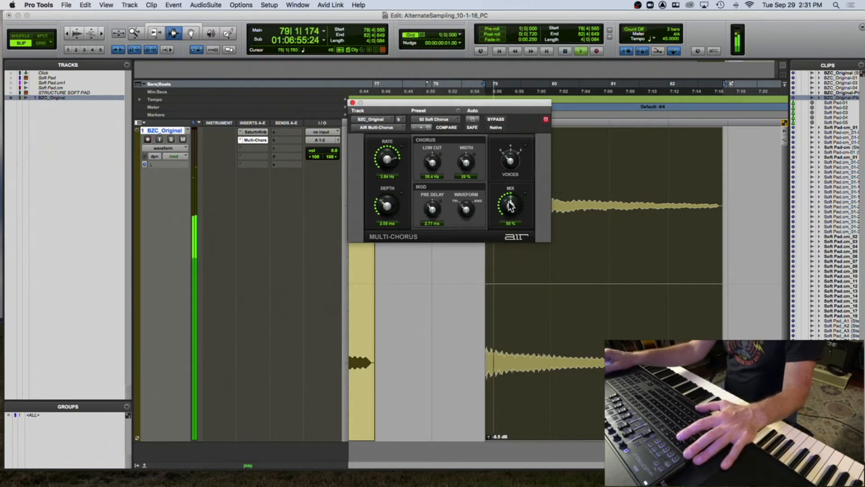
{"action": "left_click_drag", "start_coordinate": [510, 204], "coordinate": [509, 187]}
- Open the Saturation Knob plug-in, nudge its saturation up slightly while previewing, and close its window
{"action": "left_click", "coordinate": [250, 131]}
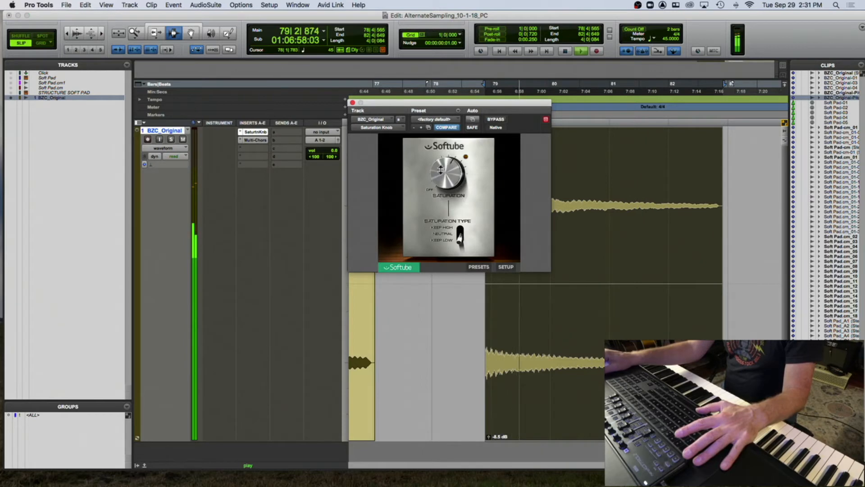
{"action": "key", "text": "space"}
{"action": "key", "text": "space"}
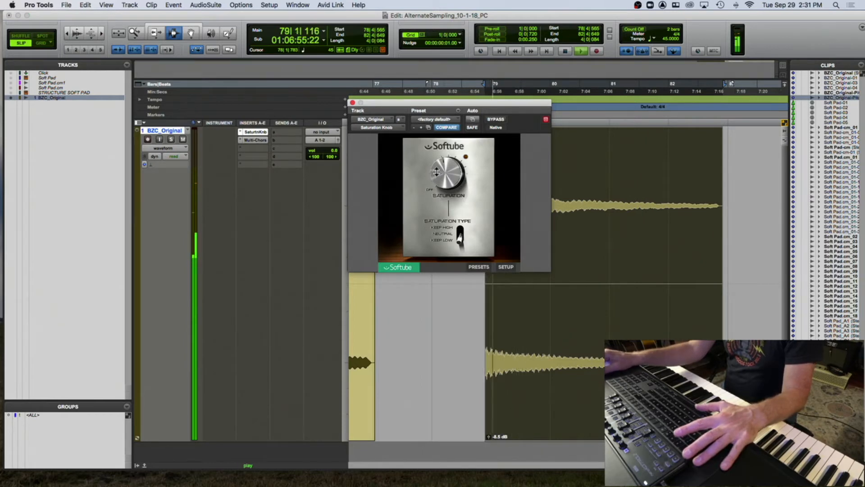
{"action": "left_click_drag", "start_coordinate": [437, 172], "coordinate": [438, 167]}
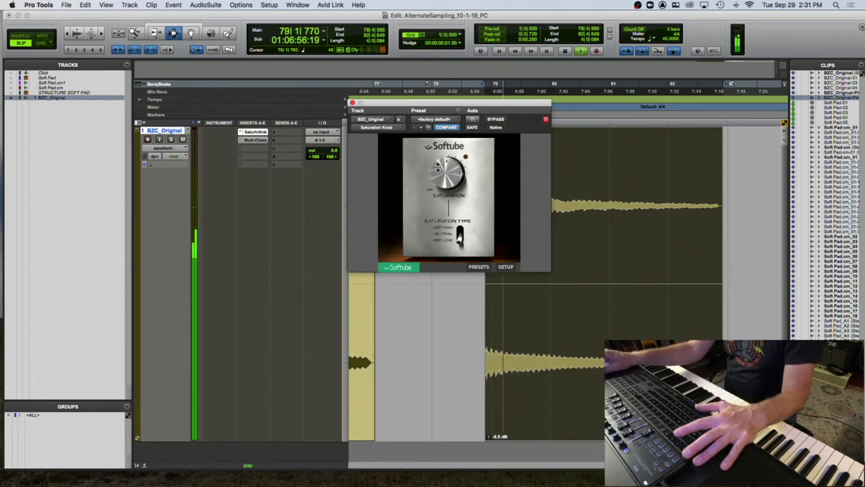
{"action": "left_click", "coordinate": [252, 139], "text": "super"}
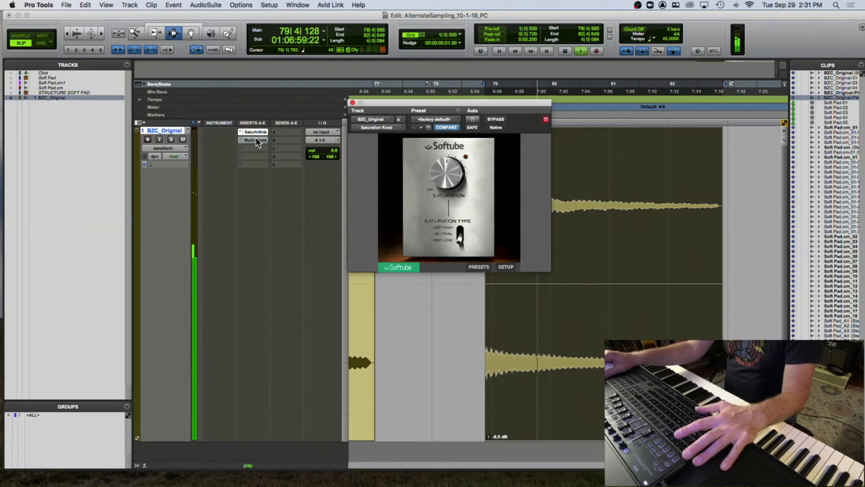
{"action": "key", "text": "space"}
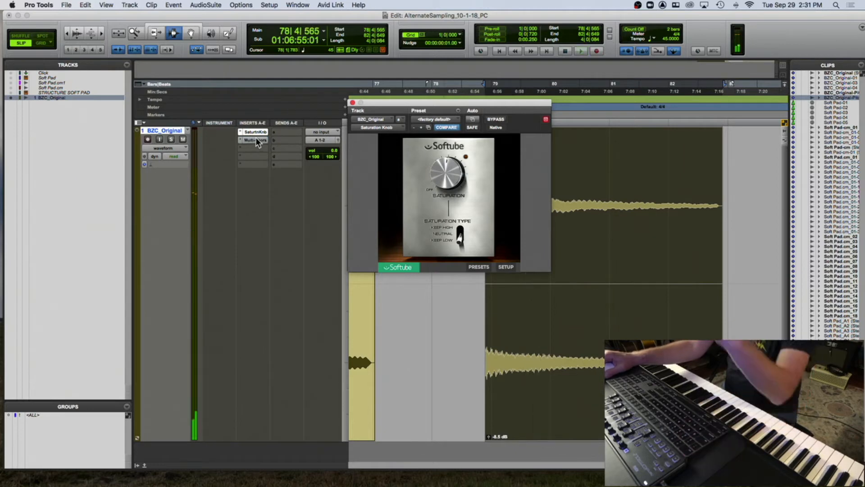
{"action": "left_click", "coordinate": [352, 103]}
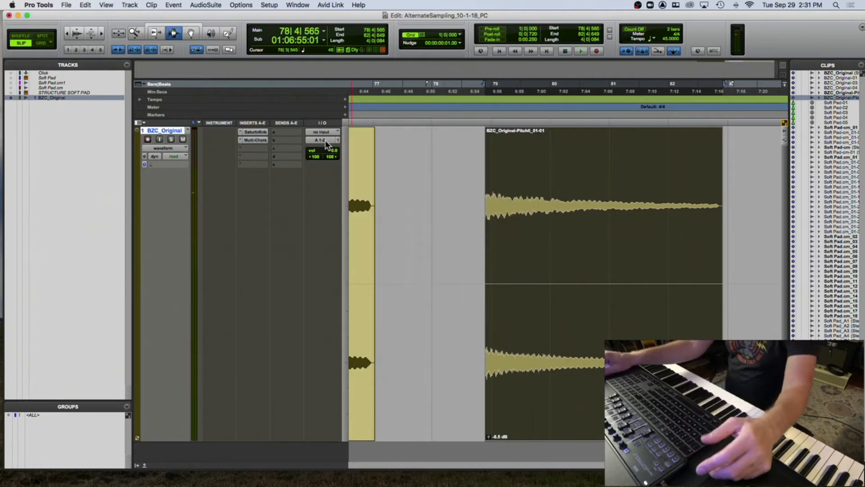
- Insert D-Verb on the bell track's third insert slot and load its Vocal Plate preset
{"action": "left_click", "coordinate": [243, 148]}
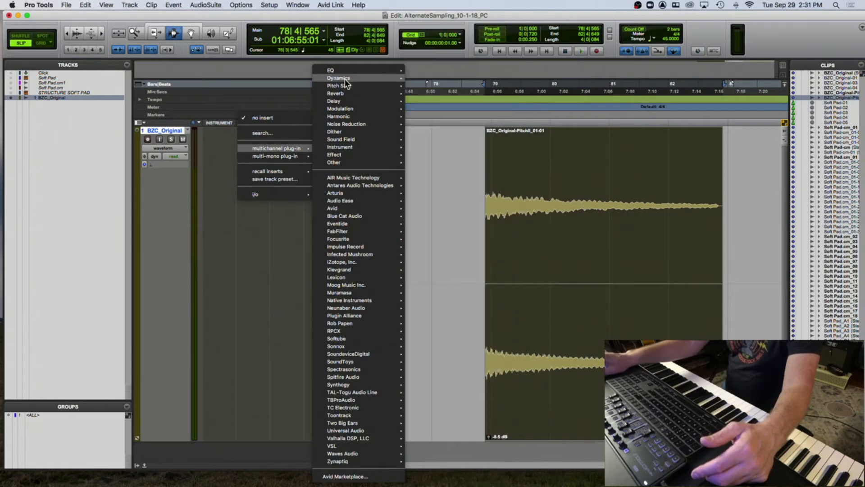
{"action": "mouse_move", "coordinate": [346, 93]}
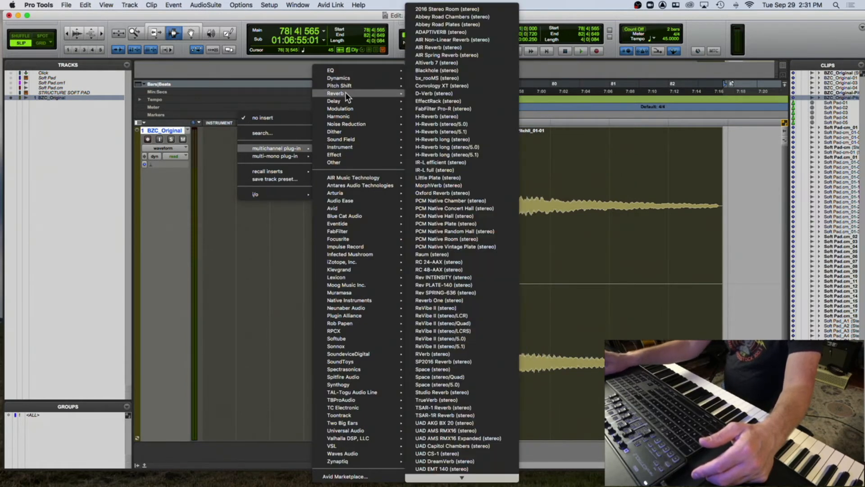
{"action": "left_click", "coordinate": [453, 93]}
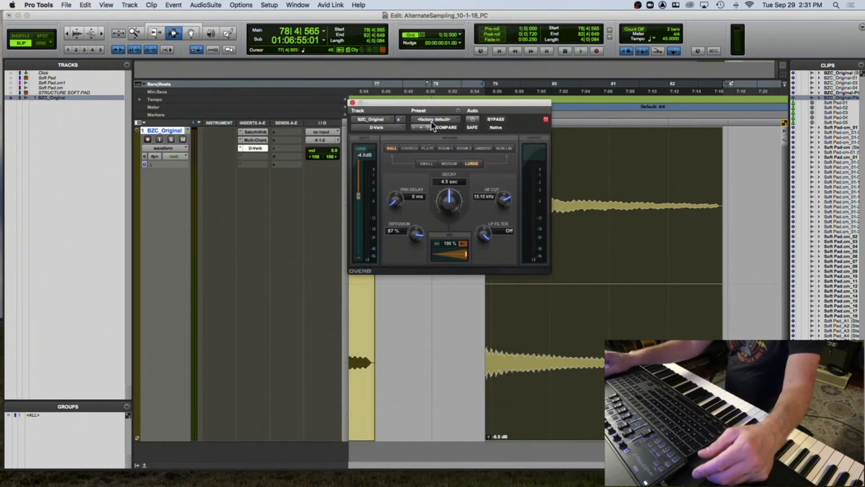
{"action": "left_click", "coordinate": [433, 120]}
{"action": "left_click", "coordinate": [434, 82]}
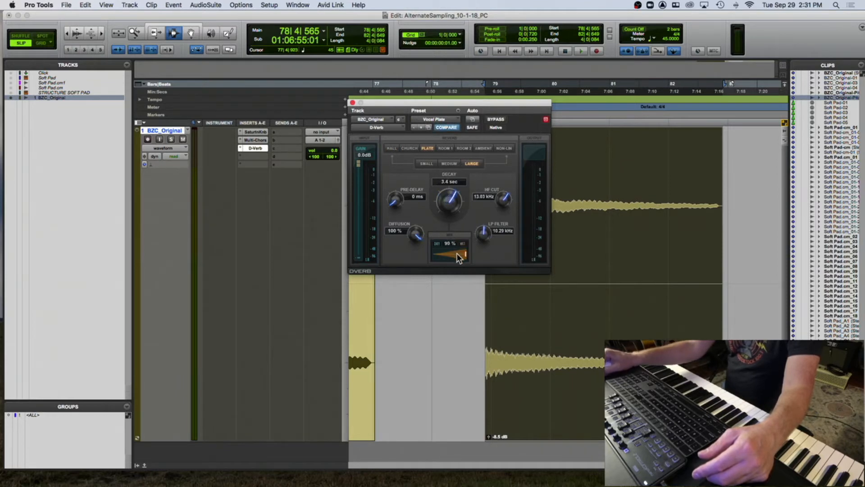
- Set the D-Verb wet/dry mix to about 65% while previewing the bell clip
{"action": "left_click_drag", "start_coordinate": [444, 258], "coordinate": [440, 258]}
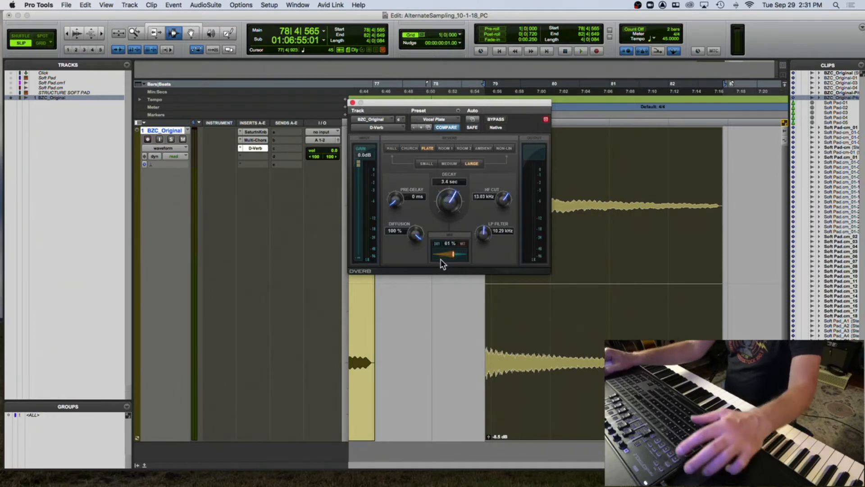
{"action": "key", "text": "space"}
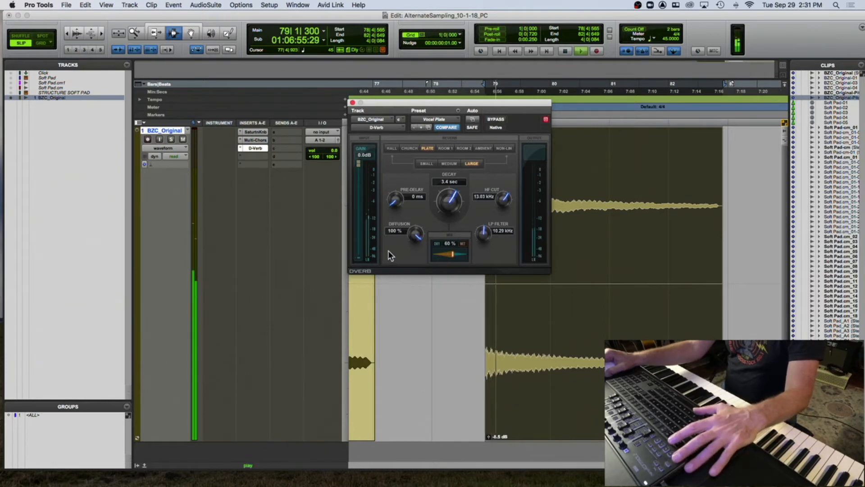
{"action": "left_click_drag", "start_coordinate": [451, 250], "coordinate": [454, 253]}
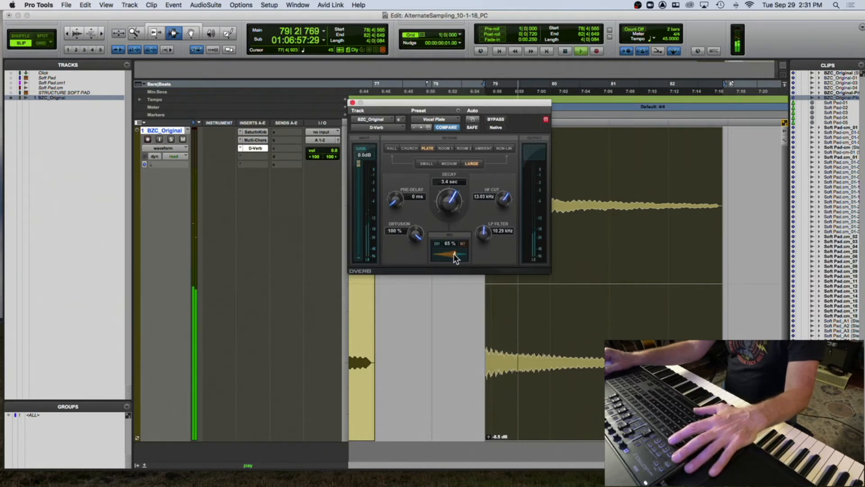
{"action": "key", "text": "space"}
- Set the D-Verb HF cut to 7.53 kHz and the decay to 5.9 sec while previewing
{"action": "key", "text": "space"}
{"action": "left_click_drag", "start_coordinate": [507, 202], "coordinate": [447, 190]}
{"action": "key", "text": "space"}
{"action": "key", "text": "space"}
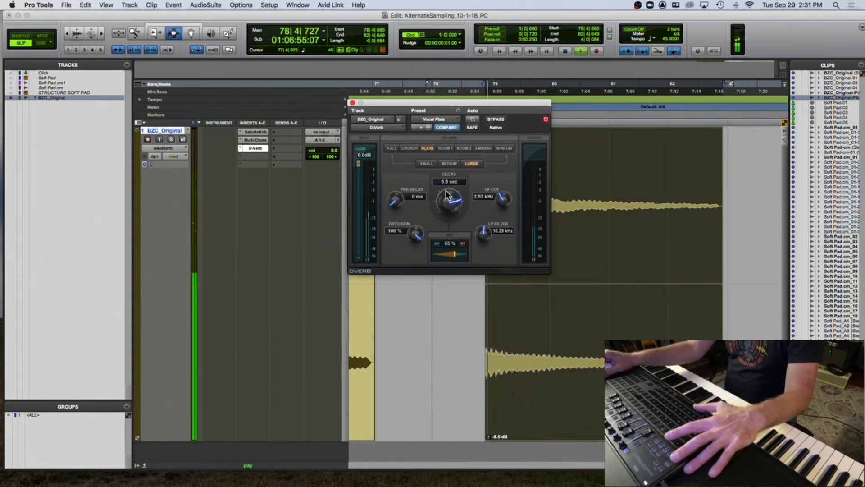
- Zoom out to show both bell clips and preview the original bell clip through the effect chain
{"action": "left_click_drag", "start_coordinate": [401, 103], "coordinate": [128, 52]}
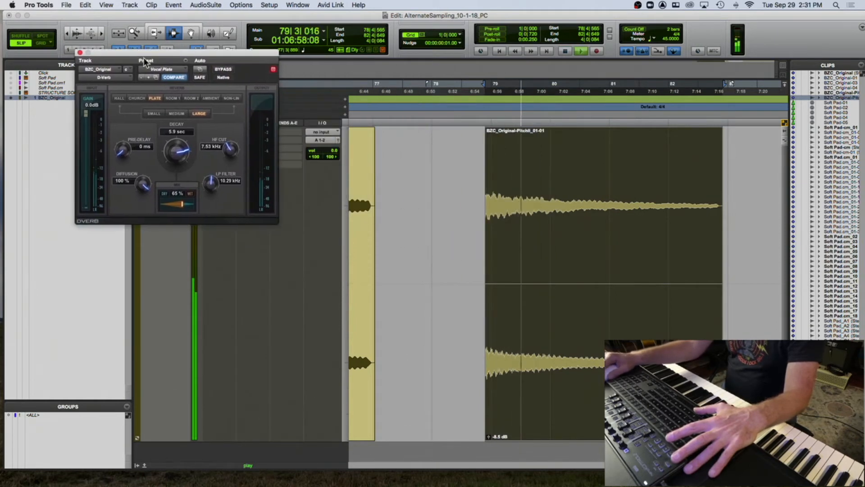
{"action": "left_click", "coordinate": [477, 188]}
{"action": "key", "text": "super+bracketleft"}
{"action": "key", "text": "super+bracketleft"}
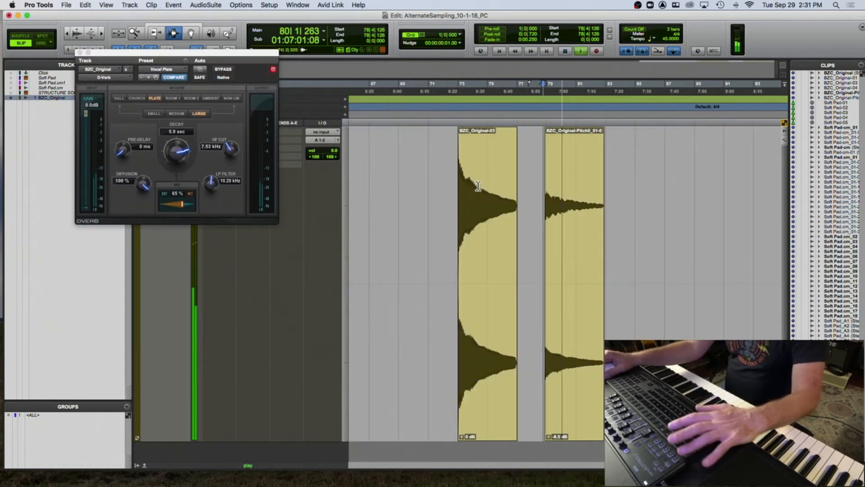
{"action": "left_click", "coordinate": [455, 191]}
{"action": "key", "text": "space"}
{"action": "left_click_drag", "start_coordinate": [198, 56], "coordinate": [272, 205]}
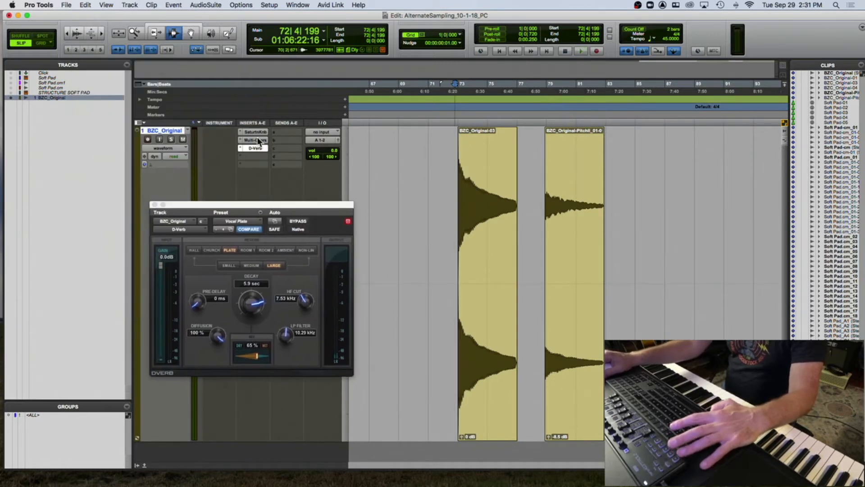
- Bypass the bell track's inserts to compare the dry and processed sound, then re-enable all three plug-ins
{"action": "left_click", "coordinate": [256, 131], "text": "shift+super"}
{"action": "left_click", "coordinate": [456, 181]}
{"action": "key", "text": "space"}
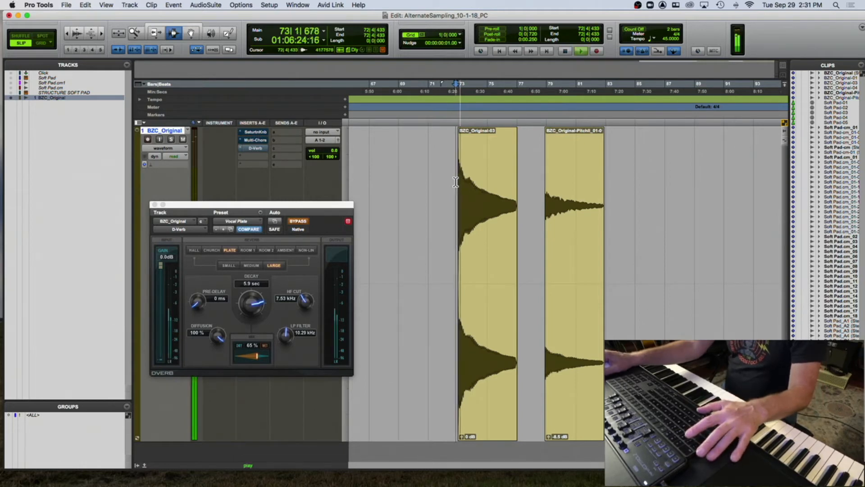
{"action": "key", "text": "space"}
{"action": "left_click", "coordinate": [259, 131], "text": "super"}
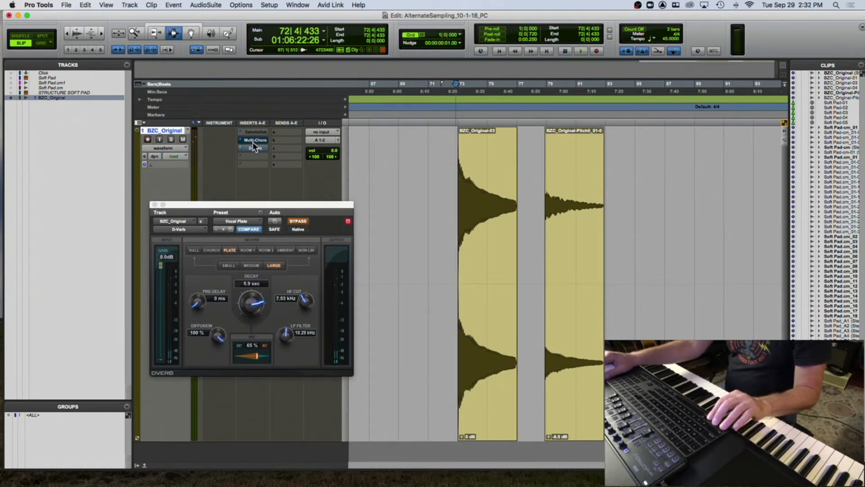
{"action": "left_click", "coordinate": [253, 131], "text": "super"}
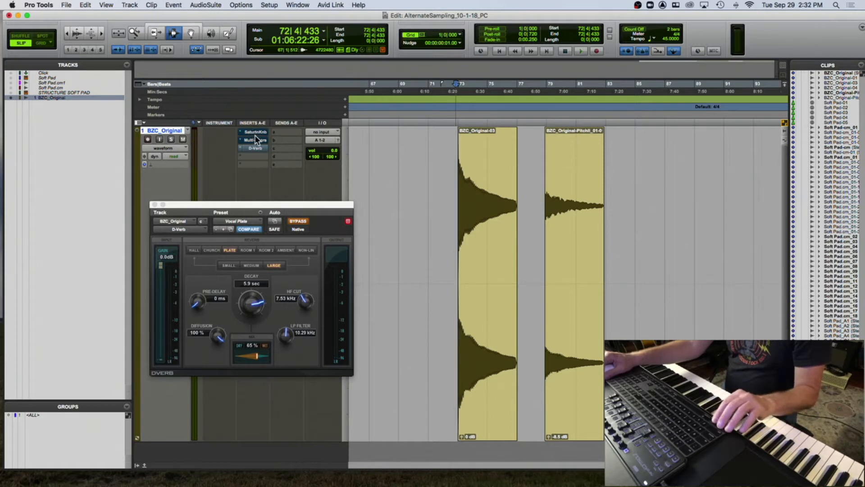
{"action": "right_click", "coordinate": [255, 131]}
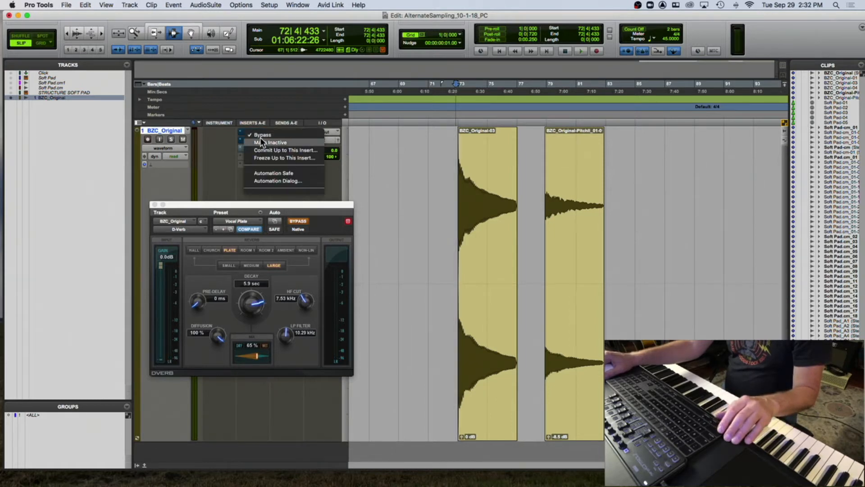
{"action": "left_click", "coordinate": [260, 135]}
{"action": "right_click", "coordinate": [258, 139]}
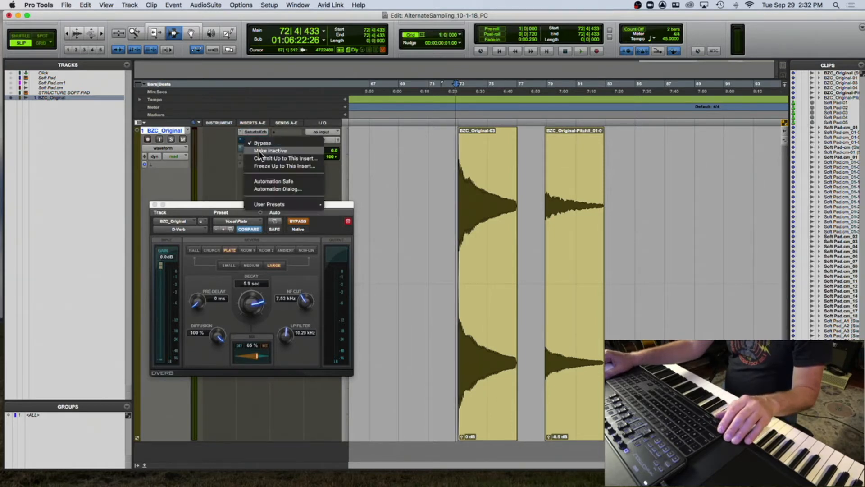
{"action": "left_click", "coordinate": [258, 151]}
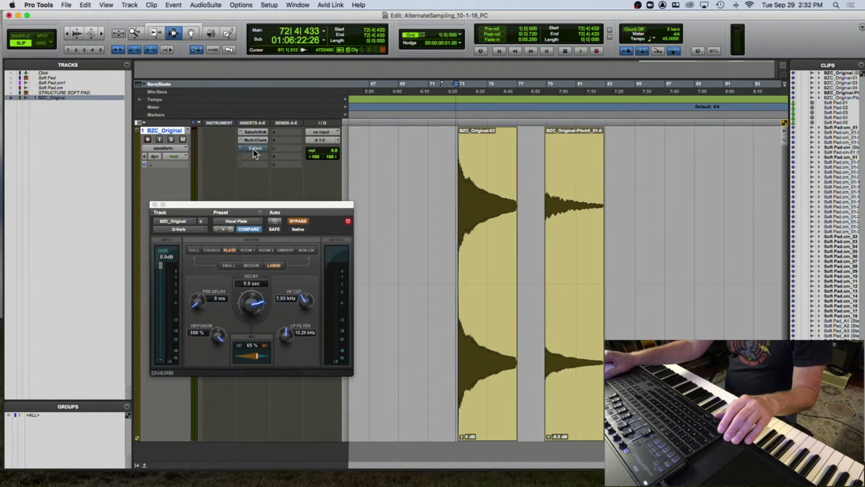
{"action": "right_click", "coordinate": [253, 148]}
{"action": "left_click", "coordinate": [260, 153]}
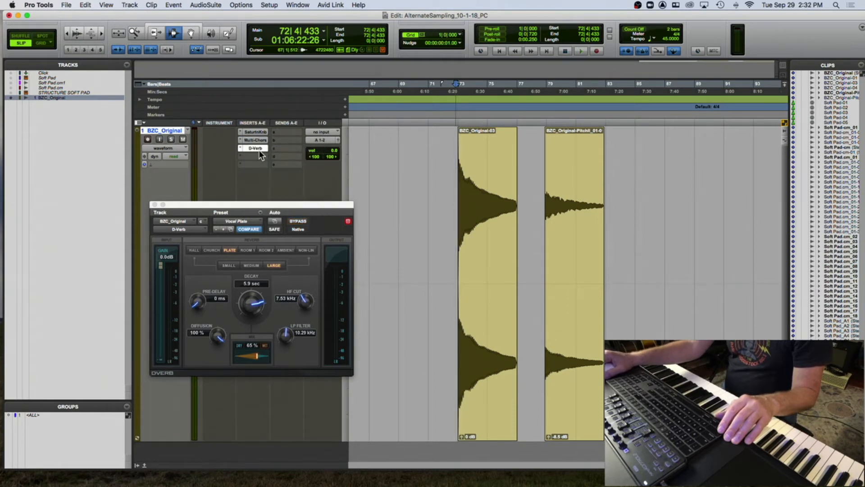
- Preview the pitched bell clip through the full effect chain
{"action": "left_click", "coordinate": [545, 174]}
{"action": "key", "text": "space"}
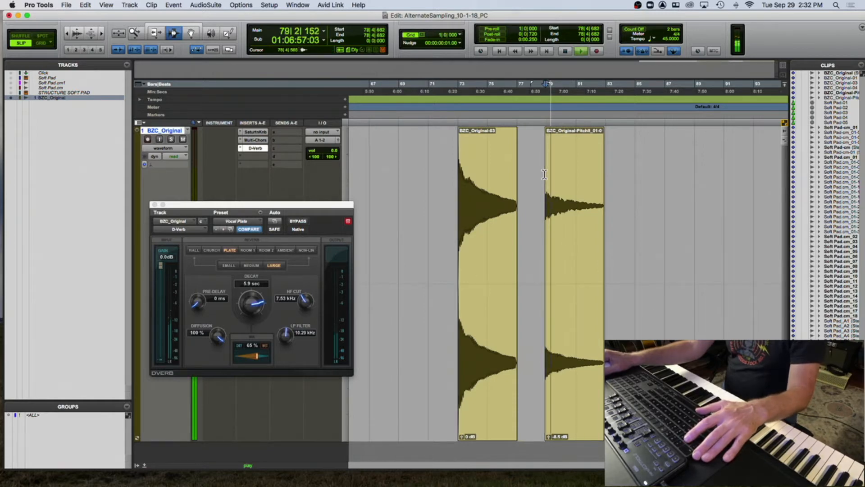
{"action": "key", "text": "space"}
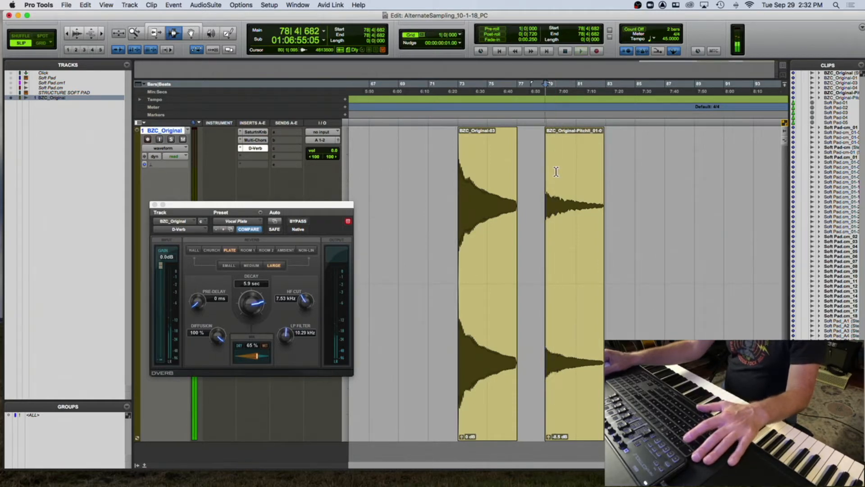
- Select the pitched bell clip and extend the selection about one bar past its end to include the reverb tail
{"action": "double_click", "coordinate": [561, 168]}
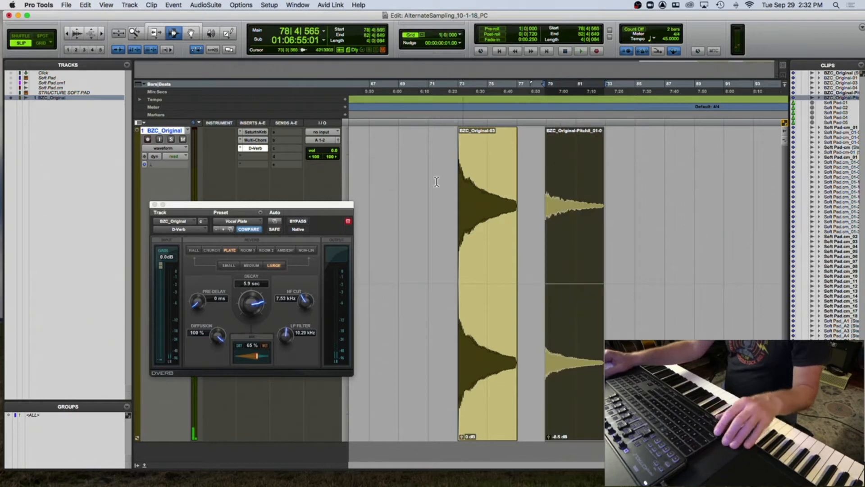
{"action": "left_click_drag", "start_coordinate": [608, 190], "coordinate": [639, 199]}
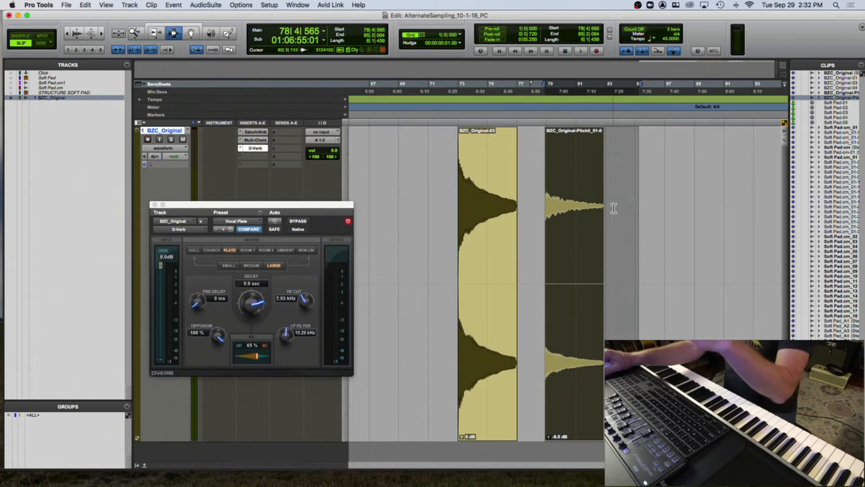
{"action": "left_click", "coordinate": [582, 214]}
{"action": "key", "text": "space"}
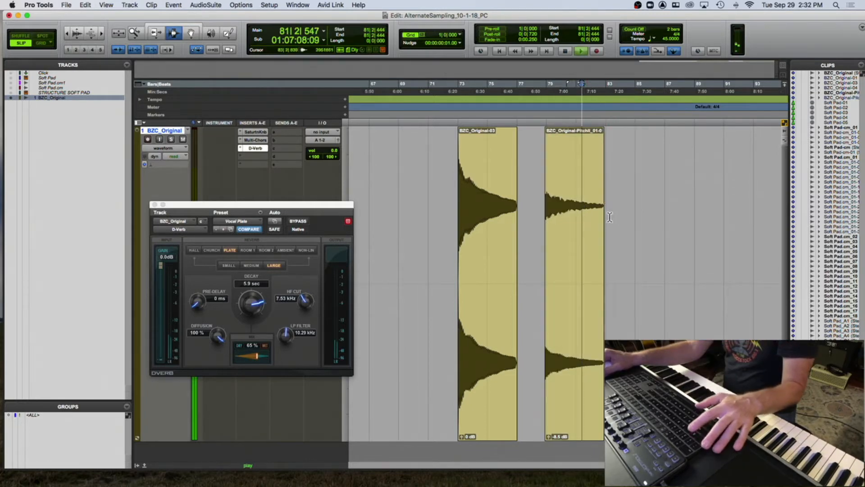
{"action": "left_click", "coordinate": [595, 212]}
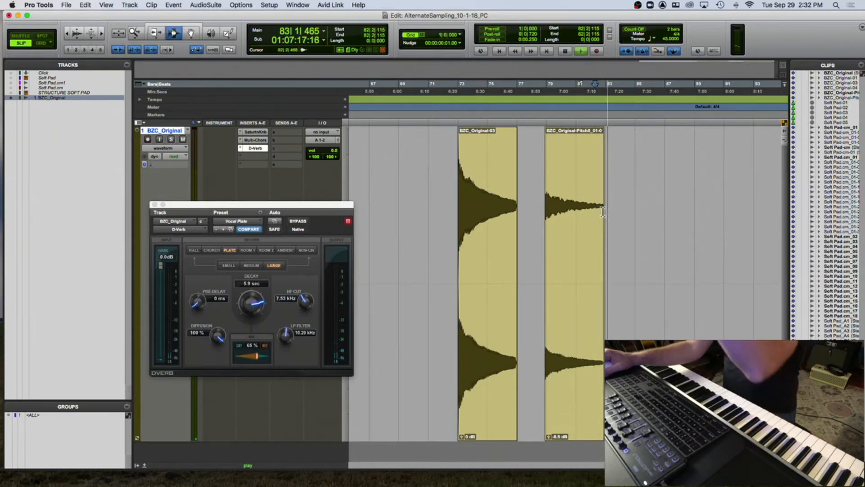
{"action": "key", "text": "space"}
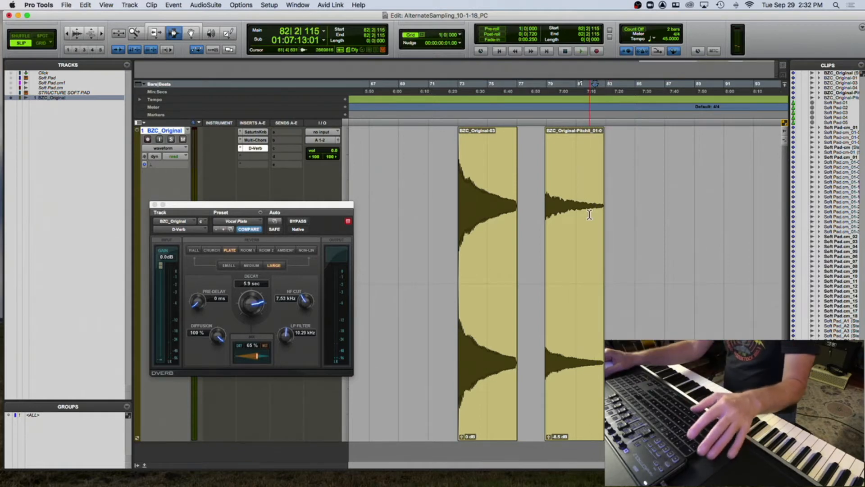
{"action": "double_click", "coordinate": [558, 208]}
{"action": "left_click_drag", "start_coordinate": [608, 209], "coordinate": [620, 208], "text": "shift"}
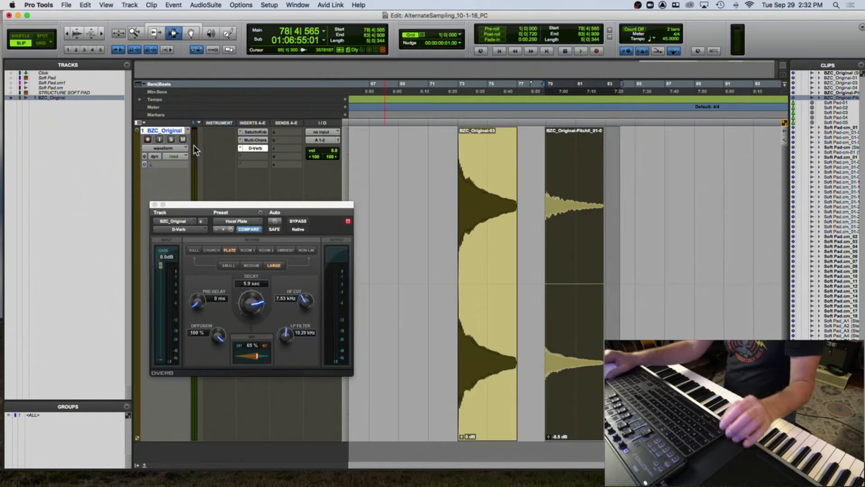
- Commit the bell track to a new track, setting the source track to Make Inactive
{"action": "right_click", "coordinate": [176, 131]}
{"action": "mouse_move", "coordinate": [192, 166]}
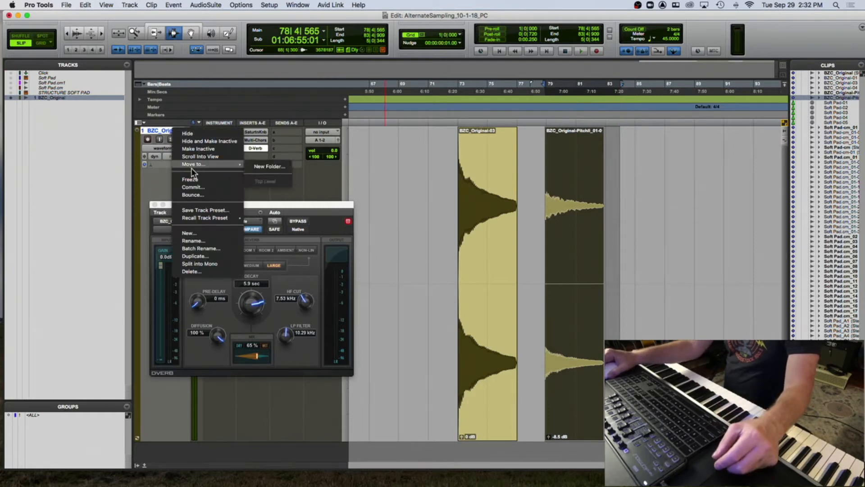
{"action": "left_click", "coordinate": [199, 188]}
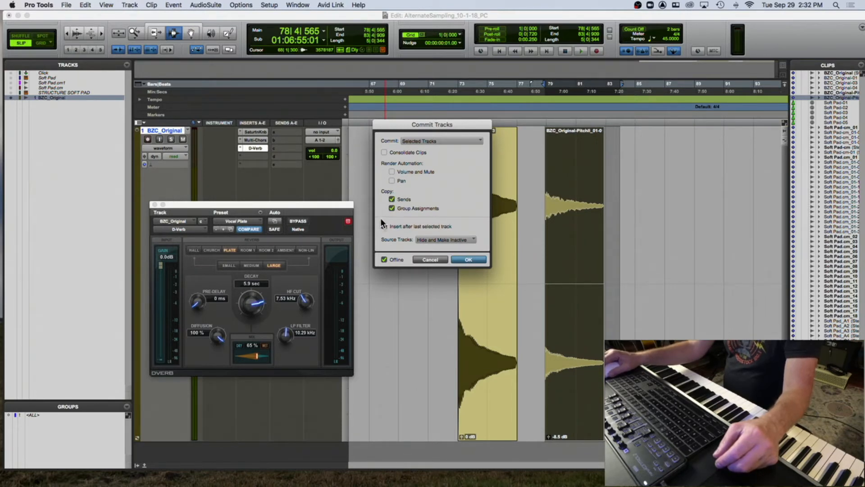
{"action": "left_click", "coordinate": [428, 237]}
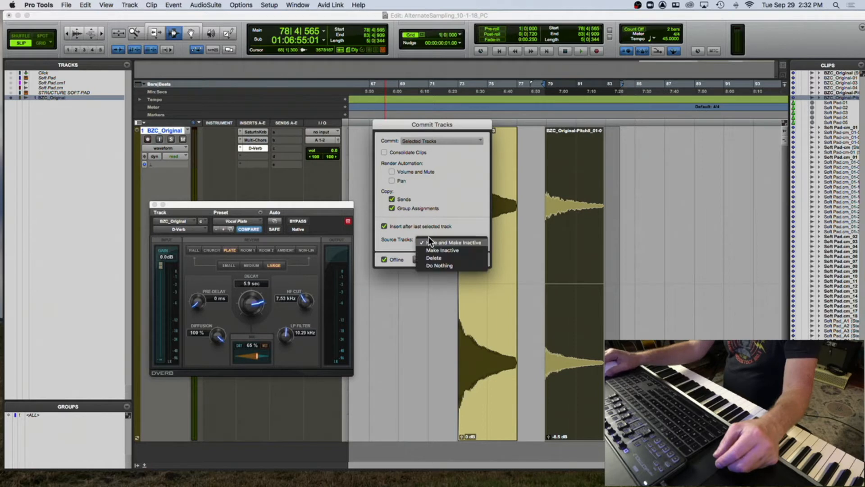
{"action": "left_click", "coordinate": [445, 258]}
{"action": "left_click", "coordinate": [467, 259]}
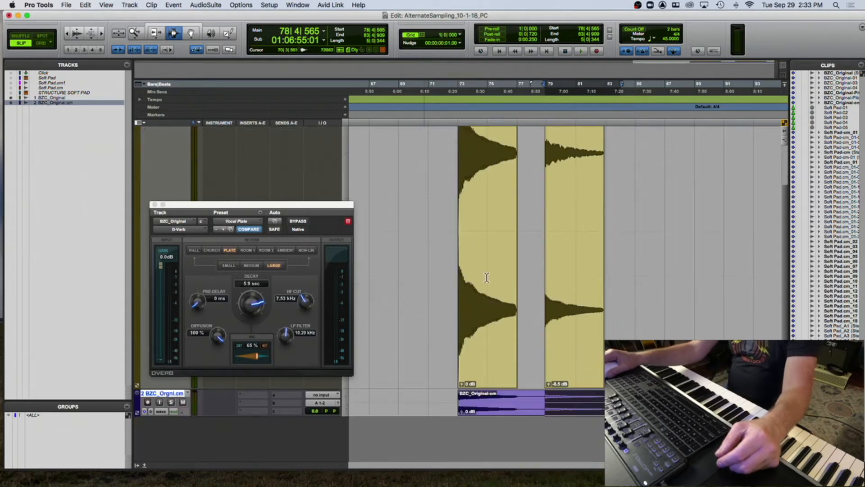
- Split the committed clip between the original and pitched bell sounds
{"action": "left_click", "coordinate": [539, 402]}
{"action": "key", "text": "super+e"}
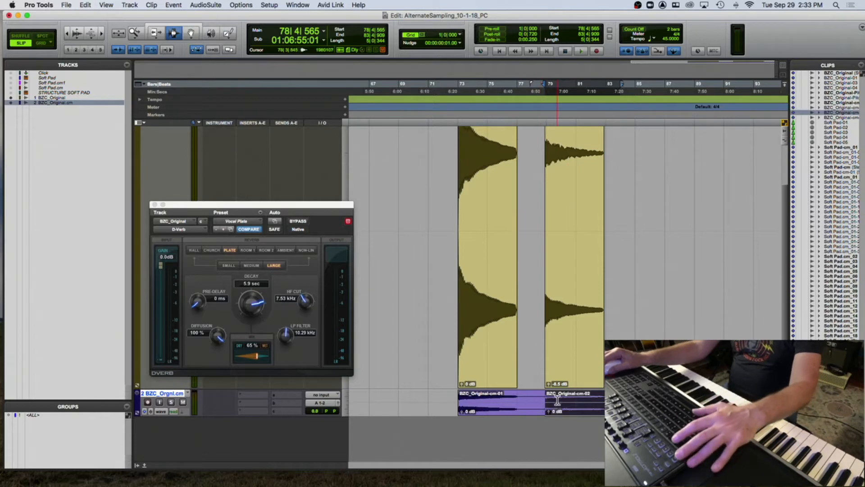
- Solo the committed track and preview its playback
{"action": "left_click", "coordinate": [171, 402]}
{"action": "key", "text": "space"}
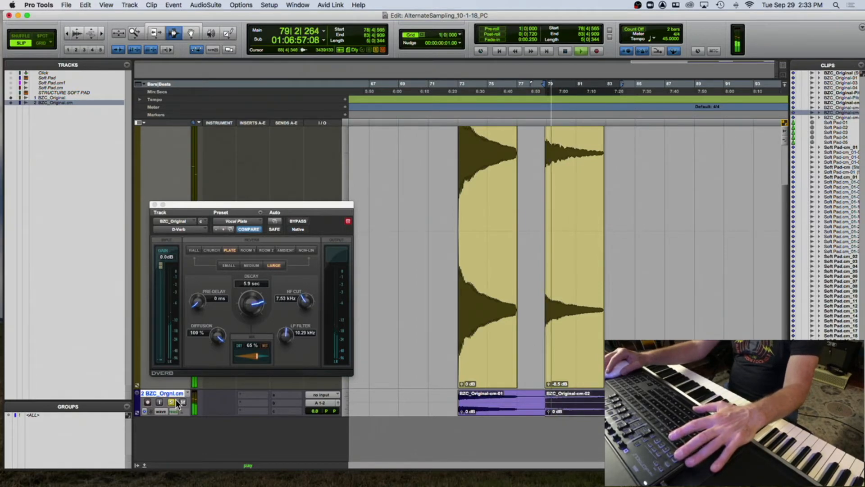
{"action": "key", "text": "space"}
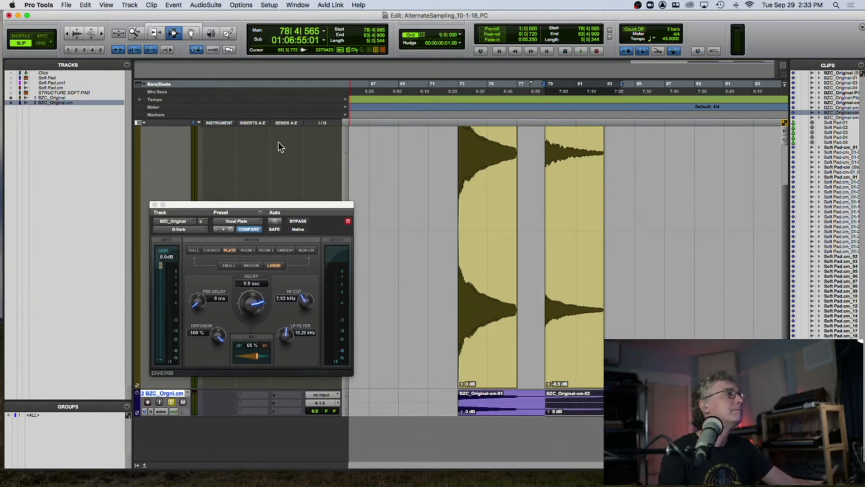
- Close the reverb plug-in window and select the pitched committed clip
{"action": "left_click", "coordinate": [155, 205]}
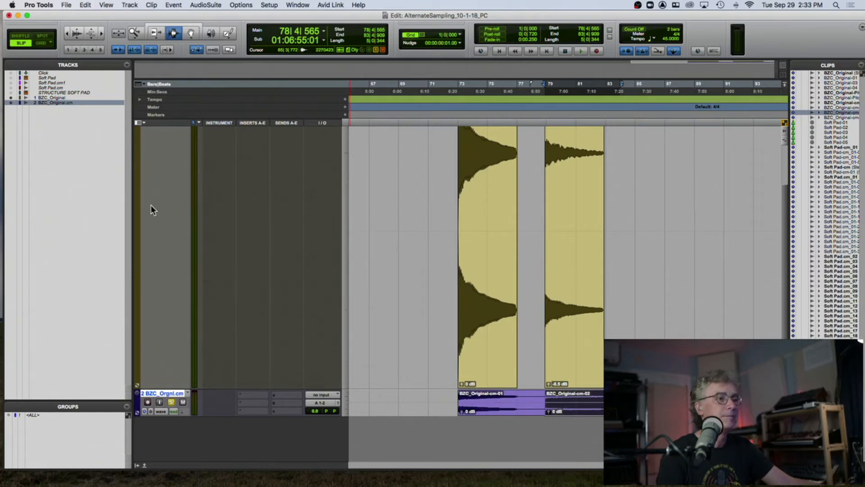
{"action": "left_click", "coordinate": [543, 401]}
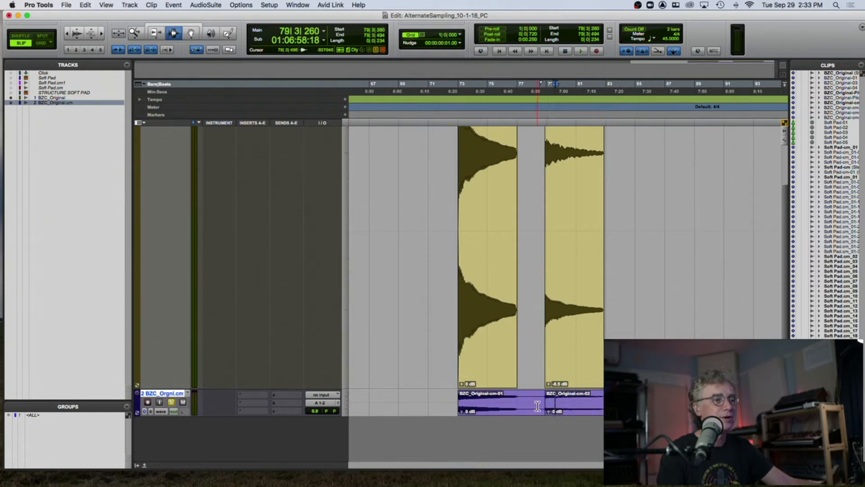
{"action": "double_click", "coordinate": [563, 404]}
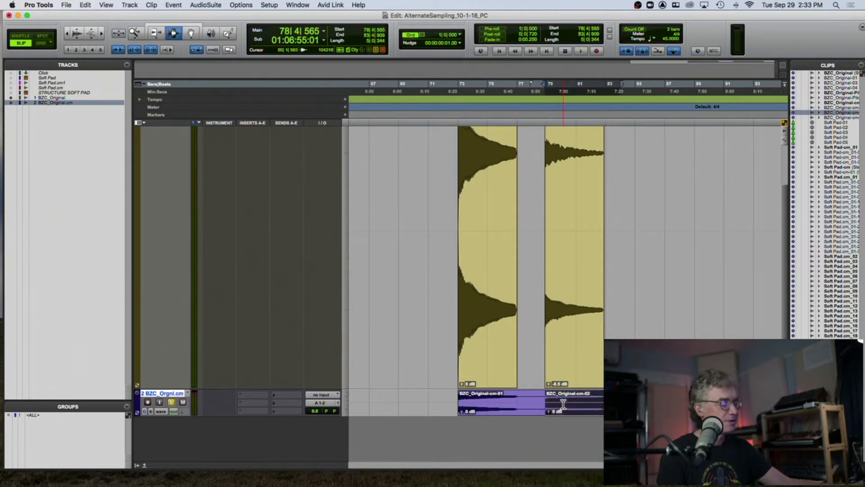
{"action": "right_click", "coordinate": [563, 404]}
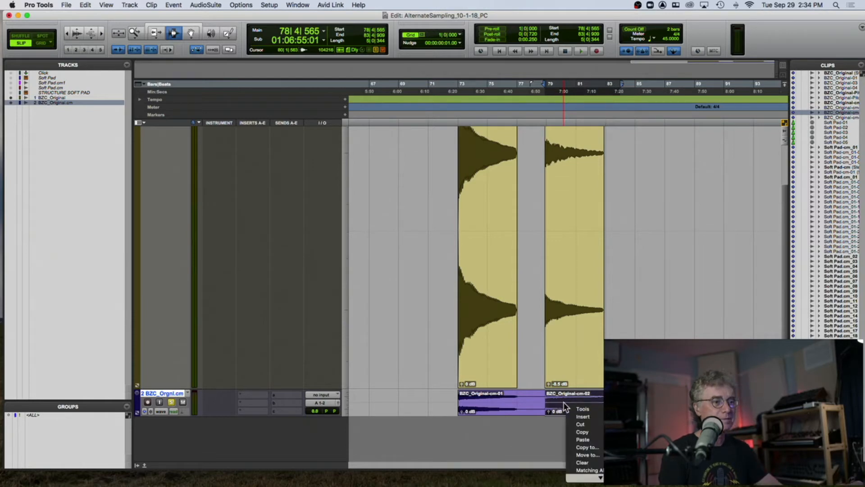
{"action": "key", "text": "Escape"}
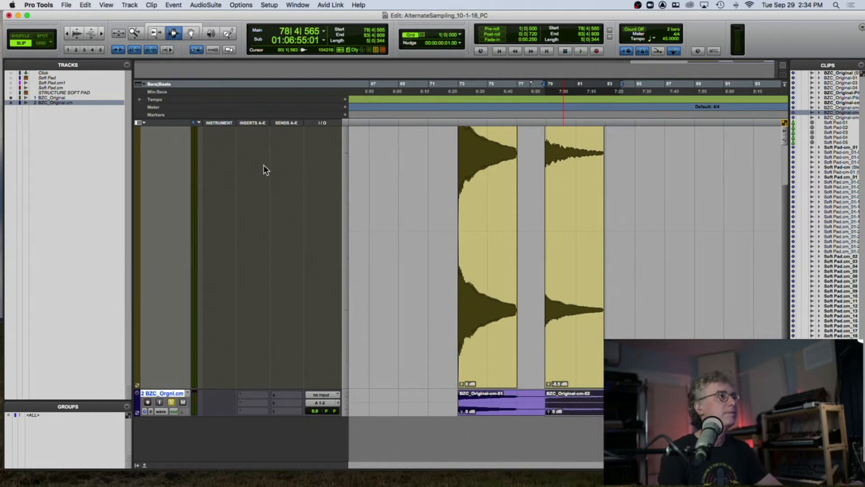
- Rename the pitched committed clip as BZC_SD_C2
{"action": "left_click", "coordinate": [192, 35]}
{"action": "double_click", "coordinate": [602, 409]}
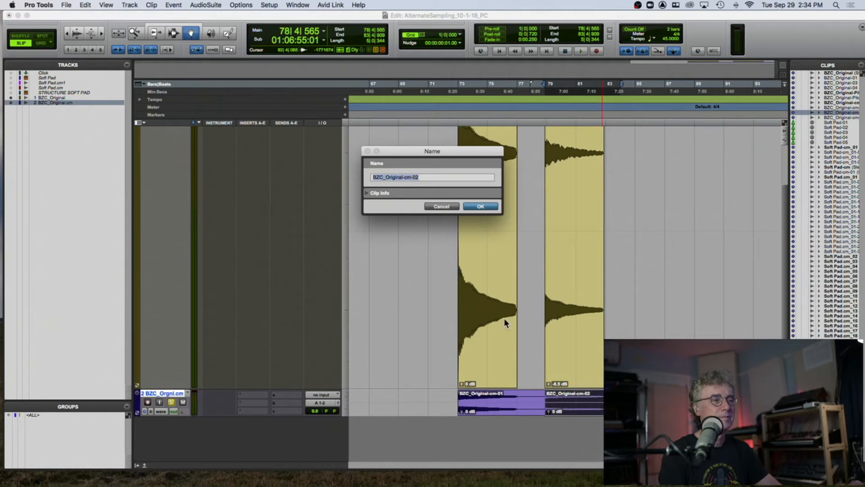
{"action": "left_click", "coordinate": [461, 177]}
{"action": "left_click_drag", "start_coordinate": [386, 176], "coordinate": [410, 178]}
{"action": "type", "text": "SD_C2"}
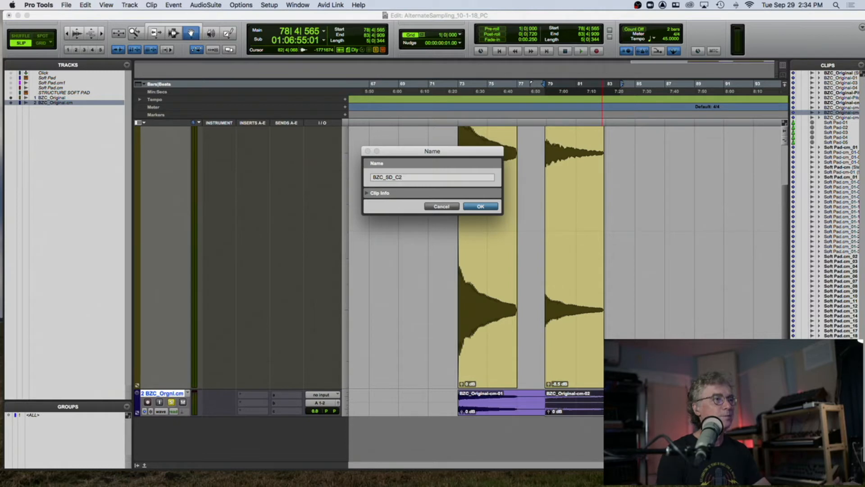
{"action": "left_click", "coordinate": [475, 205]}
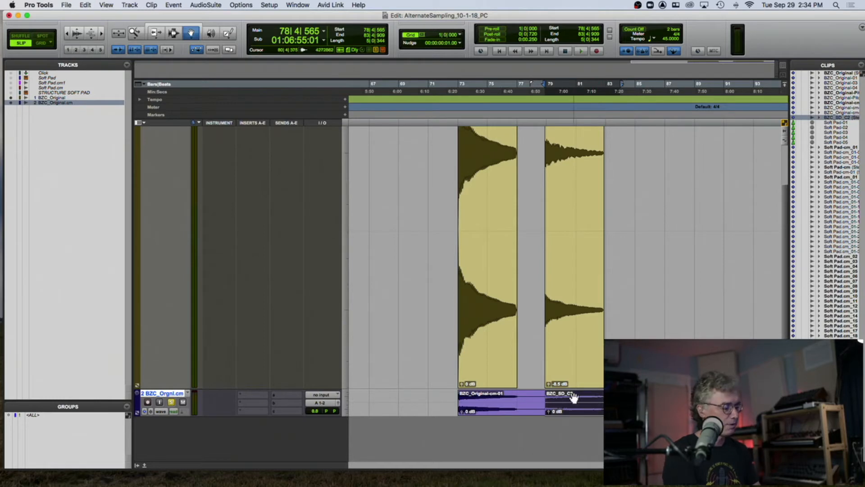
- Export the selected clip as a 24-bit 44.1 kHz WAV file to the Desktop
{"action": "key", "text": "super+shift+k"}
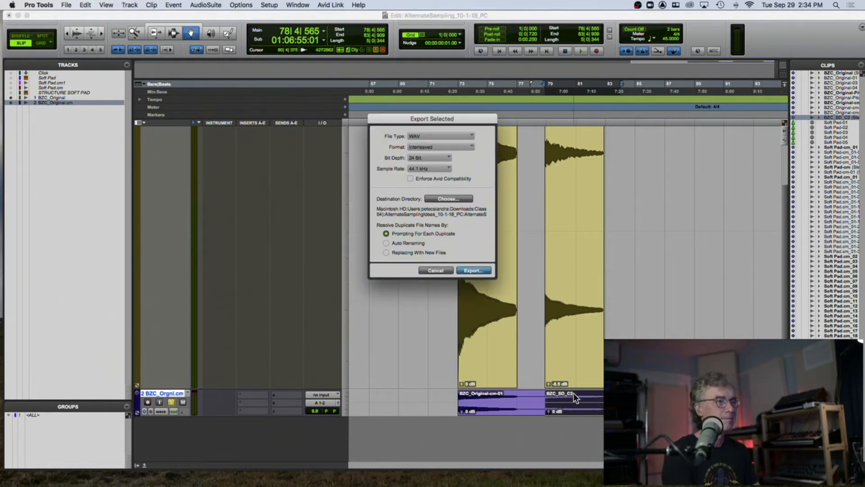
{"action": "left_click", "coordinate": [453, 198]}
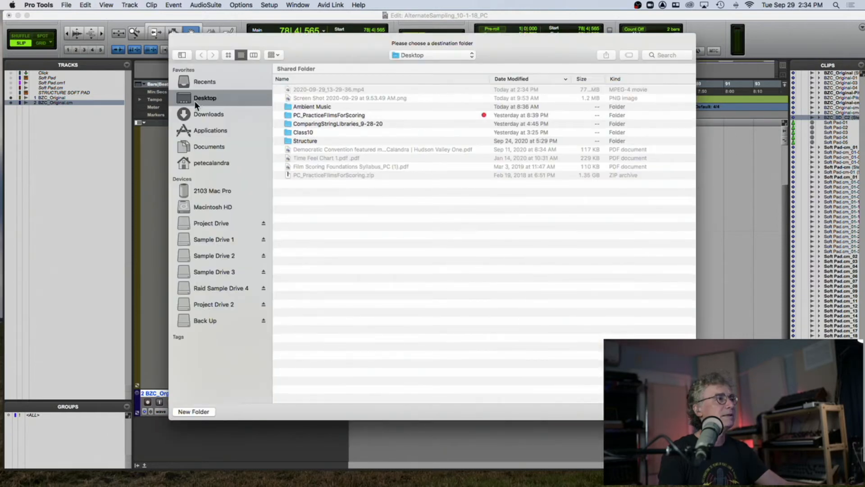
{"action": "left_click", "coordinate": [674, 411]}
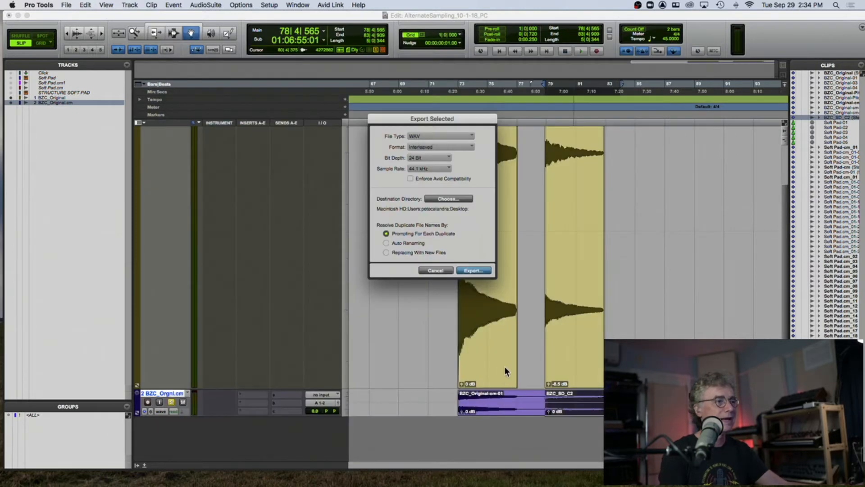
{"action": "left_click", "coordinate": [477, 271]}
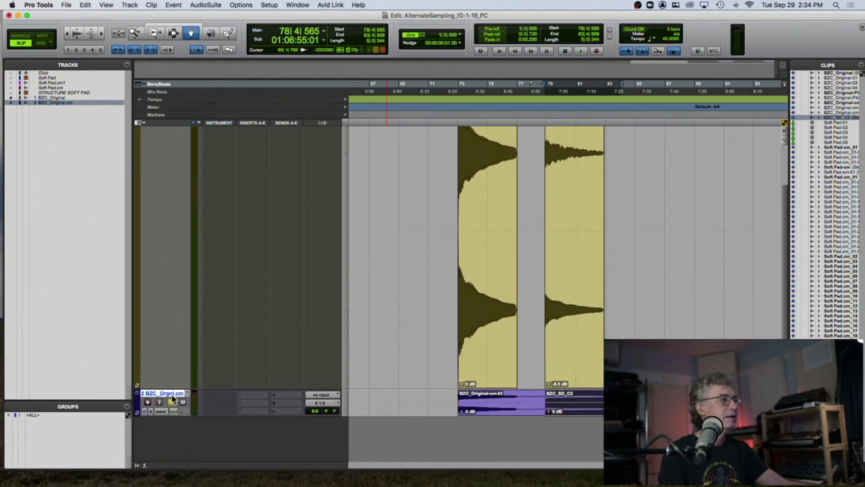
- Create a new stereo instrument track named BZC SD
{"action": "key", "text": "super+shift+n"}
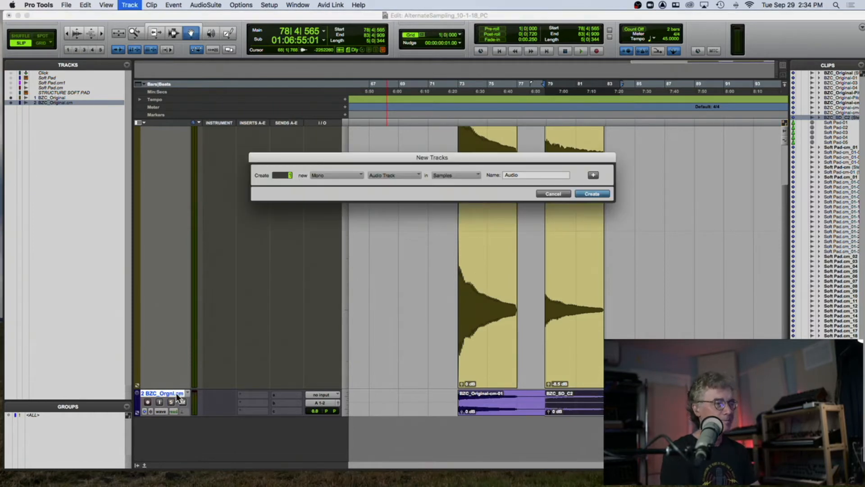
{"action": "left_click", "coordinate": [348, 177]}
{"action": "left_click", "coordinate": [343, 184]}
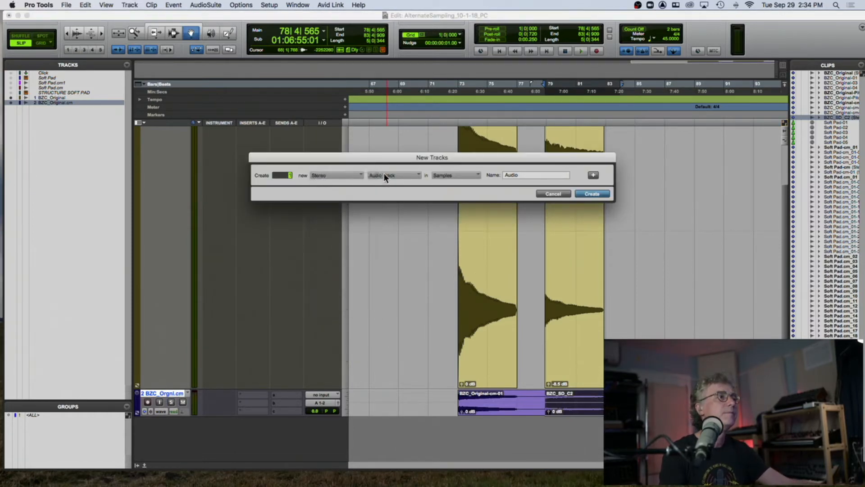
{"action": "left_click", "coordinate": [380, 175]}
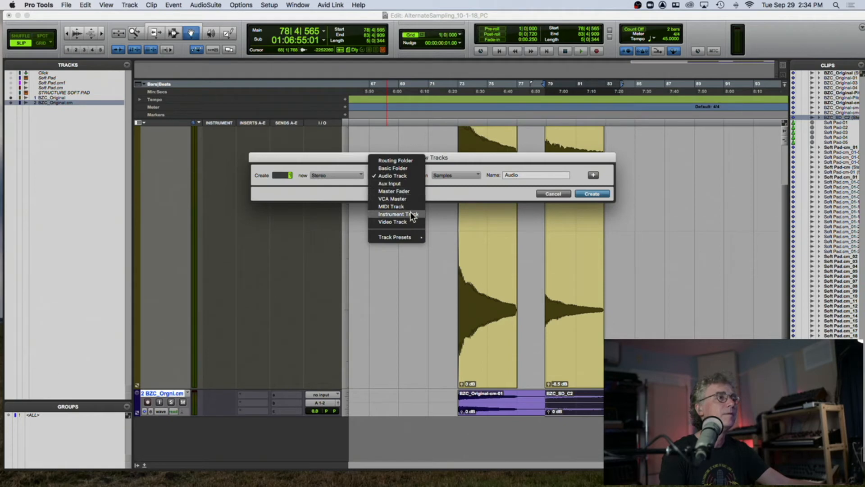
{"action": "left_click", "coordinate": [398, 214]}
{"action": "type", "text": "BZC"}
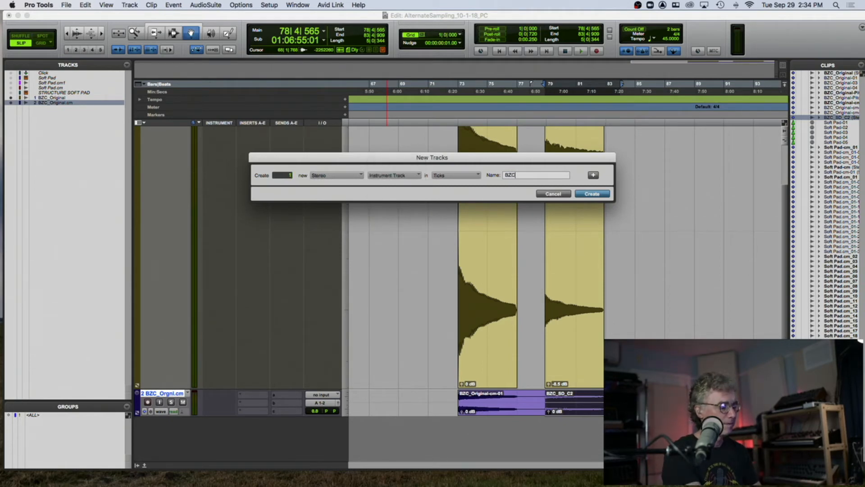
{"action": "type", "text": " SD"}
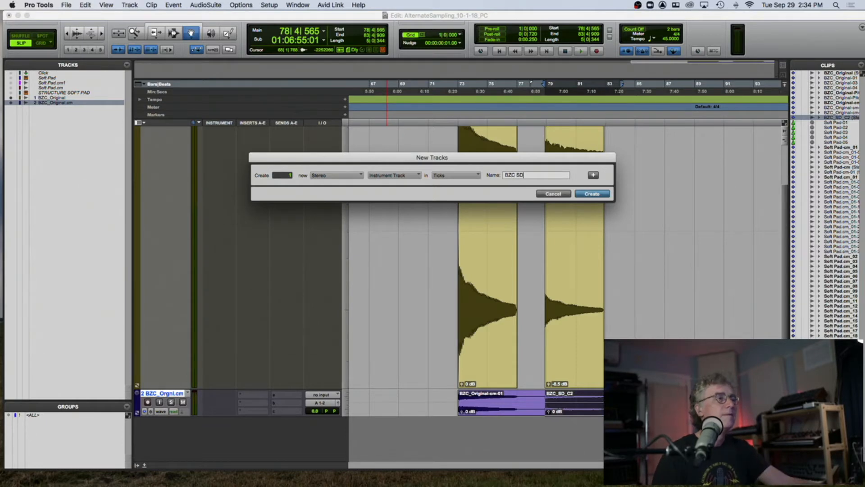
{"action": "key", "text": "Return"}
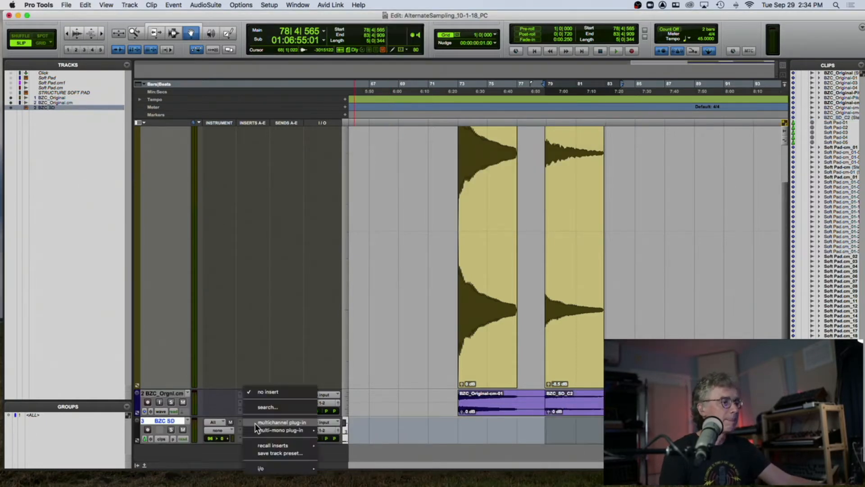
- Insert the Structure Free instrument plug-in on the BZC SD track
{"action": "left_click", "coordinate": [252, 423]}
{"action": "mouse_move", "coordinate": [266, 422]}
{"action": "mouse_move", "coordinate": [364, 147]}
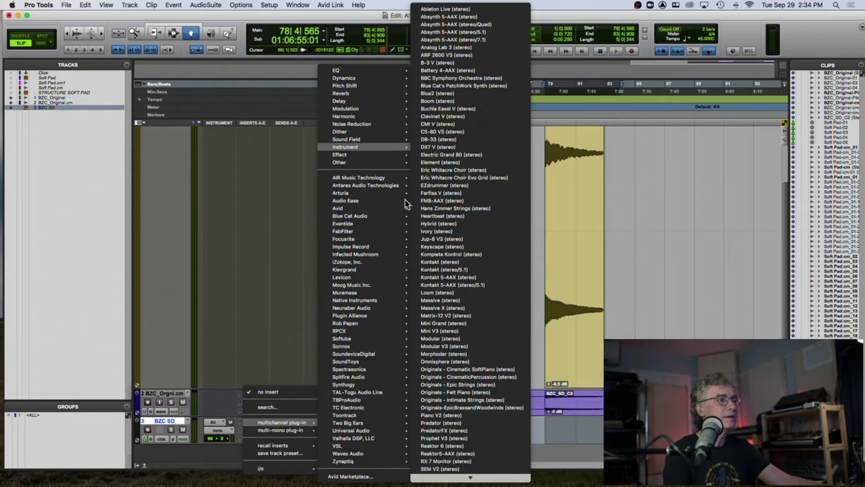
{"action": "mouse_move", "coordinate": [450, 481]}
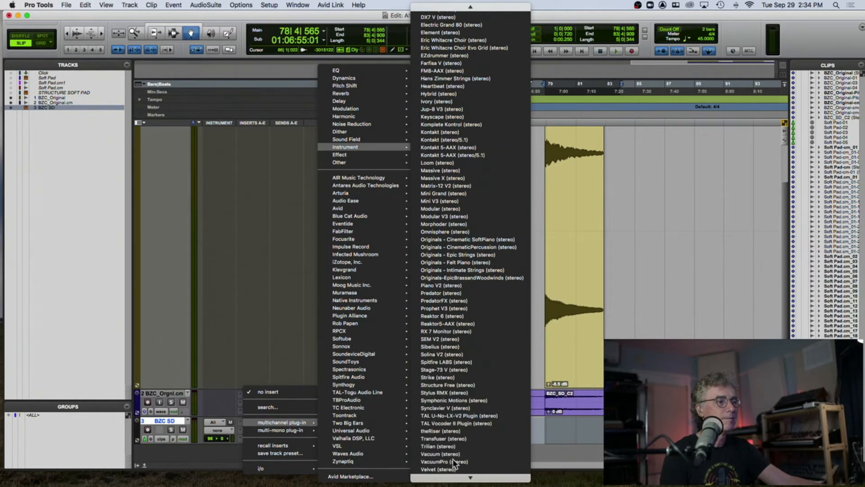
{"action": "left_click", "coordinate": [456, 384]}
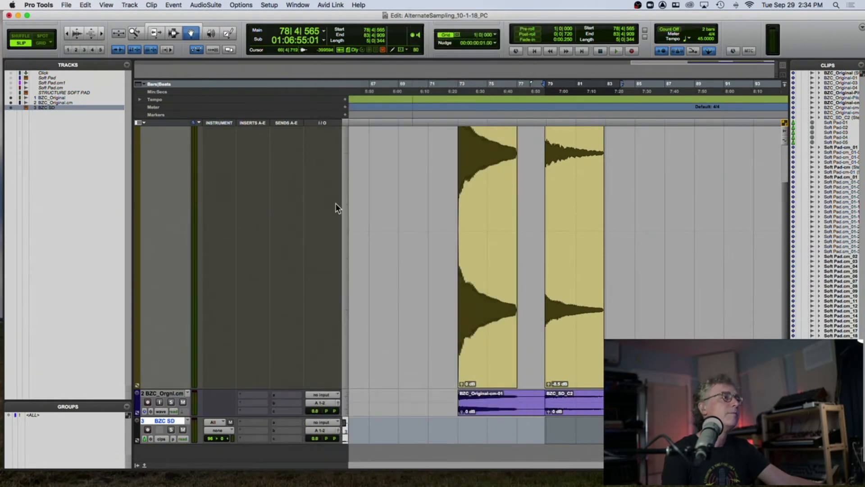
- Remove all patches from Structure Free
{"action": "right_click", "coordinate": [254, 264]}
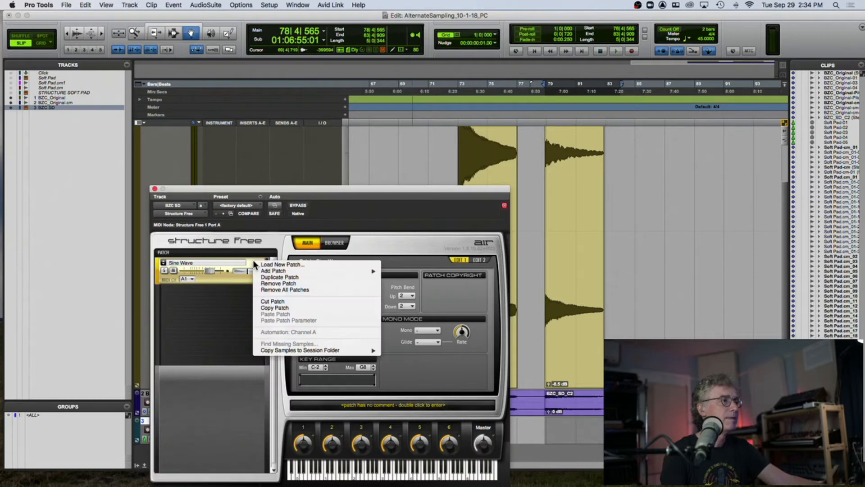
{"action": "left_click", "coordinate": [272, 284]}
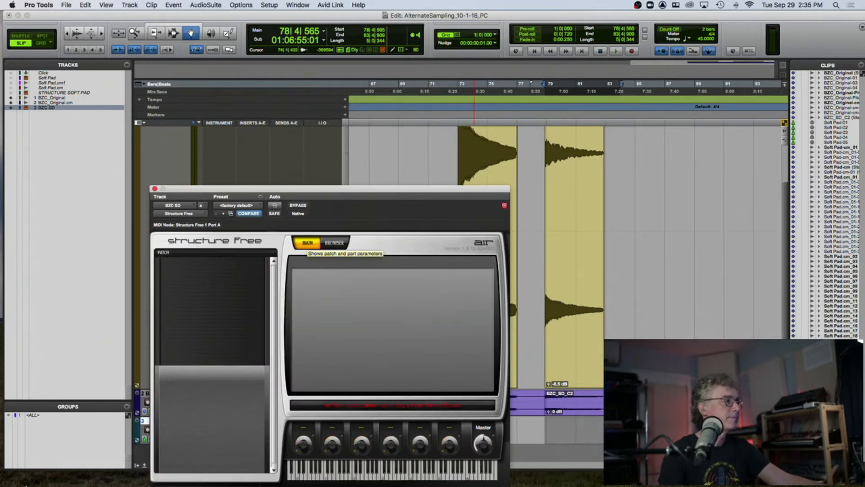
- Drag BZC_SD_C2.wav from the Desktop in Finder into Structure Free's patch list
{"action": "left_click", "coordinate": [21, 469]}
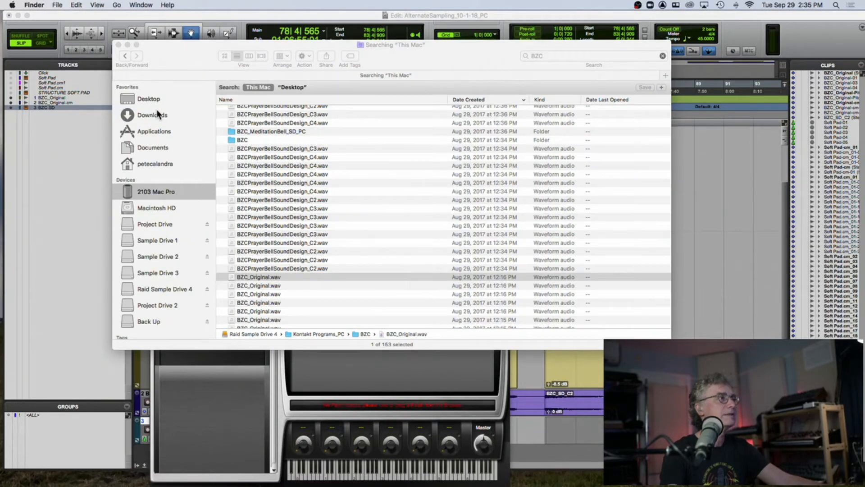
{"action": "left_click", "coordinate": [136, 97]}
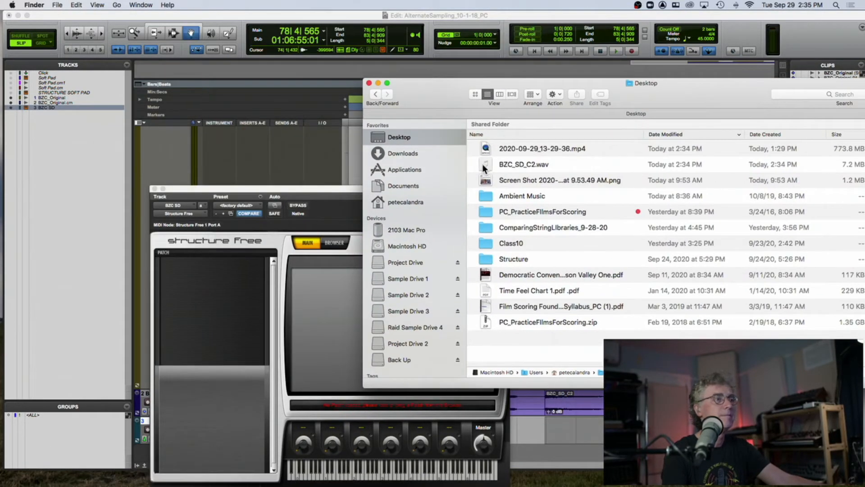
{"action": "left_click_drag", "start_coordinate": [483, 167], "coordinate": [235, 288]}
{"action": "left_click_drag", "start_coordinate": [311, 187], "coordinate": [356, 66]}
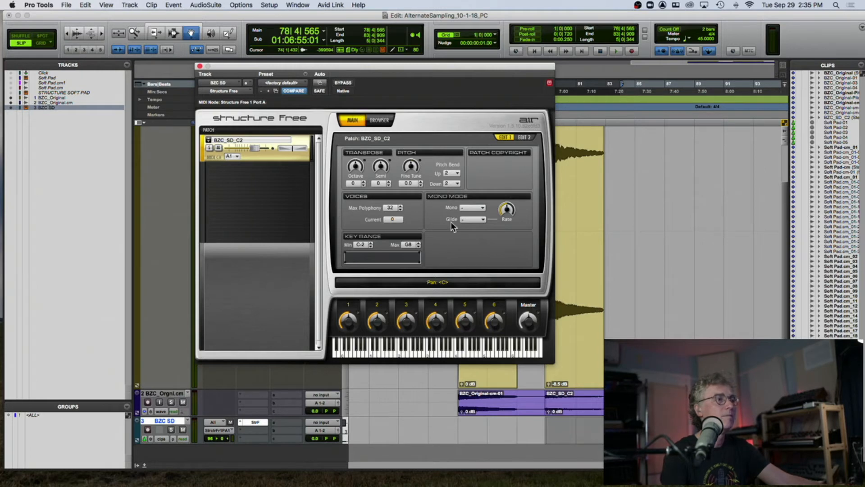
- Open Structure Free's Edit 2 page and record-enable the BZC SD track
{"action": "left_click", "coordinate": [521, 136]}
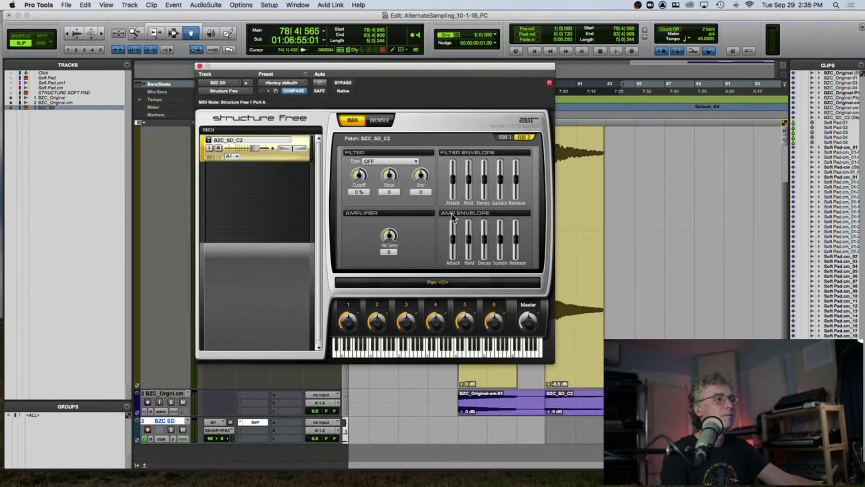
{"action": "left_click", "coordinate": [150, 432]}
{"action": "left_click", "coordinate": [148, 430]}
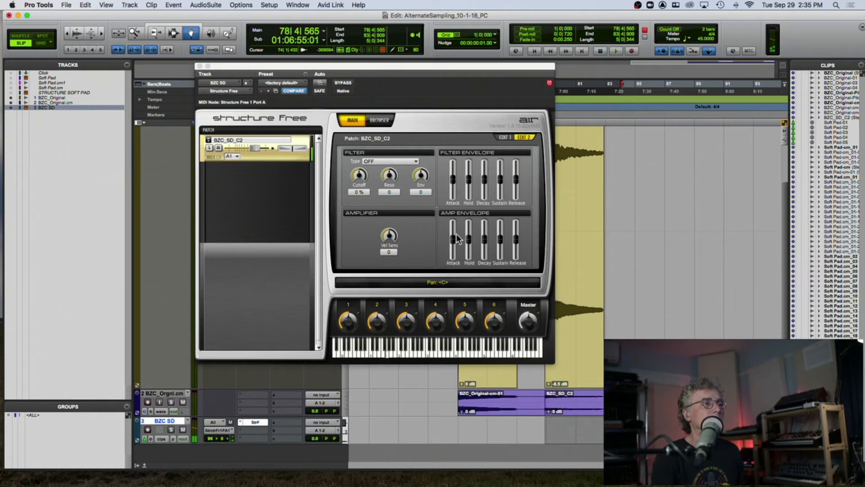
- Set the amp envelope release to +65% and attack to +48%, and the master volume to +9.7 dB
{"action": "left_click_drag", "start_coordinate": [454, 239], "coordinate": [458, 236]}
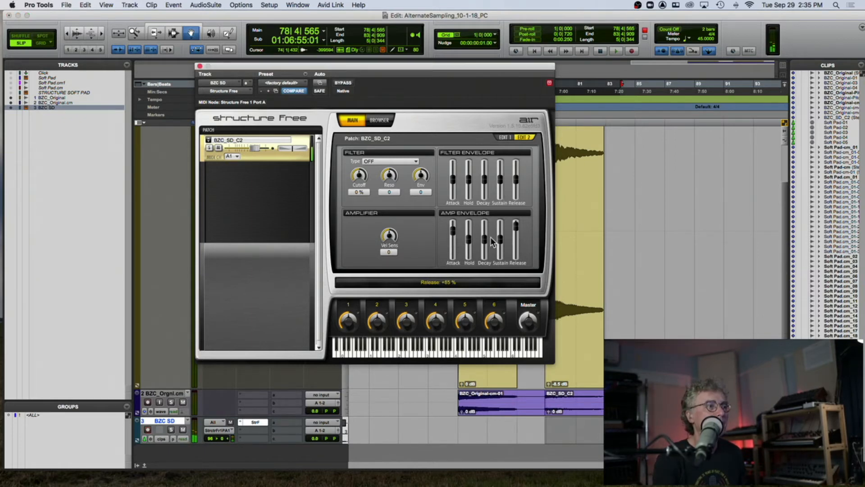
{"action": "left_click_drag", "start_coordinate": [450, 227], "coordinate": [451, 237]}
{"action": "left_click_drag", "start_coordinate": [524, 320], "coordinate": [525, 293]}
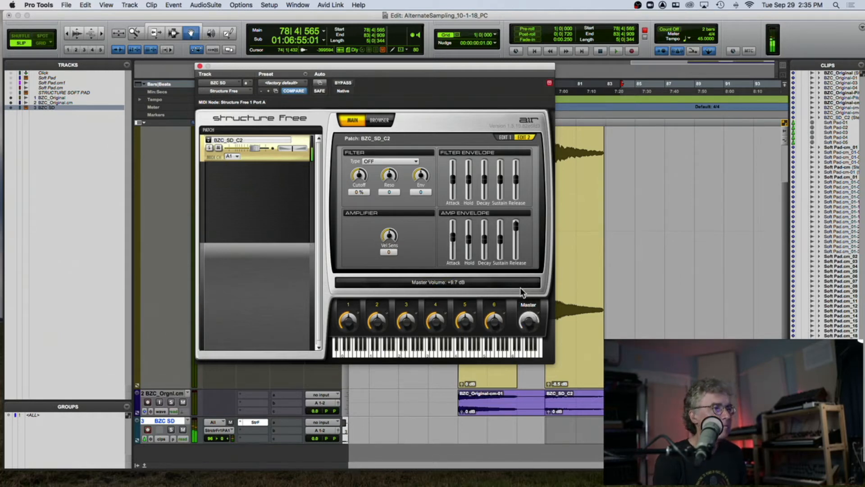
{"action": "left_click_drag", "start_coordinate": [456, 243], "coordinate": [454, 231]}
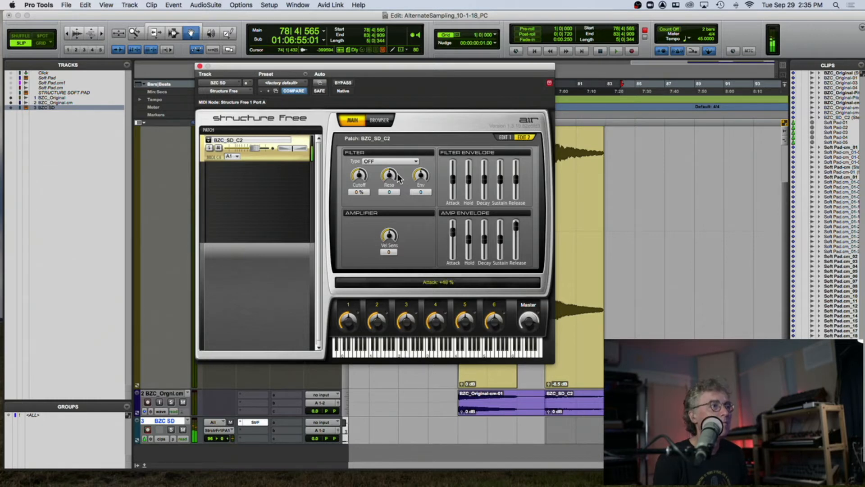
- Set the filter type to LP24 with cutoff at -45% and resonance at +47
{"action": "left_click", "coordinate": [368, 163]}
{"action": "left_click", "coordinate": [379, 174]}
{"action": "left_click_drag", "start_coordinate": [356, 176], "coordinate": [353, 179]}
{"action": "left_click_drag", "start_coordinate": [393, 182], "coordinate": [391, 160]}
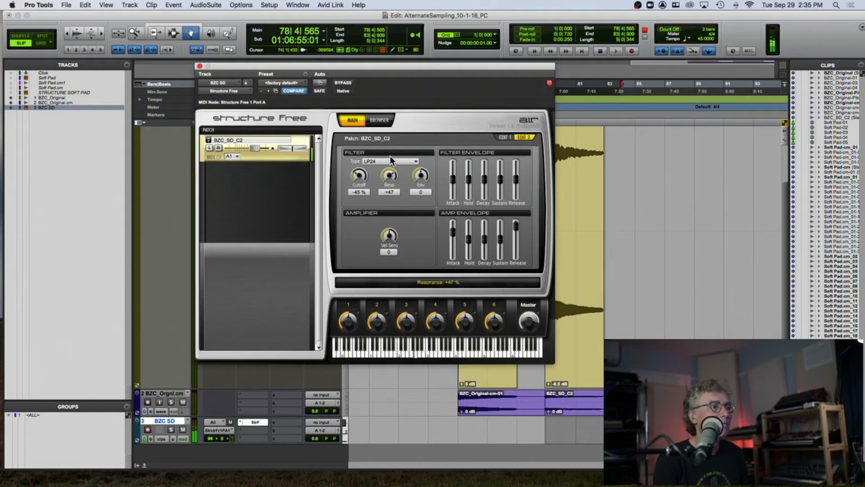
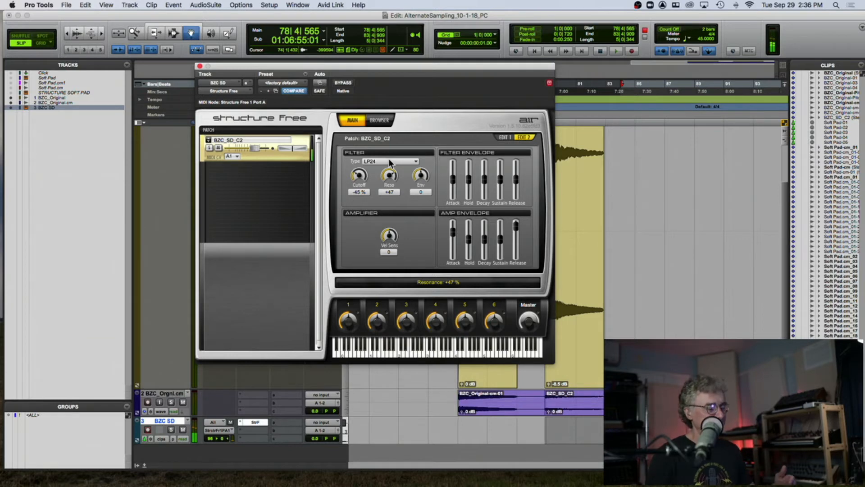
- Close the Structure Free window and hide the BZC_Original tracks from the edit window
{"action": "left_click", "coordinate": [200, 66]}
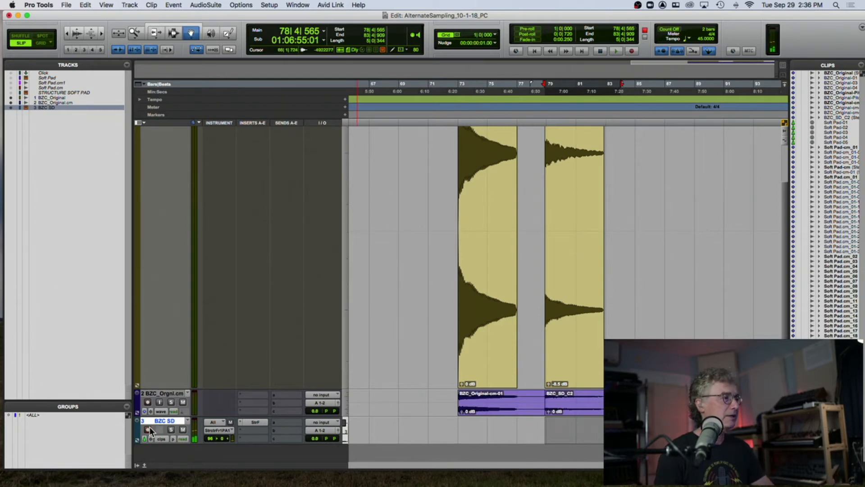
{"action": "scroll", "coordinate": [181, 396], "scroll_direction": "up", "scroll_amount": 3}
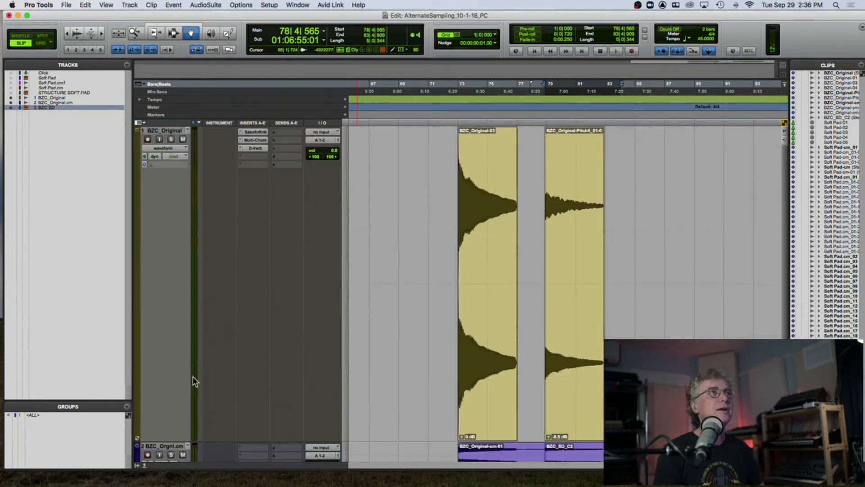
{"action": "left_click", "coordinate": [166, 131]}
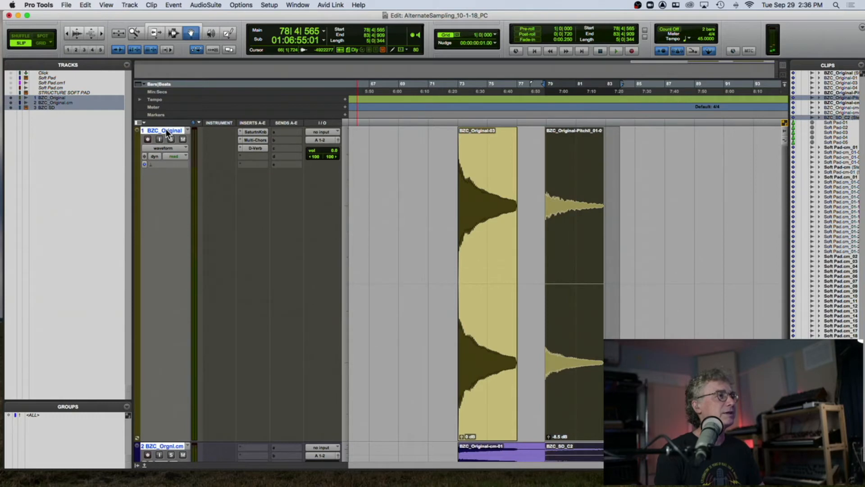
{"action": "right_click", "coordinate": [166, 130]}
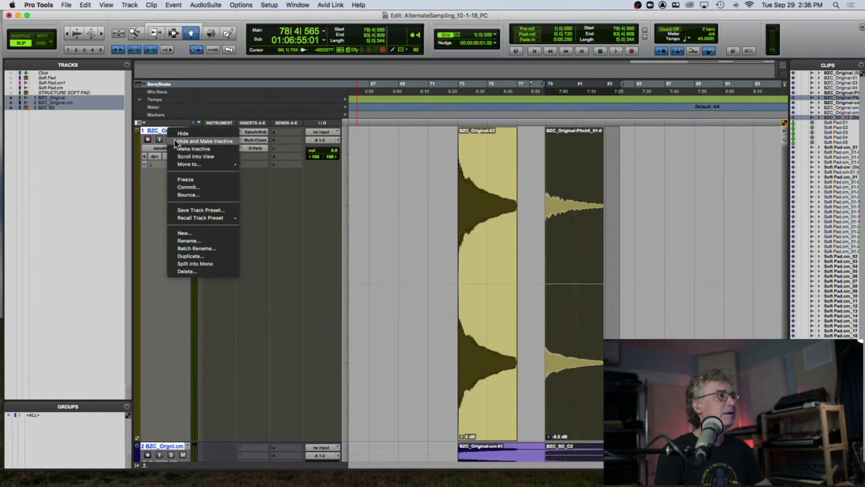
{"action": "left_click", "coordinate": [178, 138]}
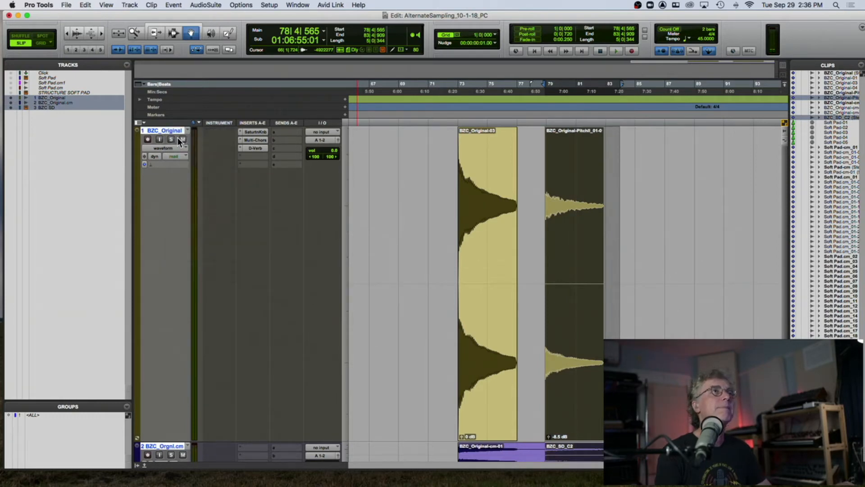
- Switch to Finder and search for "Edited samples"
{"action": "left_click", "coordinate": [22, 477]}
{"action": "left_click_drag", "start_coordinate": [456, 83], "coordinate": [287, 43]}
{"action": "left_click", "coordinate": [619, 53]}
{"action": "type", "text": "E"}
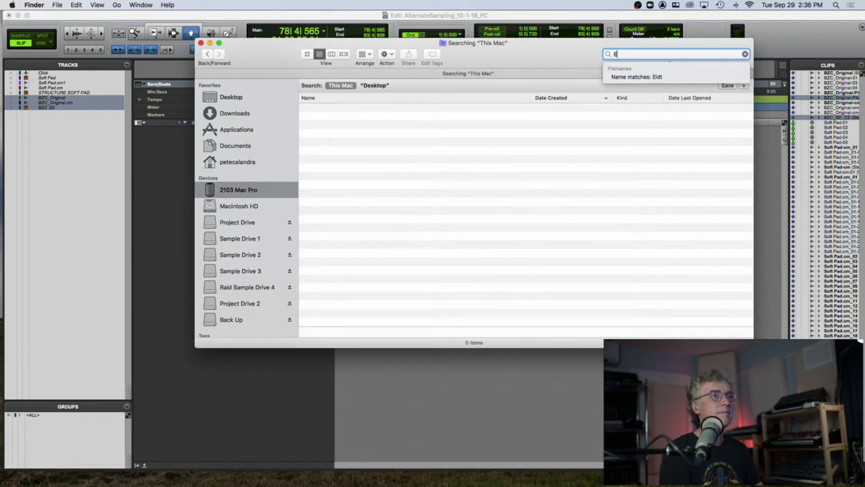
{"action": "type", "text": "idtdited samples"}
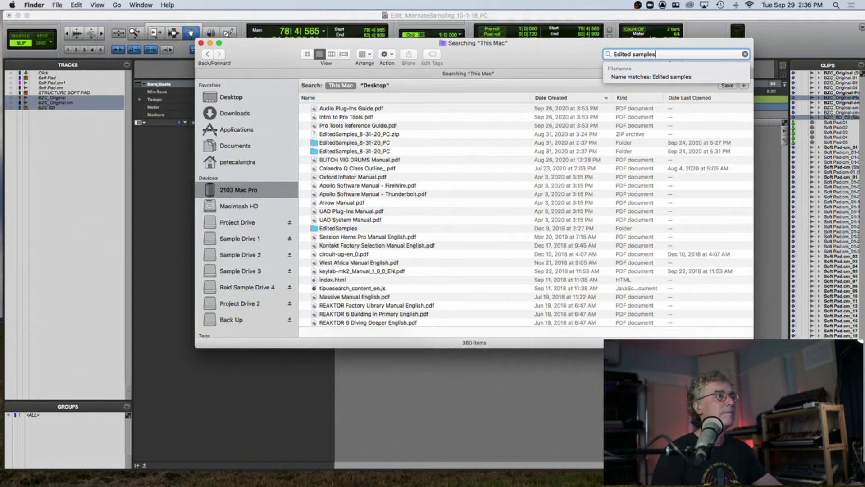
- Open the EditedSamples_8-31-20_PC folder, then the MetalCan folder, and preview MetalCan_C3.wav
{"action": "double_click", "coordinate": [374, 142]}
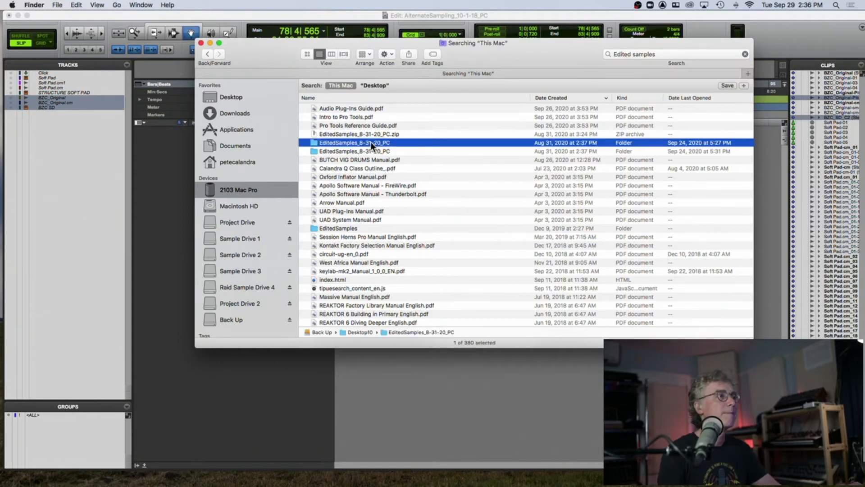
{"action": "double_click", "coordinate": [318, 115]}
{"action": "left_click", "coordinate": [357, 99]}
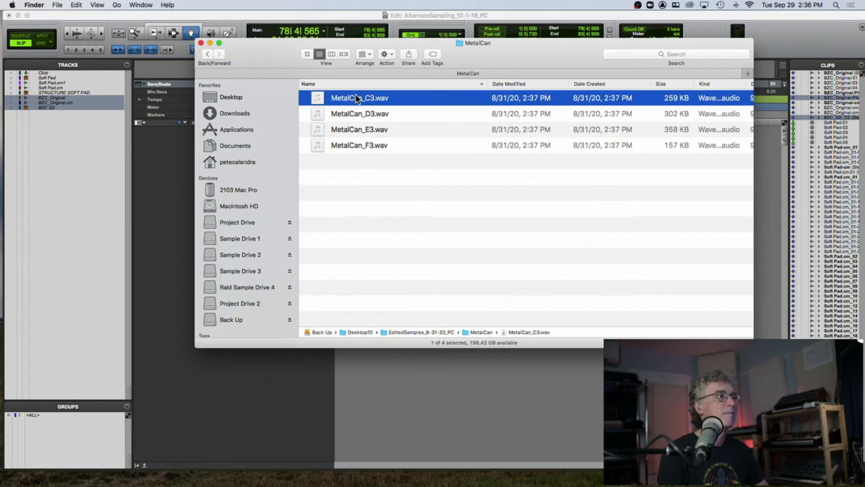
{"action": "key", "text": "space"}
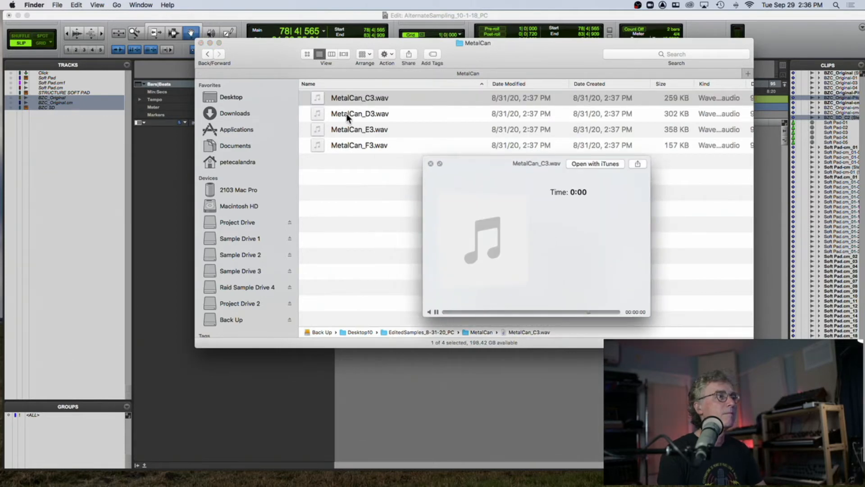
- Drag MetalCan_D3.wav from Finder into the Pro Tools edit window as a new track
{"action": "left_click", "coordinate": [346, 113]}
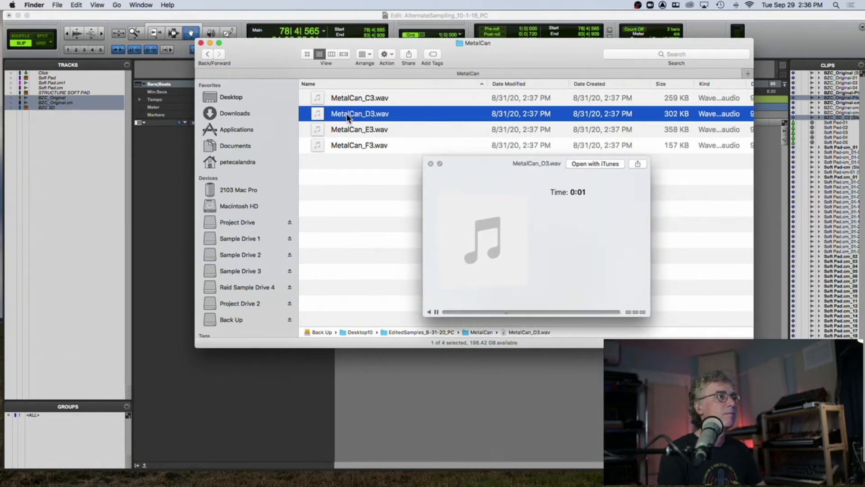
{"action": "left_click_drag", "start_coordinate": [346, 112], "coordinate": [375, 170]}
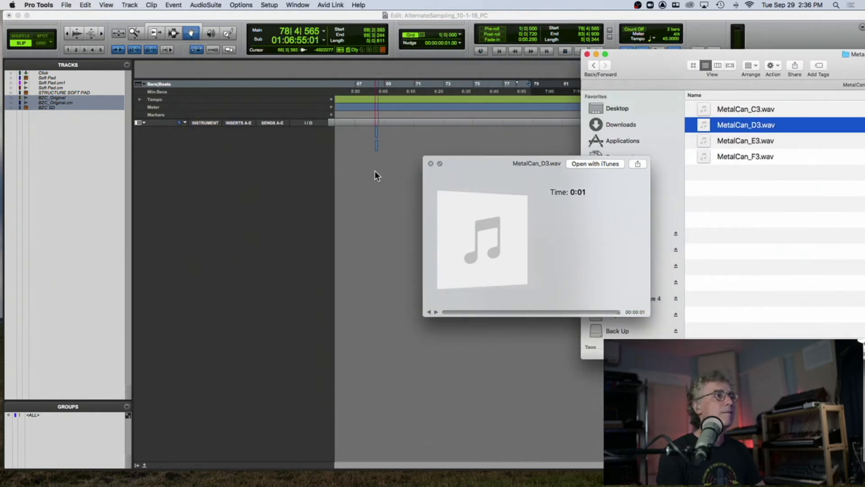
{"action": "scroll", "coordinate": [549, 153], "scroll_direction": "up", "scroll_amount": 7}
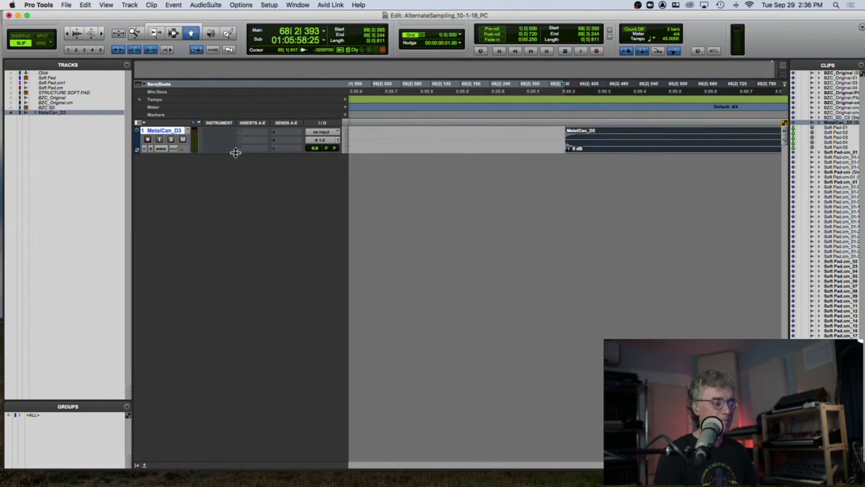
- Enlarge the MetalCan_D3 track and play back its clip
{"action": "key", "text": "ctrl+Up"}
{"action": "key", "text": "ctrl+Up"}
{"action": "key", "text": "ctrl+Up"}
{"action": "key", "text": "space"}
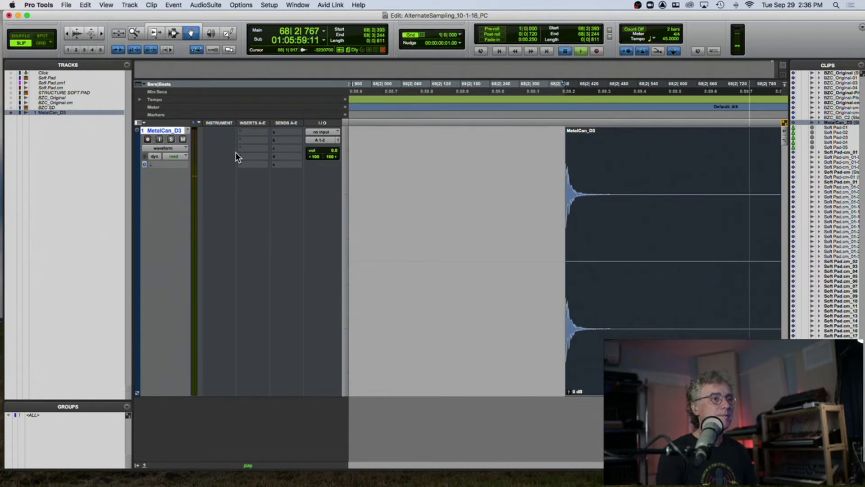
{"action": "key", "text": "space"}
{"action": "key", "text": "super+bracketleft"}
{"action": "key", "text": "super+bracketleft"}
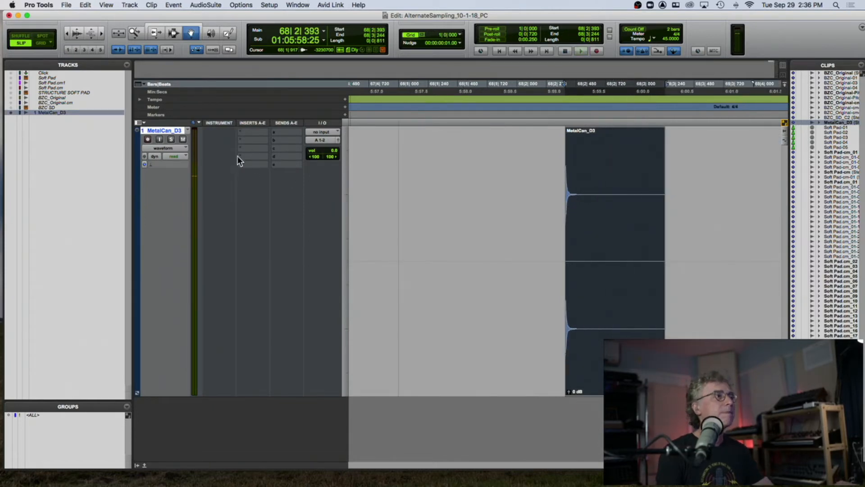
- Insert an EQ3 1-Band on the MetalCan_D3 track and set it to a low-pass filter
{"action": "left_click", "coordinate": [247, 131]}
{"action": "mouse_move", "coordinate": [270, 133]}
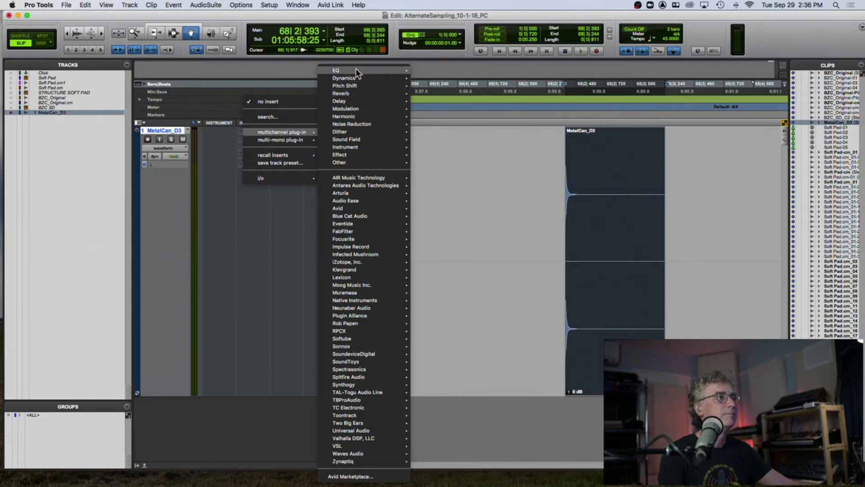
{"action": "left_click", "coordinate": [453, 225]}
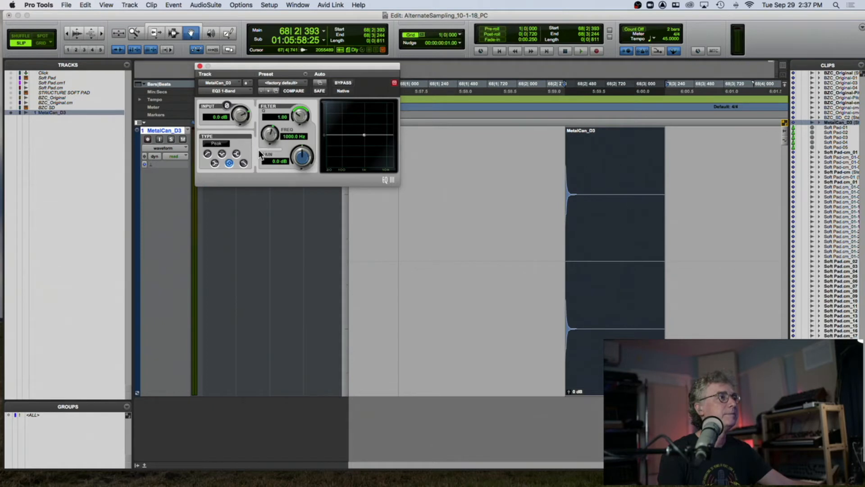
{"action": "left_click", "coordinate": [244, 163]}
{"action": "key", "text": "space"}
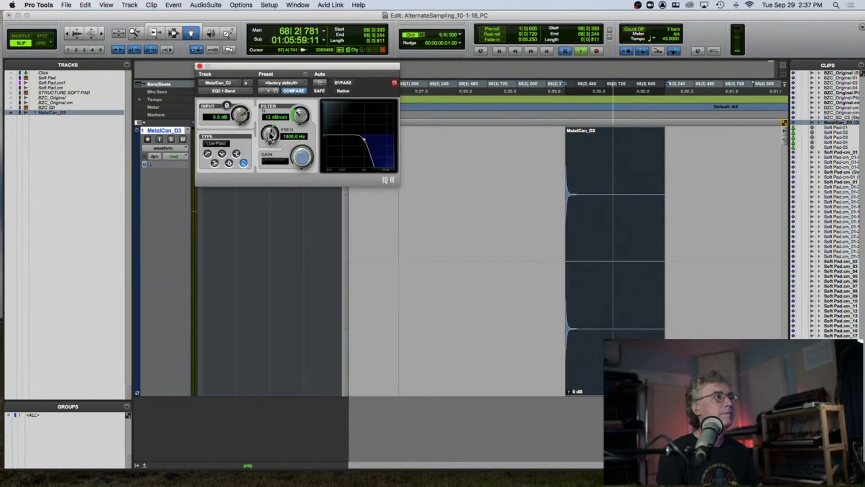
{"action": "key", "text": "space"}
{"action": "left_click", "coordinate": [200, 66]}
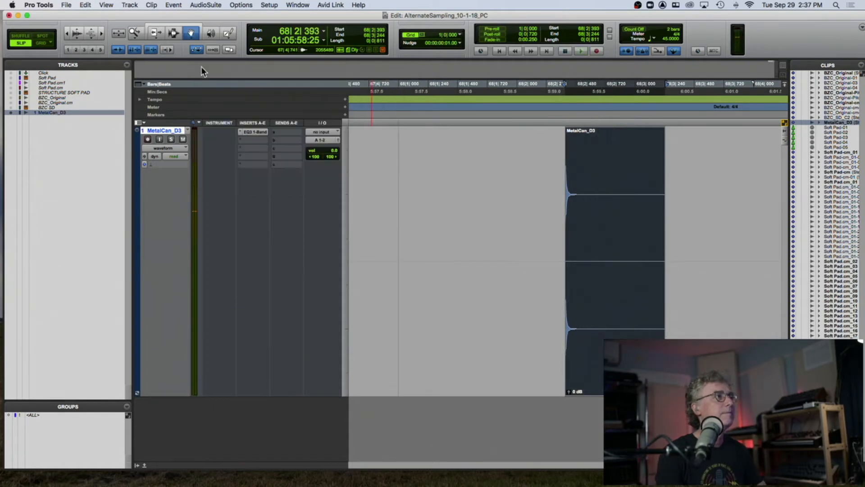
- Insert AIR Distortion on the track's second insert slot and start playback
{"action": "left_click", "coordinate": [248, 140]}
{"action": "mouse_move", "coordinate": [277, 140]}
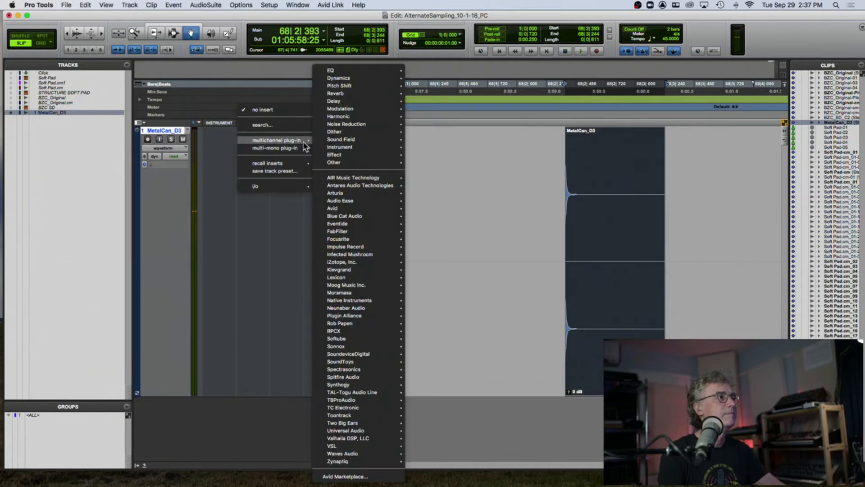
{"action": "mouse_move", "coordinate": [368, 100]}
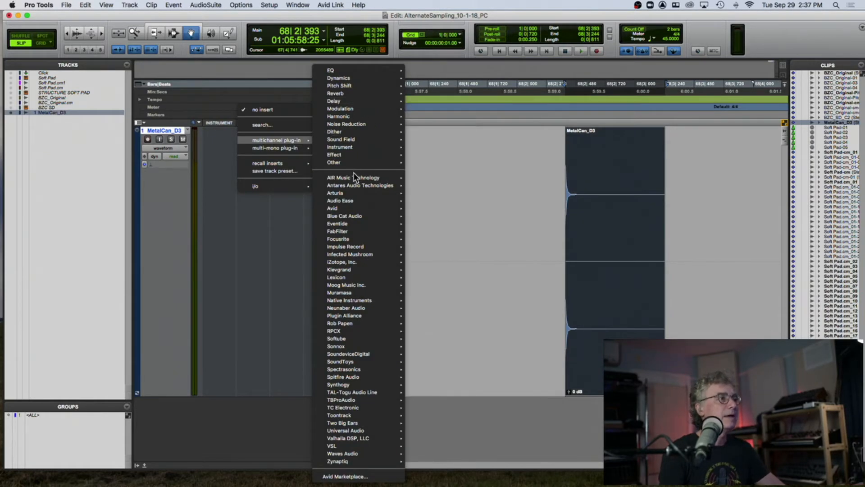
{"action": "mouse_move", "coordinate": [354, 177]}
{"action": "key", "text": "Escape"}
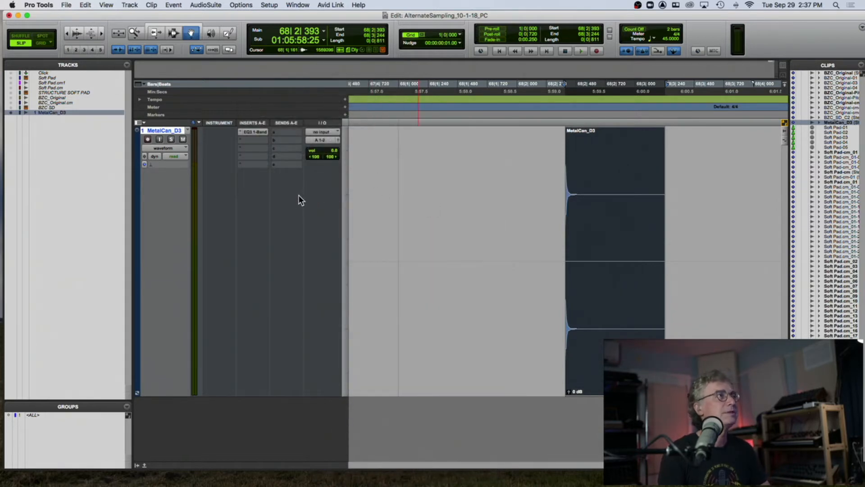
{"action": "key", "text": "space"}
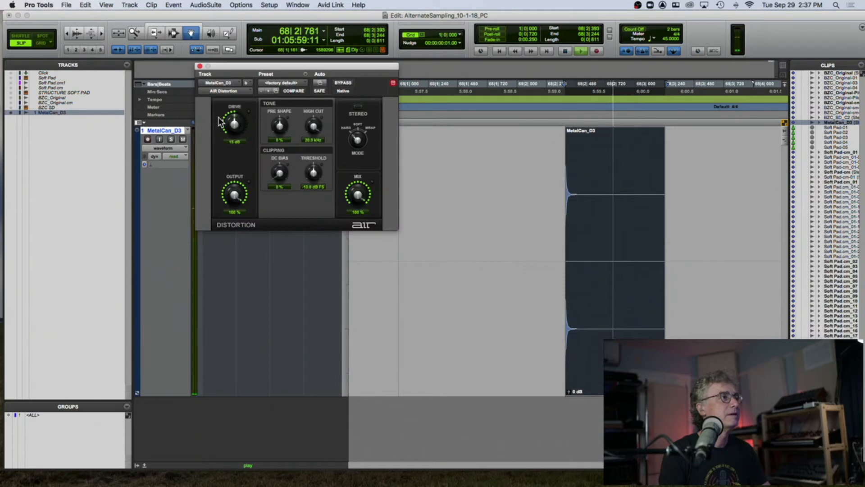
- Raise the distortion Drive and audition the clip with the distortion
{"action": "left_click_drag", "start_coordinate": [234, 123], "coordinate": [233, 109]}
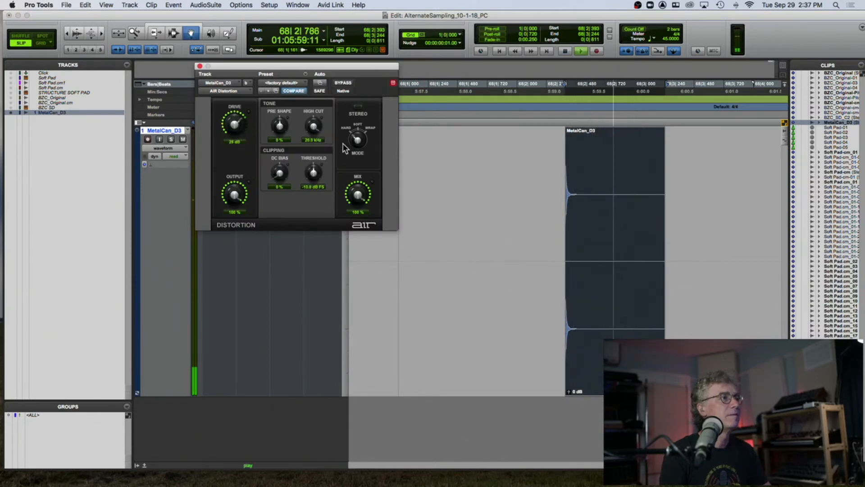
{"action": "key", "text": "space"}
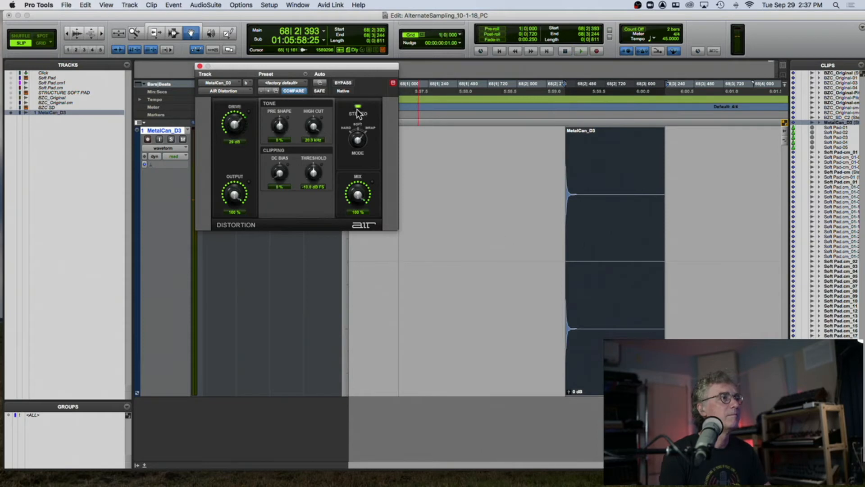
{"action": "key", "text": "space"}
{"action": "key", "text": "space"}
{"action": "key", "text": "space"}
{"action": "key", "text": "space"}
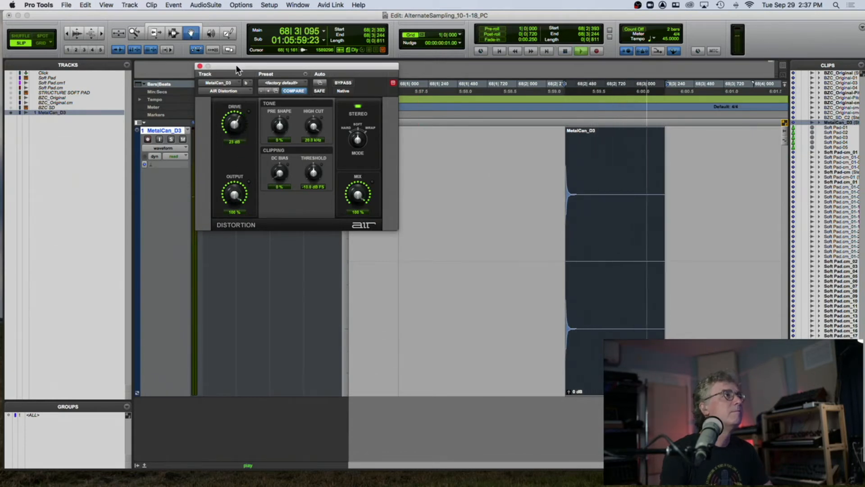
- Try bx_tuner on the third insert slot, then remove it again
{"action": "left_click_drag", "start_coordinate": [236, 64], "coordinate": [445, 58]}
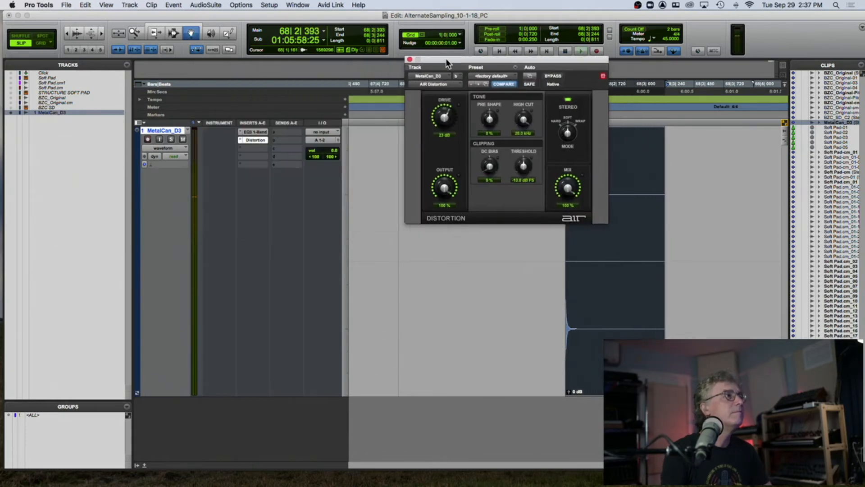
{"action": "left_click", "coordinate": [242, 145]}
{"action": "mouse_move", "coordinate": [245, 148]}
{"action": "mouse_move", "coordinate": [364, 144]}
{"action": "mouse_move", "coordinate": [347, 161]}
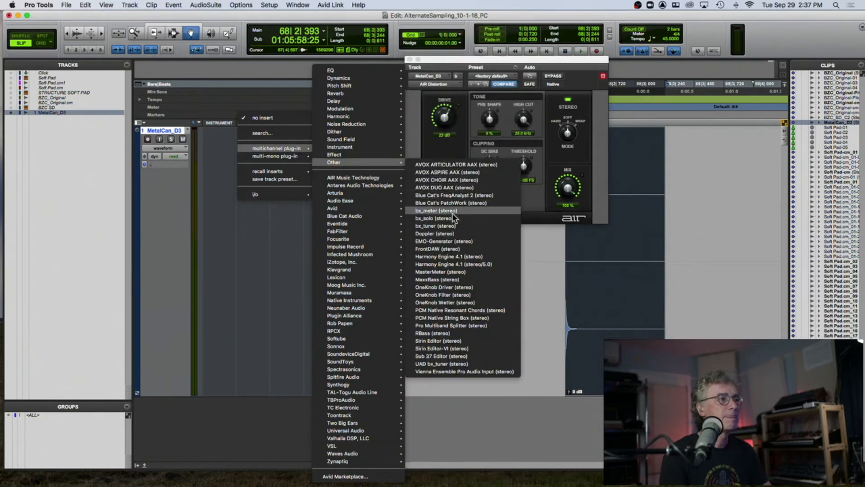
{"action": "left_click", "coordinate": [433, 225]}
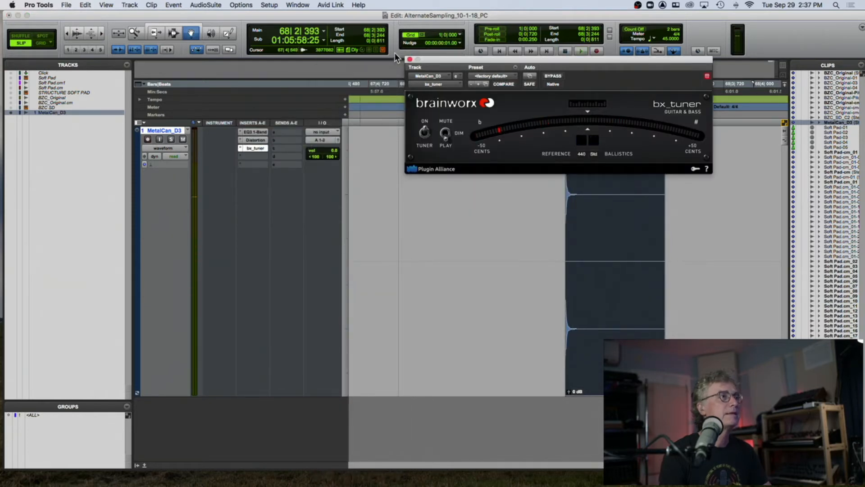
{"action": "left_click", "coordinate": [409, 59]}
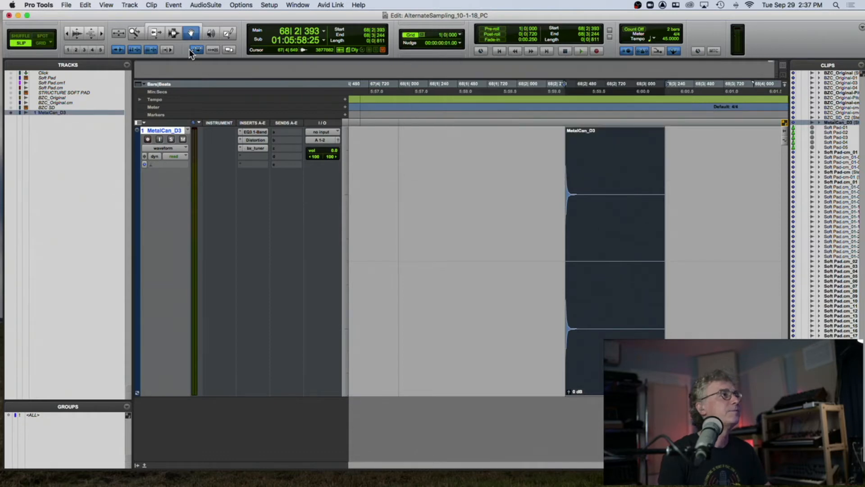
{"action": "left_click", "coordinate": [240, 147]}
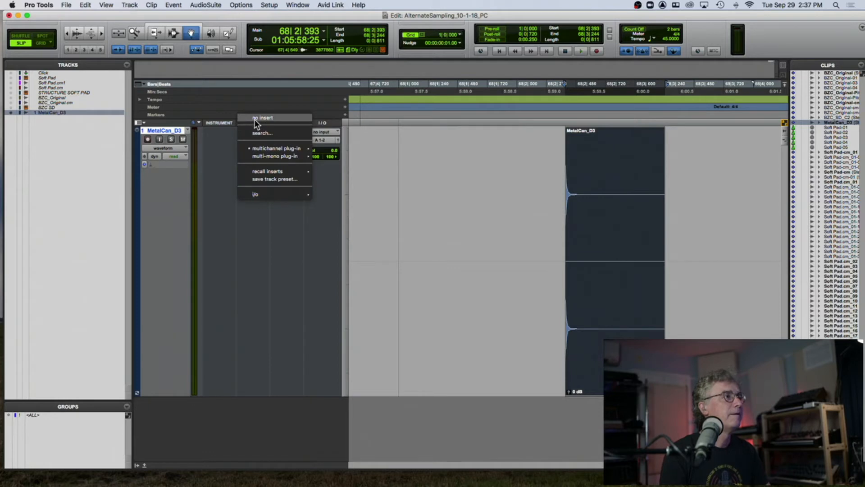
{"action": "left_click", "coordinate": [255, 119]}
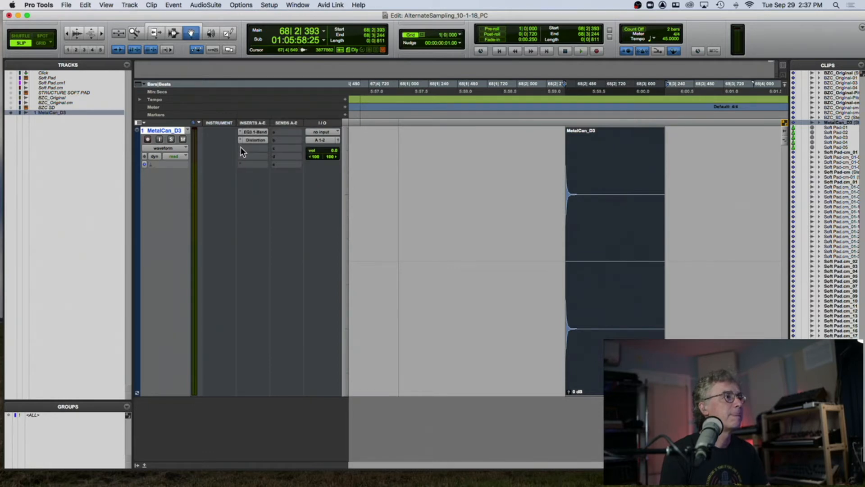
- Insert Mod Delay III on the third insert slot and audition the clip through it
{"action": "left_click", "coordinate": [240, 147]}
{"action": "mouse_move", "coordinate": [300, 147]}
{"action": "mouse_move", "coordinate": [325, 85]}
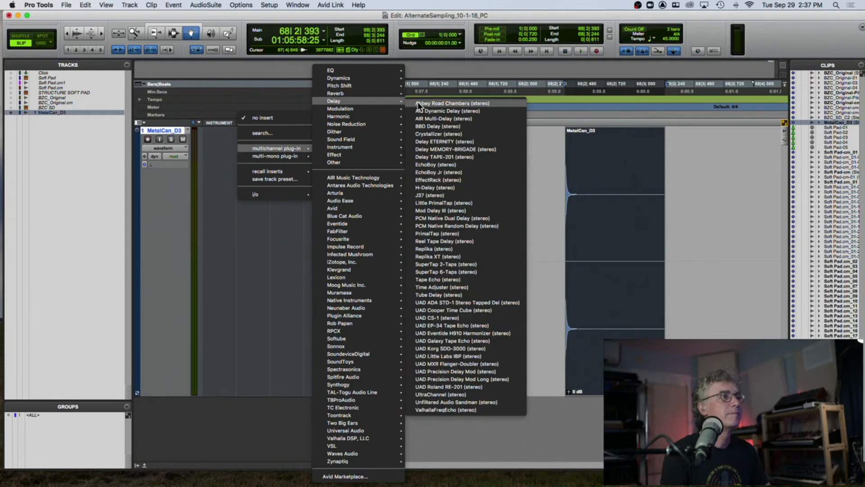
{"action": "left_click", "coordinate": [439, 211]}
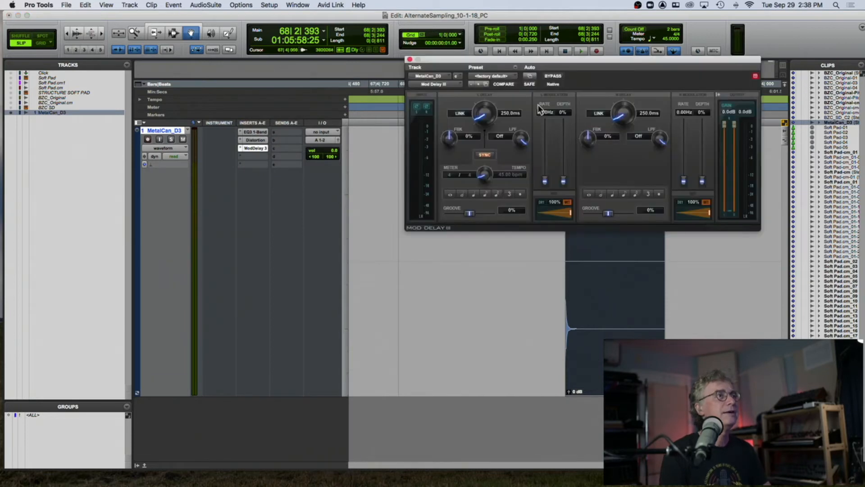
{"action": "left_click_drag", "start_coordinate": [556, 59], "coordinate": [284, 51]}
{"action": "key", "text": "space"}
{"action": "key", "text": "space"}
{"action": "key", "text": "space"}
- Raise the Mod Delay III feedback to about 49% on the left delay and 51% on the right, auditioning the clip
{"action": "key", "text": "space"}
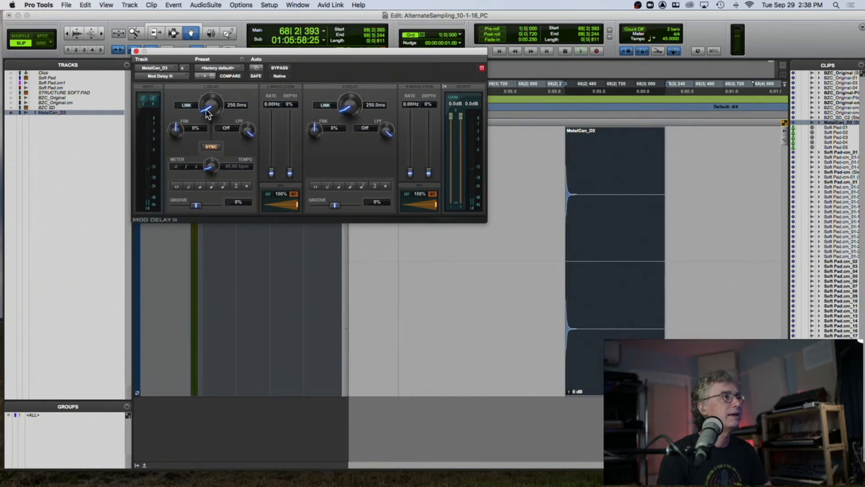
{"action": "key", "text": "space"}
{"action": "left_click_drag", "start_coordinate": [209, 50], "coordinate": [212, 72]}
{"action": "key", "text": "space"}
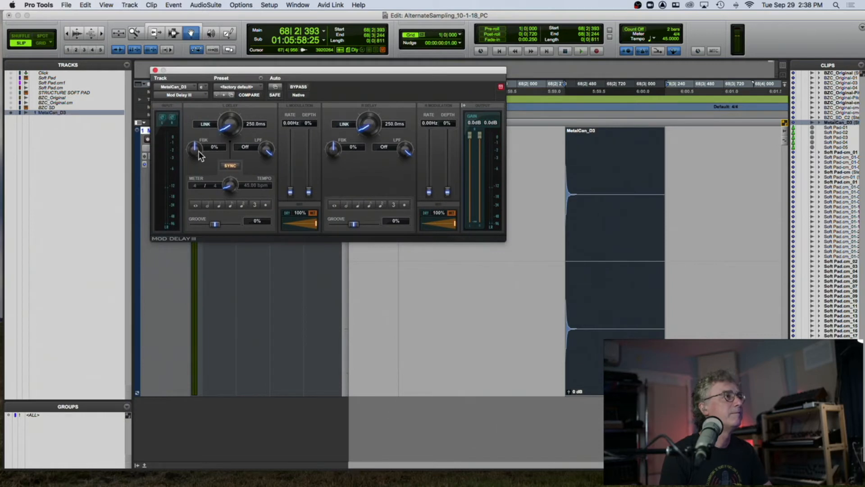
{"action": "left_click_drag", "start_coordinate": [193, 150], "coordinate": [194, 142]}
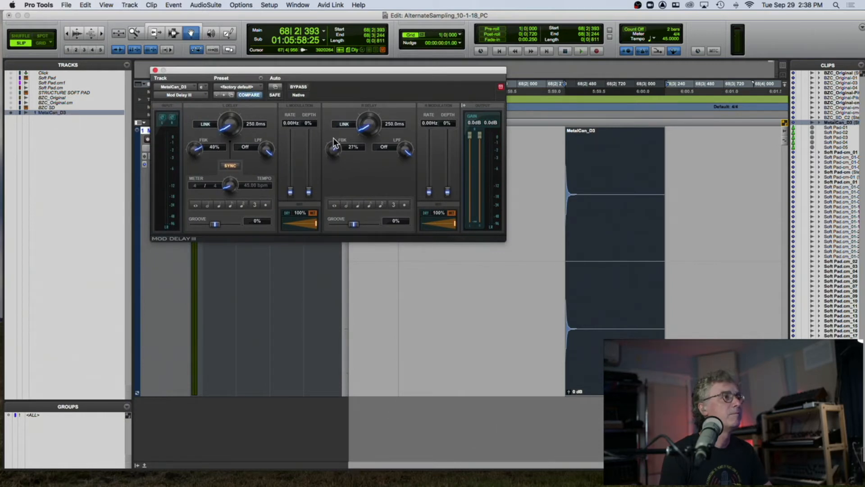
{"action": "left_click_drag", "start_coordinate": [334, 134], "coordinate": [334, 134]}
{"action": "key", "text": "space"}
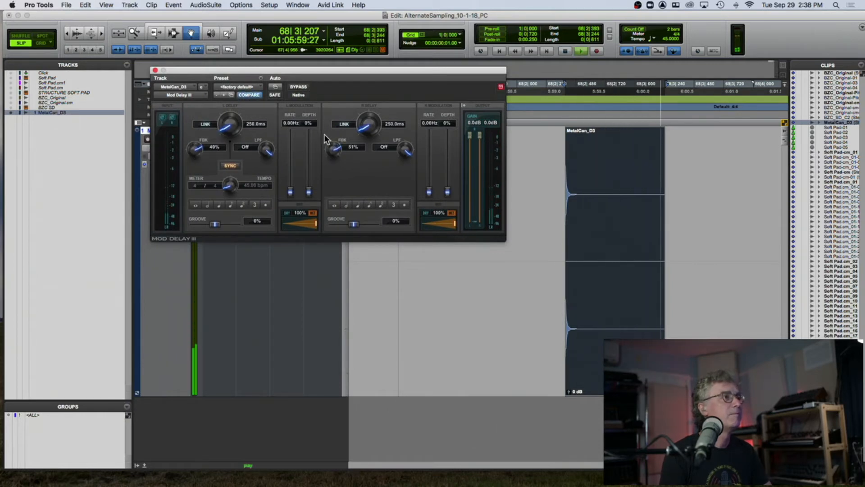
- Set both delay times to note values, left 666.7 ms and right 1000 ms, and lower the right LPF to 2812 Hz
{"action": "left_click", "coordinate": [219, 205]}
{"action": "left_click", "coordinate": [370, 205]}
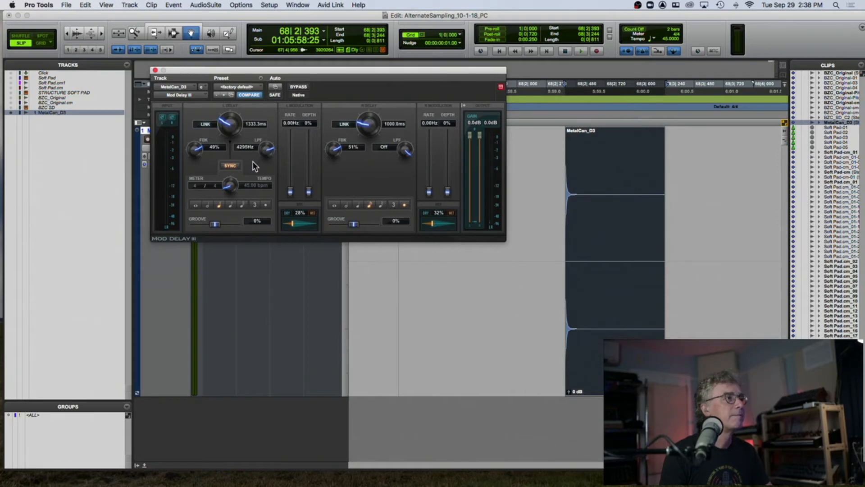
{"action": "left_click_drag", "start_coordinate": [406, 145], "coordinate": [395, 165]}
{"action": "key", "text": "space"}
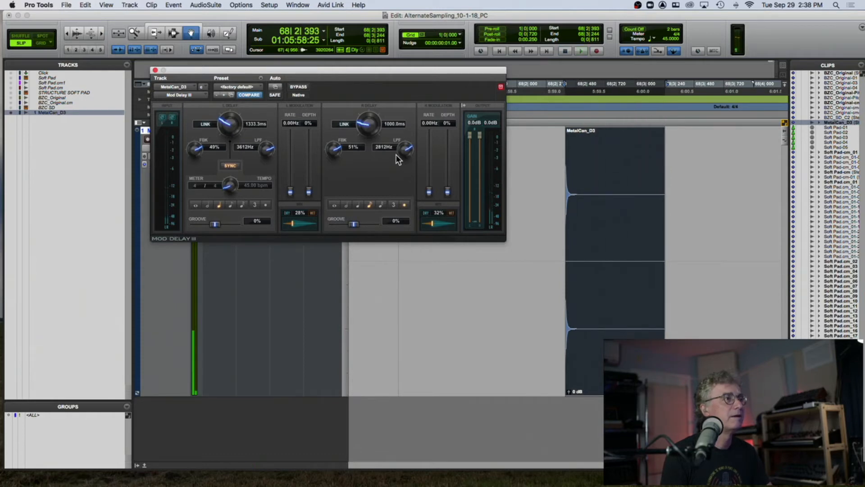
{"action": "left_click", "coordinate": [231, 204]}
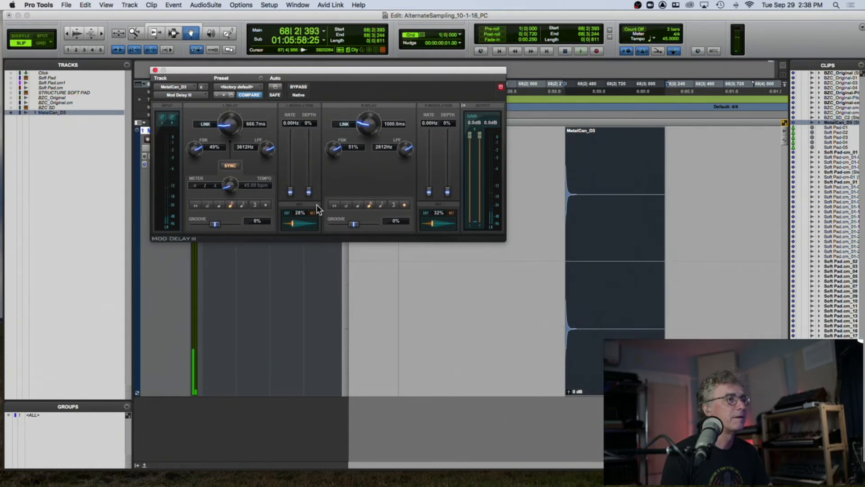
- Insert a 60 BPM tempo change at the clip position and audition the tempo-synced delay
{"action": "left_click", "coordinate": [550, 104]}
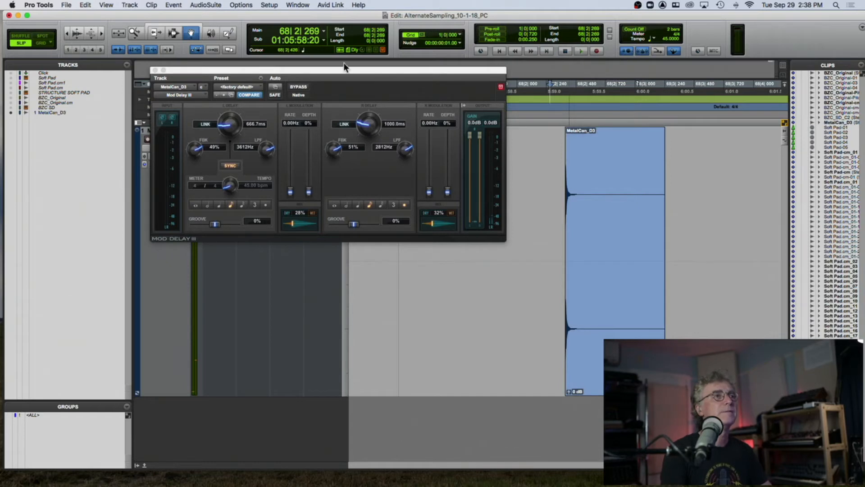
{"action": "left_click_drag", "start_coordinate": [167, 71], "coordinate": [154, 217]}
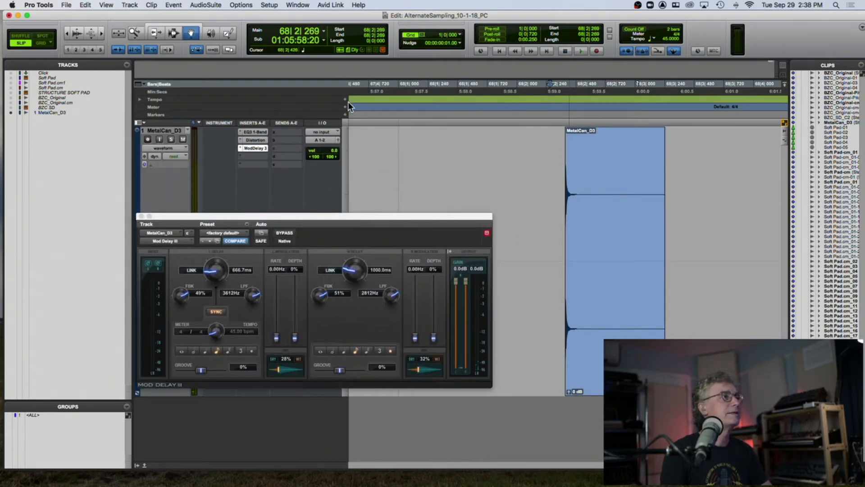
{"action": "left_click", "coordinate": [346, 100]}
{"action": "type", "text": "60"}
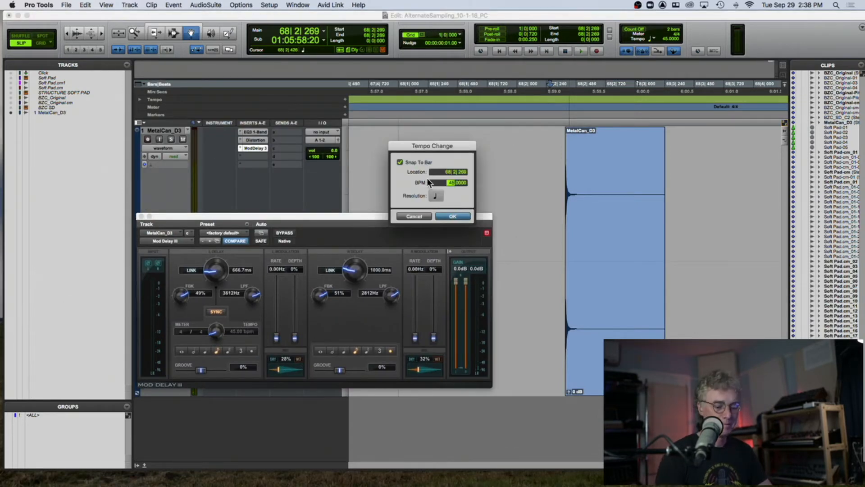
{"action": "key", "text": "Return"}
{"action": "key", "text": "space"}
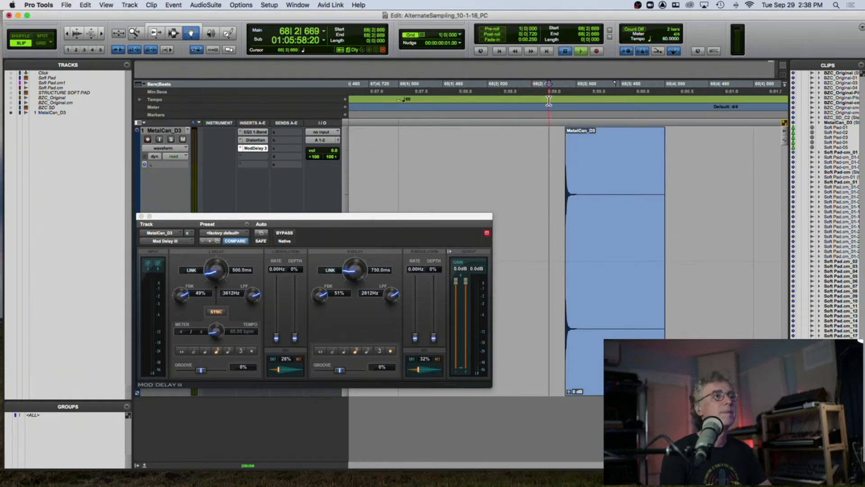
{"action": "left_click_drag", "start_coordinate": [390, 215], "coordinate": [386, 89]}
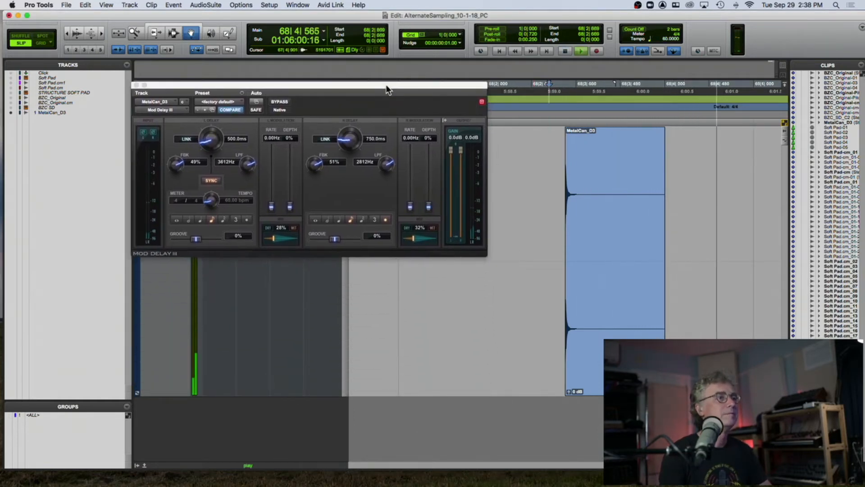
{"action": "left_click_drag", "start_coordinate": [276, 85], "coordinate": [260, 49]}
{"action": "key", "text": "space"}
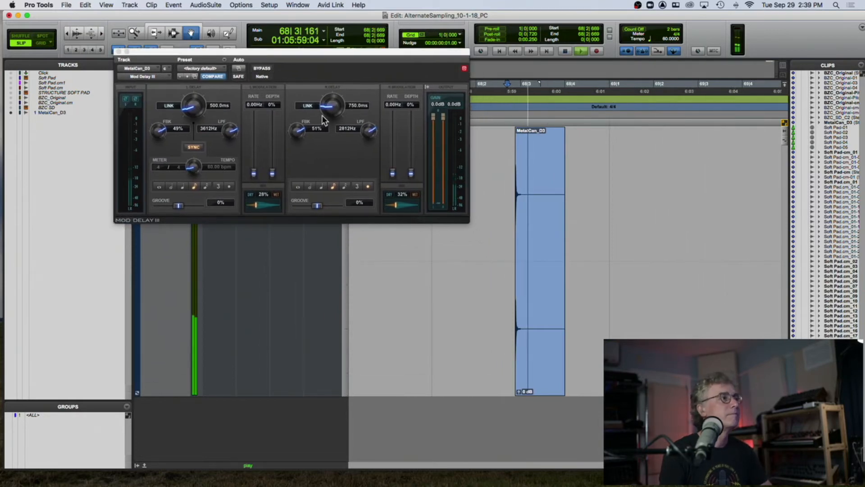
- Insert D-Verb (stereo) on the track's fourth insert slot
{"action": "left_click_drag", "start_coordinate": [183, 51], "coordinate": [202, 253]}
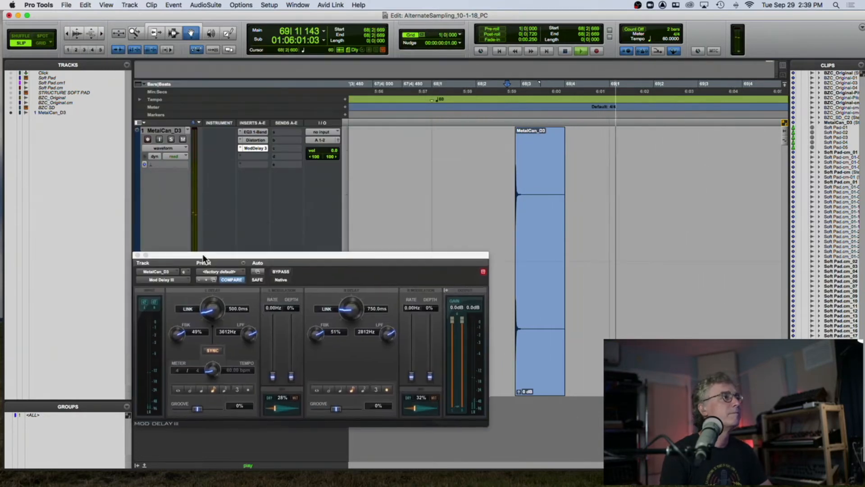
{"action": "left_click", "coordinate": [241, 154]}
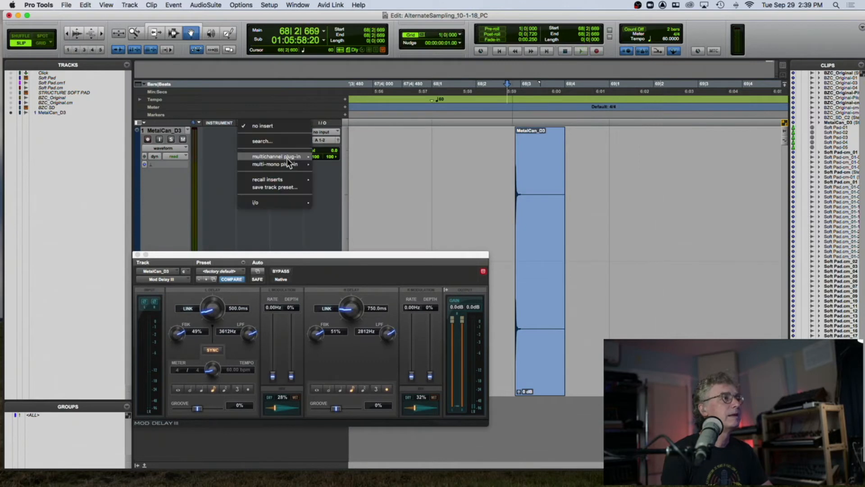
{"action": "mouse_move", "coordinate": [286, 158]}
{"action": "mouse_move", "coordinate": [347, 89]}
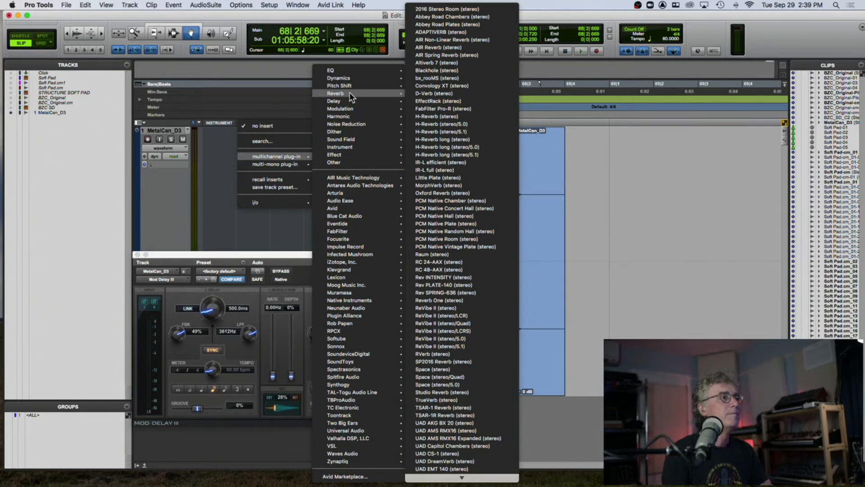
{"action": "left_click", "coordinate": [420, 94]}
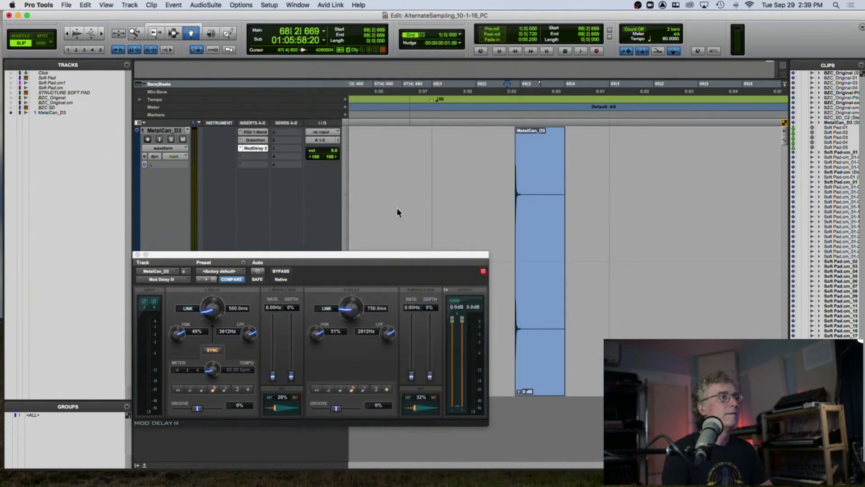
{"action": "left_click_drag", "start_coordinate": [301, 259], "coordinate": [344, 86]}
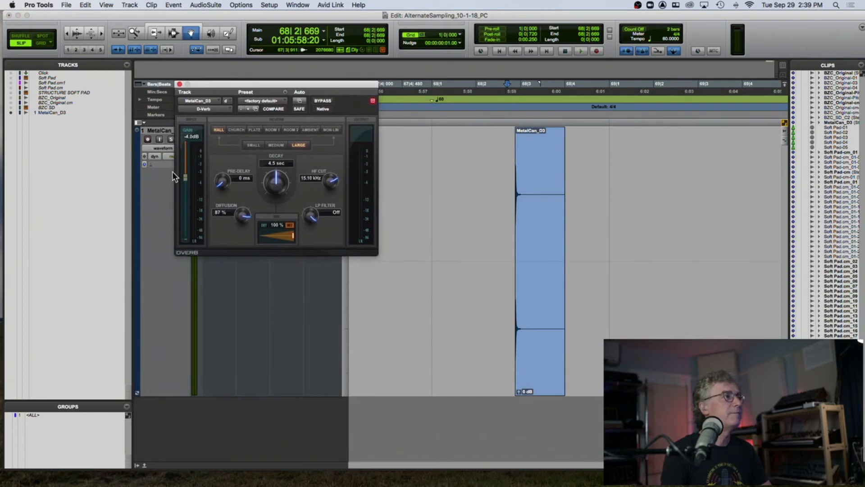
- Load the Long Plate preset in D-Verb
{"action": "left_click_drag", "start_coordinate": [186, 180], "coordinate": [186, 145]}
{"action": "left_click", "coordinate": [262, 101]}
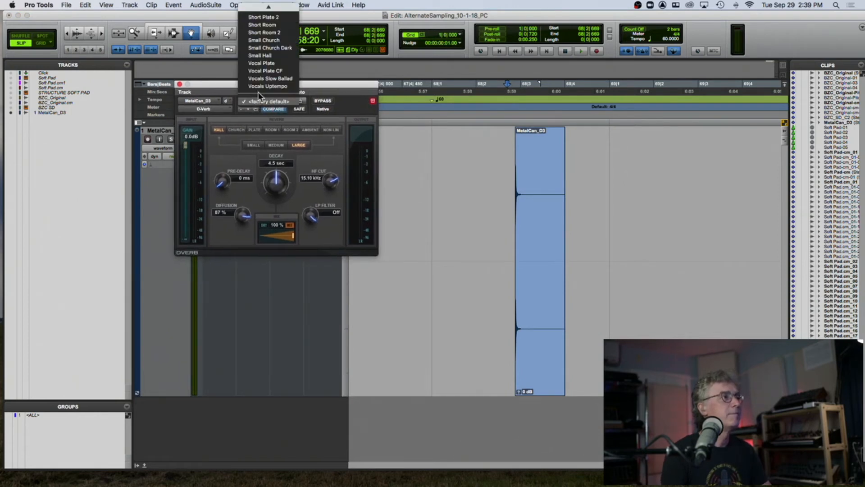
{"action": "mouse_move", "coordinate": [279, 8]}
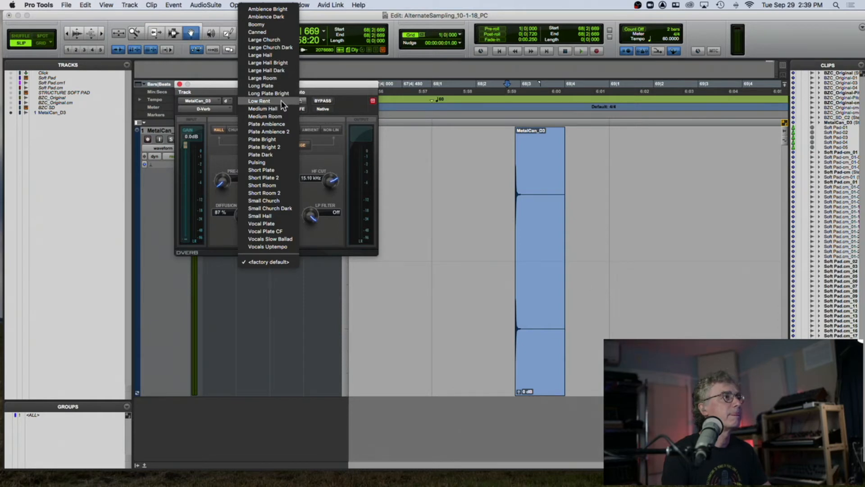
{"action": "left_click", "coordinate": [279, 85]}
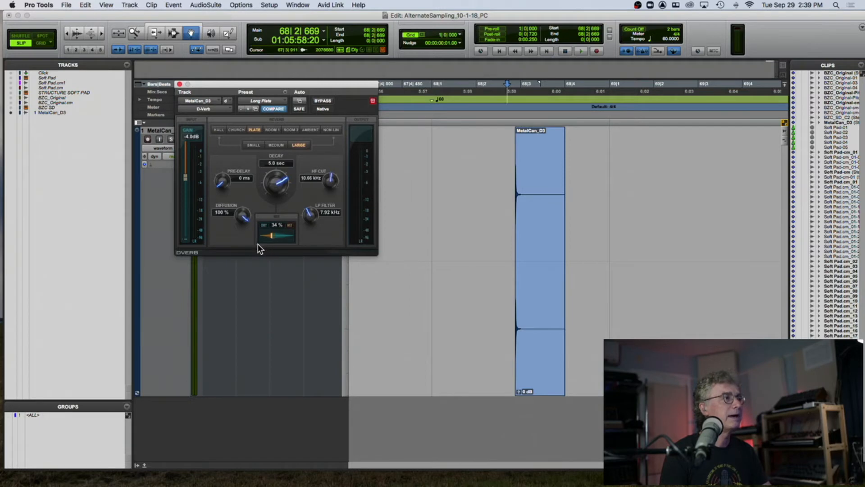
- Audition the reverb and raise its mix to 39% with the LP filter at 3.17 kHz
{"action": "key", "text": "space"}
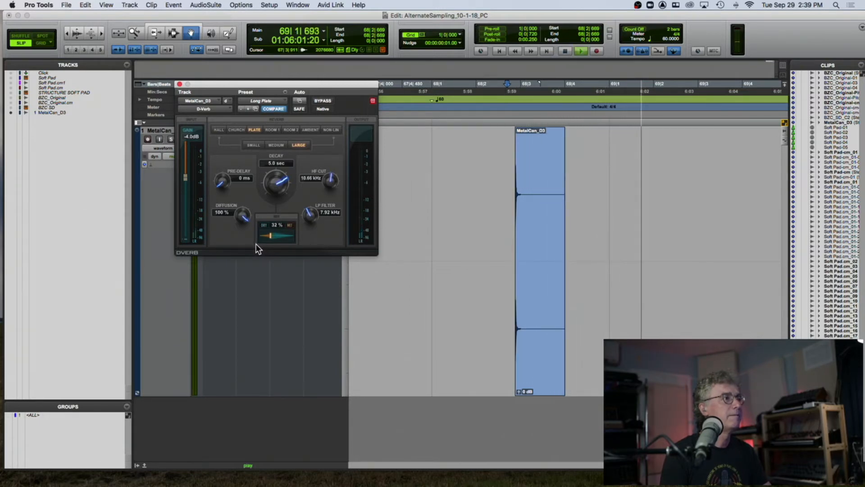
{"action": "key", "text": "space"}
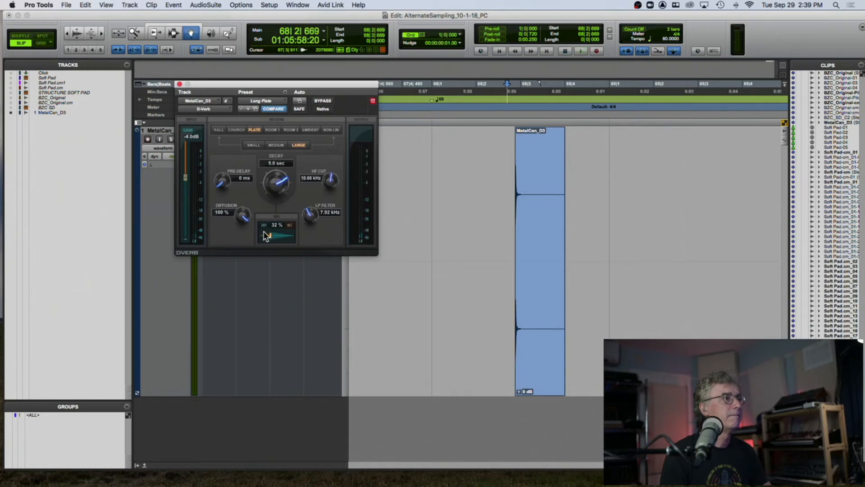
{"action": "key", "text": "space"}
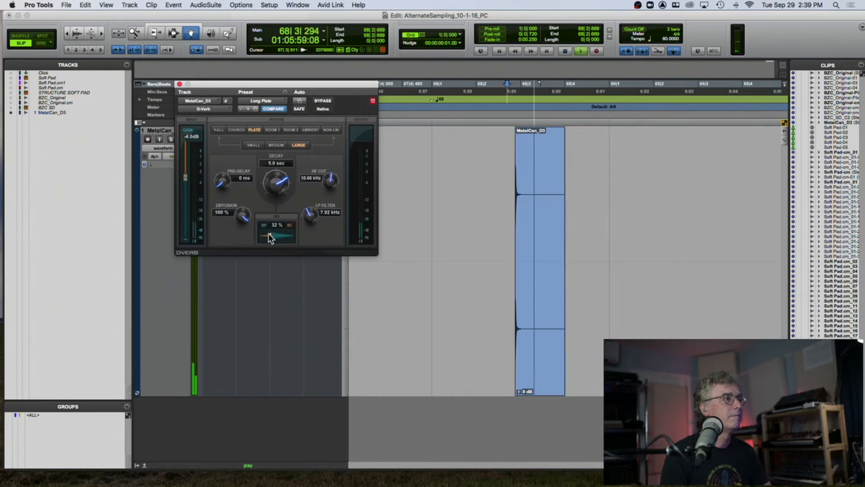
{"action": "left_click_drag", "start_coordinate": [269, 233], "coordinate": [294, 249]}
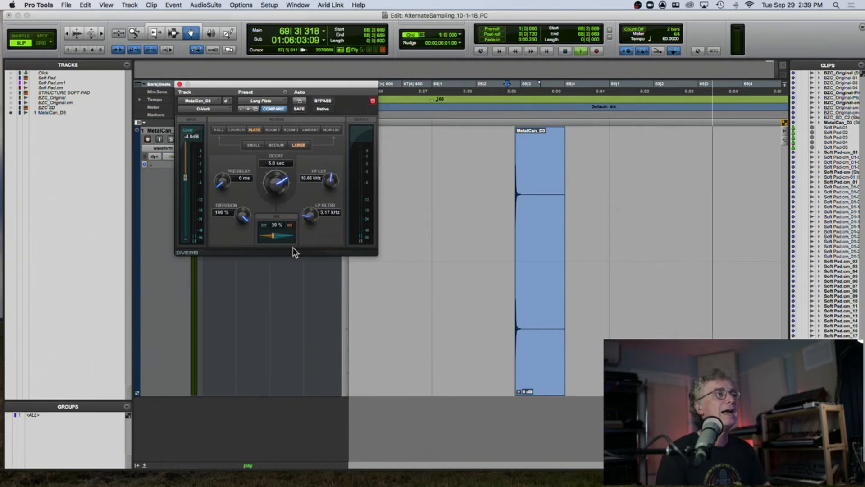
{"action": "key", "text": "space"}
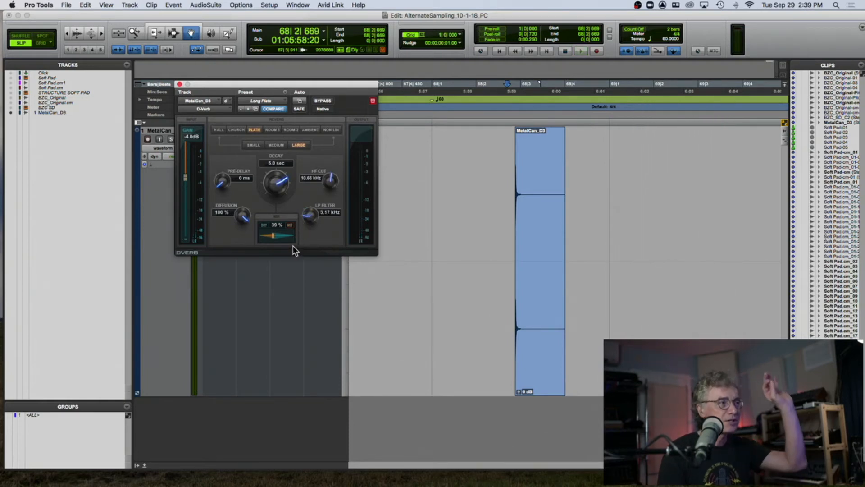
{"action": "key", "text": "space"}
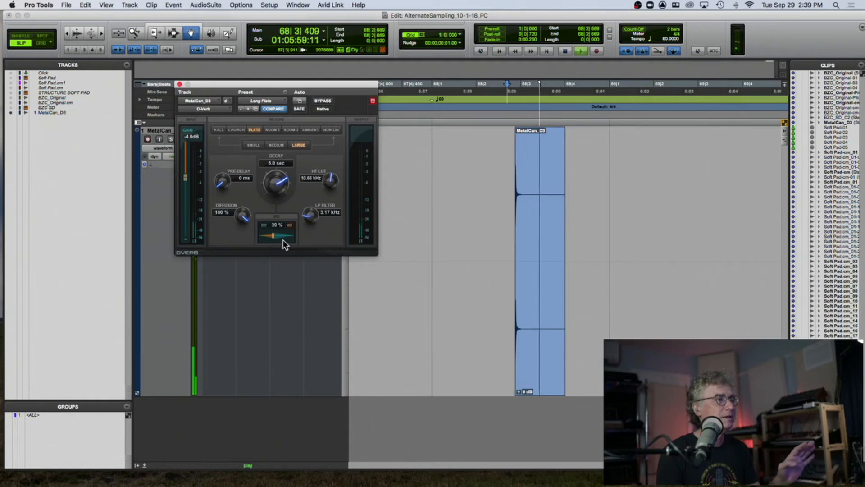
{"action": "key", "text": "space"}
- Raise the D-Verb input gain to 0.0 dB, audition it, and close the plug-in window
{"action": "left_click_drag", "start_coordinate": [185, 177], "coordinate": [185, 145]}
{"action": "key", "text": "space"}
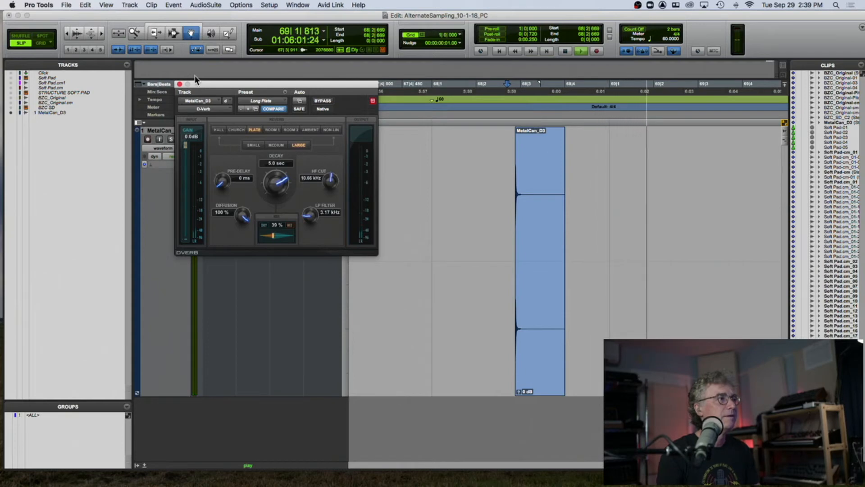
{"action": "left_click", "coordinate": [179, 84]}
{"action": "left_click", "coordinate": [173, 33]}
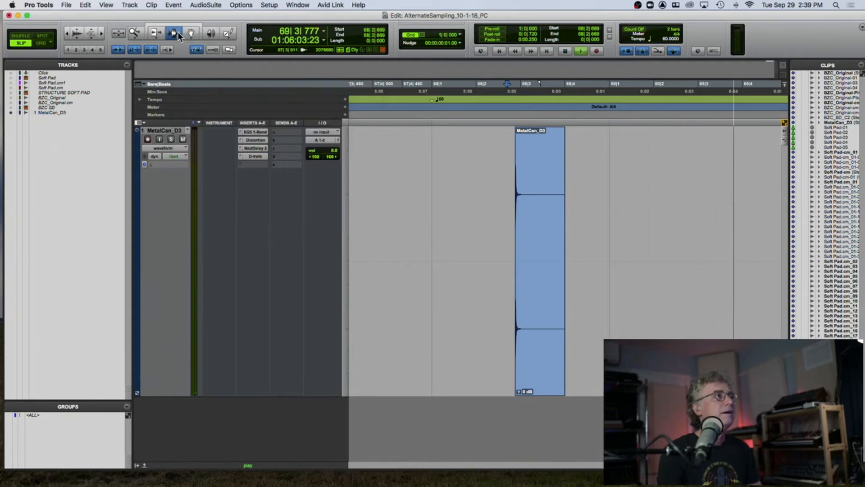
{"action": "key", "text": "space"}
- Select the MetalCan_D3 clip, extend the selection past its end to cover the effect tail, and audition it
{"action": "double_click", "coordinate": [527, 144]}
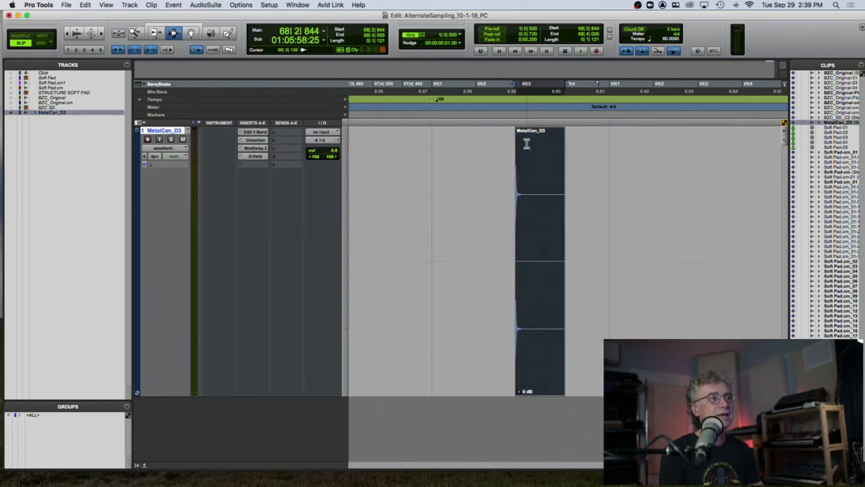
{"action": "key", "text": "r"}
{"action": "left_click_drag", "start_coordinate": [667, 164], "coordinate": [707, 167]}
{"action": "key", "text": "space"}
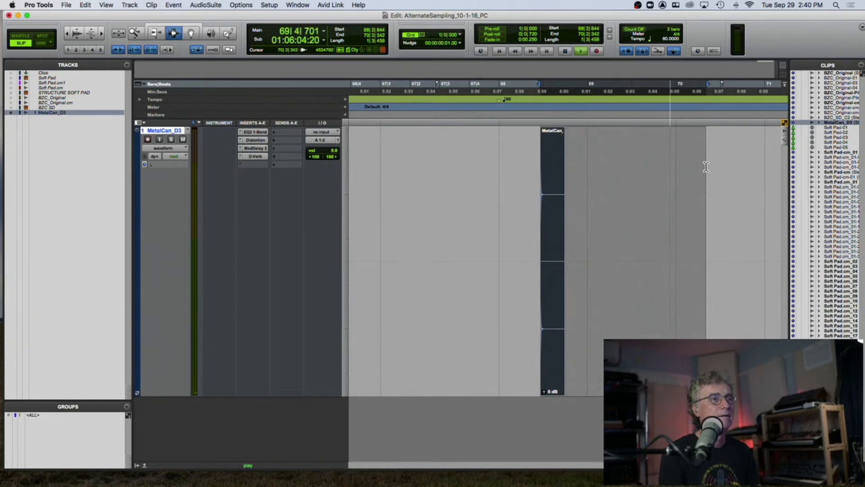
{"action": "key", "text": "space"}
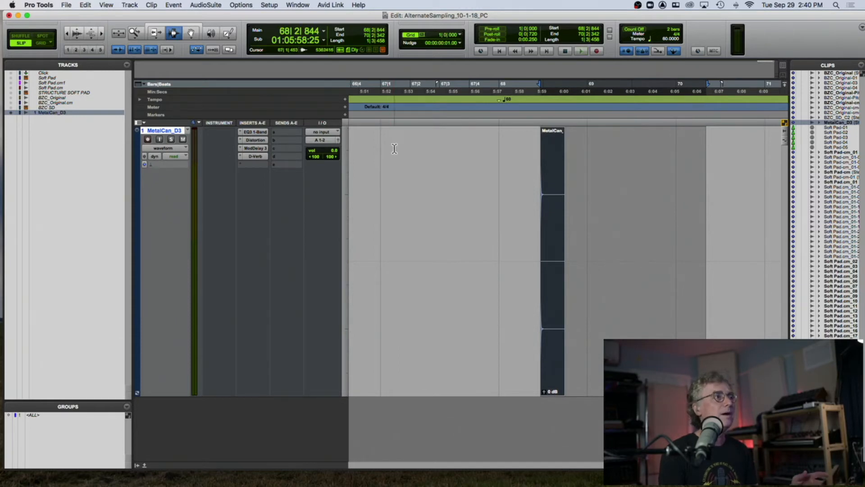
- Commit the MetalCan_D3 track with its plug-ins to a new rendered track
{"action": "right_click", "coordinate": [153, 129]}
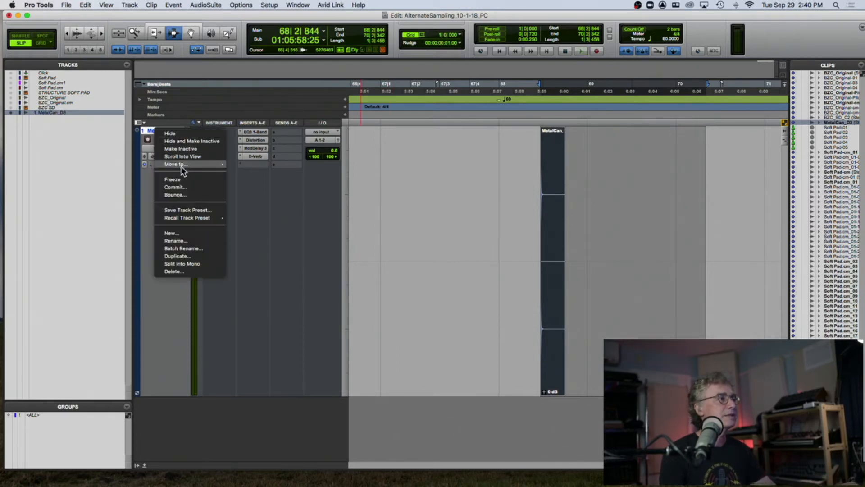
{"action": "left_click", "coordinate": [185, 187]}
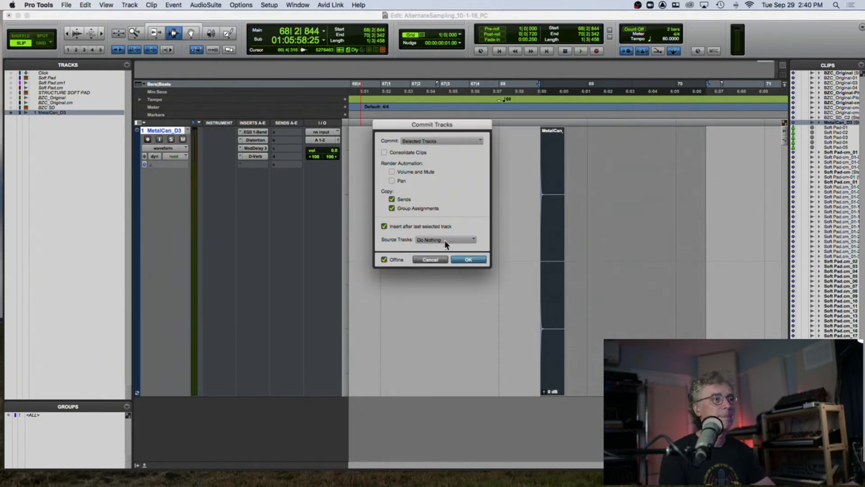
{"action": "left_click", "coordinate": [467, 260]}
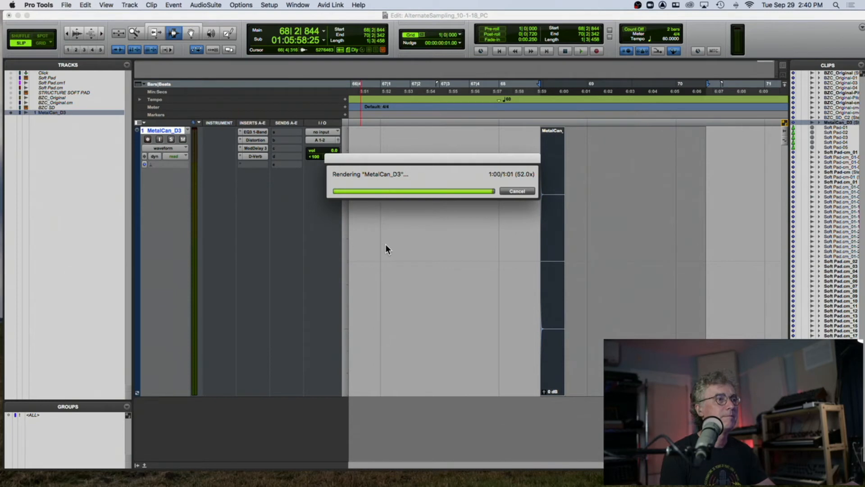
{"action": "scroll", "coordinate": [459, 249], "scroll_direction": "down", "scroll_amount": 1}
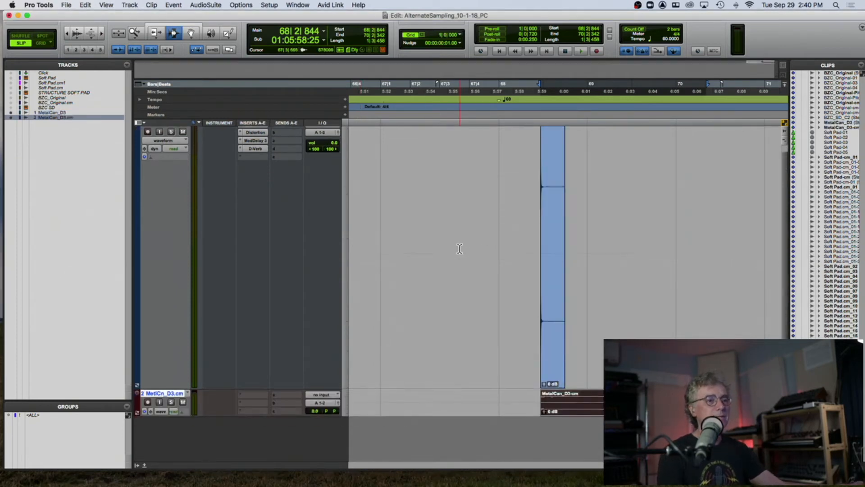
- Audition the rendered MetalCan_D3.cm track
{"action": "scroll", "coordinate": [460, 249], "scroll_direction": "right", "scroll_amount": 3}
{"action": "scroll", "coordinate": [522, 257], "scroll_direction": "left", "scroll_amount": 4}
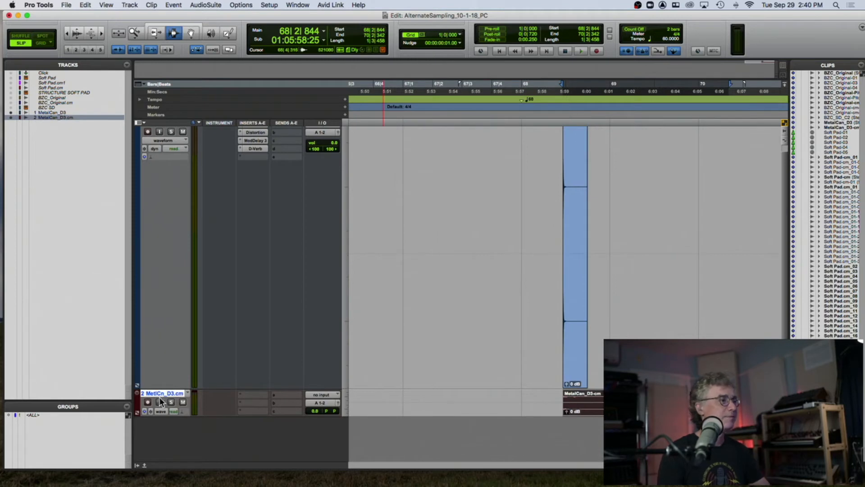
{"action": "key", "text": "space"}
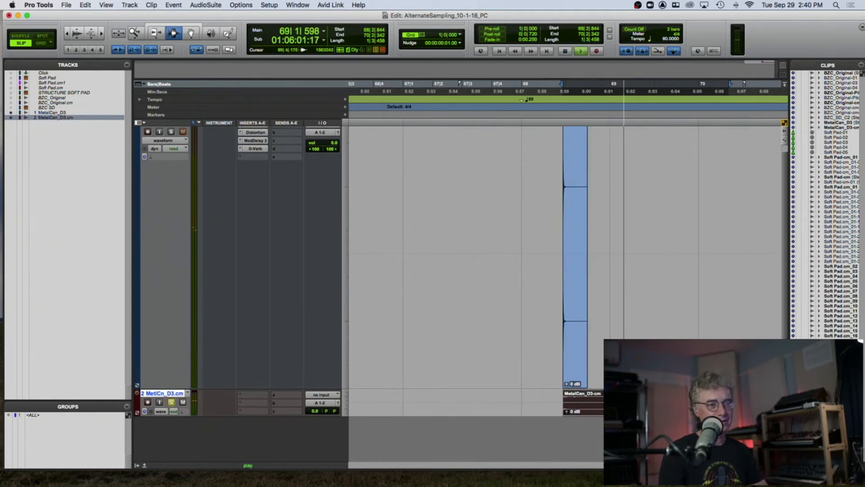
{"action": "key", "text": "space"}
- Mute the original MetalCan_D3 track and audition the rendered MetalCan_D3.cm clip on its own
{"action": "left_click_drag", "start_coordinate": [218, 387], "coordinate": [217, 286]}
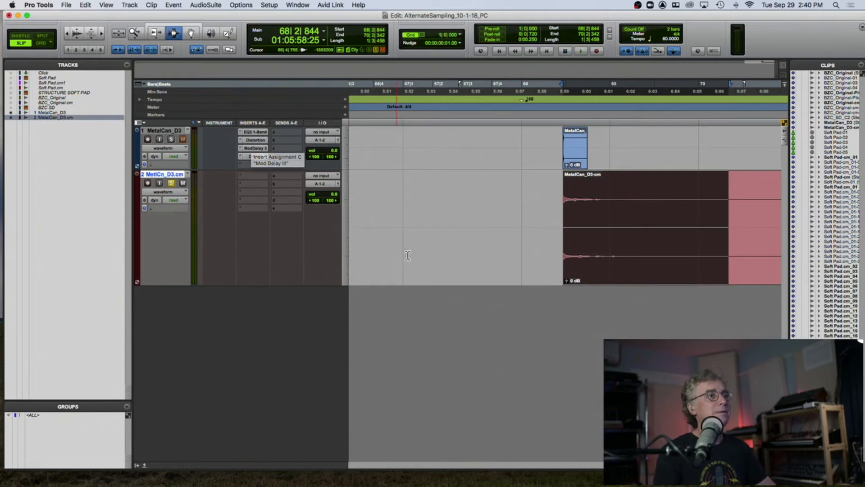
{"action": "left_click", "coordinate": [182, 139]}
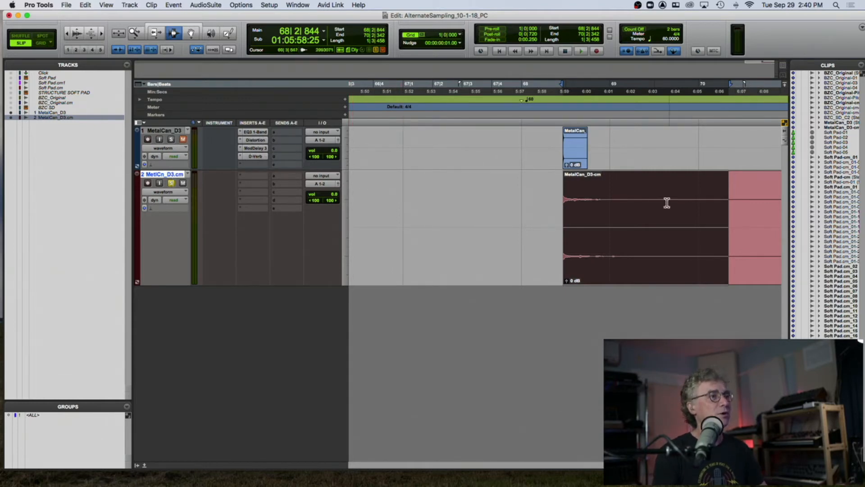
{"action": "left_click", "coordinate": [560, 205]}
{"action": "key", "text": "space"}
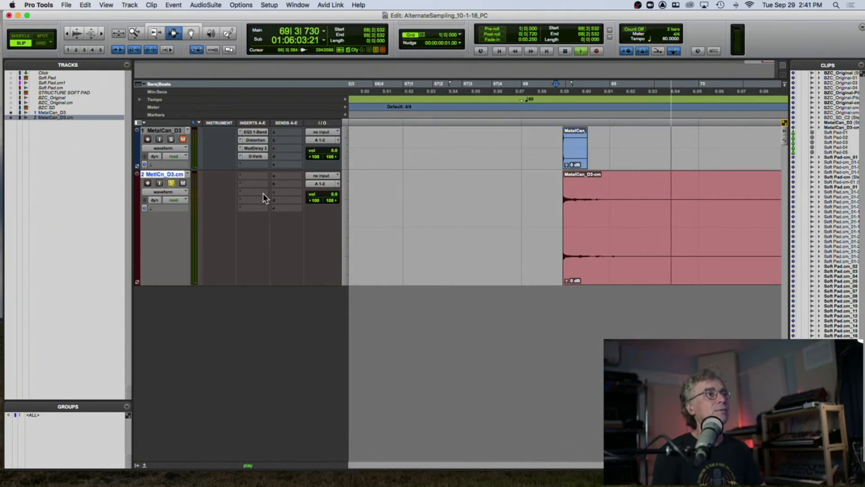
{"action": "key", "text": "space"}
- Rename the rendered clip and its disk file as MetalCan_Ab
{"action": "left_click", "coordinate": [621, 198]}
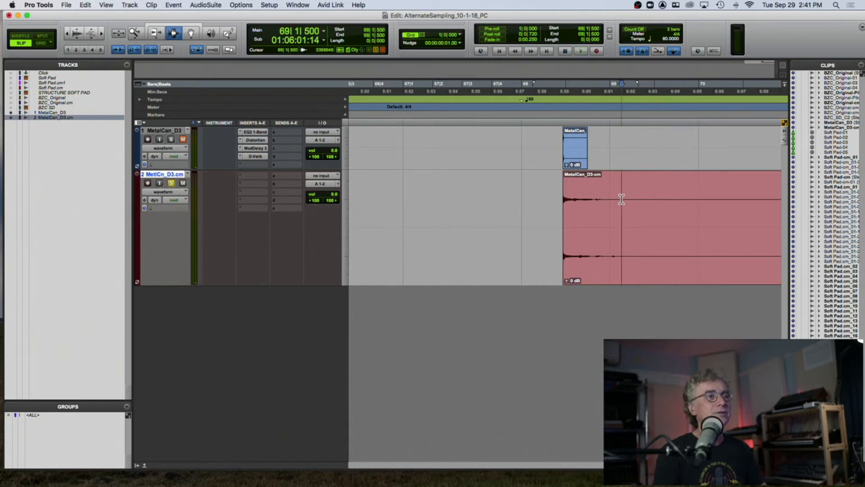
{"action": "double_click", "coordinate": [622, 199]}
{"action": "left_click", "coordinate": [191, 33]}
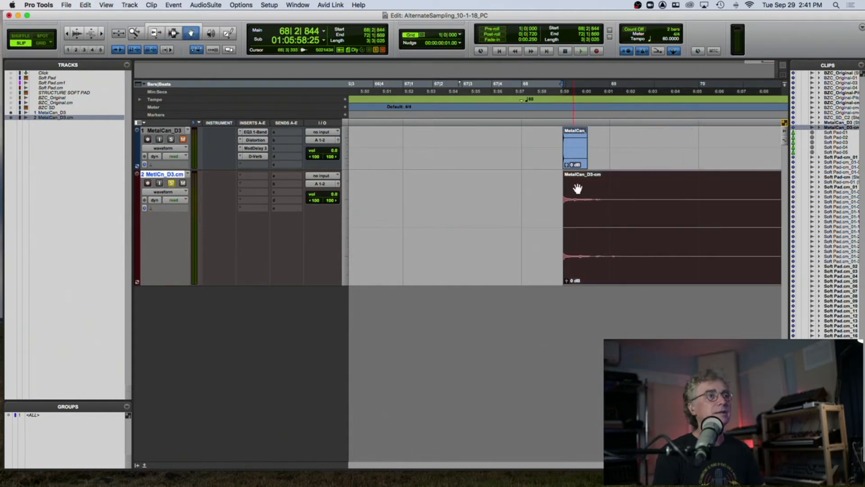
{"action": "double_click", "coordinate": [589, 190]}
{"action": "left_click", "coordinate": [398, 169]}
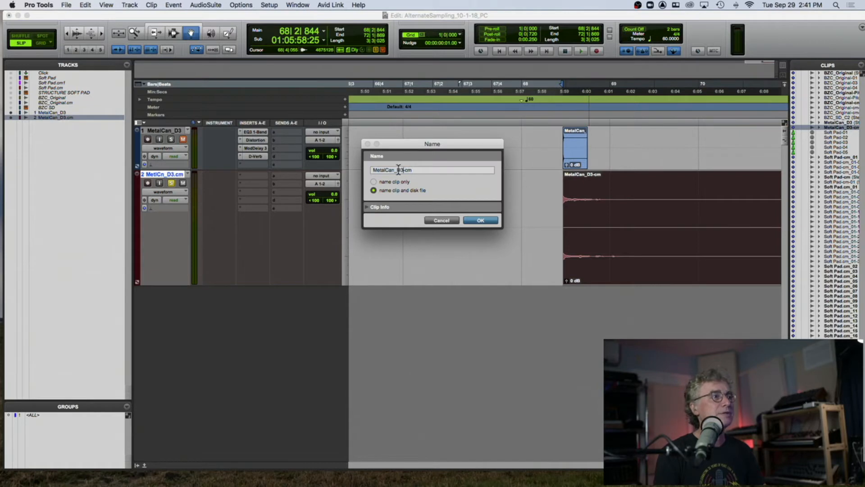
{"action": "type", "text": "Ab"}
{"action": "key", "text": "Return"}
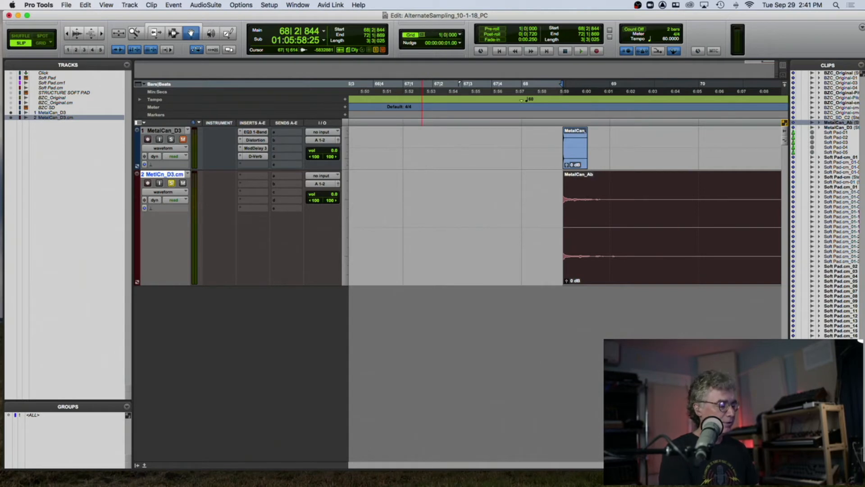
- Export the selected MetalCan_Ab clip as a WAV file to the Desktop
{"action": "key", "text": "super+z"}
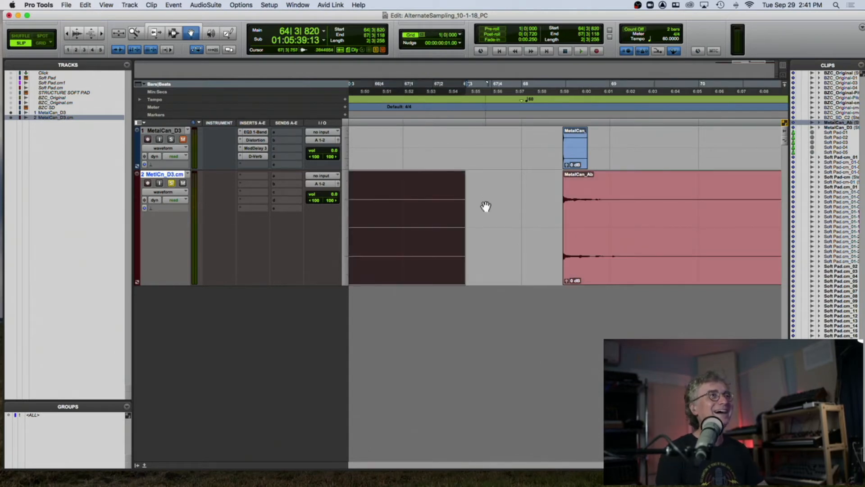
{"action": "left_click", "coordinate": [588, 214]}
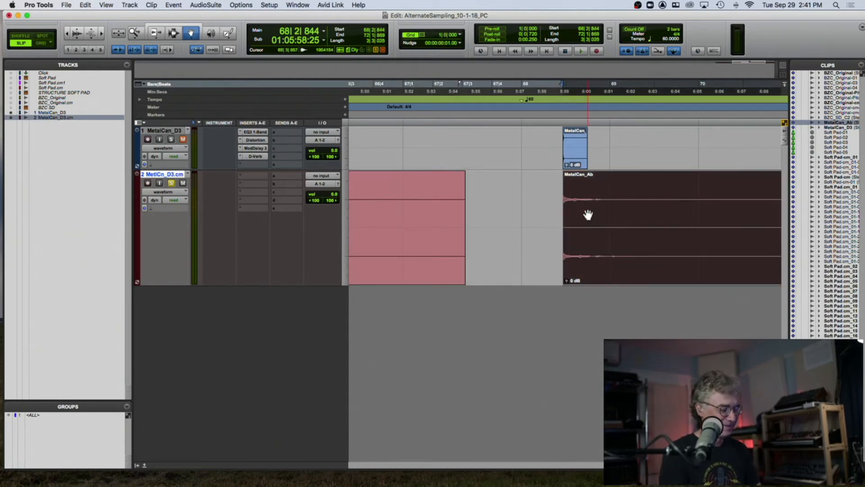
{"action": "key", "text": "super+shift+k"}
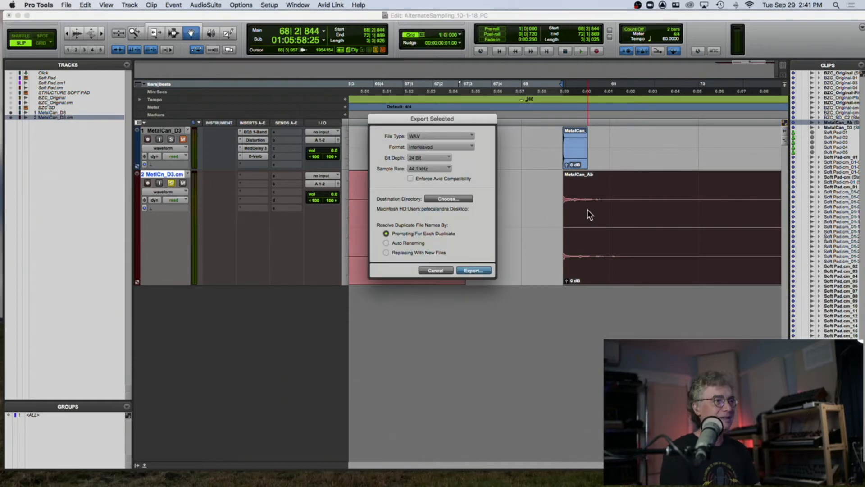
{"action": "key", "text": "Escape"}
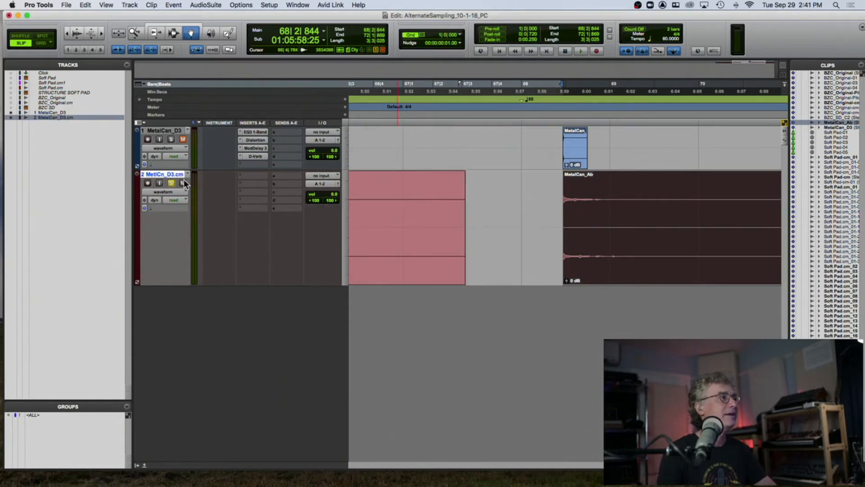
{"action": "key", "text": "super+shift+n"}
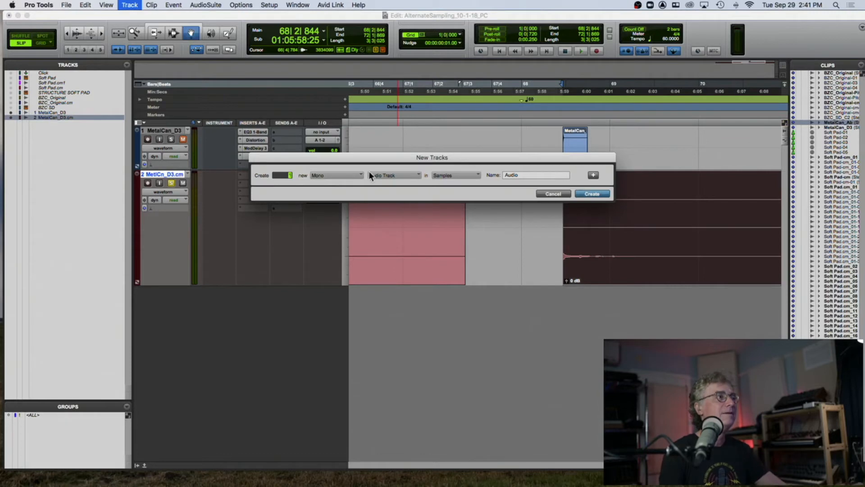
{"action": "left_click", "coordinate": [340, 174]}
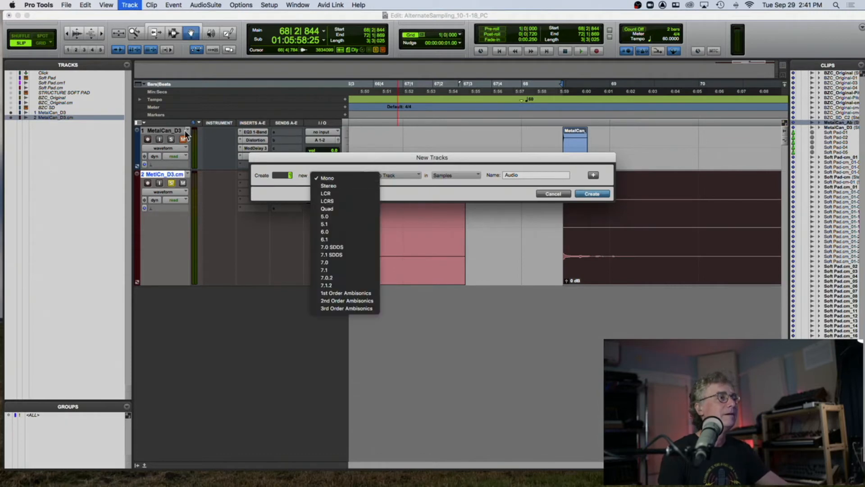
{"action": "left_click", "coordinate": [336, 177]}
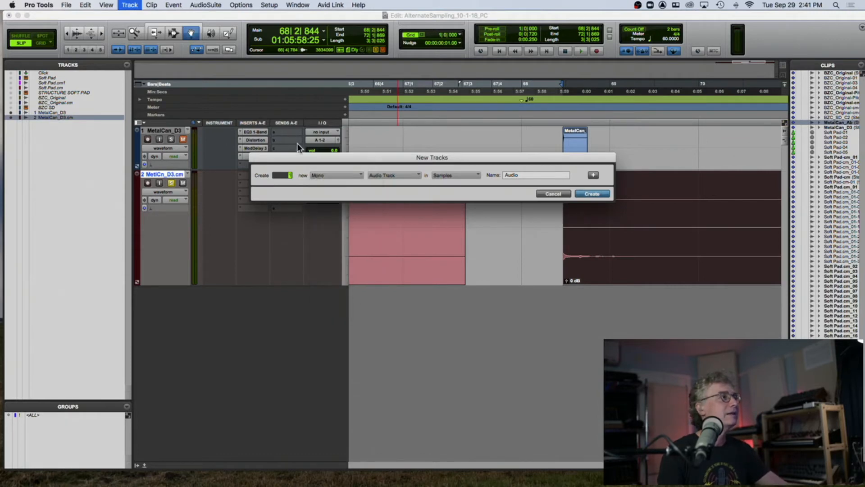
{"action": "left_click", "coordinate": [554, 194]}
- Unhide the BZC SD instrument track and enlarge its height
{"action": "left_click", "coordinate": [19, 107]}
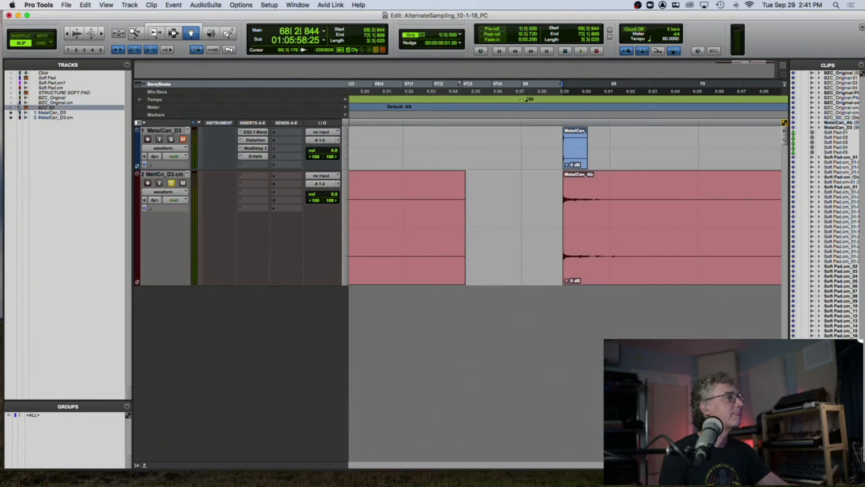
{"action": "left_click", "coordinate": [11, 108]}
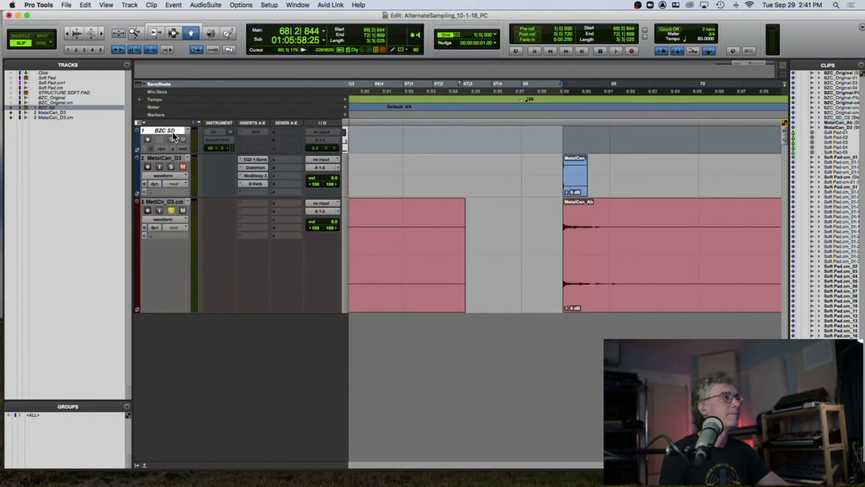
{"action": "left_click_drag", "start_coordinate": [171, 154], "coordinate": [171, 224]}
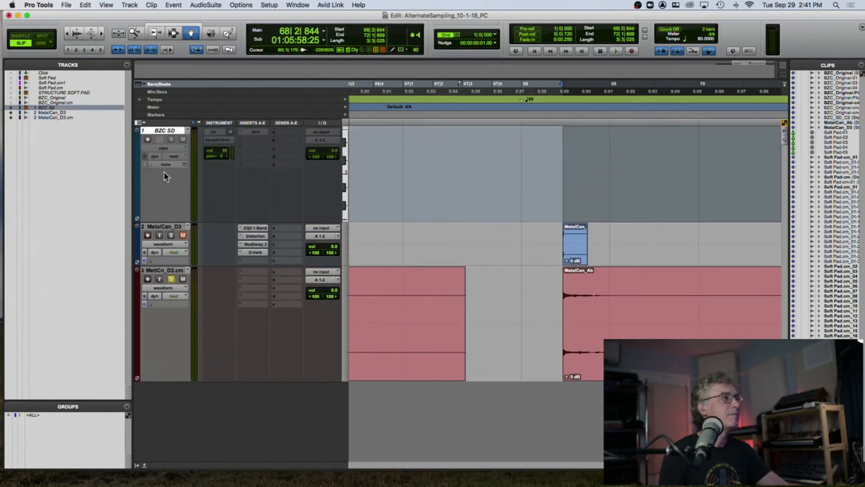
- Select the BZC SD track and open its Structure Free plug-in
{"action": "right_click", "coordinate": [161, 132]}
{"action": "left_click", "coordinate": [168, 140]}
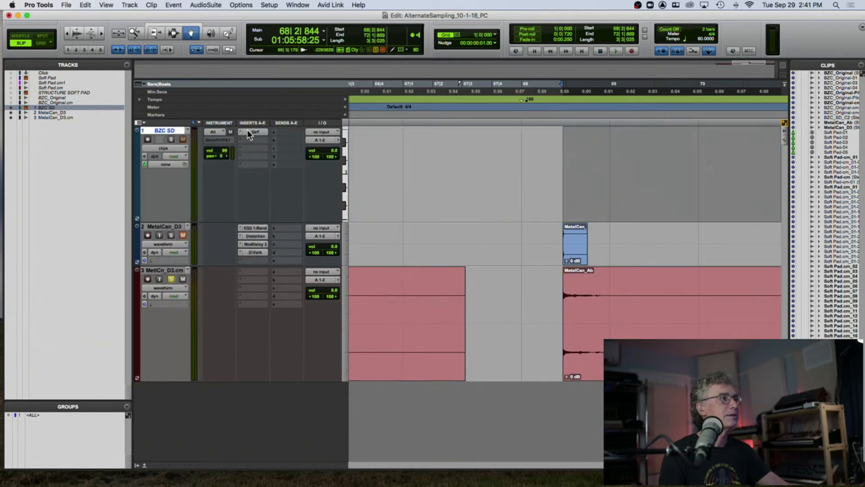
{"action": "left_click", "coordinate": [251, 132]}
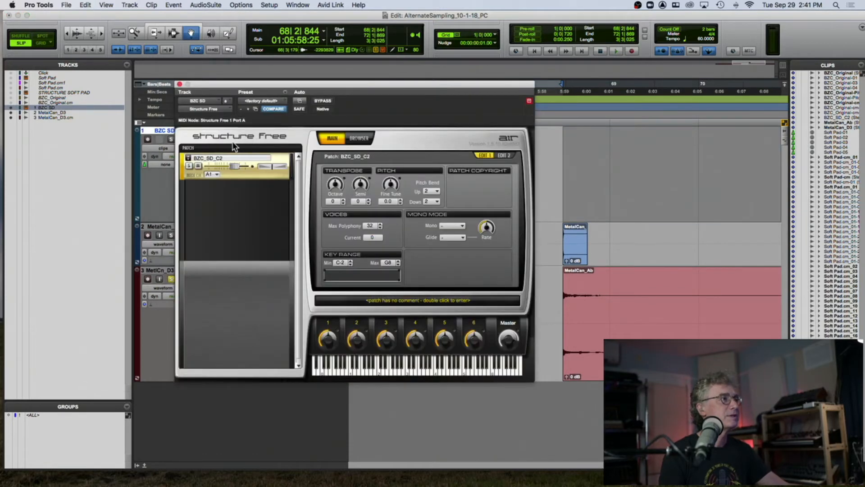
- Replace the BZC_SD_C2 patch in Structure Free with MetalCan_Ab.wav loaded from the Desktop
{"action": "right_click", "coordinate": [261, 172]}
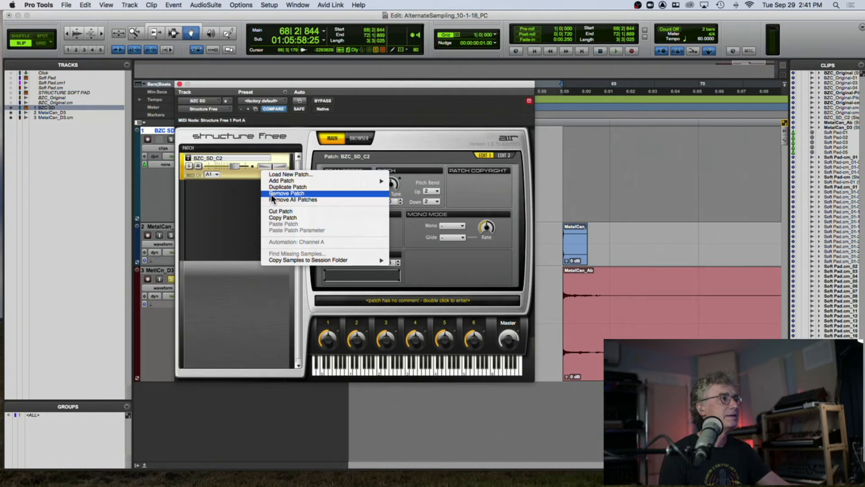
{"action": "left_click", "coordinate": [271, 194]}
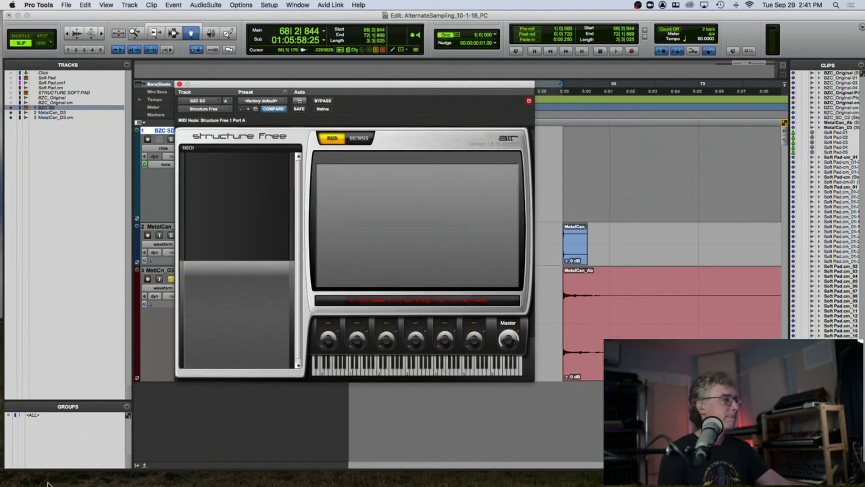
{"action": "left_click", "coordinate": [17, 478]}
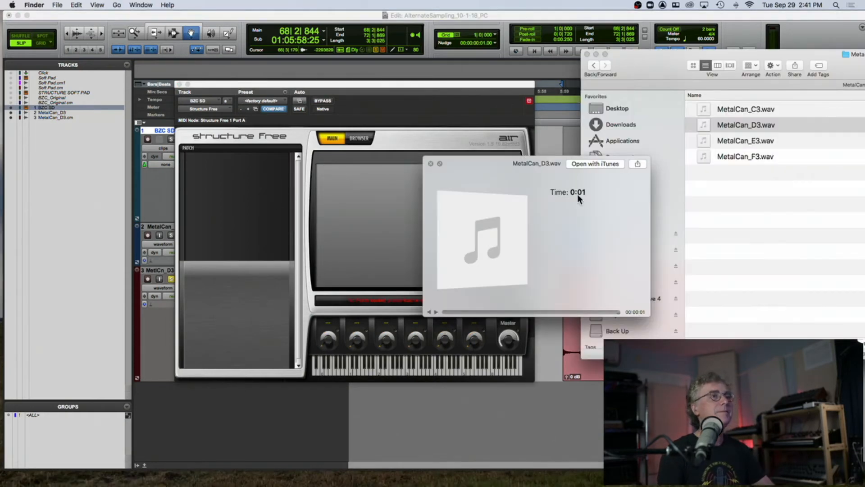
{"action": "left_click", "coordinate": [432, 165]}
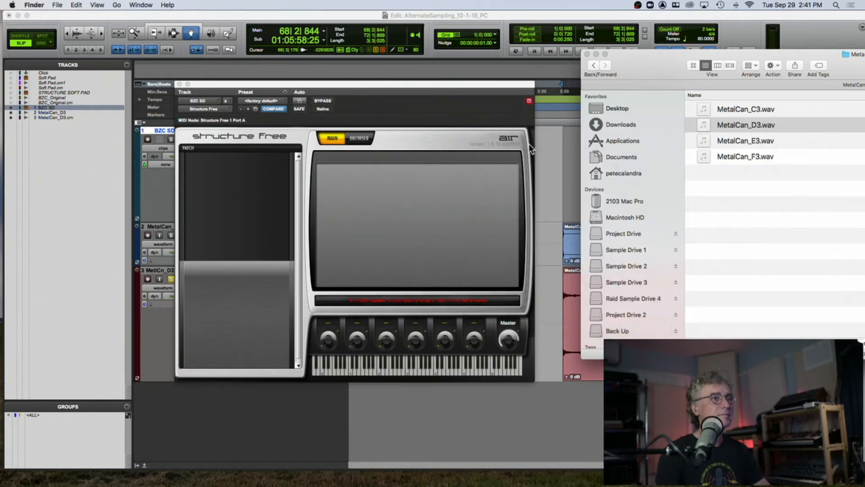
{"action": "left_click", "coordinate": [617, 110]}
{"action": "left_click_drag", "start_coordinate": [708, 134], "coordinate": [269, 180]}
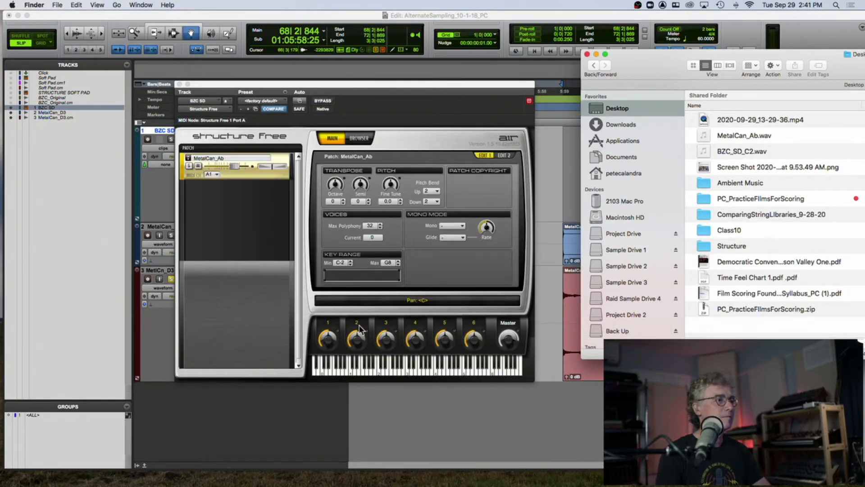
- Audition the MetalCan_Ab patch on the keyboard and preview the MetalCan_Ab.wav file on the Desktop
{"action": "left_click", "coordinate": [149, 142]}
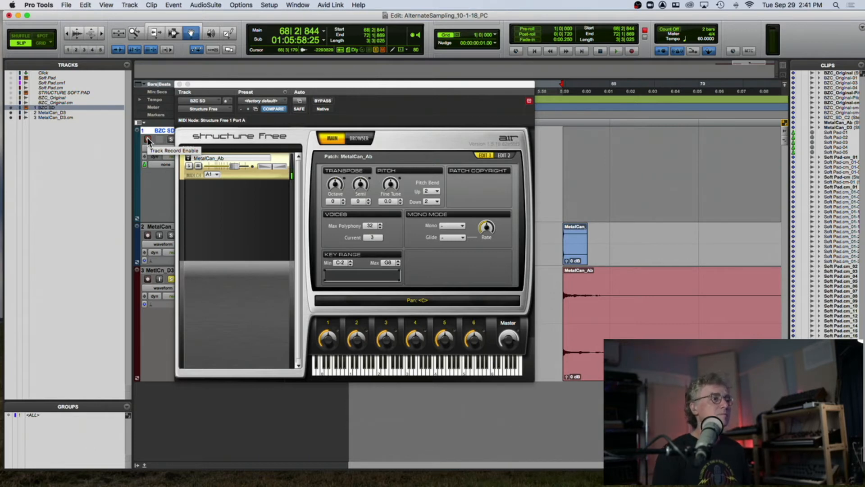
{"action": "left_click", "coordinate": [433, 371]}
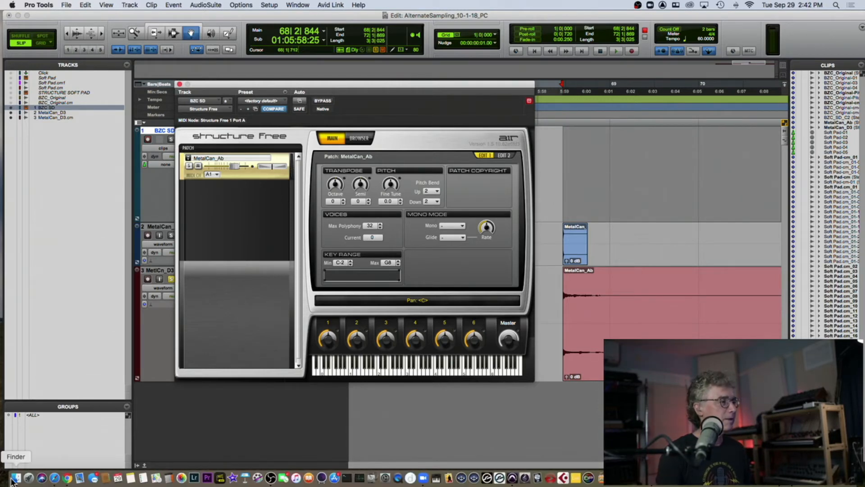
{"action": "left_click", "coordinate": [15, 478]}
{"action": "left_click", "coordinate": [702, 134]}
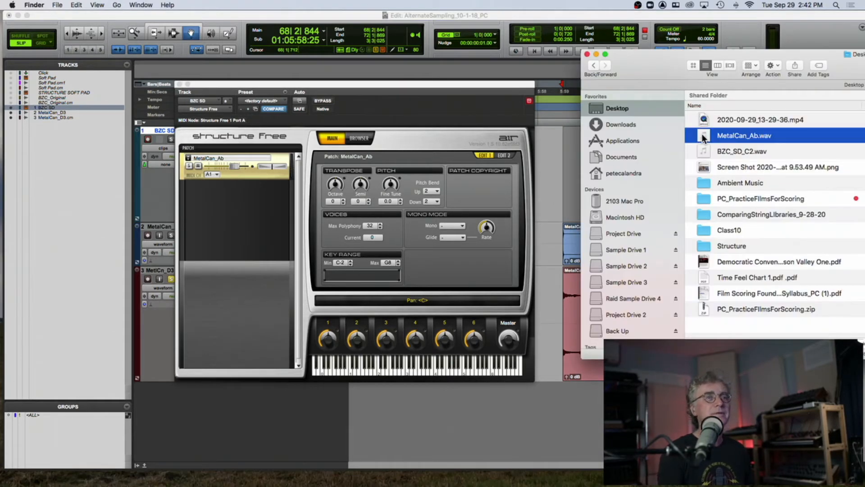
{"action": "key", "text": "space"}
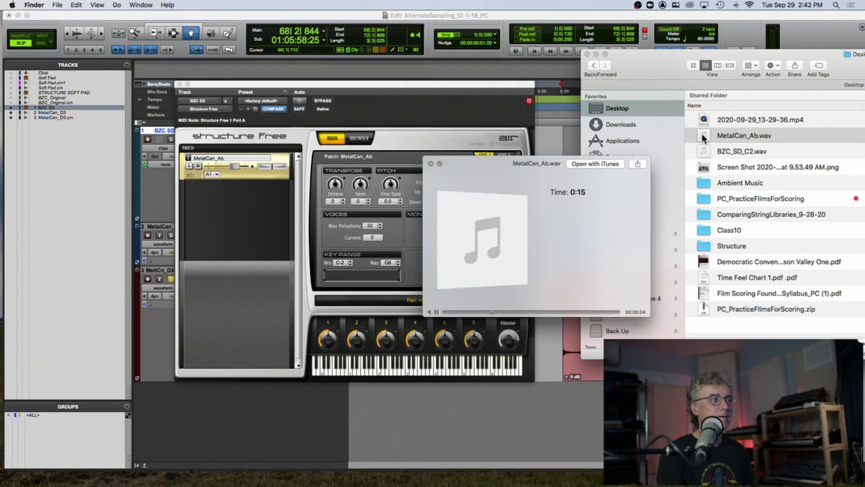
{"action": "key", "text": "space"}
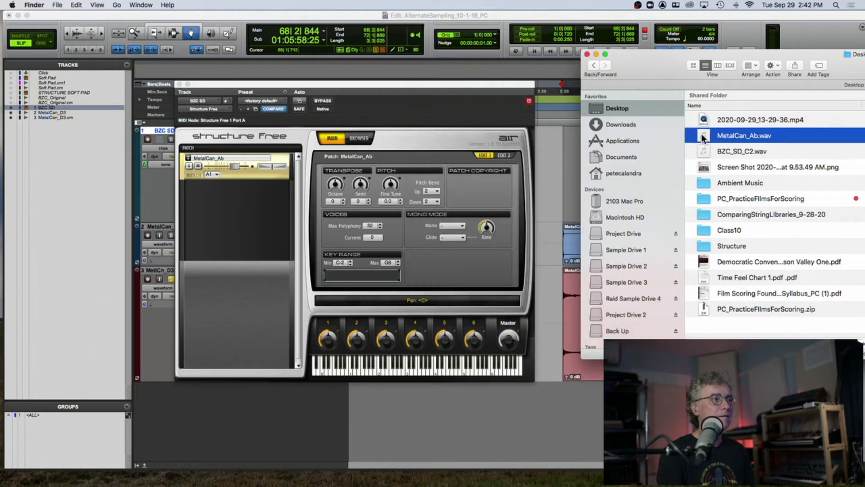
- Inspect the Edit 2 page of the MetalCan_Ab patch and close the plug-in window
{"action": "left_click", "coordinate": [503, 155]}
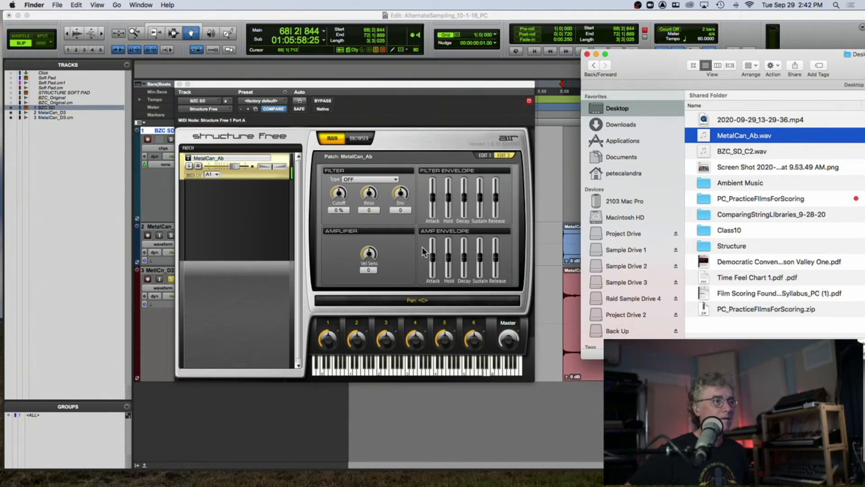
{"action": "left_click", "coordinate": [255, 162]}
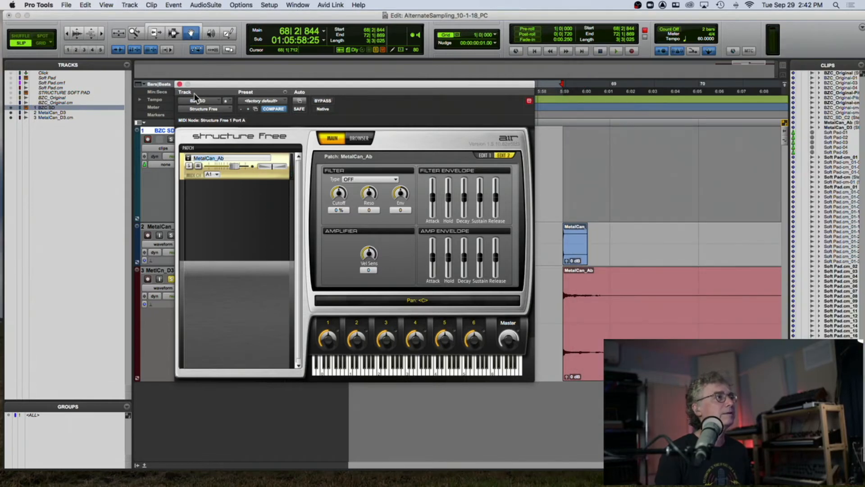
{"action": "left_click", "coordinate": [180, 84]}
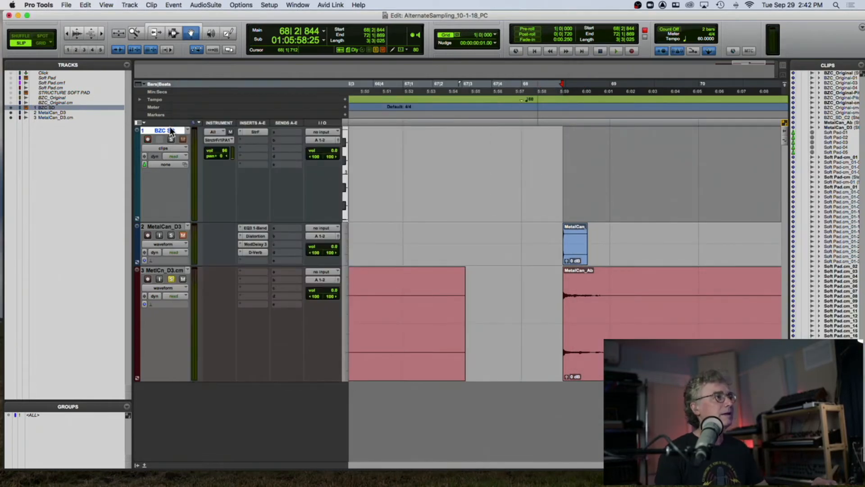
- Unsolo the rendered MetalCan track and solo the BZC SD track
{"action": "left_click", "coordinate": [171, 278]}
{"action": "left_click", "coordinate": [171, 139]}
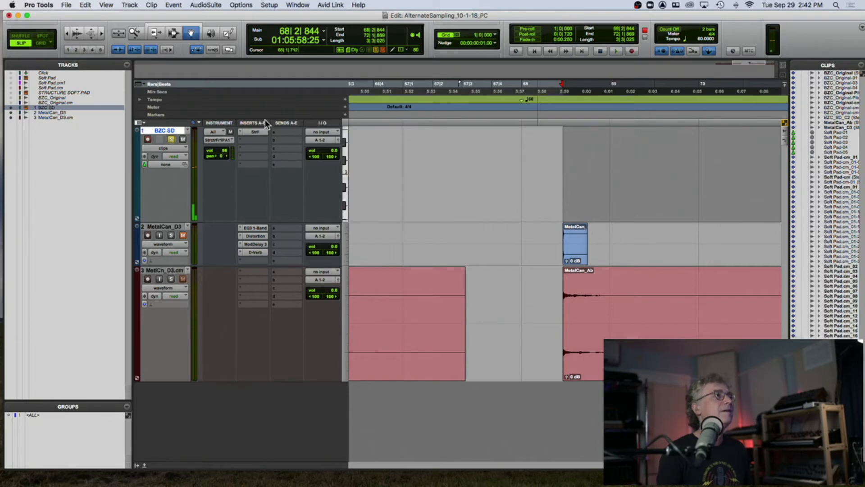
- Raise the amp envelope attack and release sliders of the MetalCan_Ab patch in Structure Free, then close the plug-in
{"action": "left_click", "coordinate": [255, 132]}
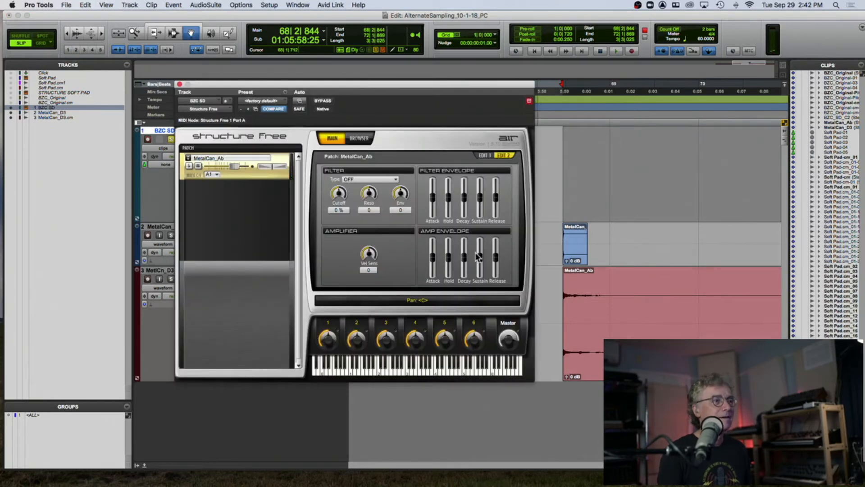
{"action": "left_click_drag", "start_coordinate": [495, 256], "coordinate": [495, 247]}
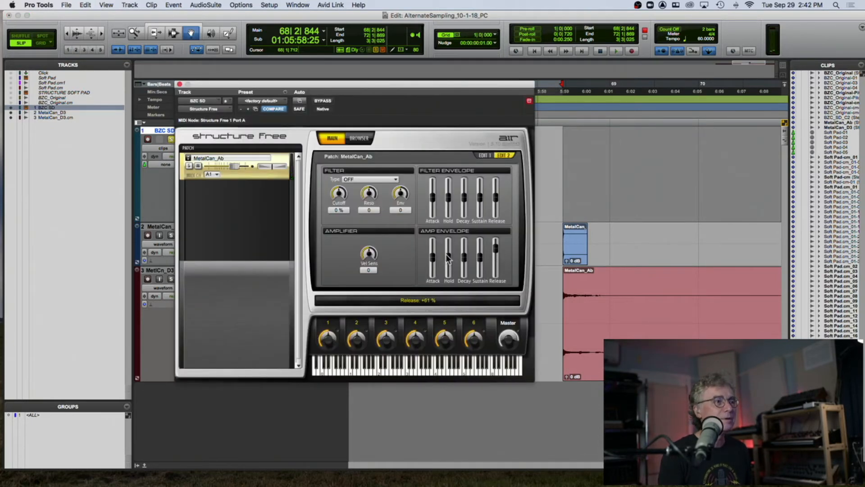
{"action": "left_click_drag", "start_coordinate": [435, 259], "coordinate": [434, 247]}
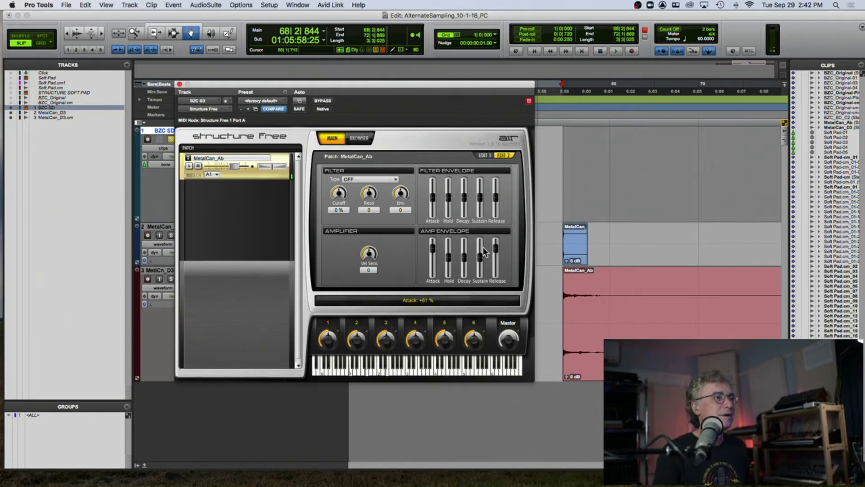
{"action": "left_click", "coordinate": [508, 335]}
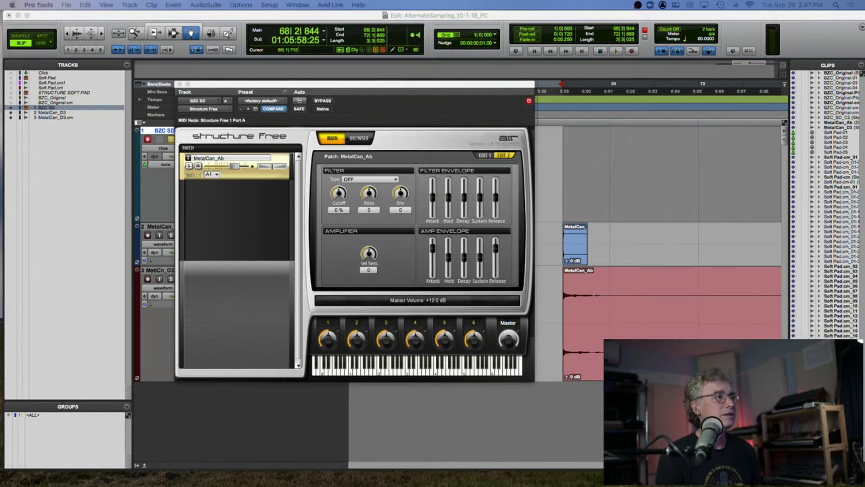
{"action": "left_click", "coordinate": [178, 84]}
{"action": "left_click", "coordinate": [172, 139]}
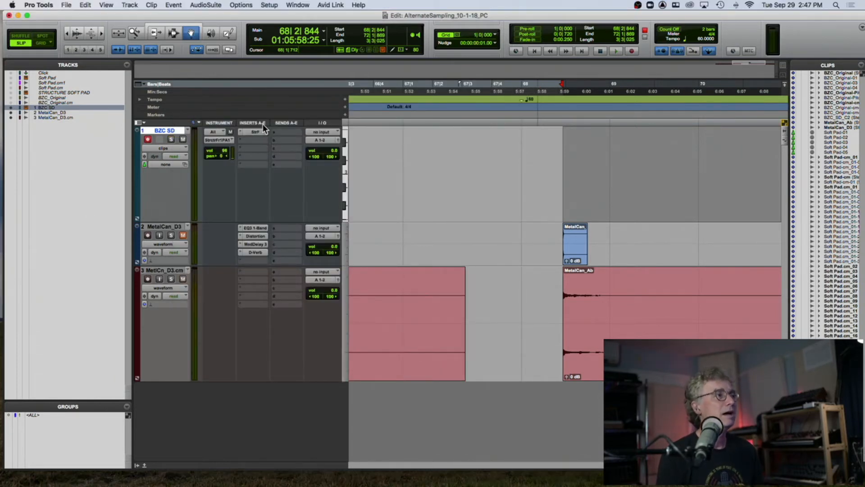
{"action": "left_click", "coordinate": [242, 136]}
{"action": "mouse_move", "coordinate": [270, 131]}
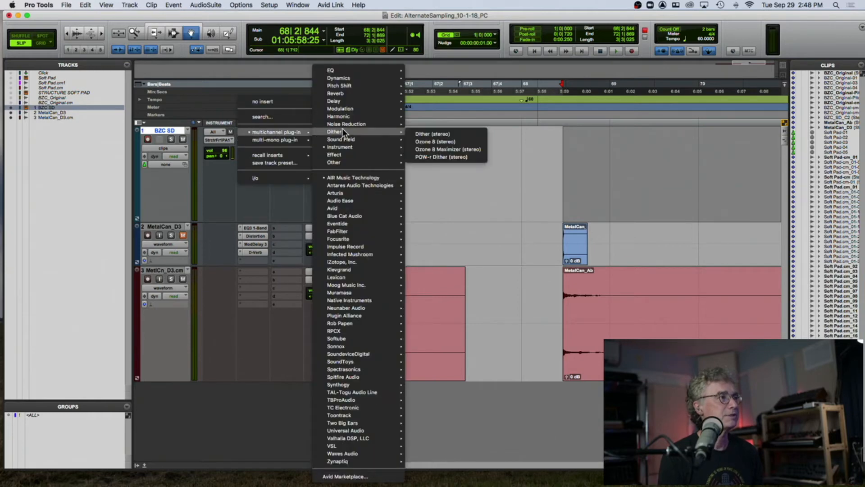
{"action": "mouse_move", "coordinate": [343, 146]}
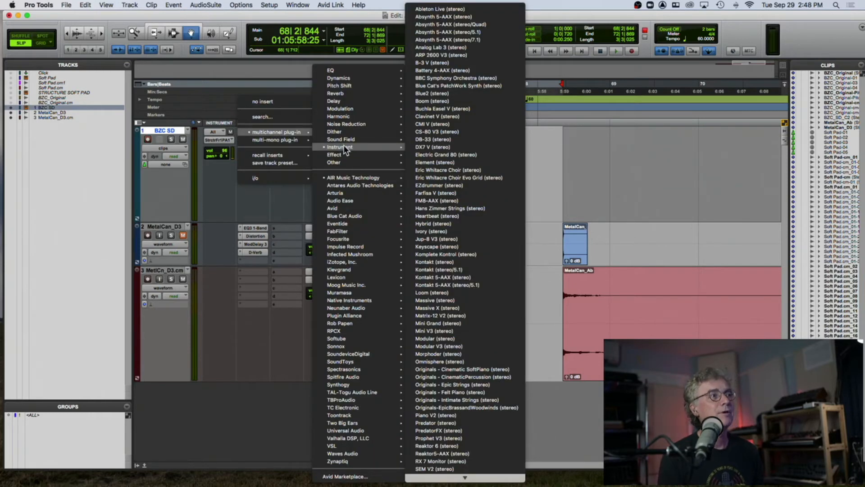
{"action": "left_click", "coordinate": [451, 272]}
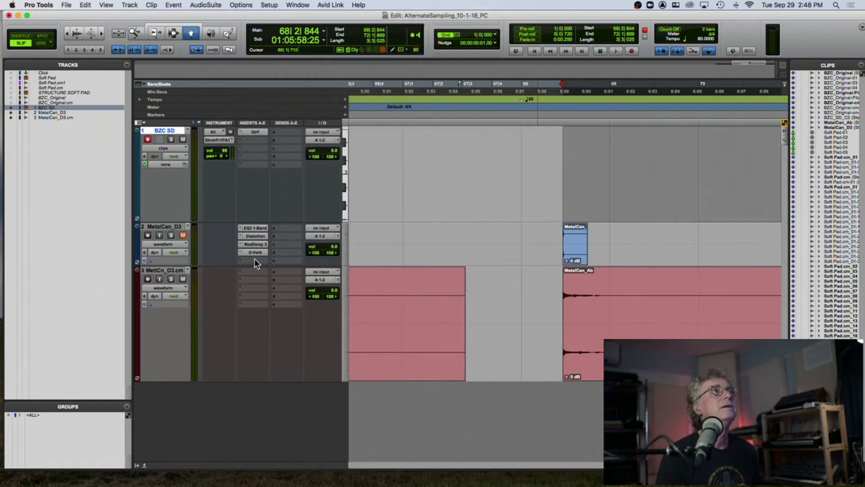
- Replace the Structure Free insert on the BZC SD track with Kontakt (stereo)
{"action": "scroll", "coordinate": [374, 255], "scroll_direction": "left", "scroll_amount": 10}
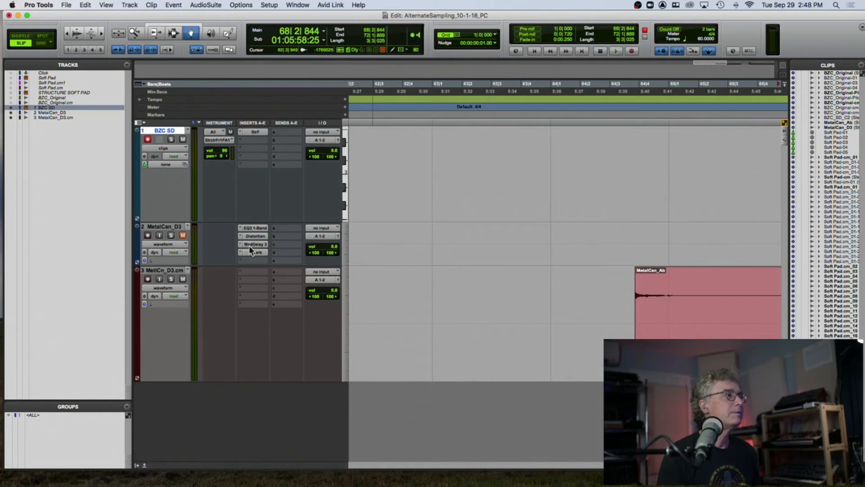
{"action": "left_click", "coordinate": [239, 132]}
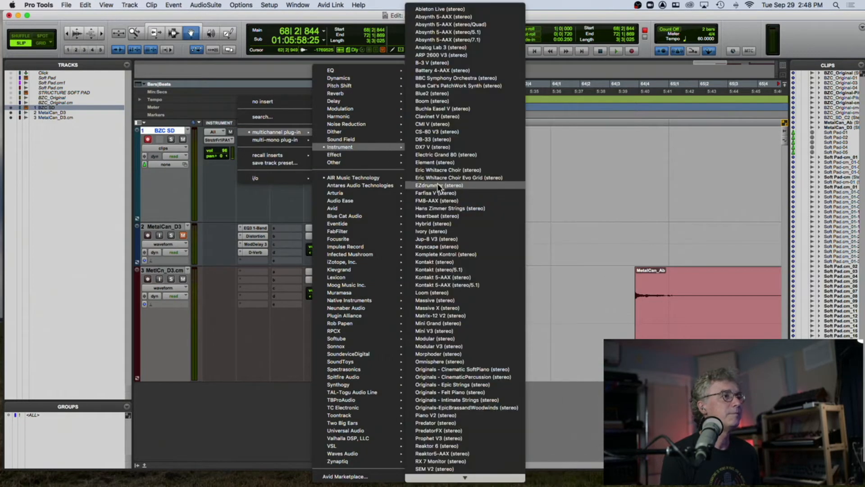
{"action": "left_click", "coordinate": [447, 261]}
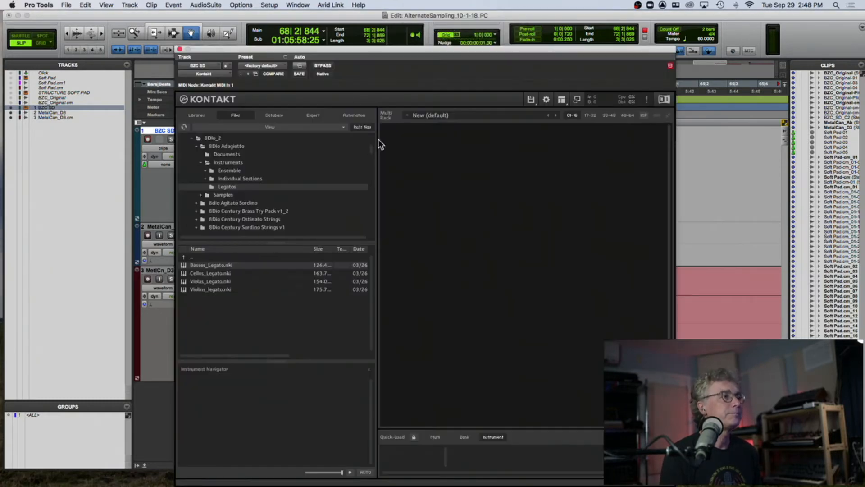
- Load ProjectSAM TFO - Sordino Violins from The Free Orchestra library in Kontakt
{"action": "left_click", "coordinate": [201, 115]}
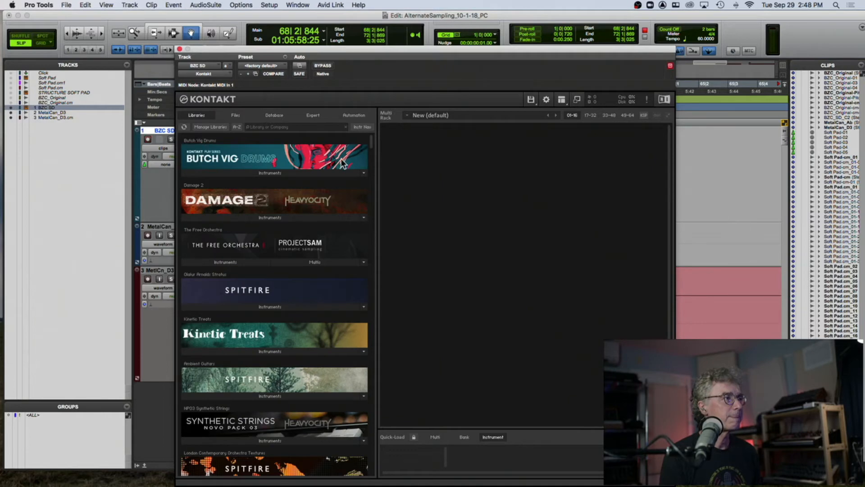
{"action": "scroll", "coordinate": [341, 158], "scroll_direction": "down", "scroll_amount": 3}
{"action": "scroll", "coordinate": [341, 164], "scroll_direction": "down", "scroll_amount": 3}
{"action": "left_click_drag", "start_coordinate": [367, 151], "coordinate": [371, 271]}
{"action": "left_click_drag", "start_coordinate": [369, 288], "coordinate": [386, 118]}
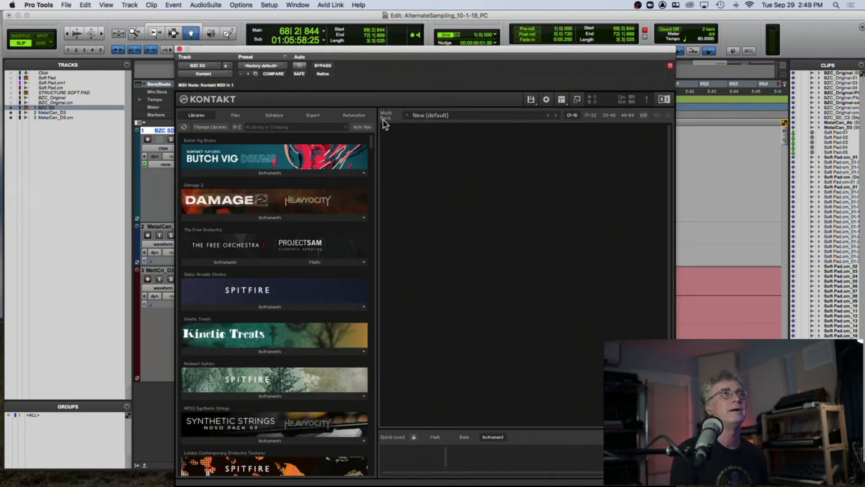
{"action": "left_click_drag", "start_coordinate": [317, 50], "coordinate": [288, 18]}
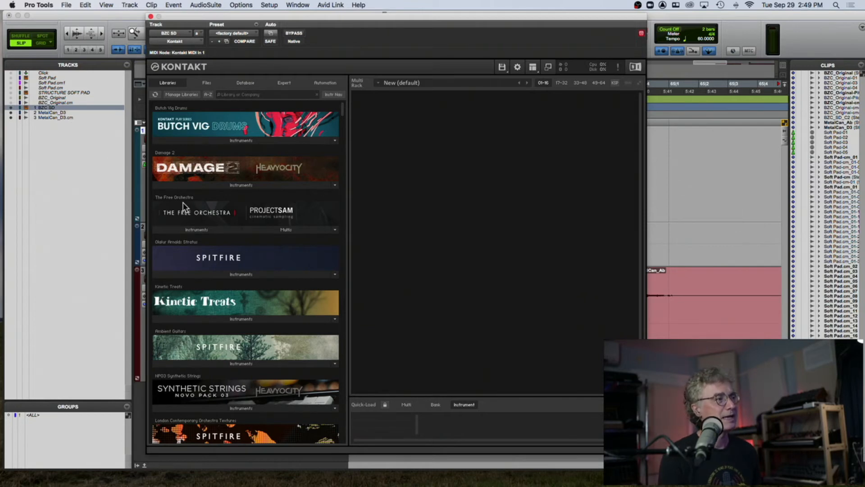
{"action": "left_click", "coordinate": [196, 230]}
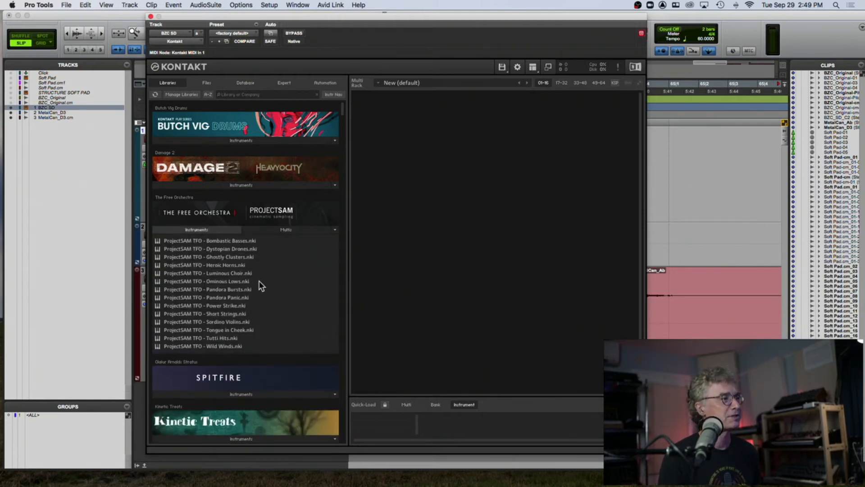
{"action": "double_click", "coordinate": [230, 323]}
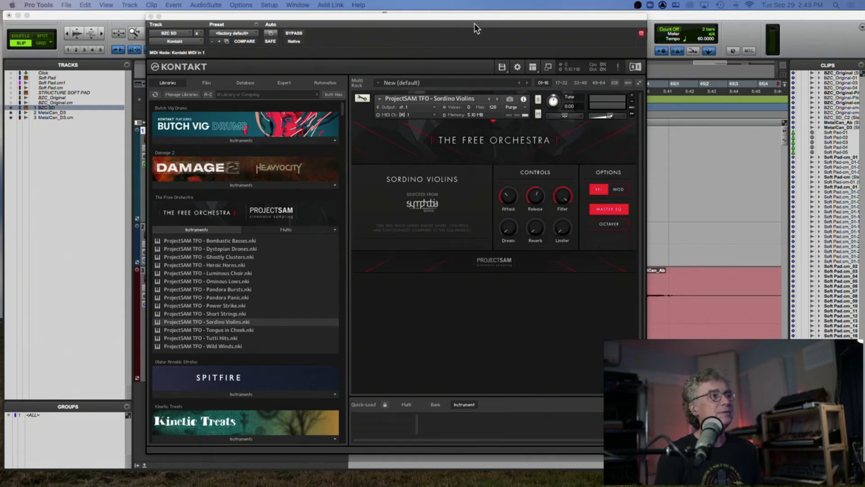
- Switch the Sordino Violins dynamics option to MOD
{"action": "left_click_drag", "start_coordinate": [474, 26], "coordinate": [647, 39]}
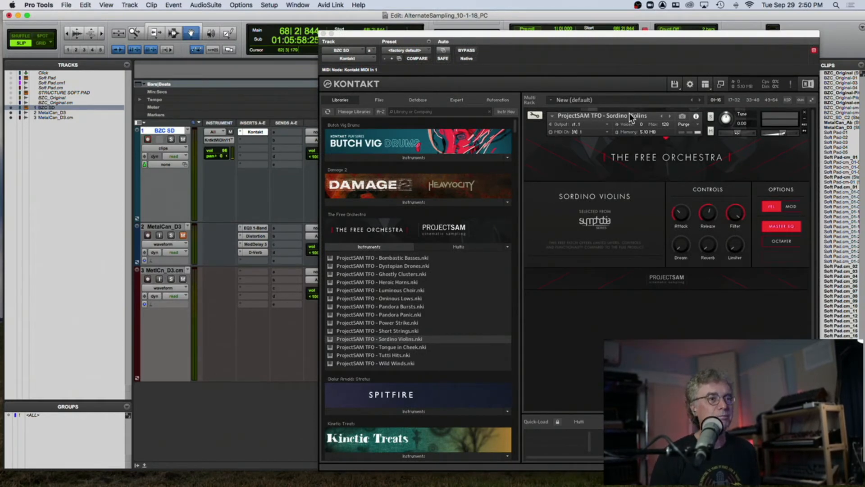
{"action": "left_click", "coordinate": [790, 206]}
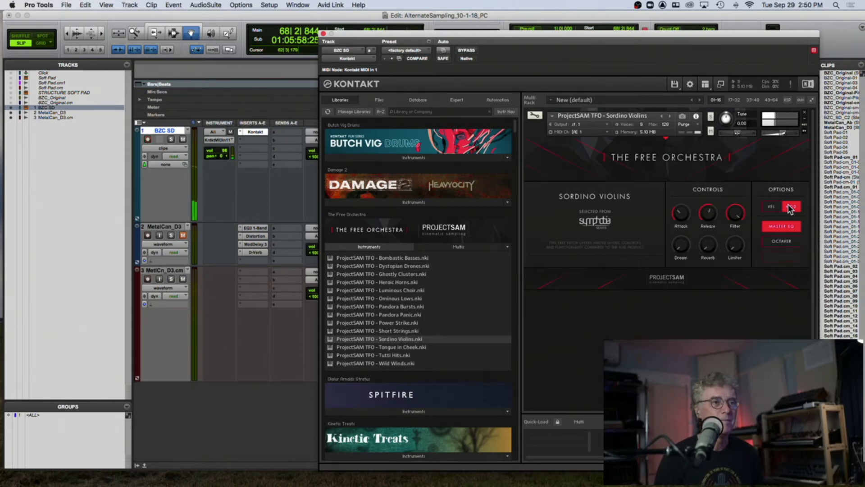
- Raise the Dream and Reverb knobs, lower the Filter knob on Sordino Violins, and close the Kontakt window
{"action": "mouse_move", "coordinate": [681, 252]}
{"action": "left_click_drag", "start_coordinate": [681, 252], "coordinate": [687, 218]}
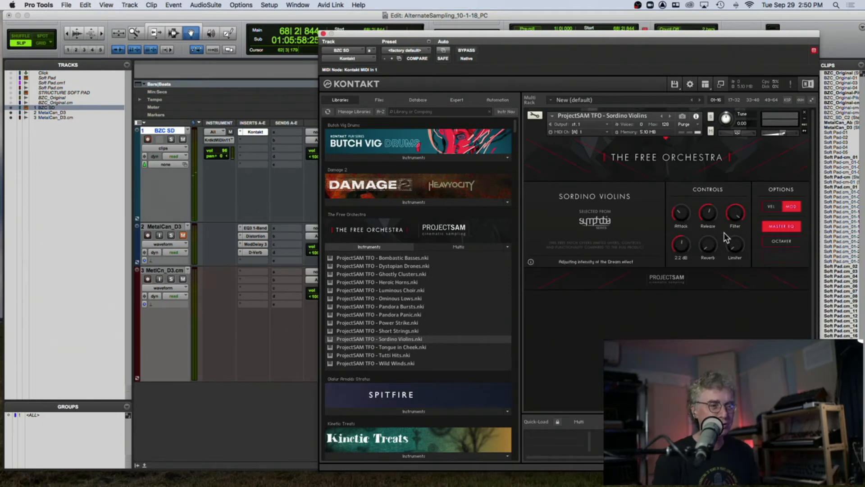
{"action": "left_click_drag", "start_coordinate": [704, 251], "coordinate": [719, 219]}
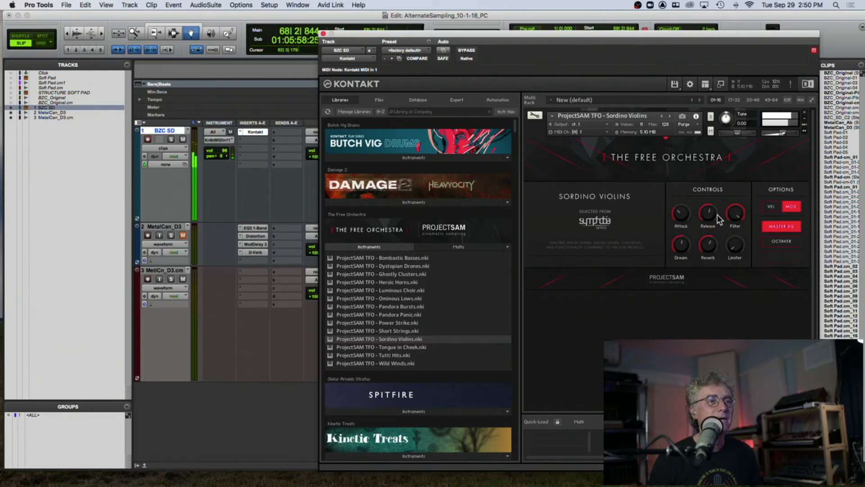
{"action": "left_click_drag", "start_coordinate": [736, 215], "coordinate": [721, 241]}
{"action": "right_click", "coordinate": [733, 214]}
{"action": "left_click", "coordinate": [743, 219]}
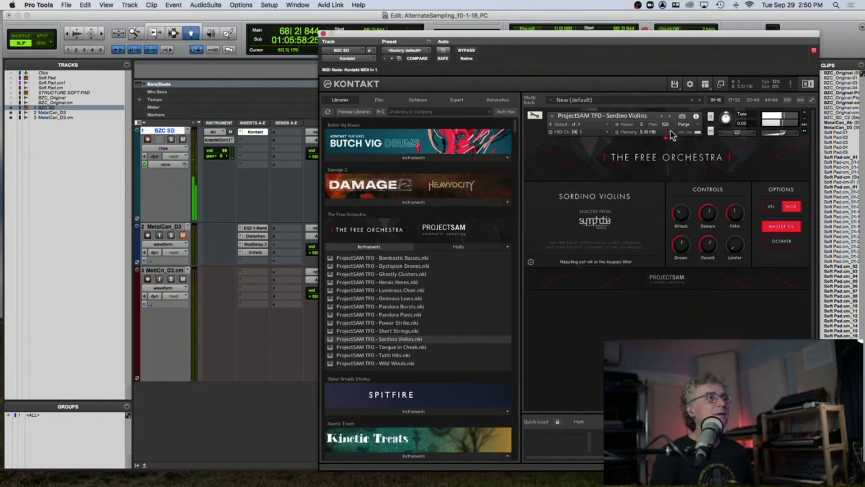
{"action": "left_click", "coordinate": [323, 34]}
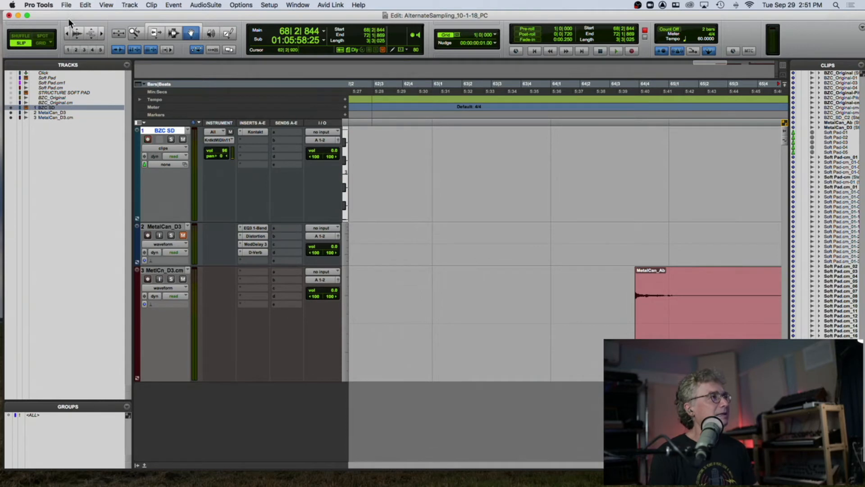
- Close the Pro Tools session without saving changes
{"action": "key", "text": "super+shift+w"}
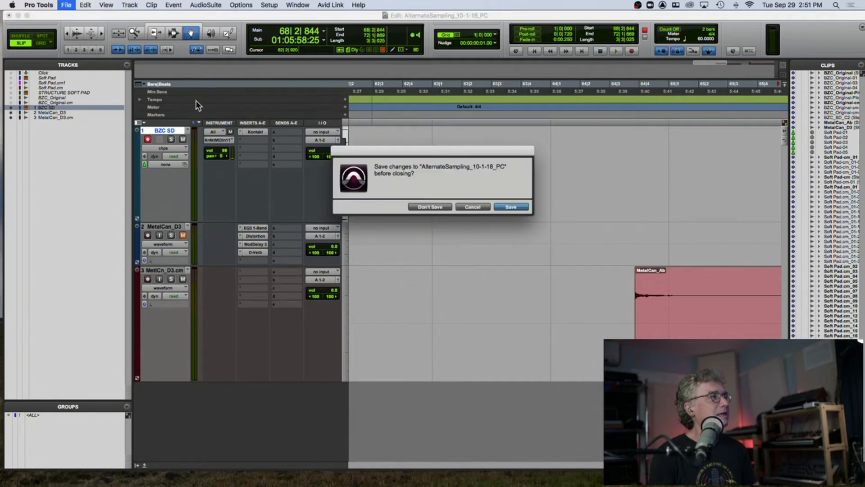
{"action": "left_click", "coordinate": [428, 207]}
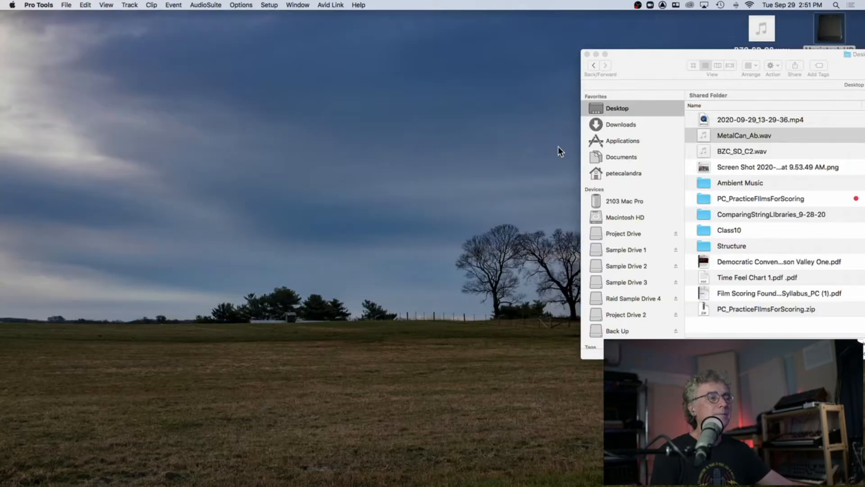
- Open the Class 04 folder inside Downloads in Finder
{"action": "left_click_drag", "start_coordinate": [664, 69], "coordinate": [601, 65]}
{"action": "left_click", "coordinate": [490, 111]}
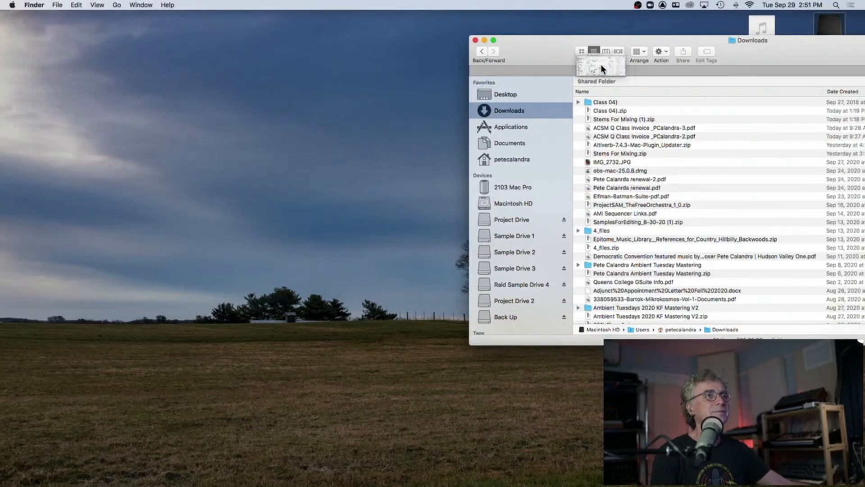
{"action": "left_click_drag", "start_coordinate": [534, 57], "coordinate": [587, 99]}
{"action": "left_click", "coordinate": [588, 102]}
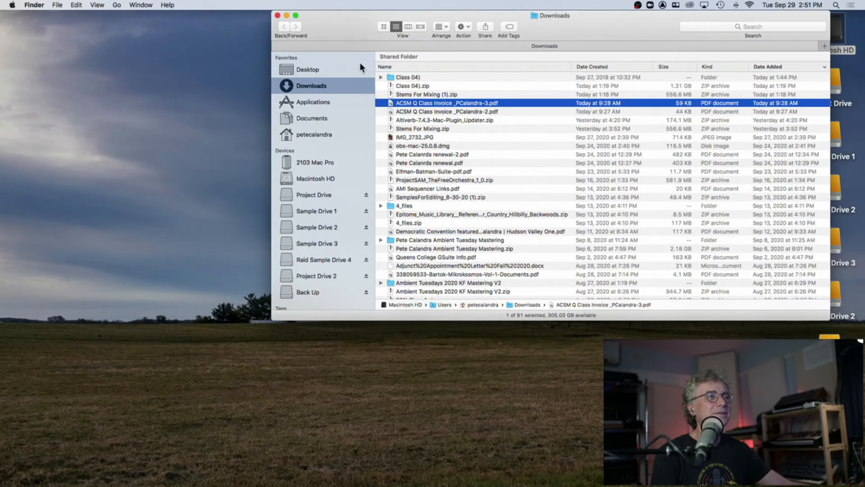
{"action": "double_click", "coordinate": [391, 77]}
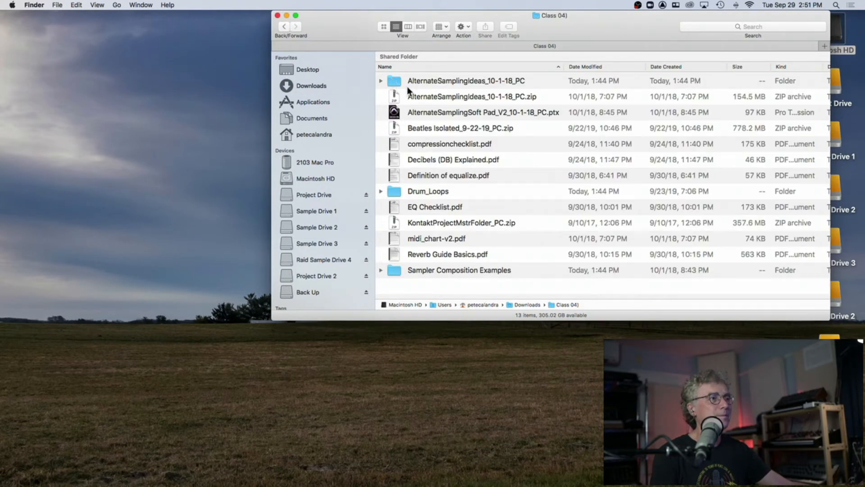
- Expand the Sampler Composition Examples folder and preview KontaktSamplerProject_10-21-14_JAE.mp3
{"action": "left_click", "coordinate": [380, 270]}
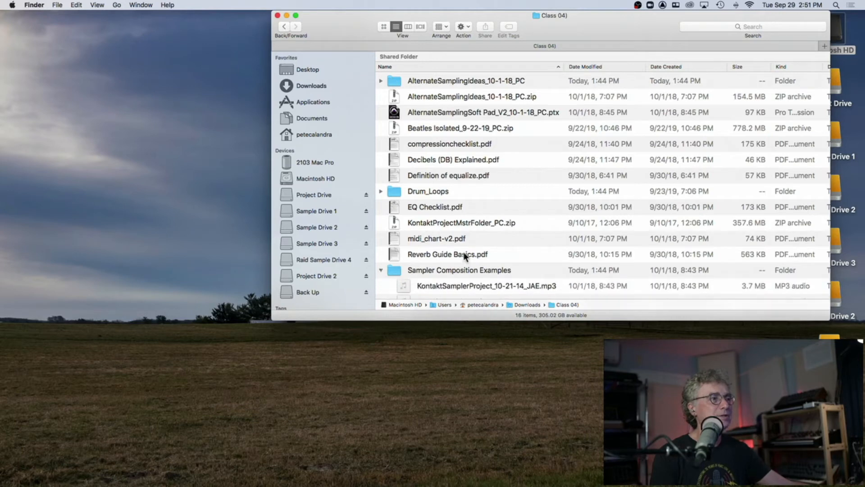
{"action": "scroll", "coordinate": [477, 242], "scroll_direction": "down", "scroll_amount": 1}
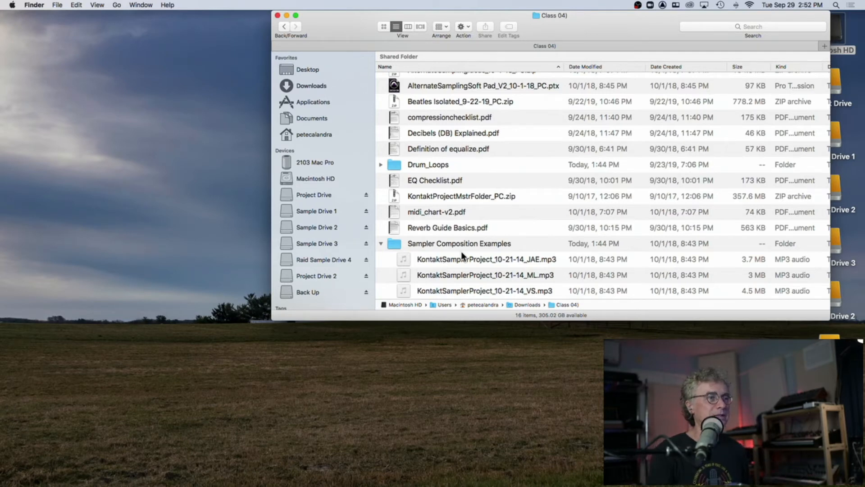
{"action": "left_click", "coordinate": [457, 291]}
{"action": "left_click", "coordinate": [453, 274]}
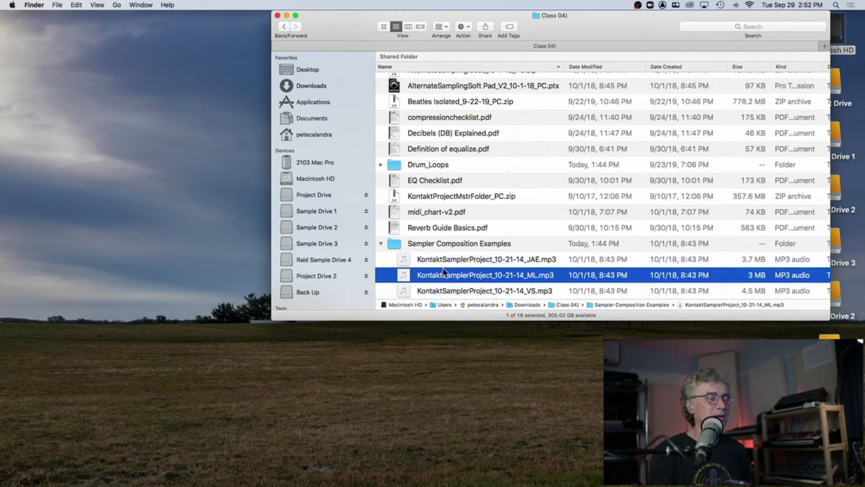
{"action": "left_click", "coordinate": [440, 258]}
{"action": "key", "text": "space"}
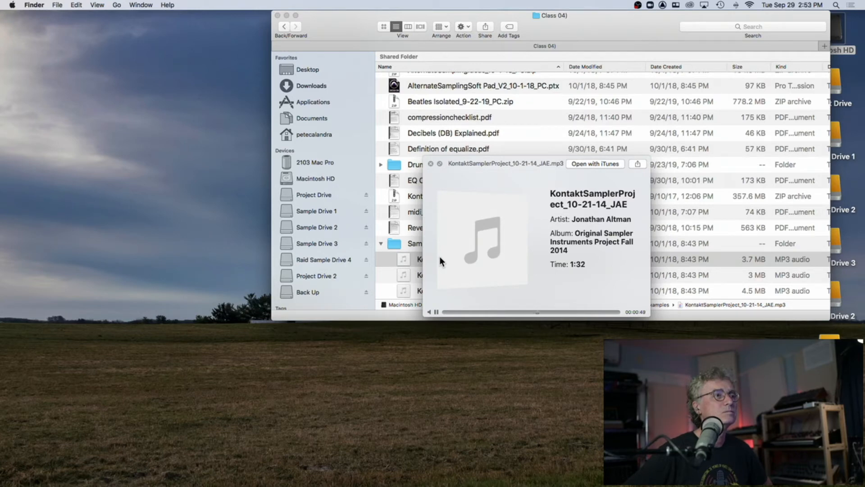
{"action": "left_click", "coordinate": [436, 312]}
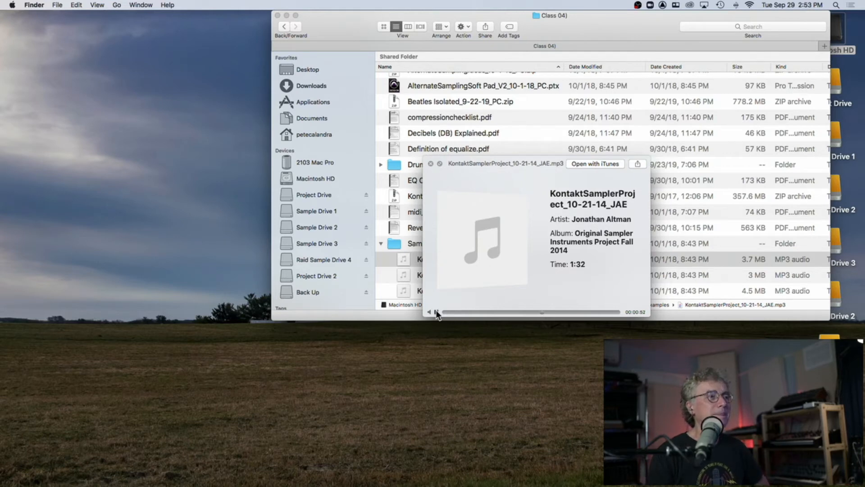
{"action": "left_click", "coordinate": [431, 164]}
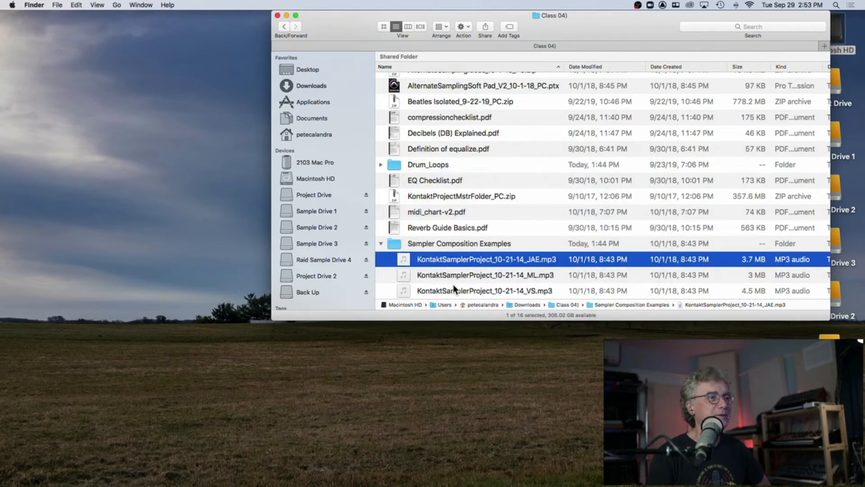
- Preview KontaktSamplerProject_10-21-14_VS.mp3, then collapse the Sampler Composition Examples folder
{"action": "left_click", "coordinate": [453, 289]}
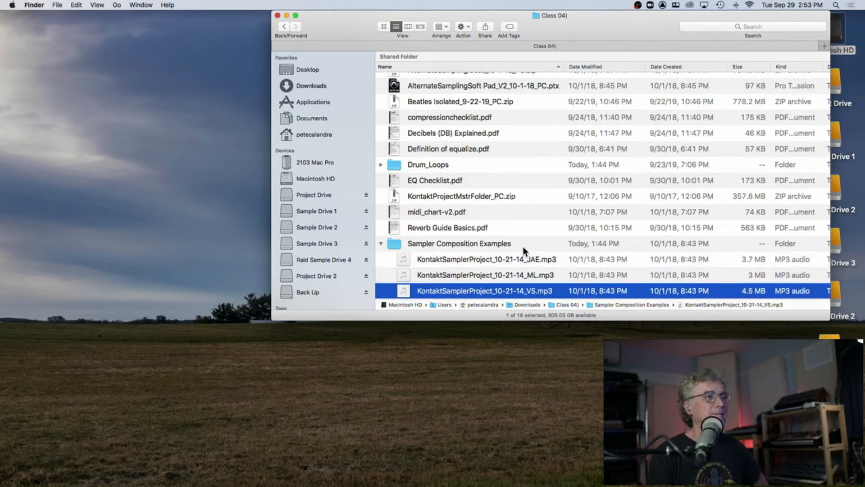
{"action": "key", "text": "space"}
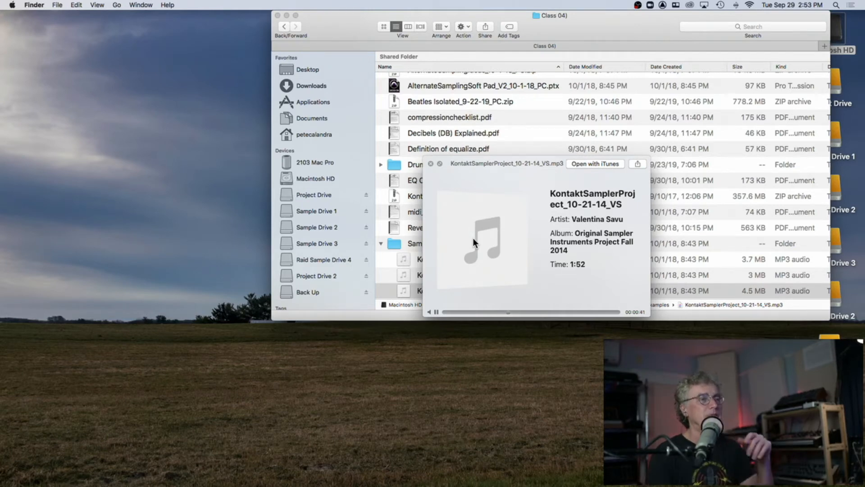
{"action": "left_click", "coordinate": [560, 311]}
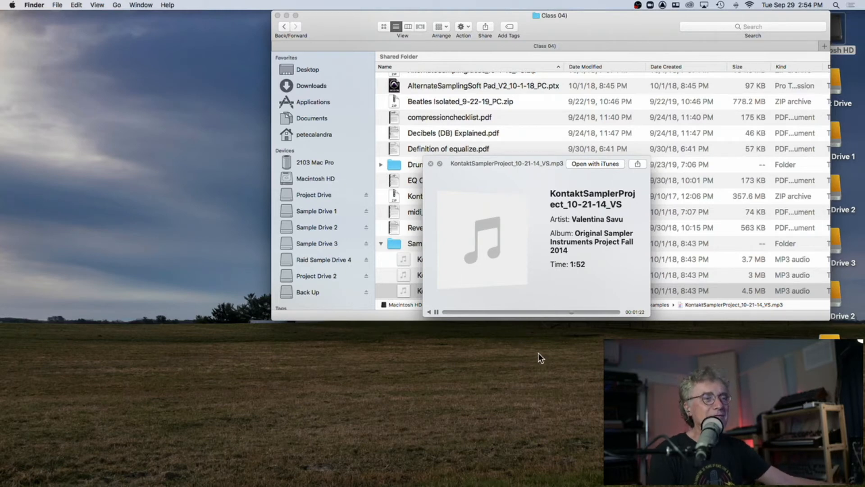
{"action": "left_click", "coordinate": [431, 164]}
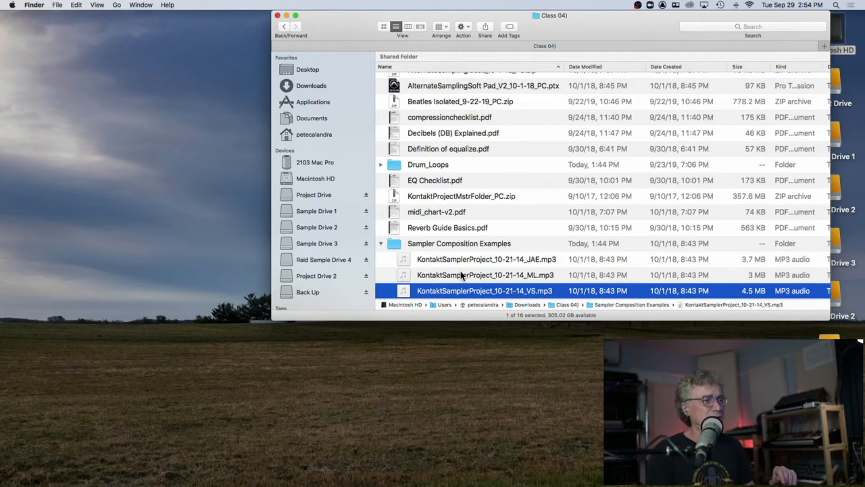
{"action": "left_click", "coordinate": [381, 245]}
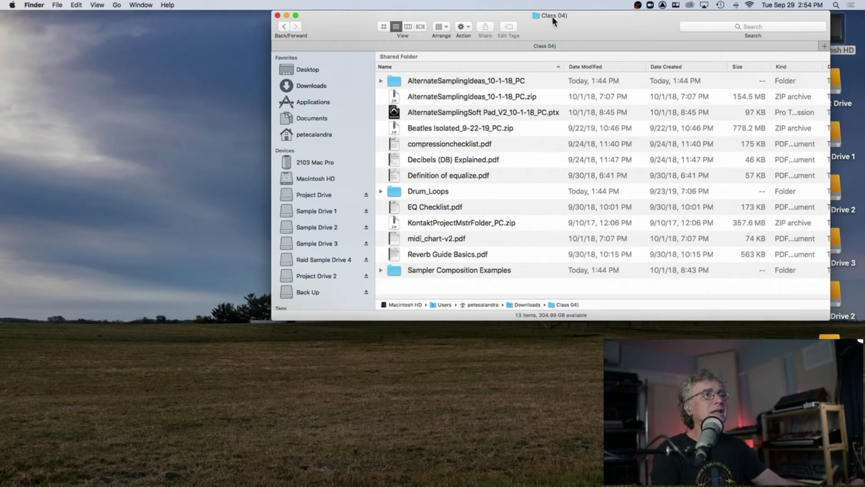
{"action": "left_click_drag", "start_coordinate": [351, 38], "coordinate": [198, 38]}
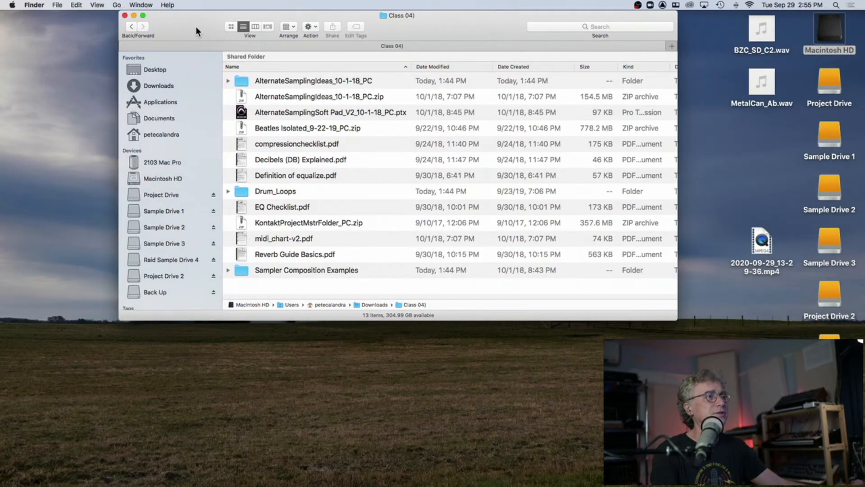
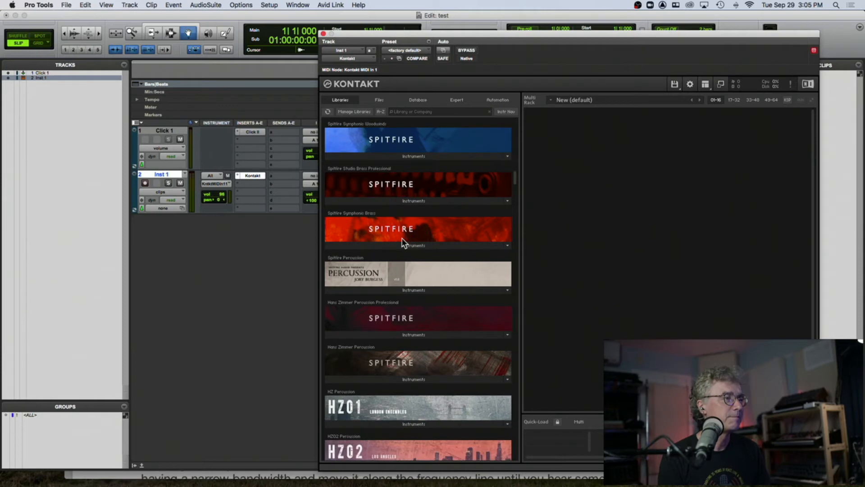
- Load the Tuned - Timpani instrument from the Spitfire Percussion library and record-enable the Inst 1 track
{"action": "scroll", "coordinate": [402, 237], "scroll_direction": "down", "scroll_amount": 3}
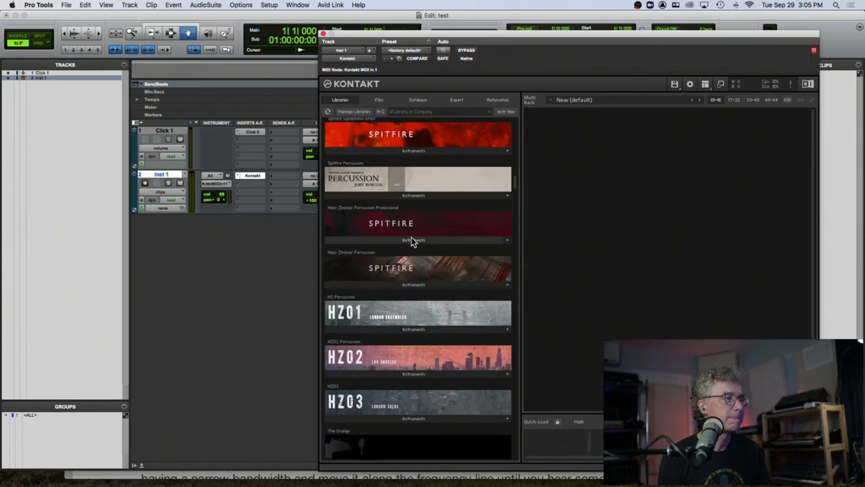
{"action": "left_click", "coordinate": [411, 196]}
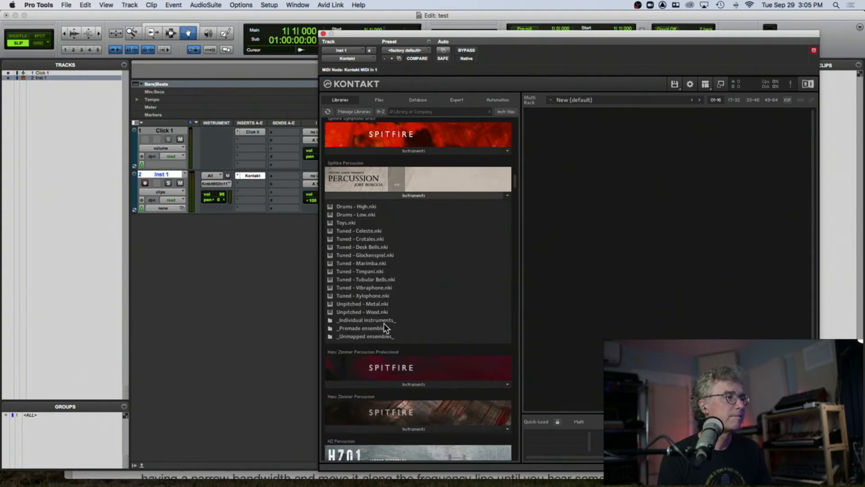
{"action": "double_click", "coordinate": [363, 270]}
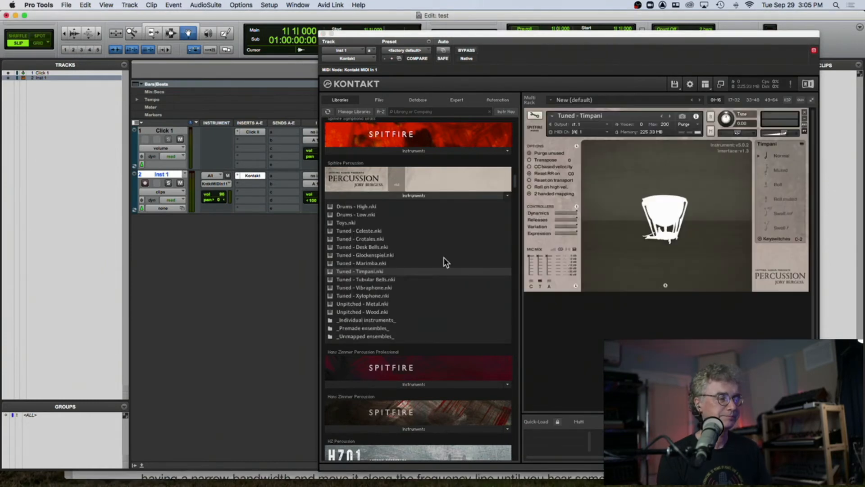
{"action": "left_click", "coordinate": [145, 183]}
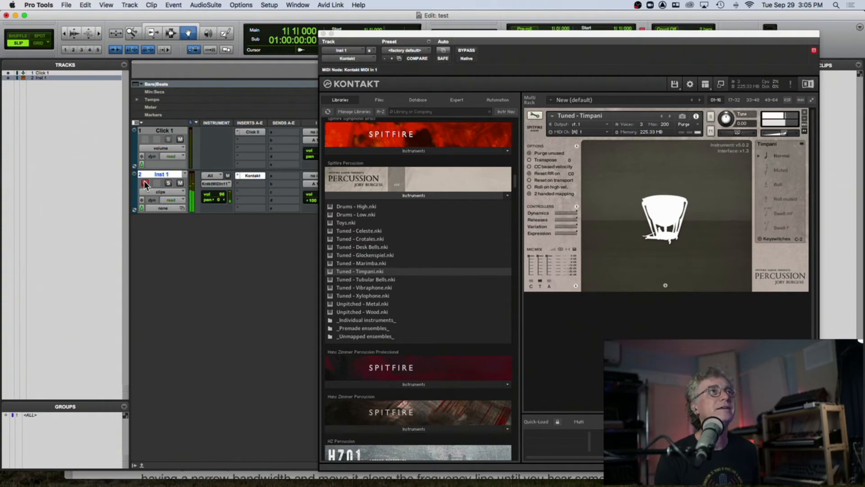
- Toggle the Timpani's Close, Tree and Ambient mic positions on and off in the mic mix
{"action": "left_click", "coordinate": [540, 280]}
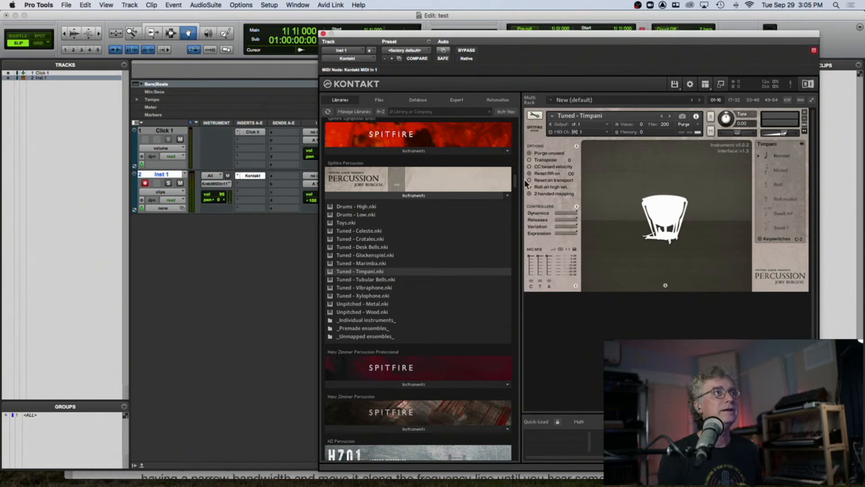
{"action": "left_click", "coordinate": [531, 281]}
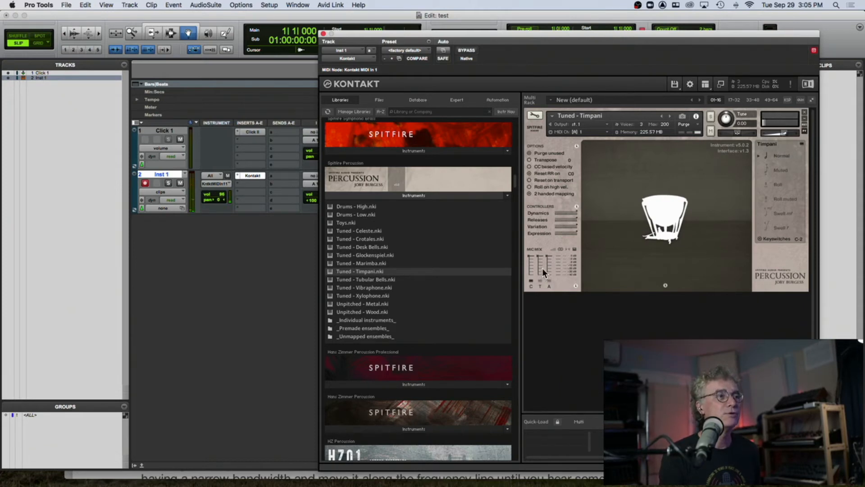
{"action": "left_click", "coordinate": [540, 280]}
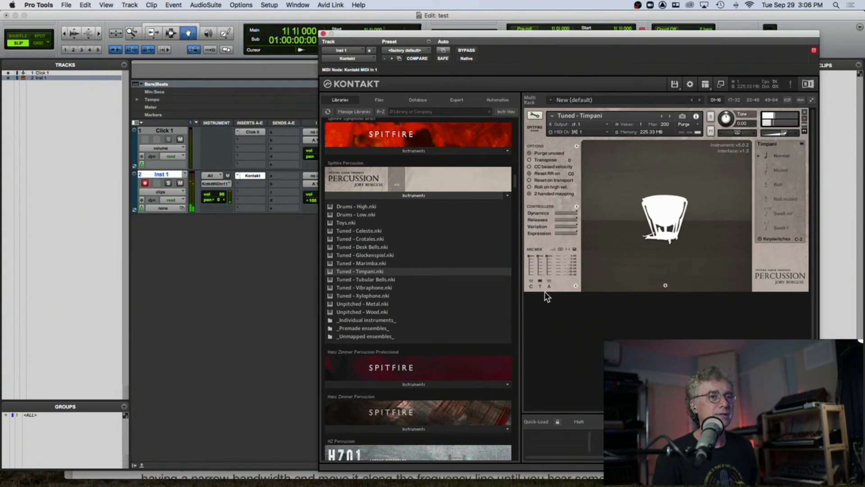
{"action": "left_click", "coordinate": [542, 280]}
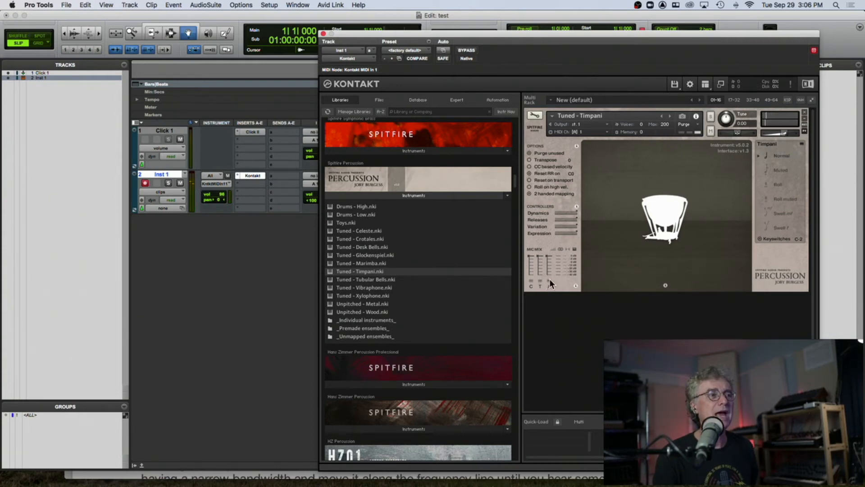
{"action": "left_click", "coordinate": [550, 280]}
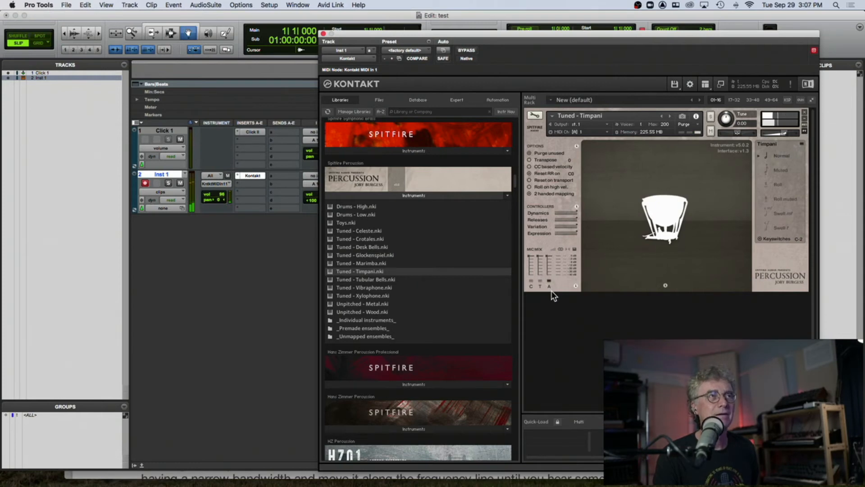
{"action": "left_click", "coordinate": [531, 280]}
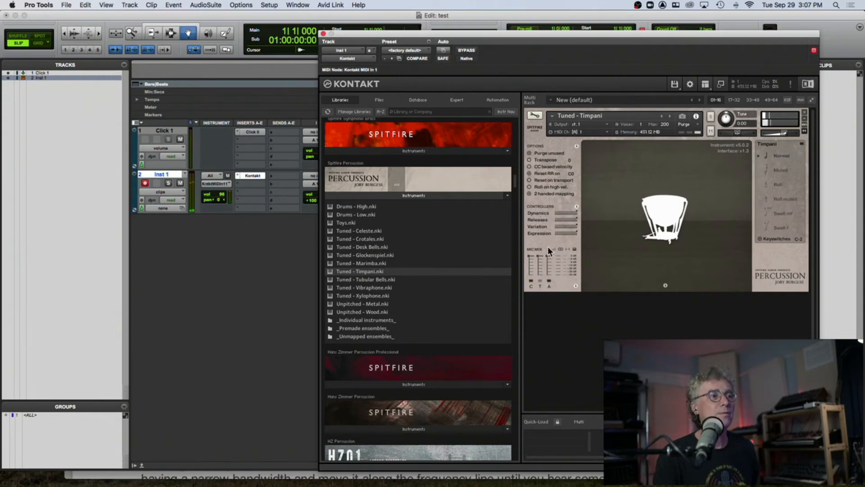
{"action": "left_click", "coordinate": [549, 280]}
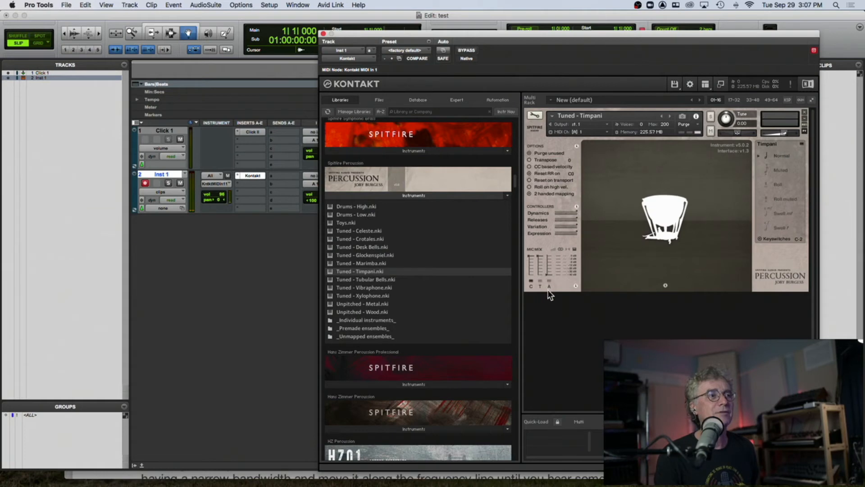
{"action": "left_click", "coordinate": [548, 280]}
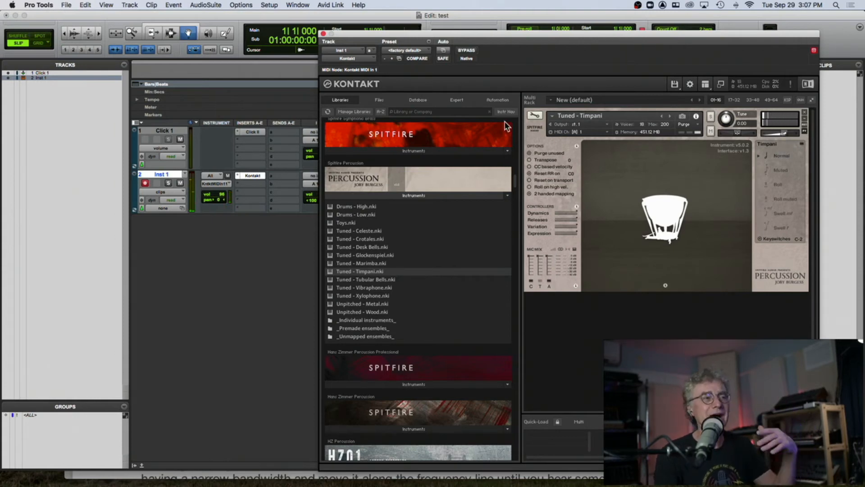
- Remove the Timpani instrument from Kontakt without saving changes and close the plug-in window
{"action": "left_click", "coordinate": [805, 112]}
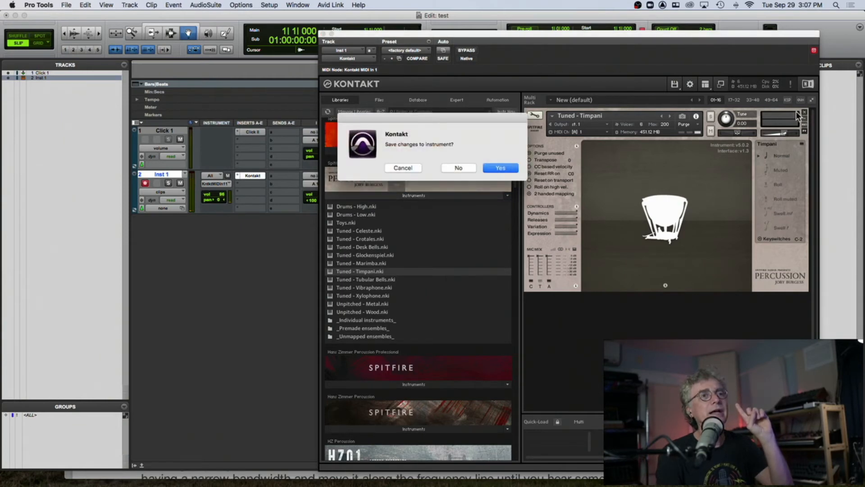
{"action": "left_click", "coordinate": [460, 168]}
{"action": "left_click", "coordinate": [323, 33]}
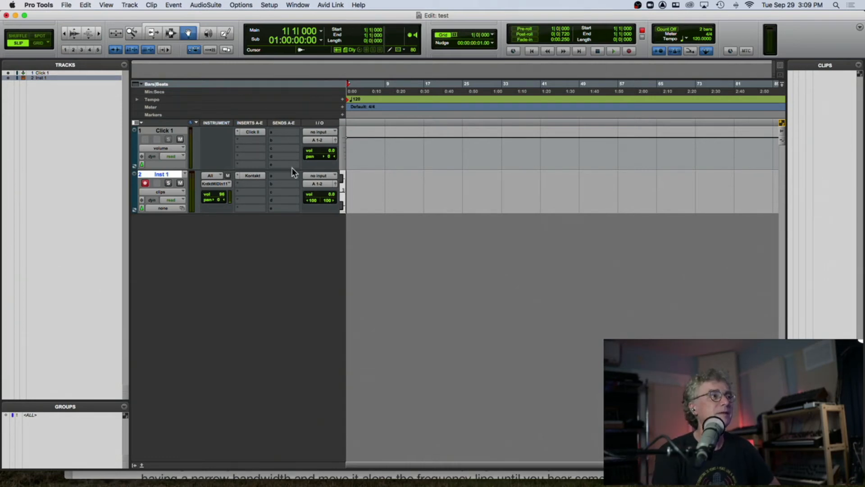
- Open the Kontakt plug-in on Inst 1 and scroll through the installed libraries
{"action": "left_click", "coordinate": [253, 176]}
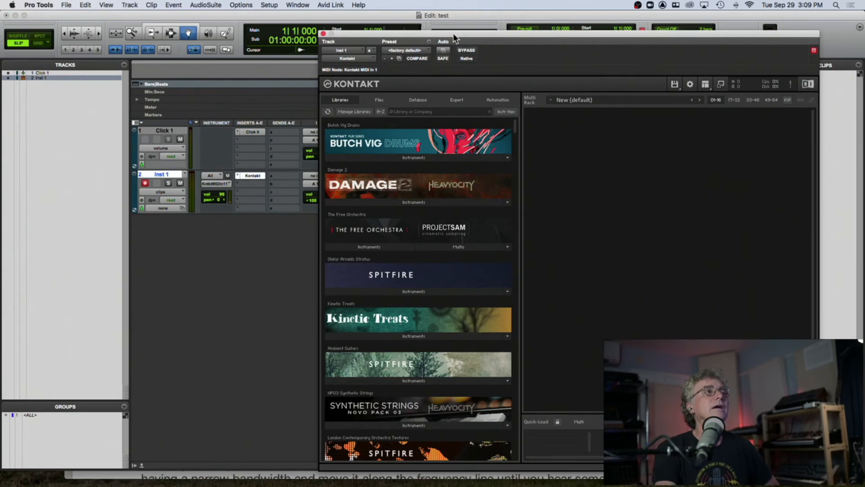
{"action": "left_click_drag", "start_coordinate": [453, 32], "coordinate": [438, 16]}
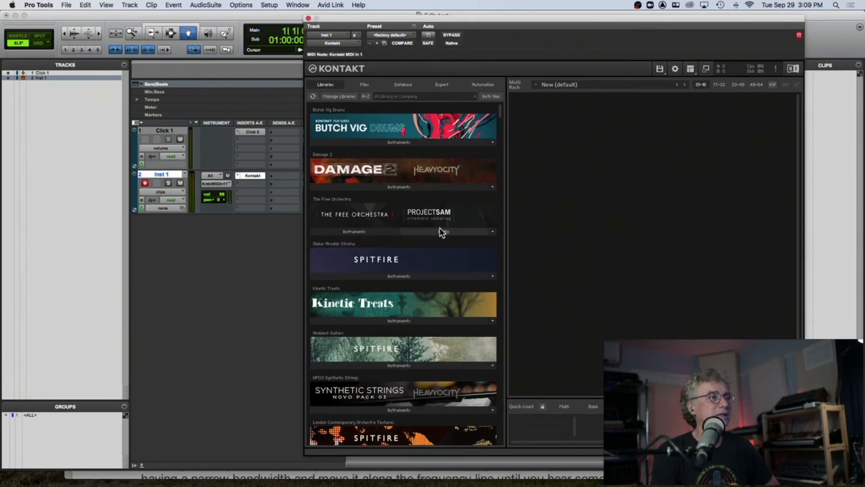
{"action": "scroll", "coordinate": [439, 226], "scroll_direction": "down", "scroll_amount": 15}
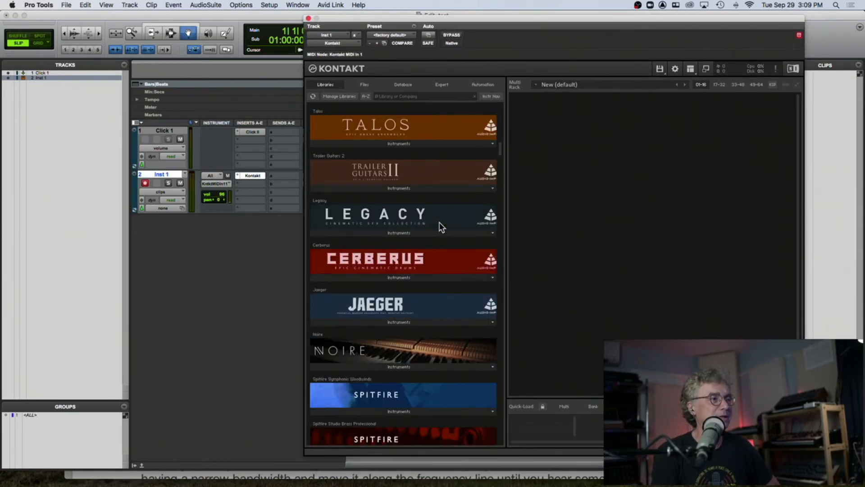
{"action": "scroll", "coordinate": [440, 227], "scroll_direction": "down", "scroll_amount": 15}
{"action": "scroll", "coordinate": [441, 226], "scroll_direction": "down", "scroll_amount": 10}
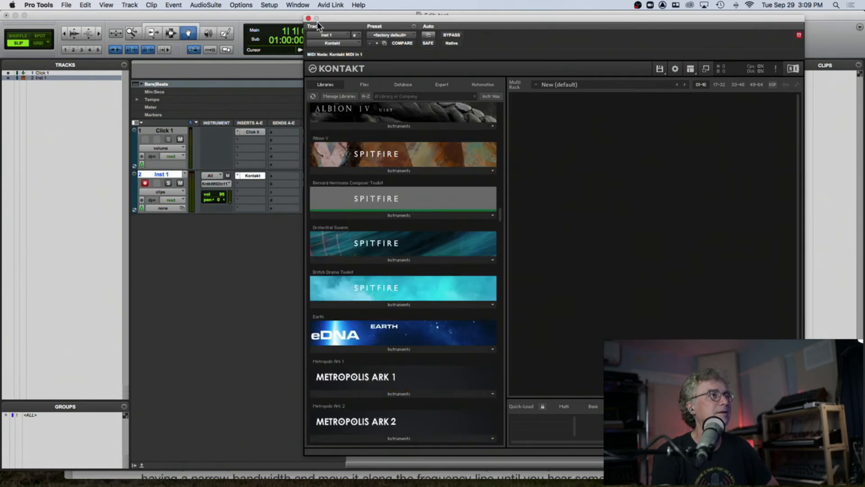
{"action": "left_click", "coordinate": [308, 19]}
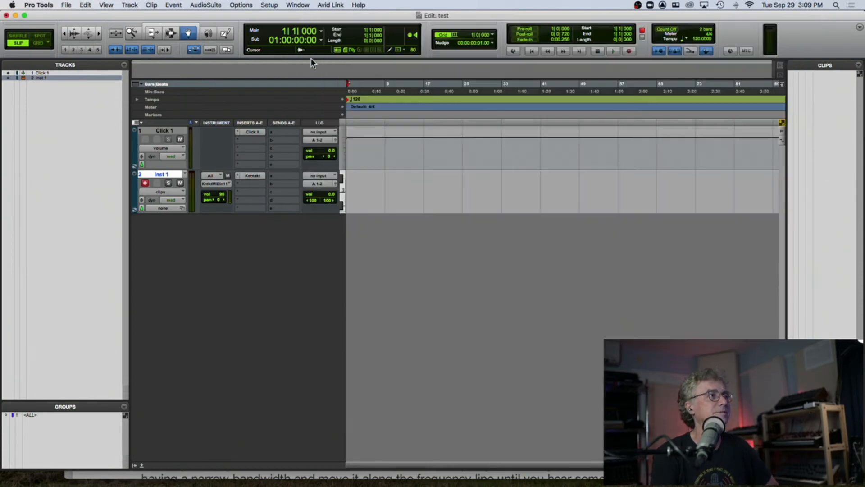
- Replace the Kontakt insert on Inst 1 with the Ivory (stereo) instrument plug-in
{"action": "left_click", "coordinate": [238, 175]}
{"action": "mouse_move", "coordinate": [252, 176]}
{"action": "mouse_move", "coordinate": [349, 148]}
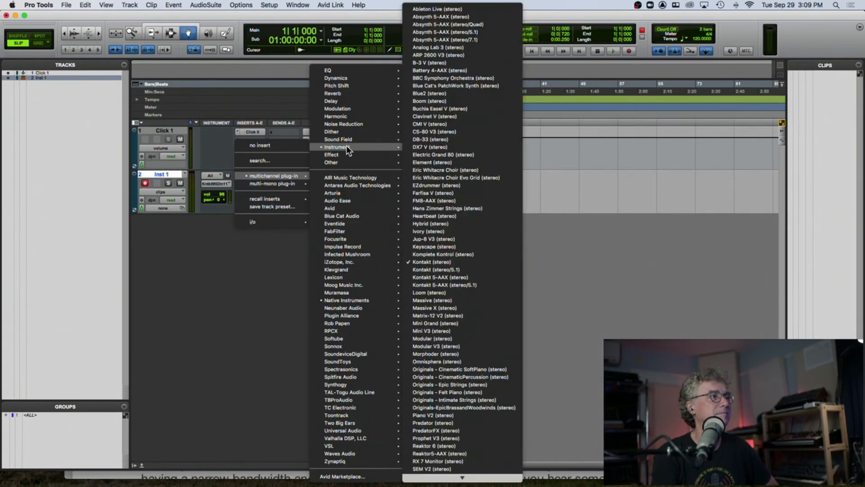
{"action": "left_click", "coordinate": [482, 231]}
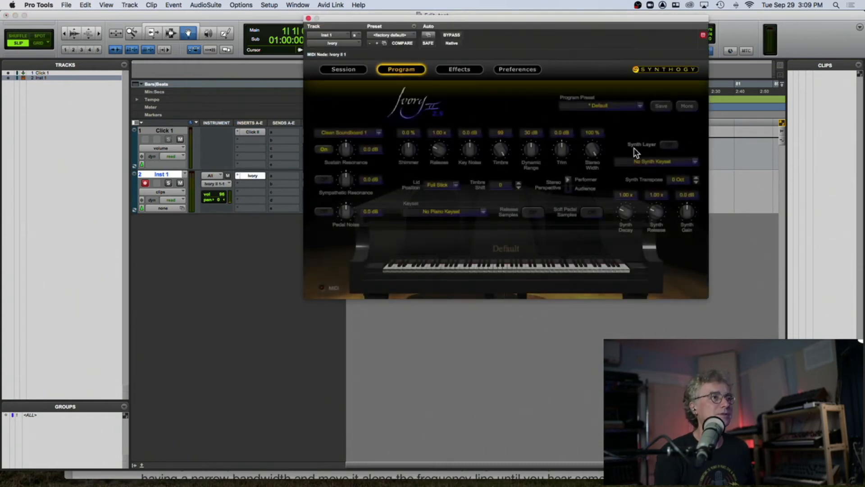
- Load the German D Grand Dry PC user program preset in Ivory
{"action": "left_click", "coordinate": [612, 105]}
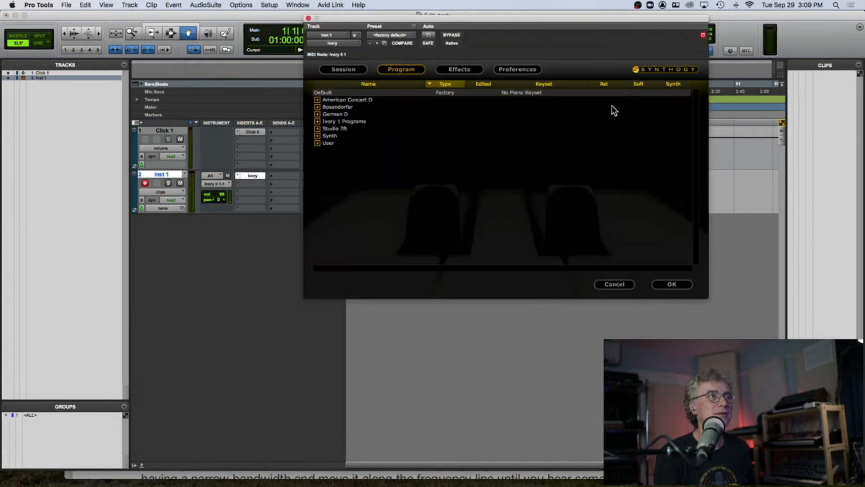
{"action": "left_click", "coordinate": [329, 143]}
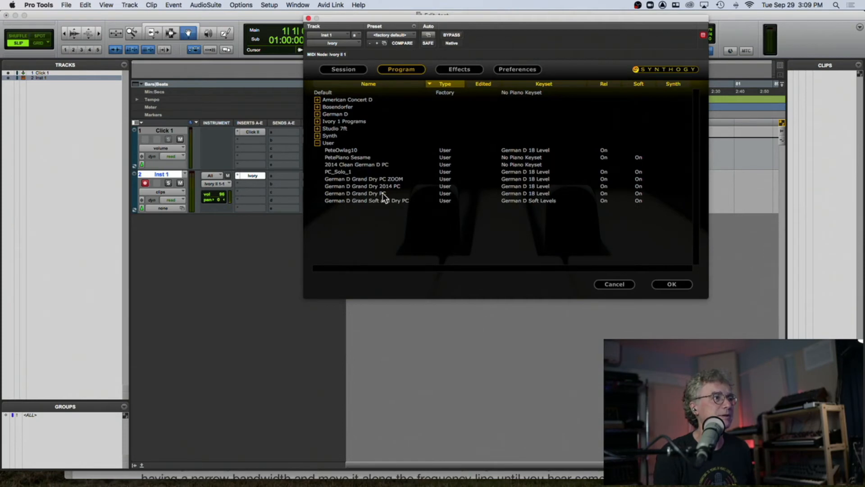
{"action": "left_click", "coordinate": [382, 192]}
{"action": "left_click", "coordinate": [672, 284]}
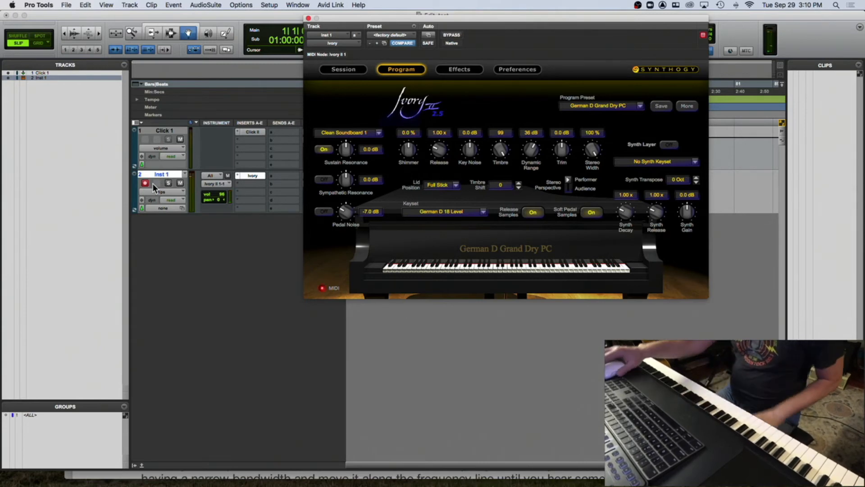
- Add FabFilter Pro-R as a second insert on the Inst 1 track
{"action": "left_click_drag", "start_coordinate": [379, 24], "coordinate": [466, 37]}
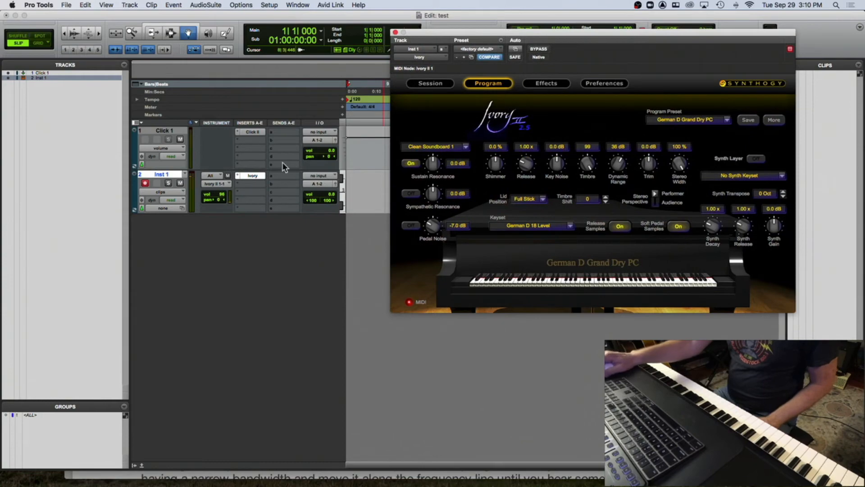
{"action": "left_click", "coordinate": [244, 183]}
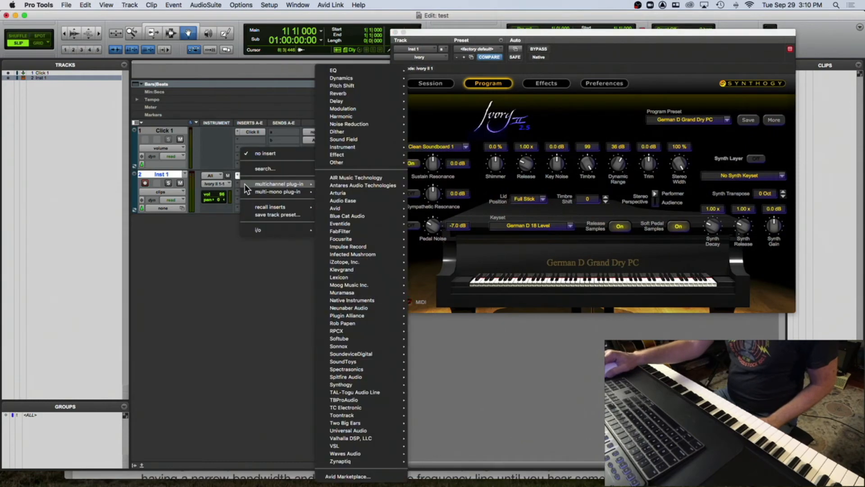
{"action": "mouse_move", "coordinate": [355, 148]}
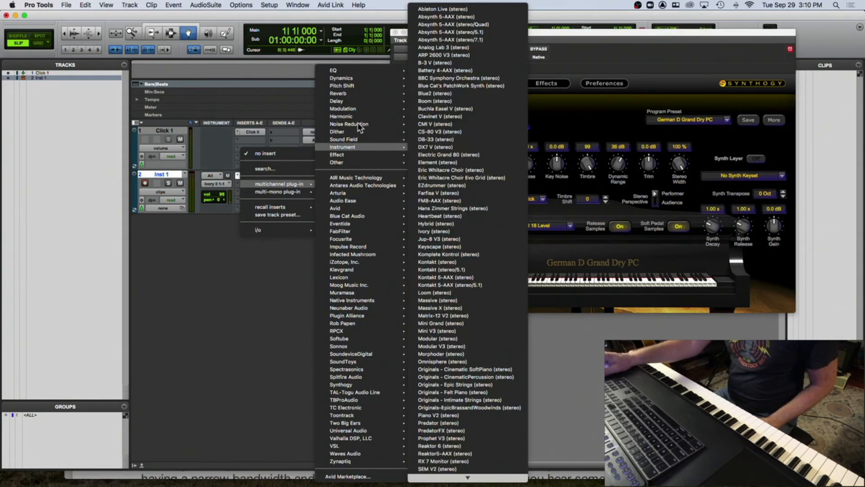
{"action": "mouse_move", "coordinate": [358, 94]}
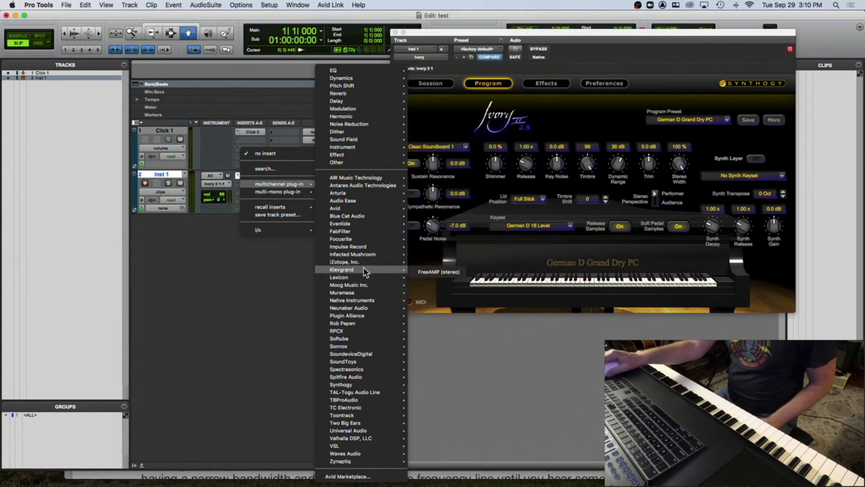
{"action": "mouse_move", "coordinate": [366, 231]}
{"action": "left_click", "coordinate": [425, 232]}
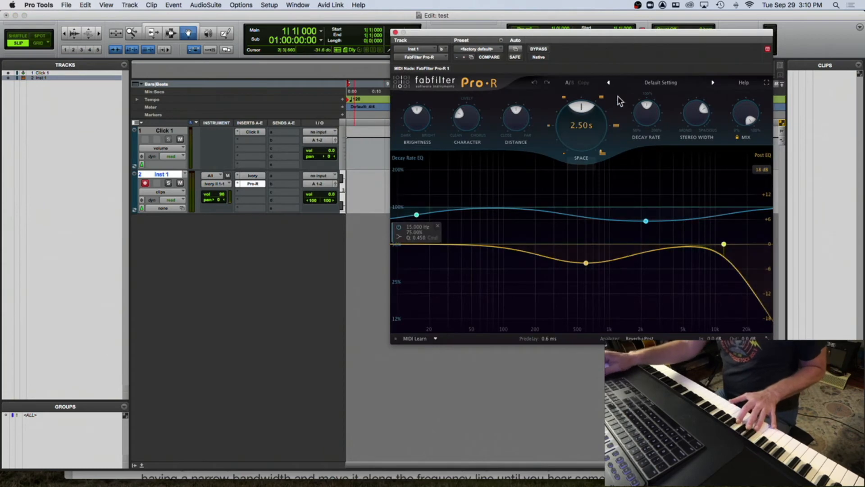
- Adjust the Pro-R reverb's Mix level by ear while playing the piano
{"action": "mouse_move", "coordinate": [742, 108]}
{"action": "left_click_drag", "start_coordinate": [743, 108], "coordinate": [691, 193]}
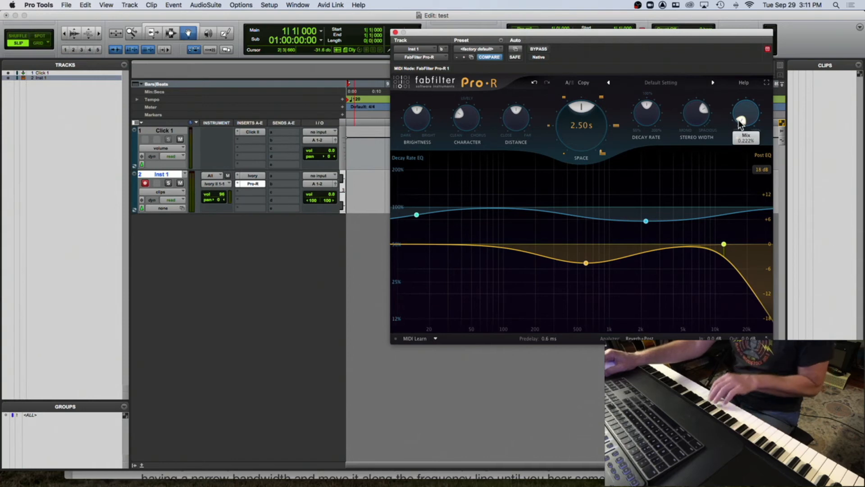
{"action": "left_click_drag", "start_coordinate": [740, 123], "coordinate": [747, 83]}
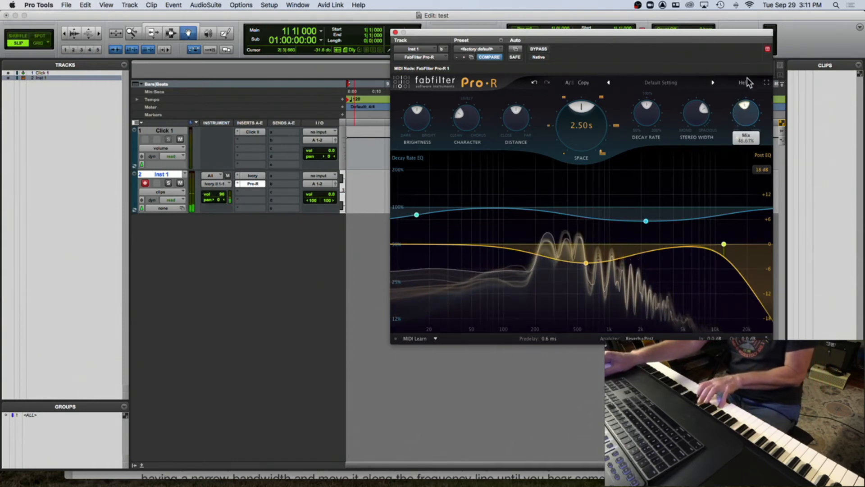
{"action": "left_click_drag", "start_coordinate": [765, 48], "coordinate": [786, 213]}
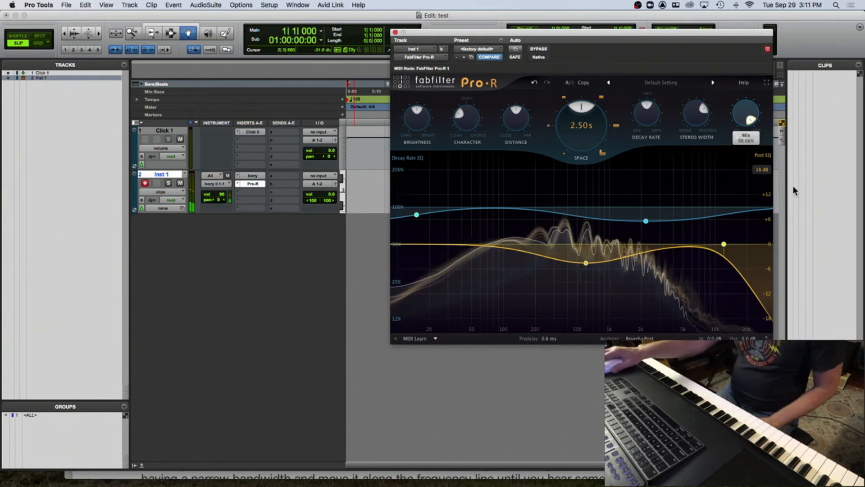
{"action": "left_click_drag", "start_coordinate": [746, 109], "coordinate": [712, 148]}
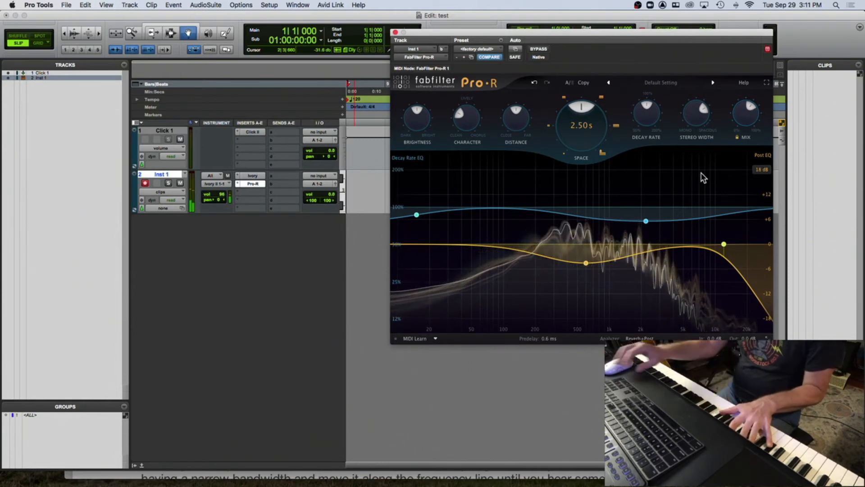
{"action": "left_click_drag", "start_coordinate": [742, 106], "coordinate": [712, 160]}
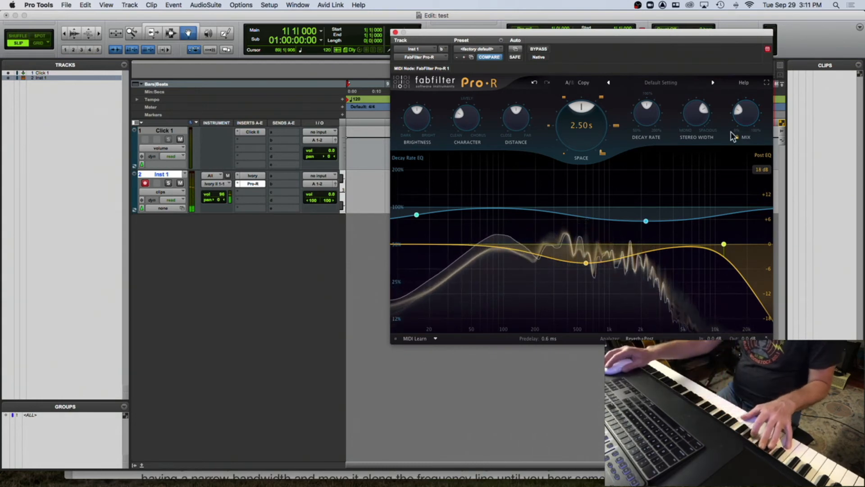
{"action": "left_click_drag", "start_coordinate": [737, 121], "coordinate": [737, 201]}
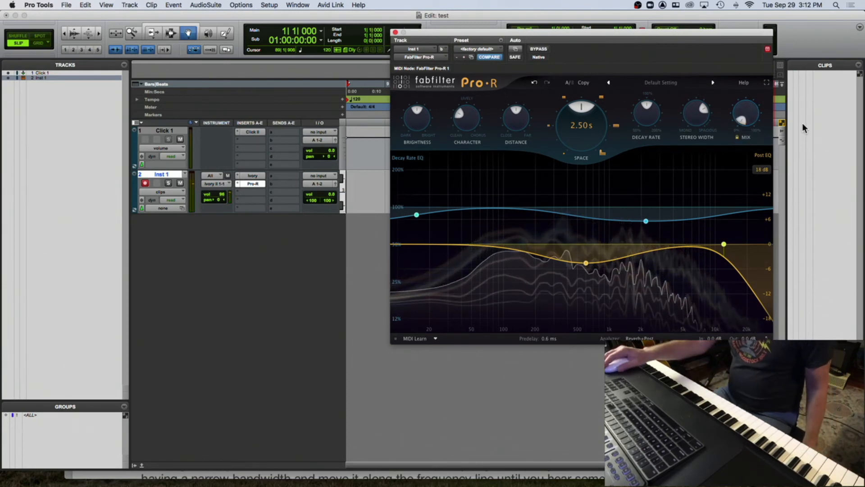
- Replace the Pro-R insert on Inst 1 with the Altiverb 7 (stereo) reverb plug-in
{"action": "left_click_drag", "start_coordinate": [742, 118], "coordinate": [773, 292]}
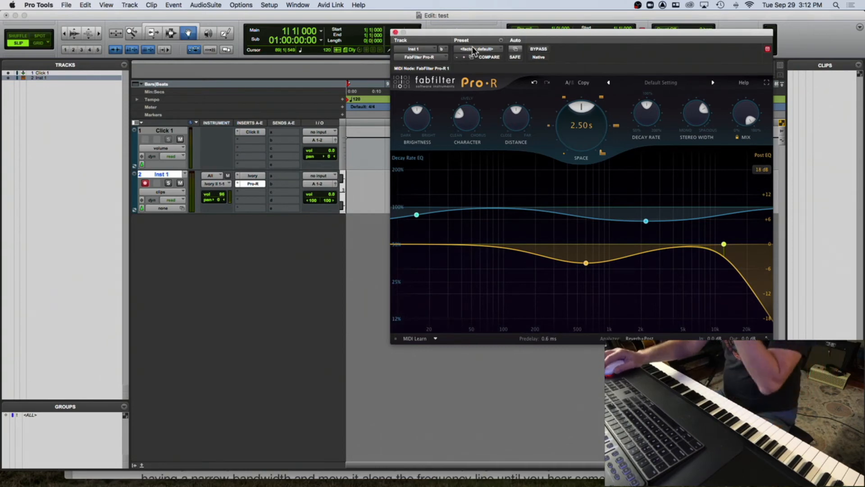
{"action": "left_click", "coordinate": [396, 32]}
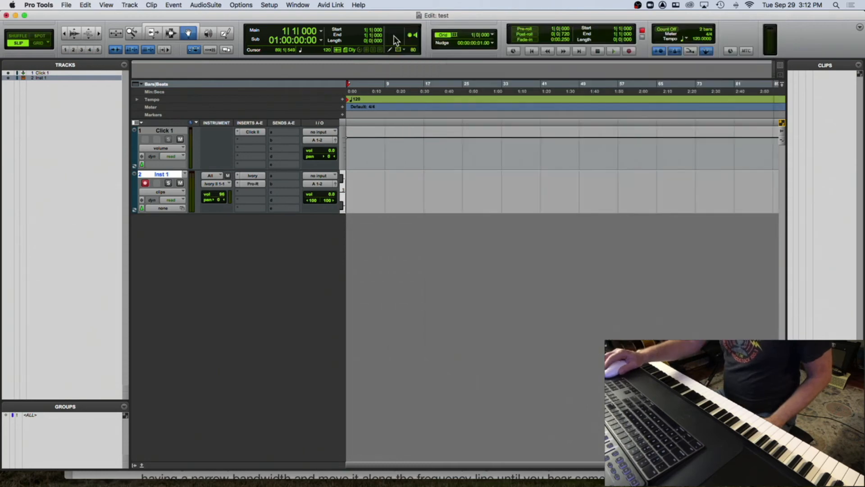
{"action": "left_click", "coordinate": [238, 184]}
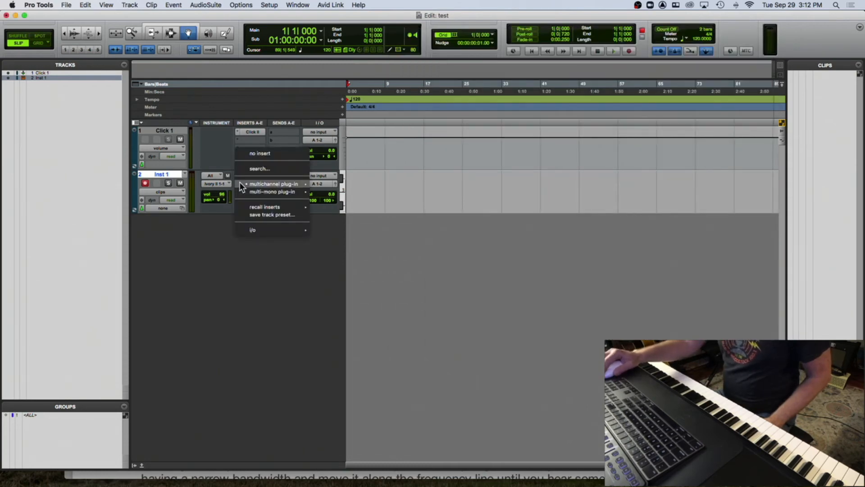
{"action": "mouse_move", "coordinate": [241, 184]}
{"action": "mouse_move", "coordinate": [345, 93]}
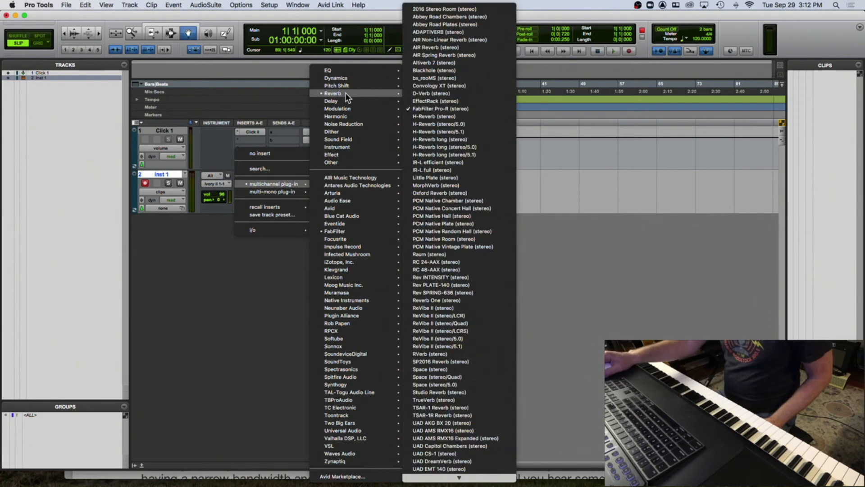
{"action": "left_click", "coordinate": [423, 63]}
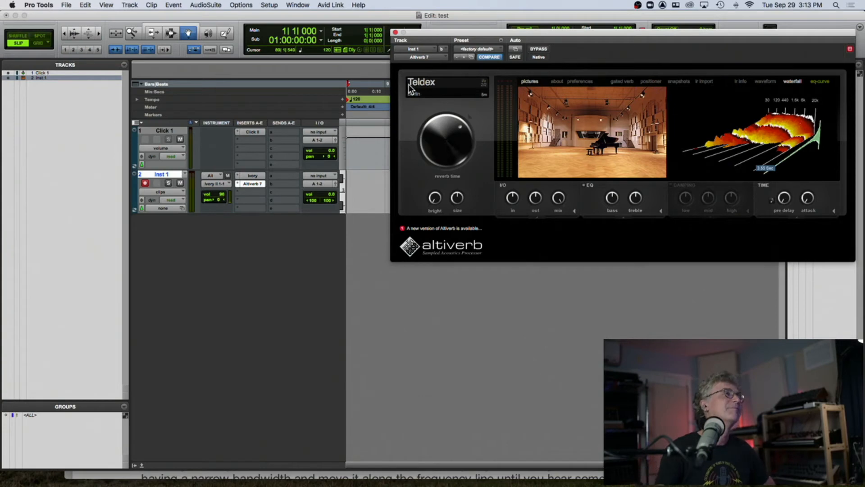
- Open Altiverb's IR browser and load the Disney Hall concert hall impulse response
{"action": "mouse_move", "coordinate": [556, 154]}
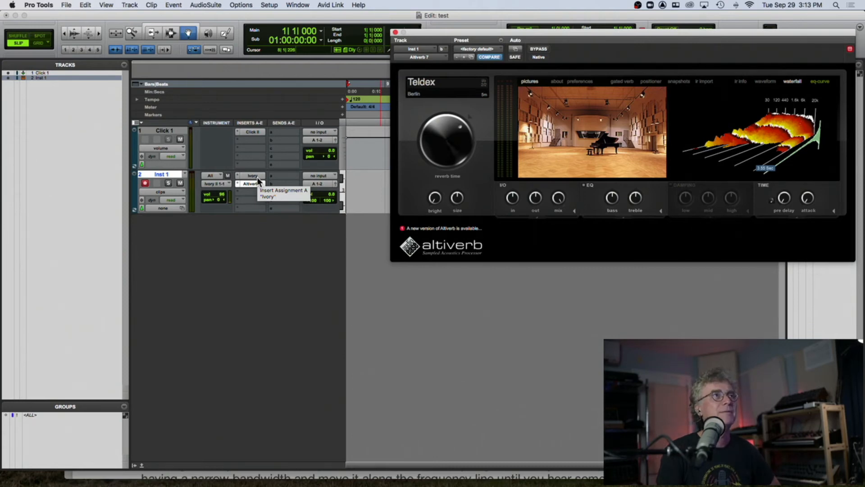
{"action": "left_click_drag", "start_coordinate": [475, 33], "coordinate": [300, 64]}
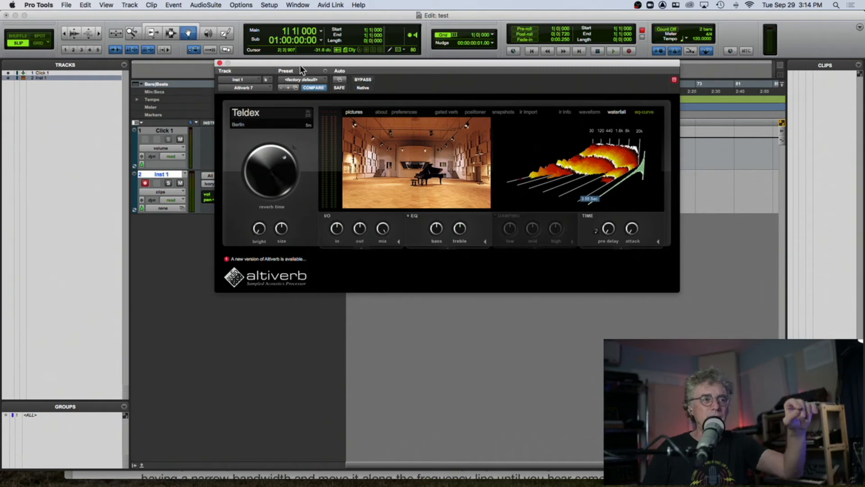
{"action": "left_click", "coordinate": [278, 119]}
{"action": "left_click_drag", "start_coordinate": [620, 50], "coordinate": [500, 49]}
{"action": "left_click", "coordinate": [424, 108]}
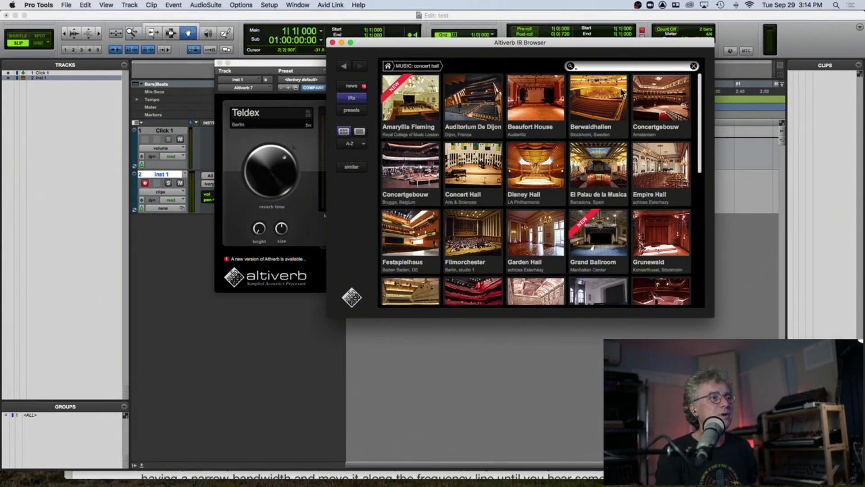
{"action": "scroll", "coordinate": [626, 138], "scroll_direction": "down", "scroll_amount": 1}
{"action": "left_click", "coordinate": [524, 149]}
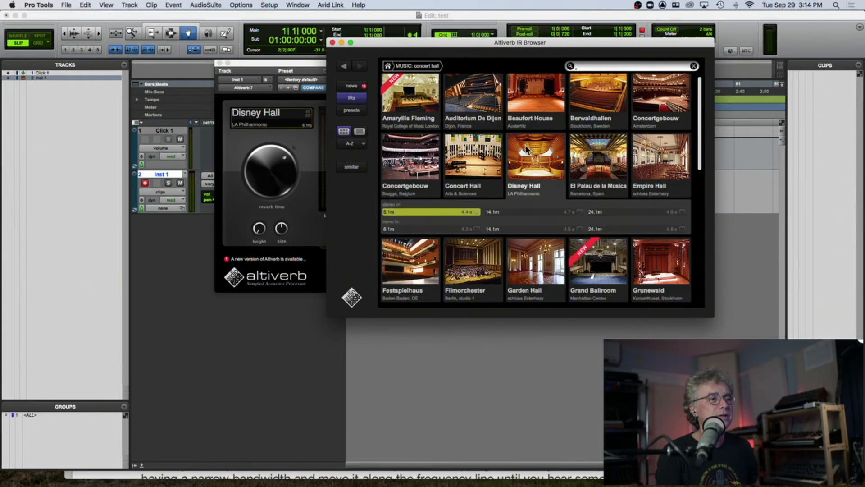
- Audition Disney Hall's 14.1m and 24.1m stereo impulse responses, ending on 24.1m
{"action": "left_click_drag", "start_coordinate": [484, 45], "coordinate": [450, 40]}
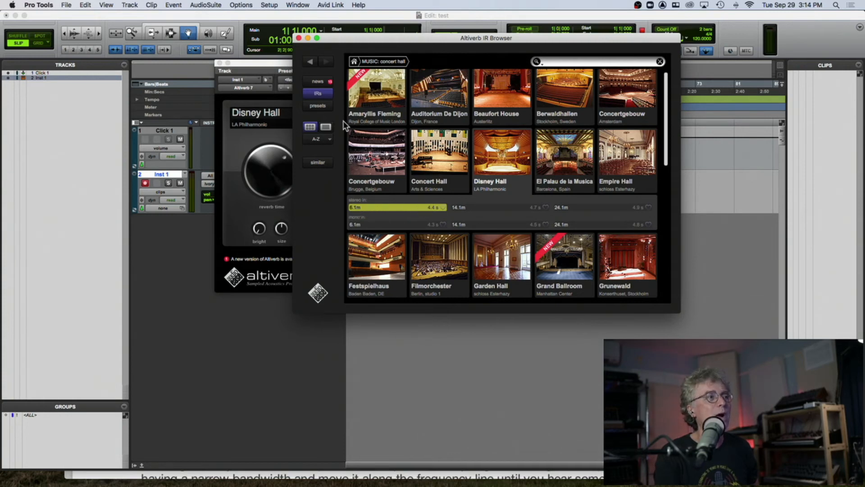
{"action": "left_click_drag", "start_coordinate": [341, 40], "coordinate": [544, 35]}
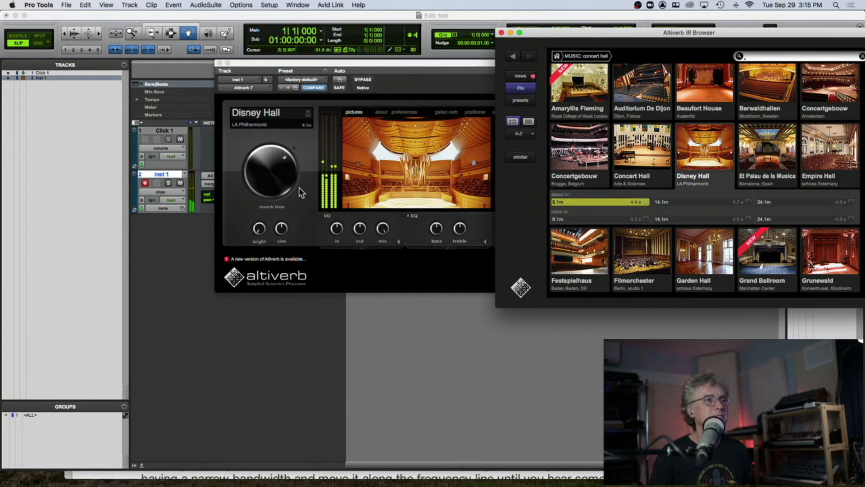
{"action": "left_click", "coordinate": [693, 202]}
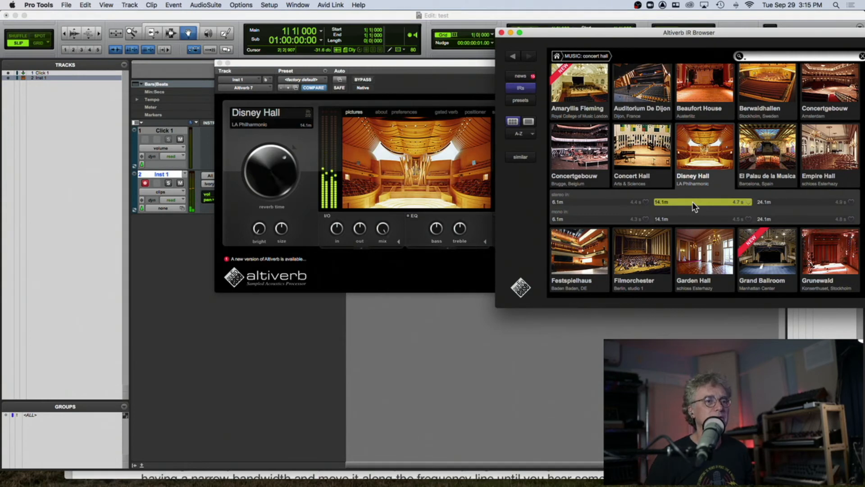
{"action": "left_click", "coordinate": [786, 203]}
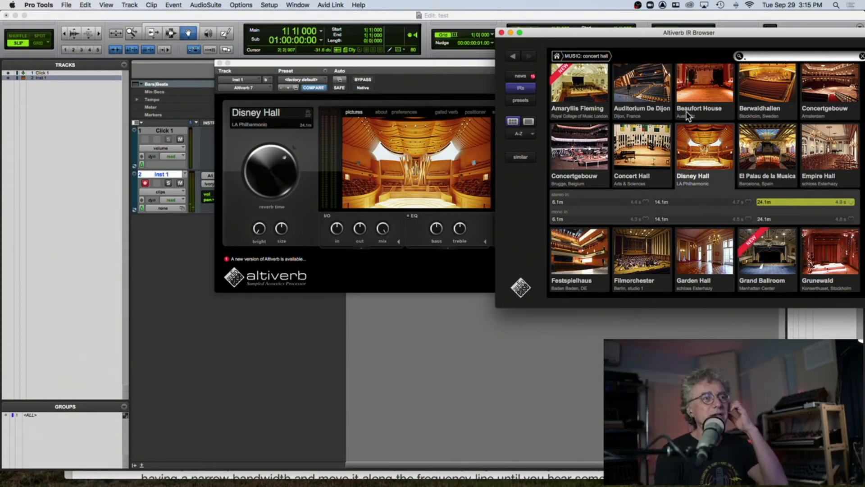
- Reopen the IR browser and load the Stadium impulse response from the Music stadium category
{"action": "left_click", "coordinate": [502, 33]}
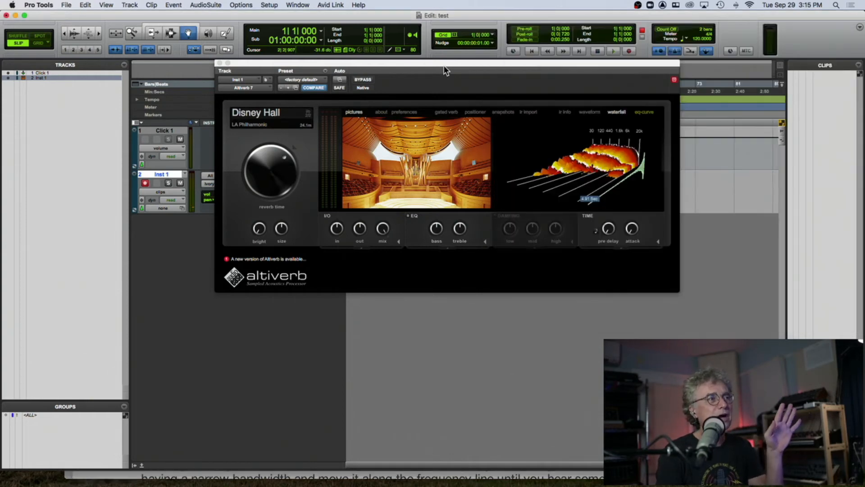
{"action": "left_click", "coordinate": [444, 63]}
{"action": "mouse_move", "coordinate": [400, 166]}
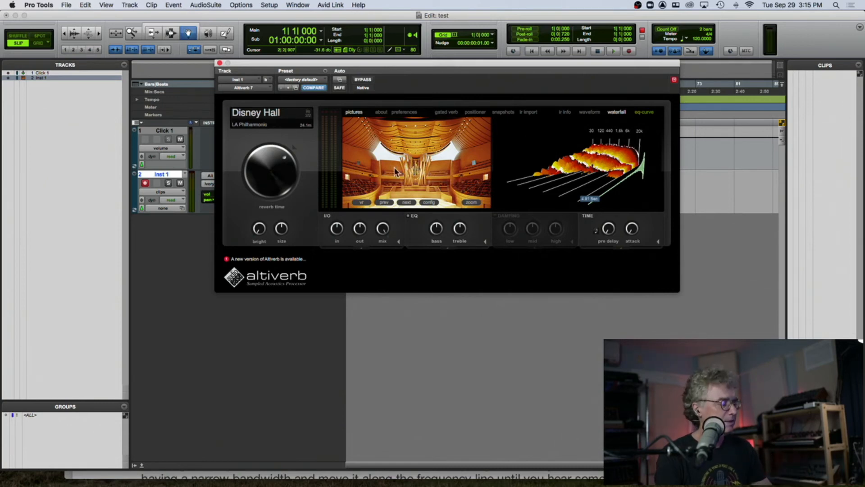
{"action": "left_click", "coordinate": [262, 116]}
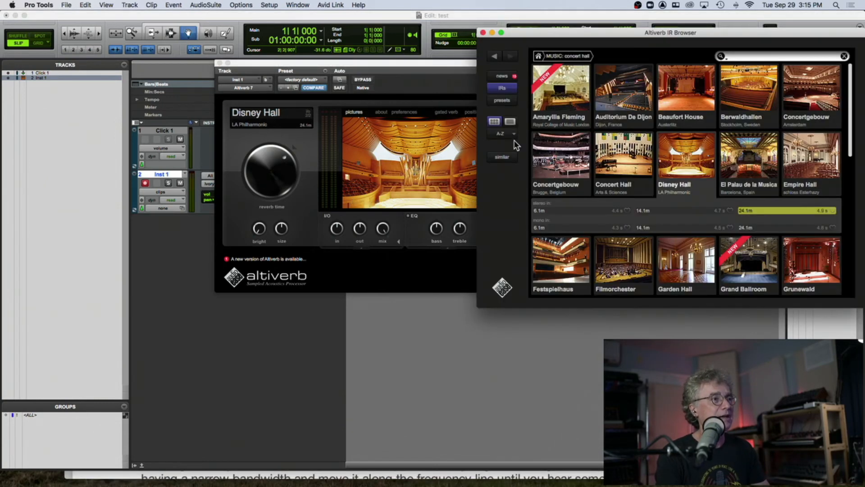
{"action": "scroll", "coordinate": [591, 173], "scroll_direction": "down", "scroll_amount": 15}
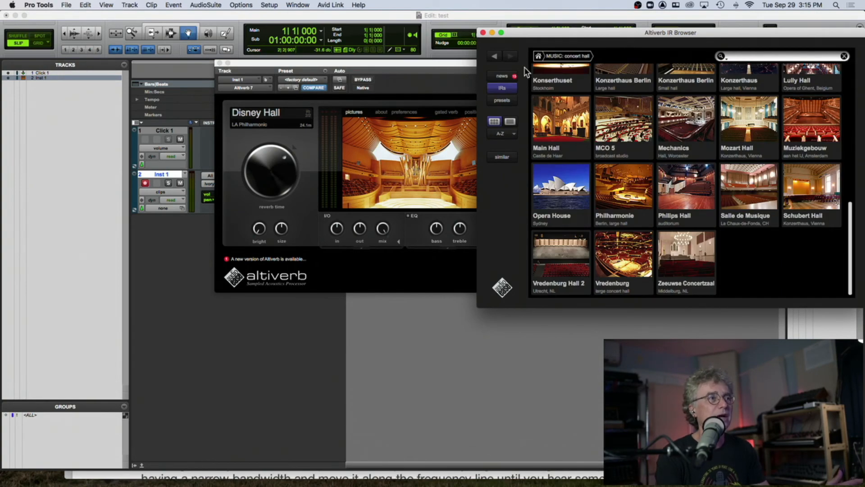
{"action": "left_click", "coordinate": [496, 57]}
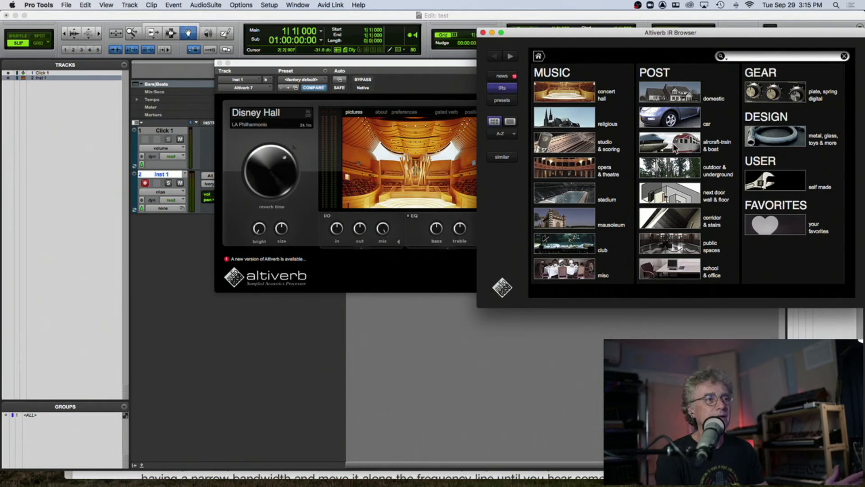
{"action": "left_click", "coordinate": [567, 198]}
{"action": "left_click", "coordinate": [569, 153]}
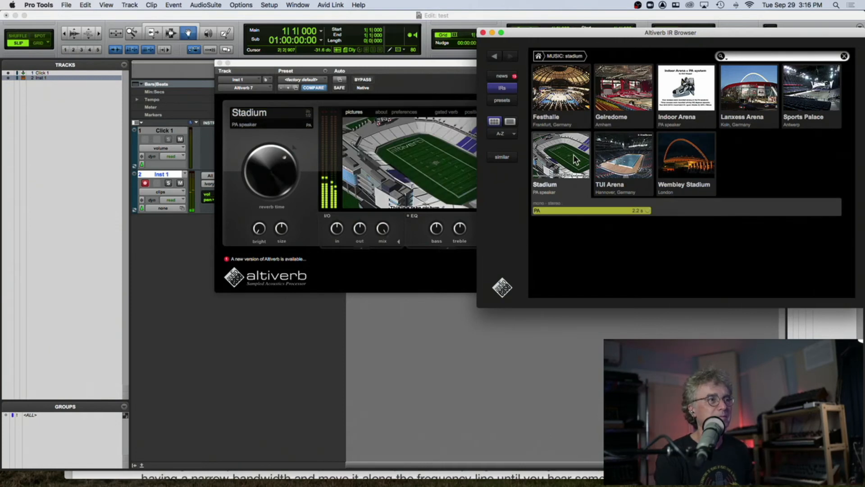
- Try the Gelredome, Sports Palace and Wembley Stadium IRs, settling on Wembley Stadium's Take That PA stereo response
{"action": "left_click", "coordinate": [617, 100]}
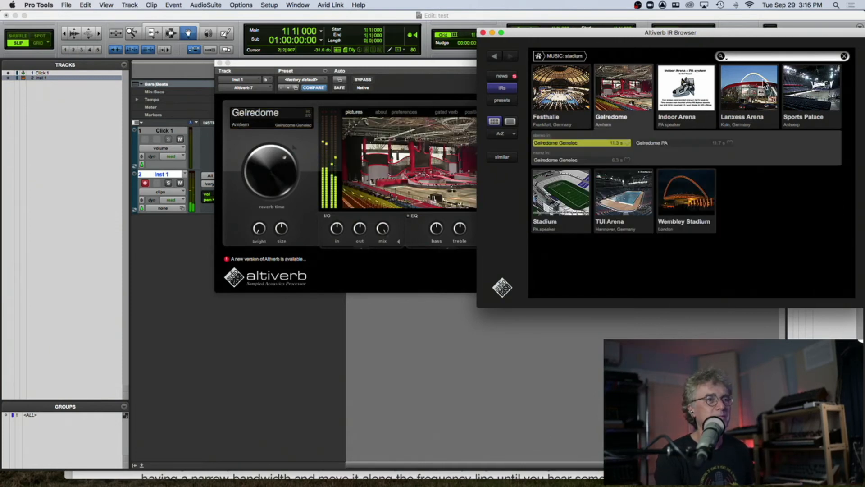
{"action": "left_click", "coordinate": [795, 87]}
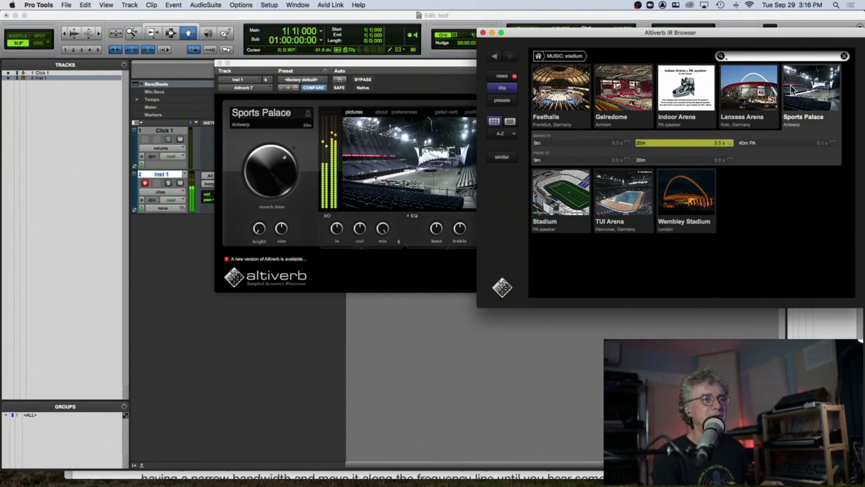
{"action": "left_click", "coordinate": [678, 187]}
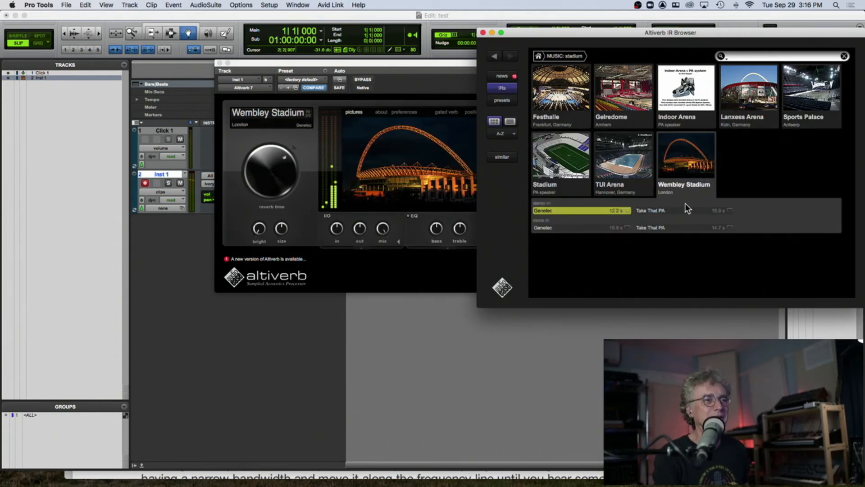
{"action": "left_click", "coordinate": [717, 229]}
{"action": "left_click", "coordinate": [721, 210]}
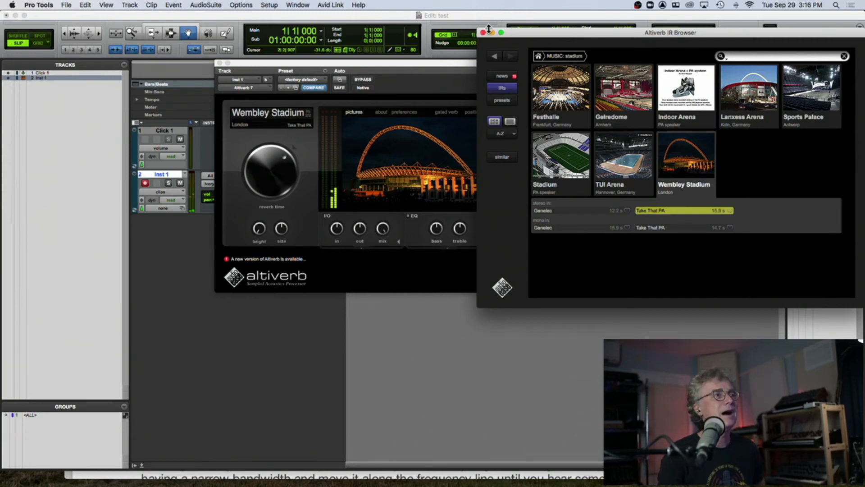
- Close the Altiverb windows and remove the Altiverb insert from the Inst 1 track
{"action": "left_click", "coordinate": [484, 32]}
{"action": "left_click", "coordinate": [453, 59]}
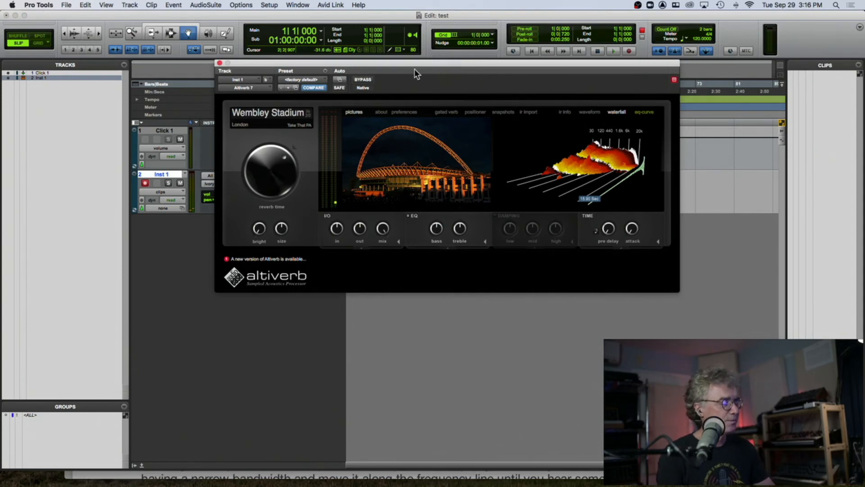
{"action": "left_click", "coordinate": [219, 64]}
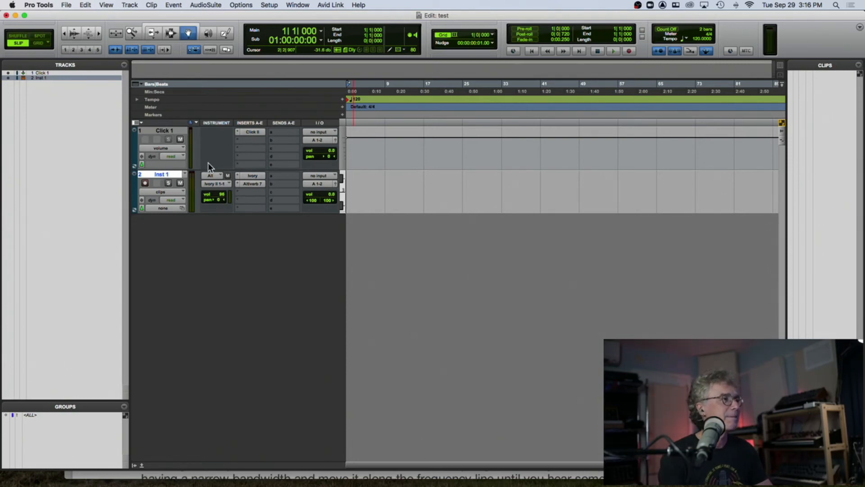
{"action": "left_click", "coordinate": [252, 154]}
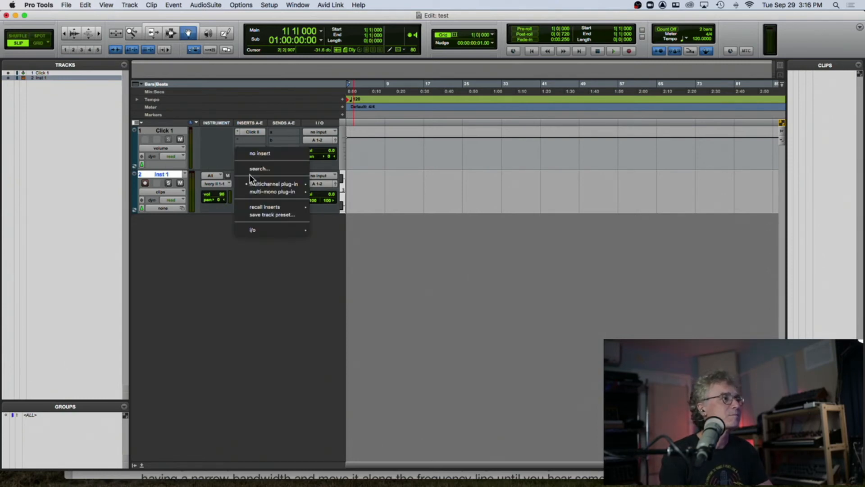
{"action": "left_click", "coordinate": [259, 154]}
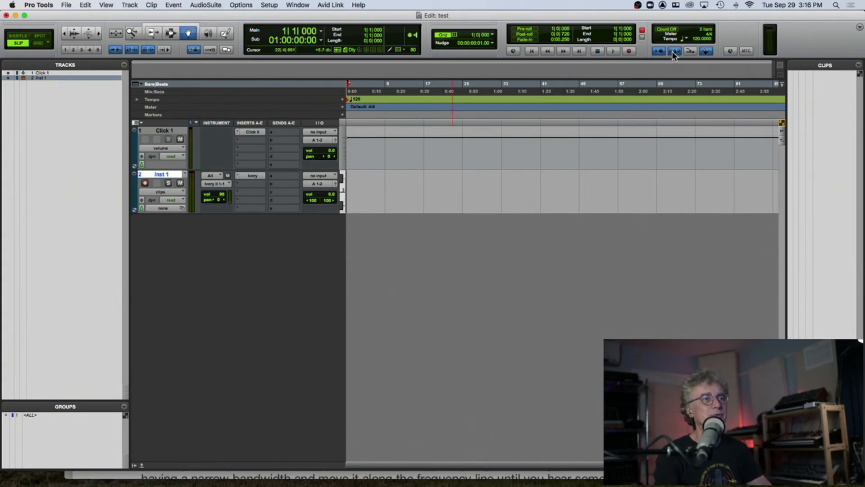
- Record a piano performance onto the Inst 1 track
{"action": "key", "text": "super+space"}
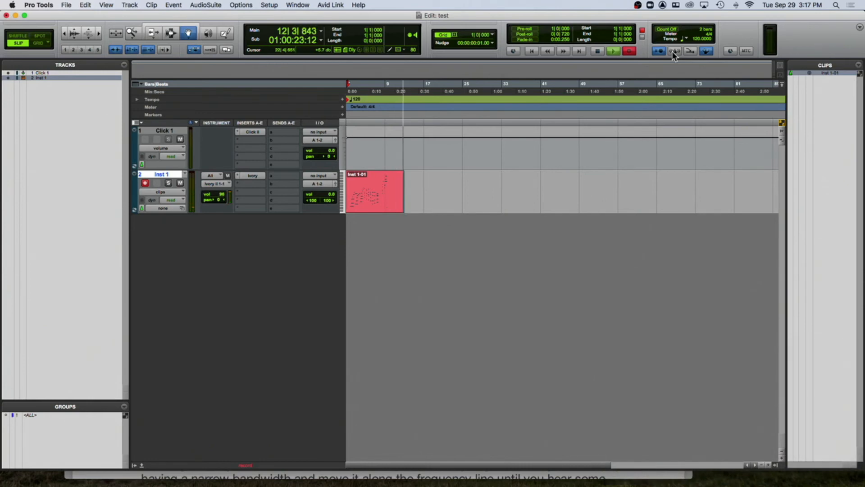
{"action": "key", "text": "space"}
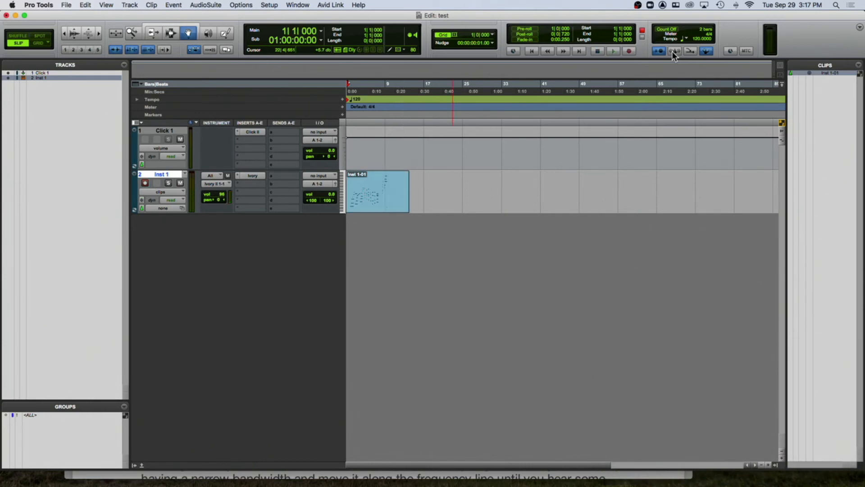
- Play back the recorded clip while zooming in to examine its MIDI notes
{"action": "key", "text": "space"}
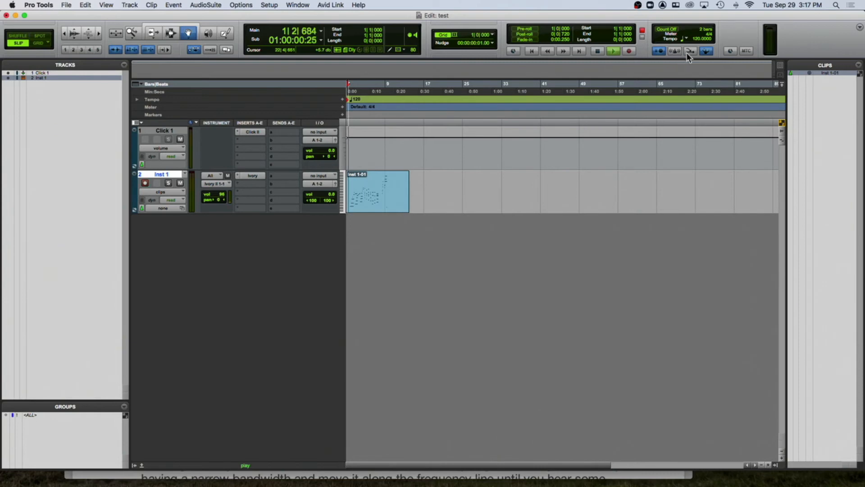
{"action": "key", "text": "t"}
{"action": "key", "text": "t"}
{"action": "key", "text": "t"}
{"action": "key", "text": "t"}
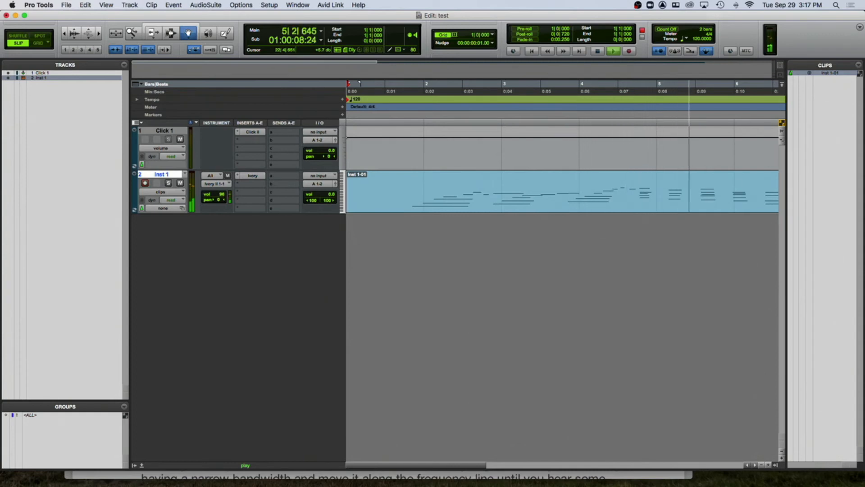
{"action": "key", "text": "ctrl+e"}
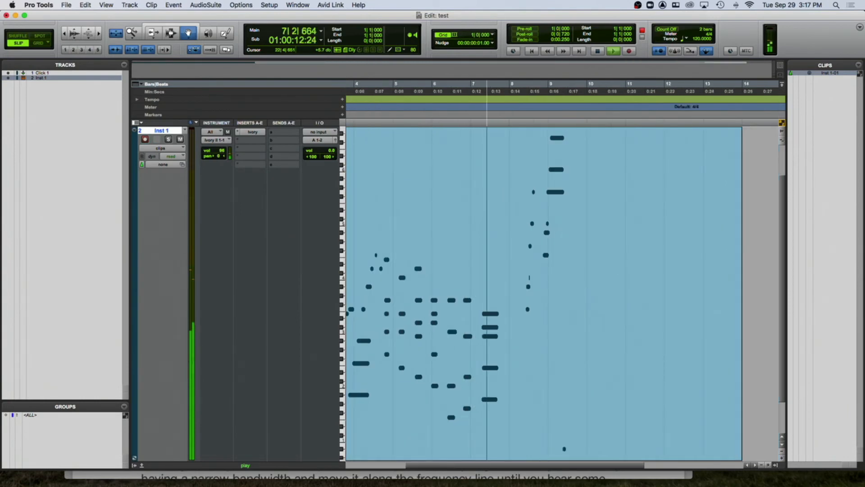
{"action": "key", "text": "space"}
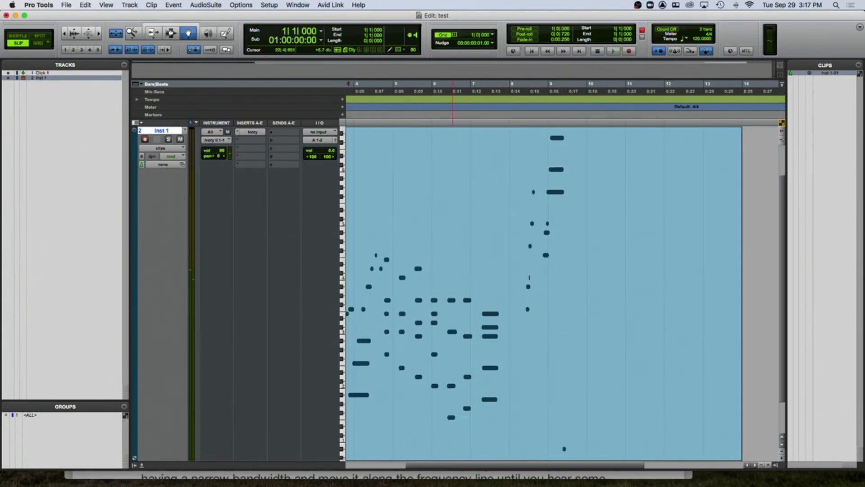
{"action": "key", "text": "space"}
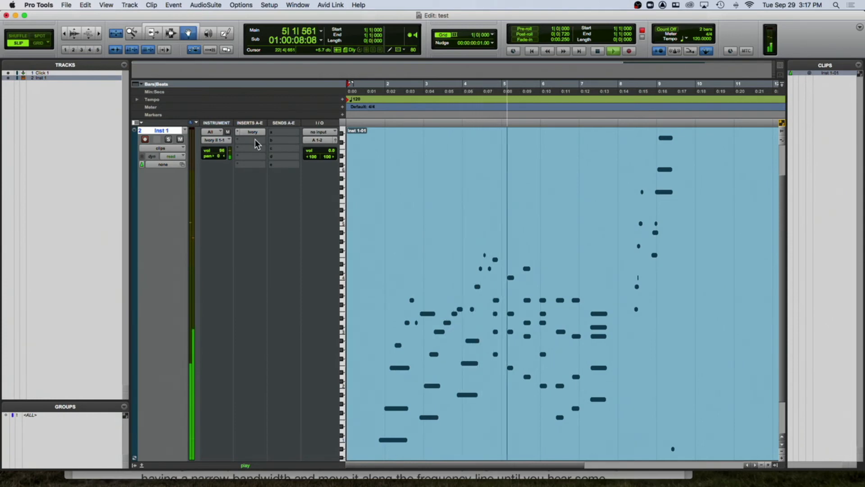
{"action": "key", "text": "space"}
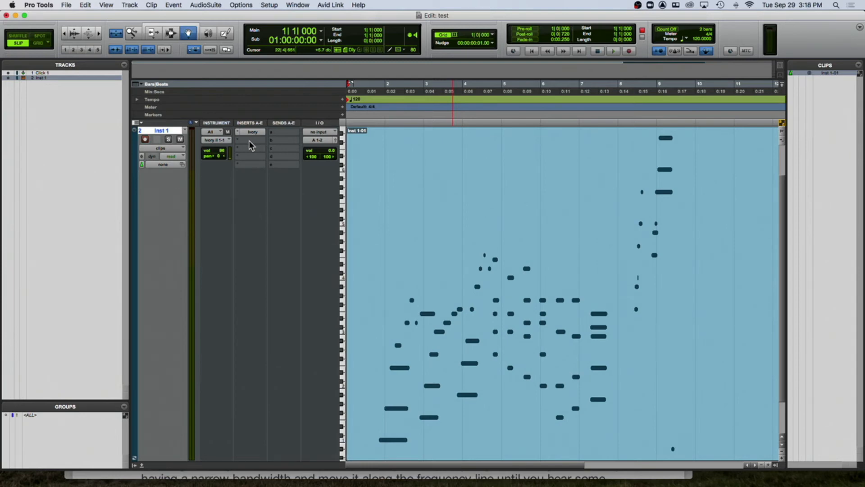
- Insert Blue Cat's FreqAnalyst 2 on the fifth insert slot of the Inst 1 track and position its window
{"action": "left_click", "coordinate": [249, 164]}
{"action": "mouse_move", "coordinate": [279, 165]}
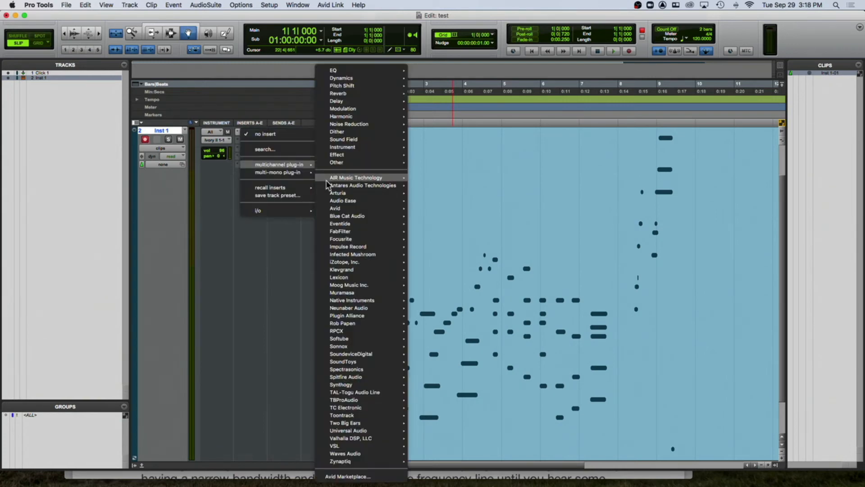
{"action": "mouse_move", "coordinate": [355, 218]}
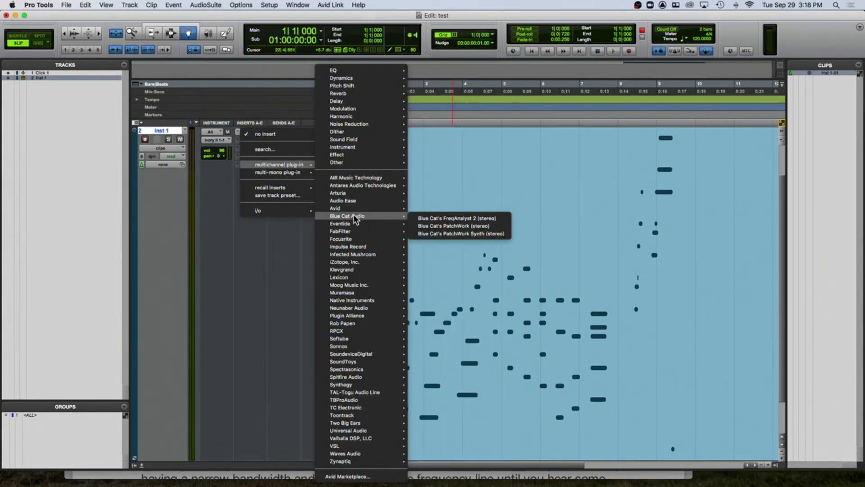
{"action": "left_click", "coordinate": [439, 225]}
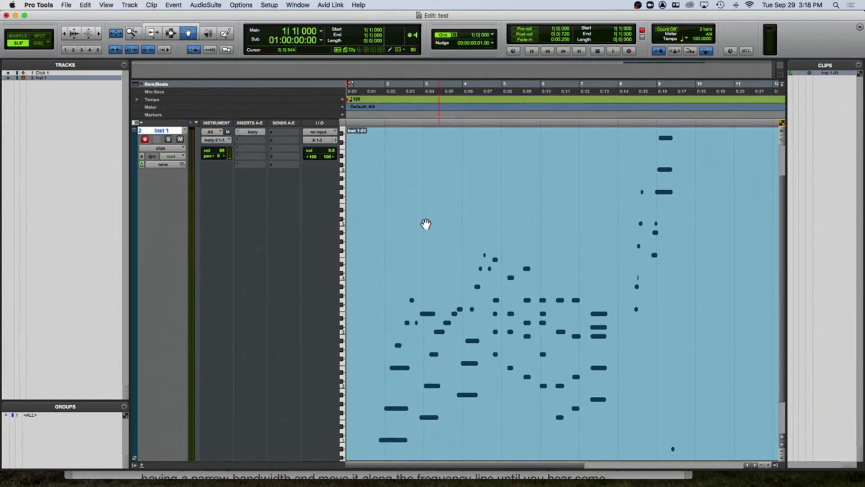
{"action": "left_click_drag", "start_coordinate": [371, 64], "coordinate": [252, 200]}
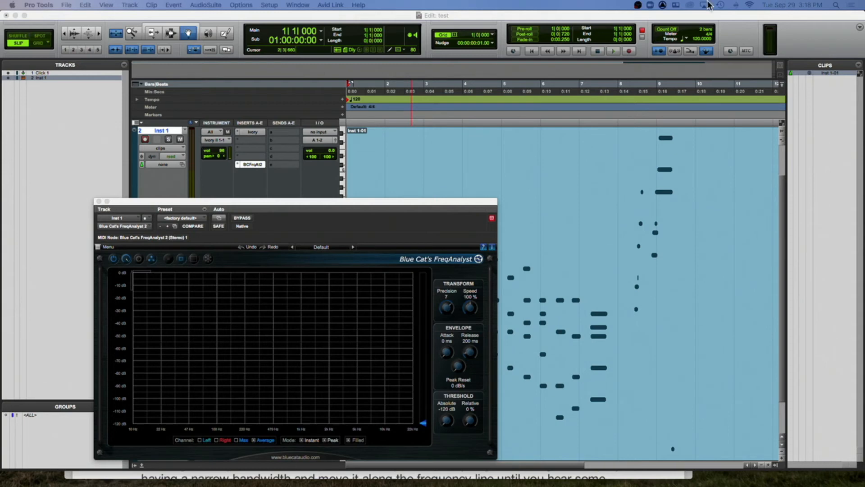
{"action": "left_click_drag", "start_coordinate": [411, 201], "coordinate": [369, 102]}
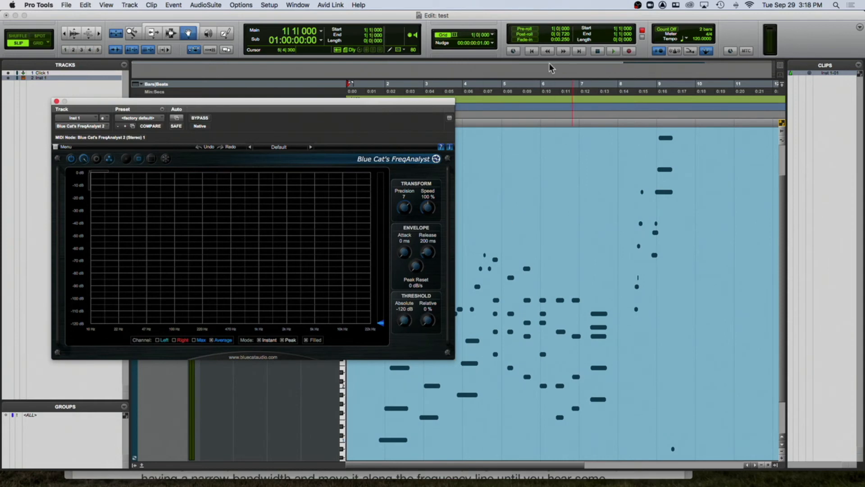
- Play back the piano clip while watching the FreqAnalyst spectrum display
{"action": "key", "text": "space"}
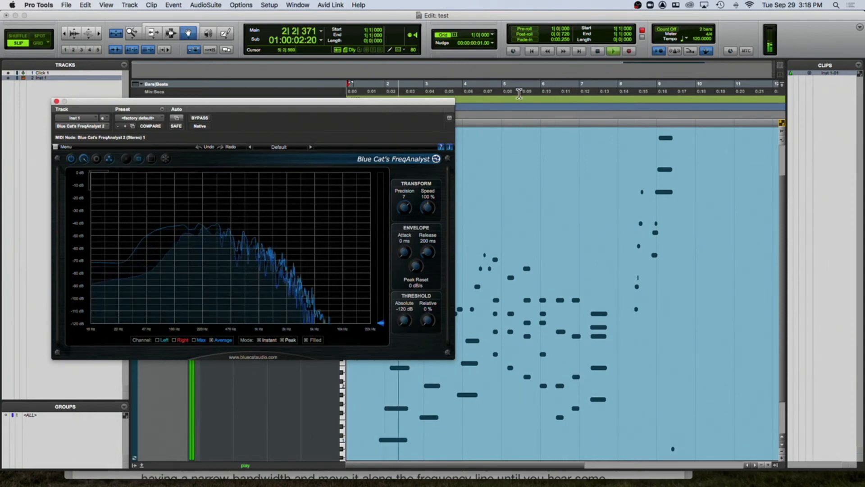
{"action": "left_click_drag", "start_coordinate": [428, 102], "coordinate": [440, 67]}
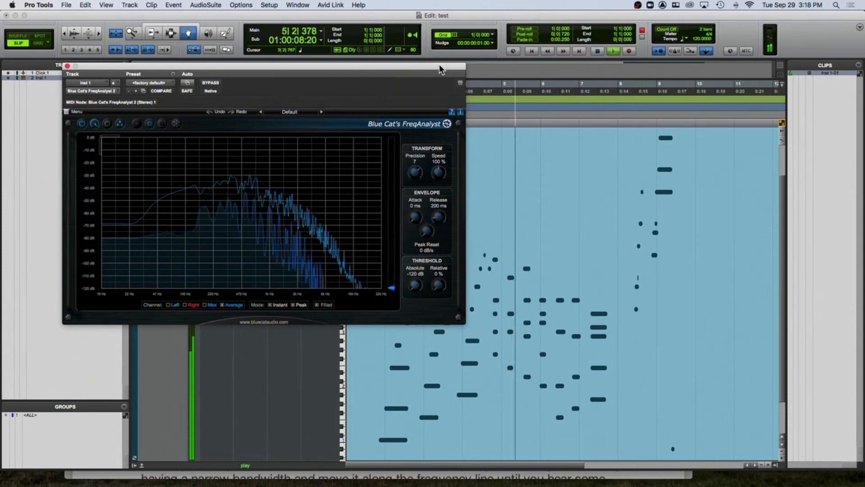
{"action": "key", "text": "space"}
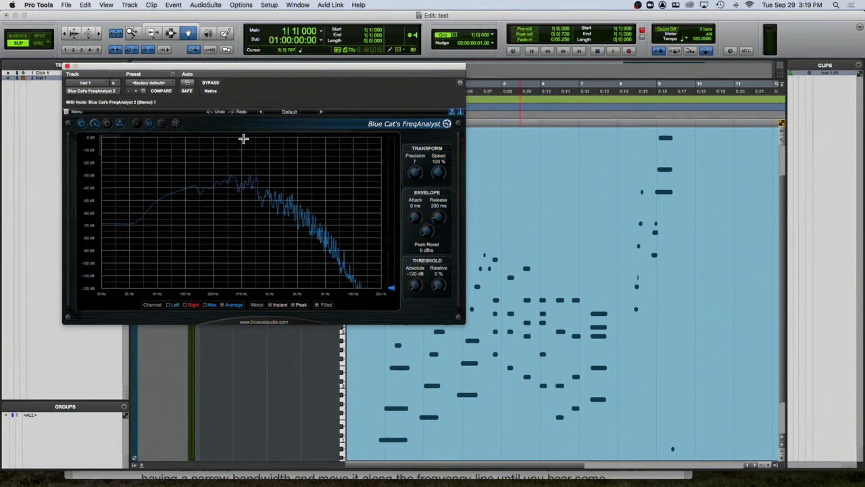
{"action": "key", "text": "space"}
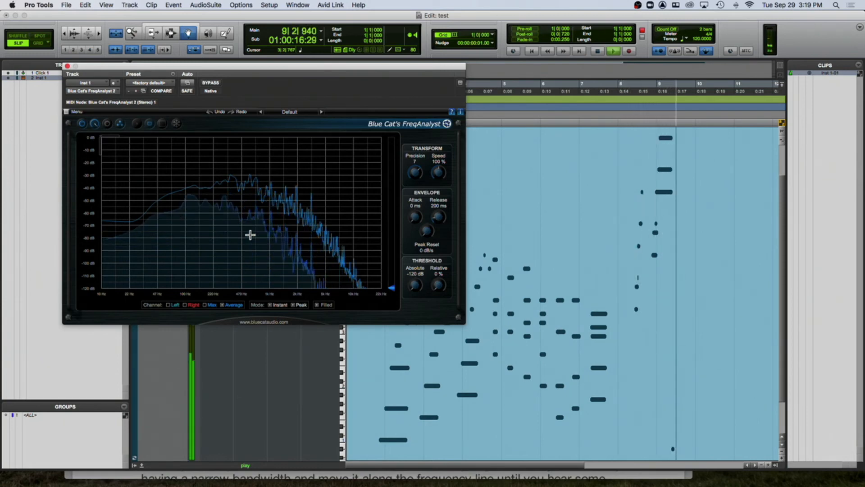
{"action": "key", "text": "space"}
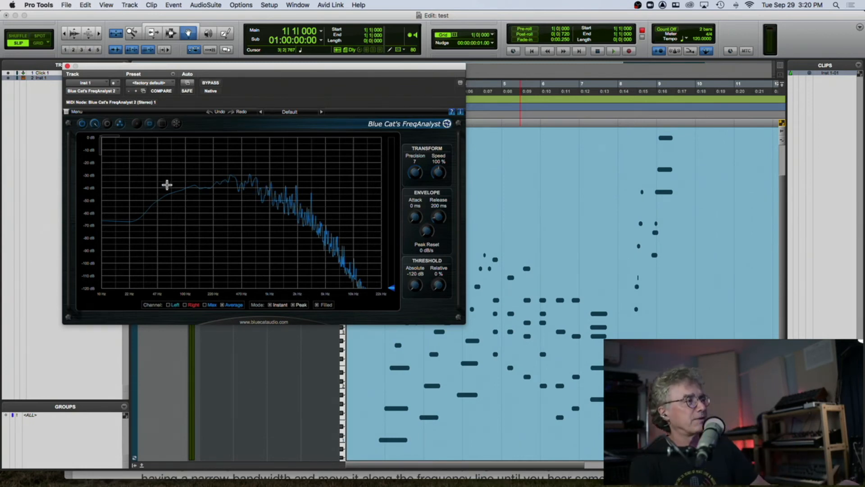
- Try lowering the Inst 1 output volume during playback, then reset it to 0 dB
{"action": "left_click_drag", "start_coordinate": [273, 67], "coordinate": [522, 90]}
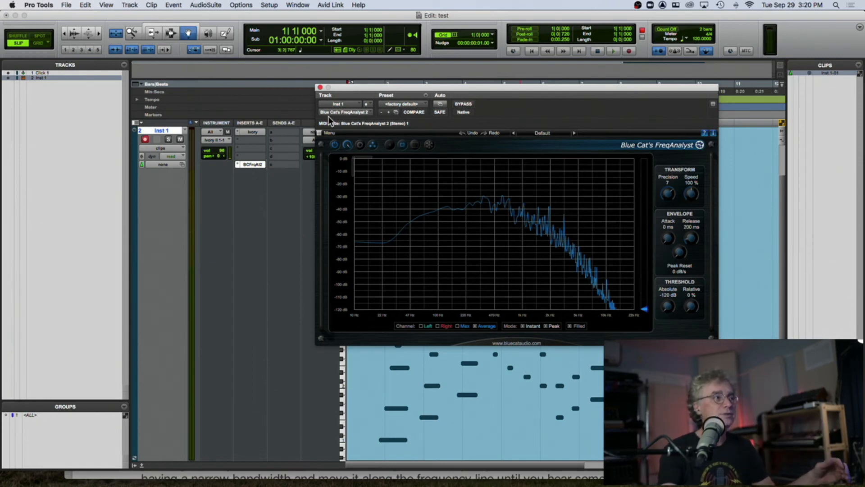
{"action": "left_click_drag", "start_coordinate": [358, 87], "coordinate": [441, 125]}
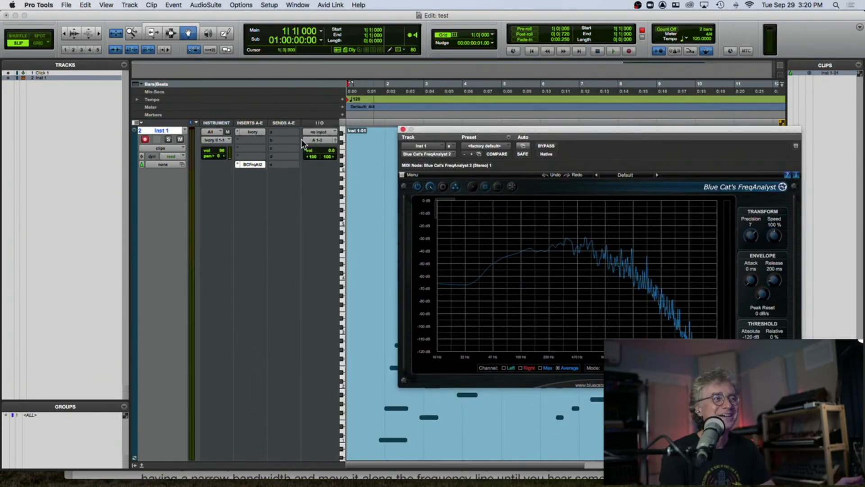
{"action": "left_click_drag", "start_coordinate": [311, 153], "coordinate": [309, 170]}
{"action": "key", "text": "space"}
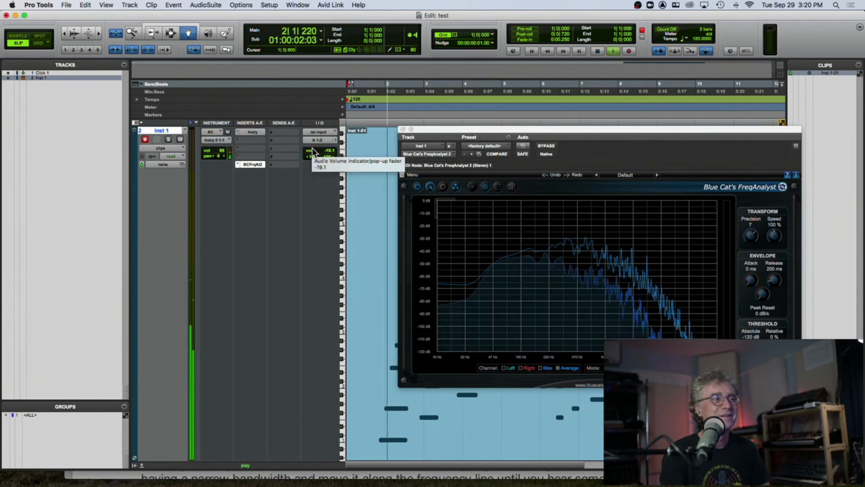
{"action": "mouse_move", "coordinate": [315, 153]}
{"action": "left_mouse_down"}
{"action": "mouse_move", "coordinate": [316, 130]}
{"action": "mouse_move", "coordinate": [315, 145]}
{"action": "left_mouse_up"}
{"action": "left_click", "coordinate": [317, 150], "text": "alt"}
{"action": "key", "text": "space"}
- Adjust the Inst 1 MIDI volume and play the clip again with the analyzer open
{"action": "left_click_drag", "start_coordinate": [217, 150], "coordinate": [217, 158]}
{"action": "key", "text": "space"}
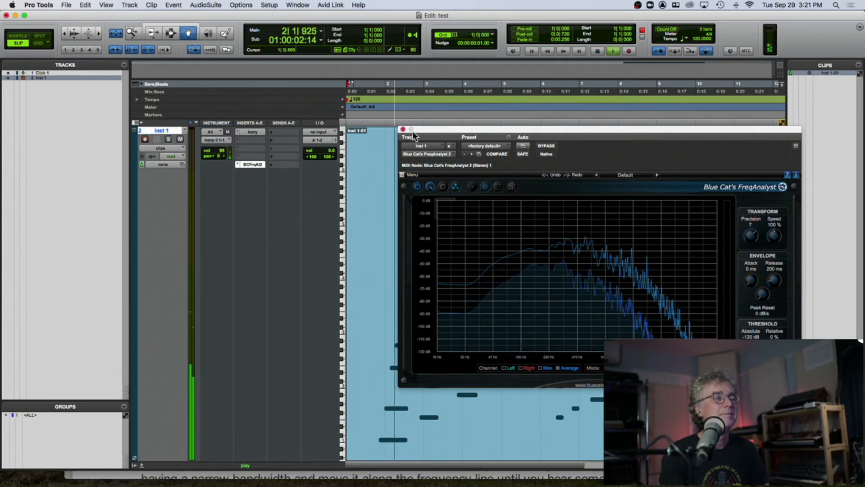
{"action": "left_click_drag", "start_coordinate": [424, 131], "coordinate": [200, 94]}
{"action": "key", "text": "space"}
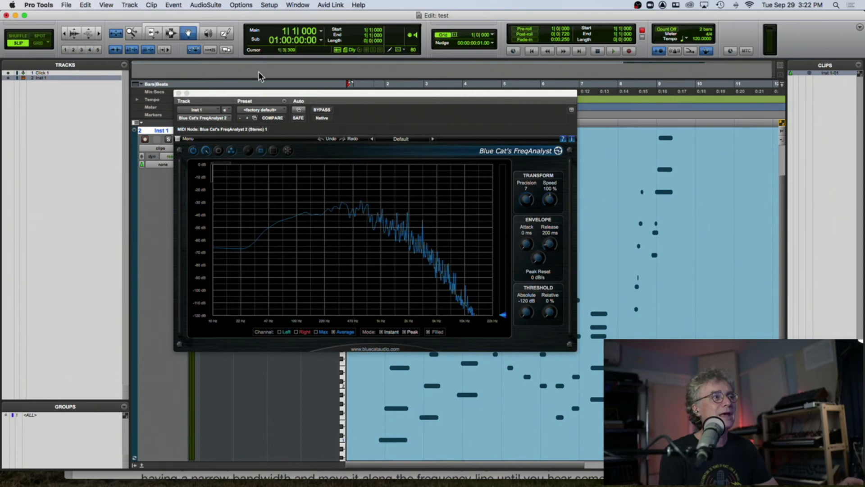
- Insert EQ3 7-Band on the second insert slot of Inst 1 and arrange the EQ and analyzer windows
{"action": "left_click_drag", "start_coordinate": [258, 94], "coordinate": [85, 29]}
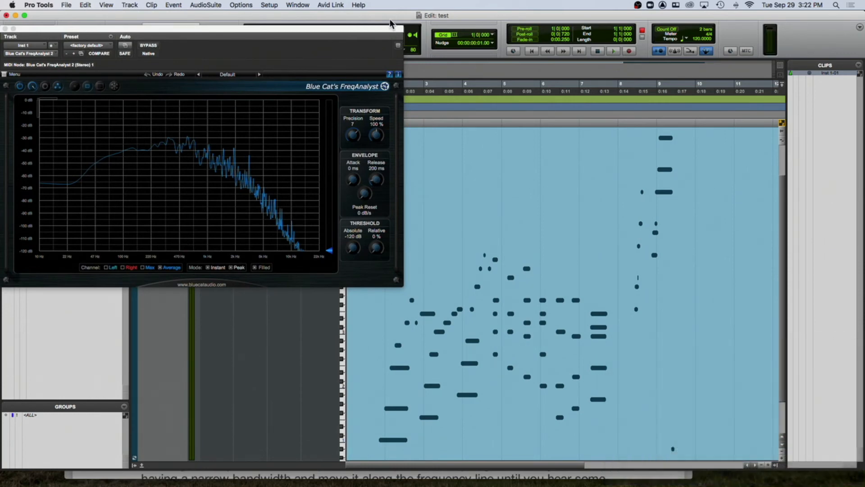
{"action": "left_click_drag", "start_coordinate": [391, 28], "coordinate": [390, 216]}
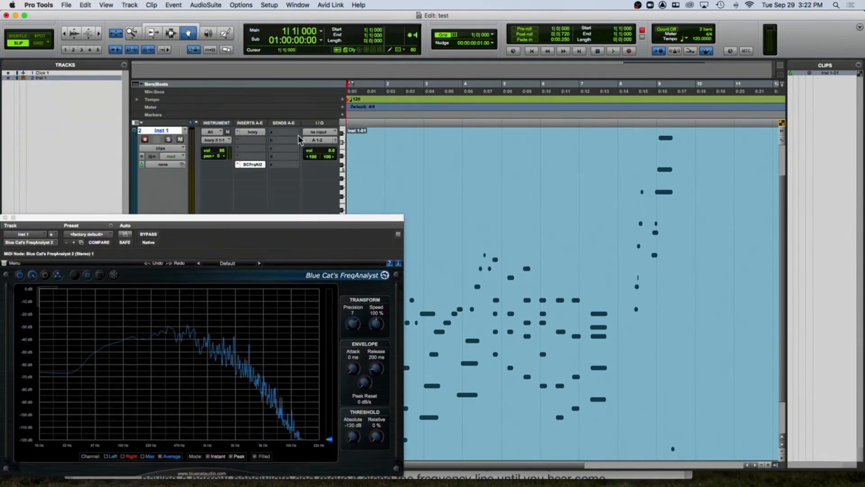
{"action": "left_click", "coordinate": [250, 140]}
{"action": "mouse_move", "coordinate": [290, 142]}
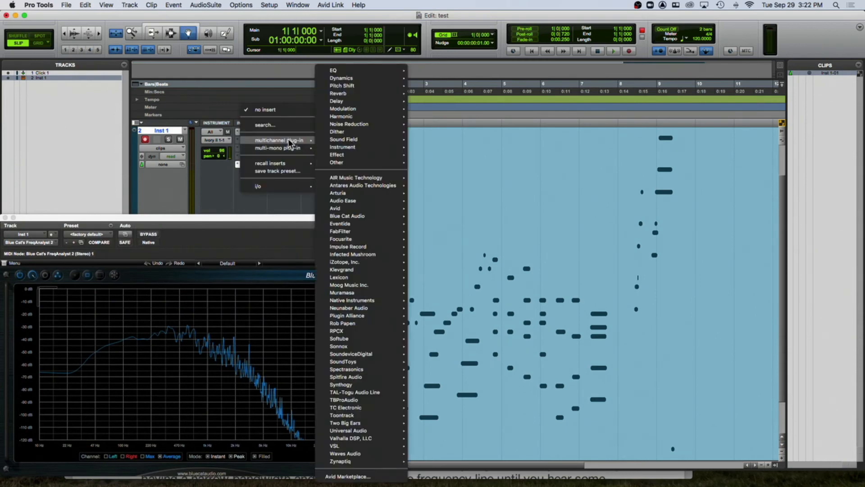
{"action": "mouse_move", "coordinate": [349, 71]}
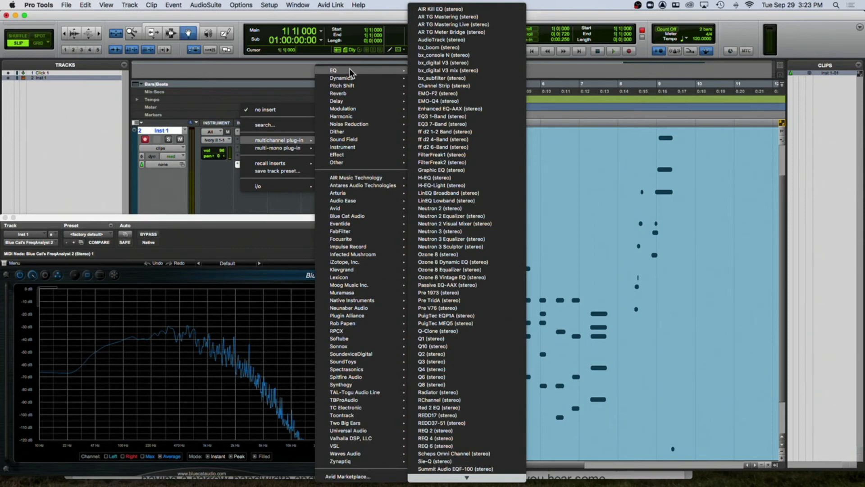
{"action": "left_click", "coordinate": [436, 125]}
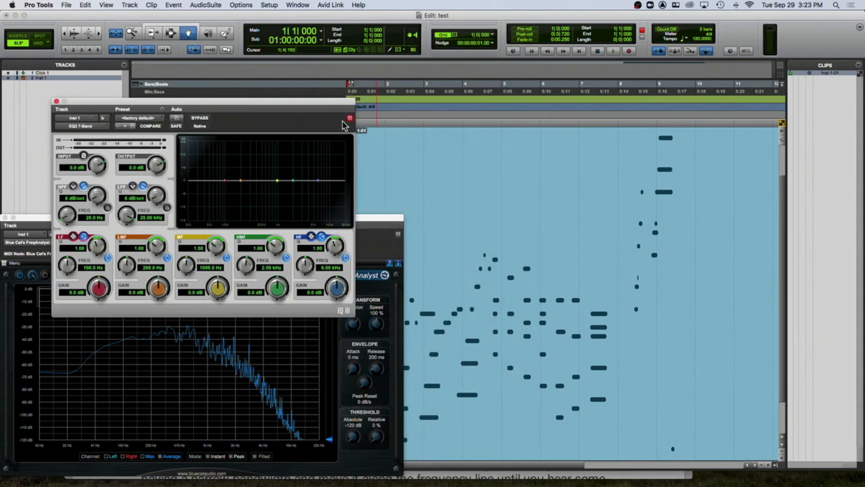
{"action": "left_click_drag", "start_coordinate": [310, 108], "coordinate": [683, 99]}
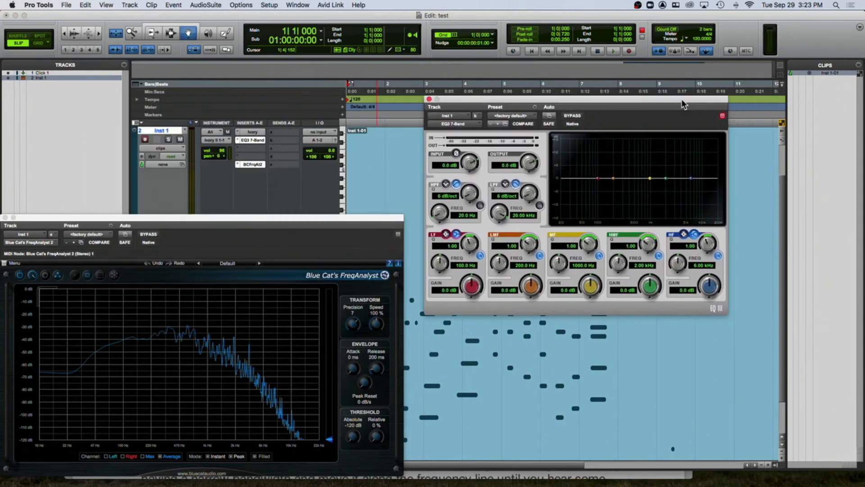
{"action": "left_click_drag", "start_coordinate": [372, 215], "coordinate": [371, 89]}
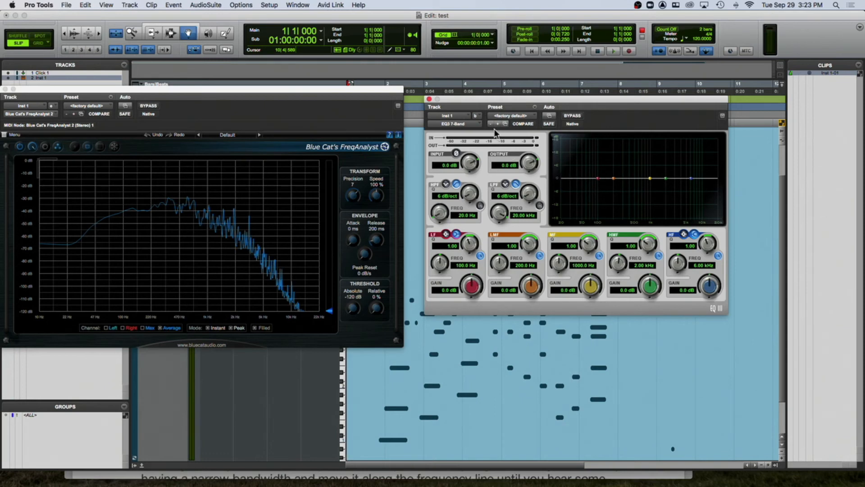
- Play back the clip through the EQ3 before making changes
{"action": "left_click", "coordinate": [454, 84]}
{"action": "key", "text": "space"}
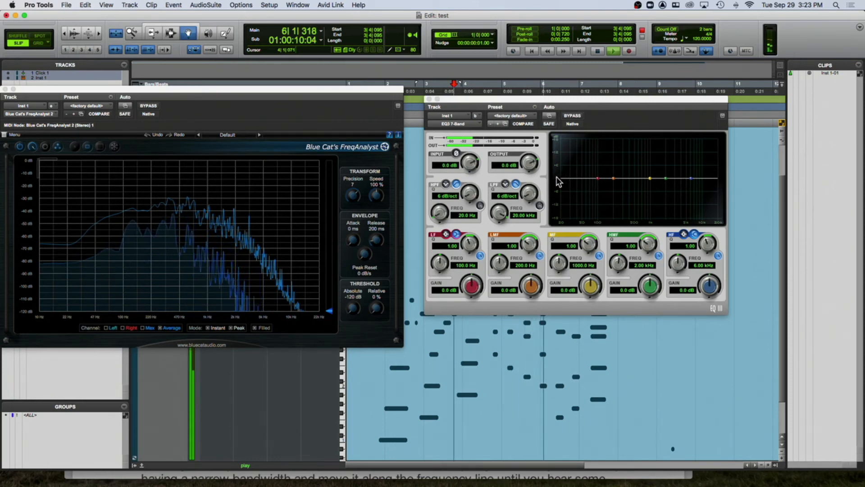
{"action": "key", "text": "space"}
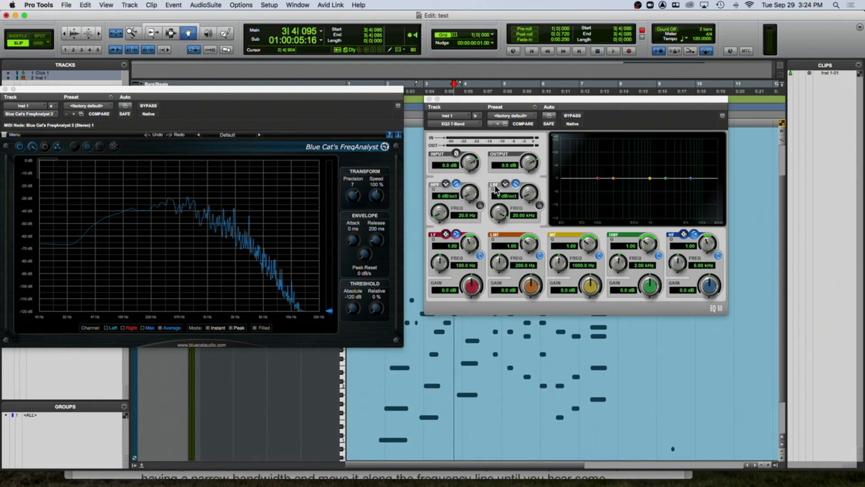
- Enable the high-pass filter band in EQ3 7-Band
{"action": "left_click", "coordinate": [469, 201]}
{"action": "left_click_drag", "start_coordinate": [469, 202], "coordinate": [470, 189]}
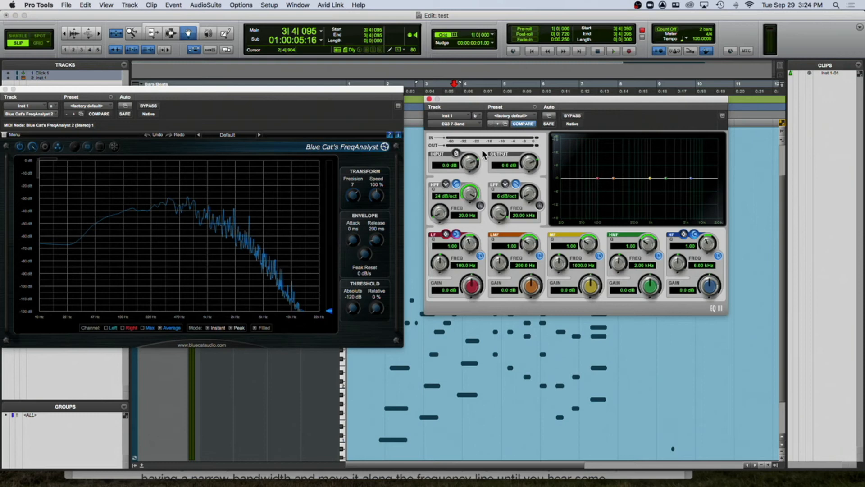
{"action": "left_click", "coordinate": [469, 194], "text": "alt"}
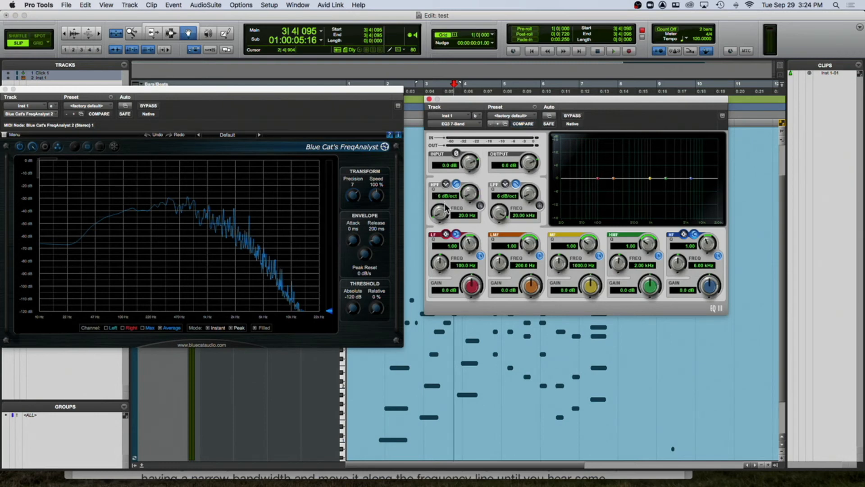
{"action": "left_click_drag", "start_coordinate": [528, 198], "coordinate": [537, 165]}
{"action": "left_click", "coordinate": [530, 193], "text": "alt"}
{"action": "left_click", "coordinate": [480, 206]}
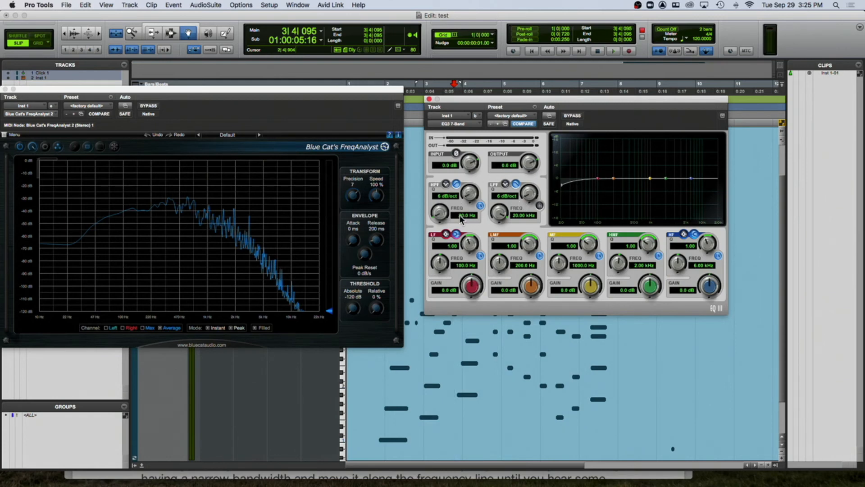
- Sweep the high-pass frequency upward and return it to 20 Hz
{"action": "left_click_drag", "start_coordinate": [435, 215], "coordinate": [437, 208]}
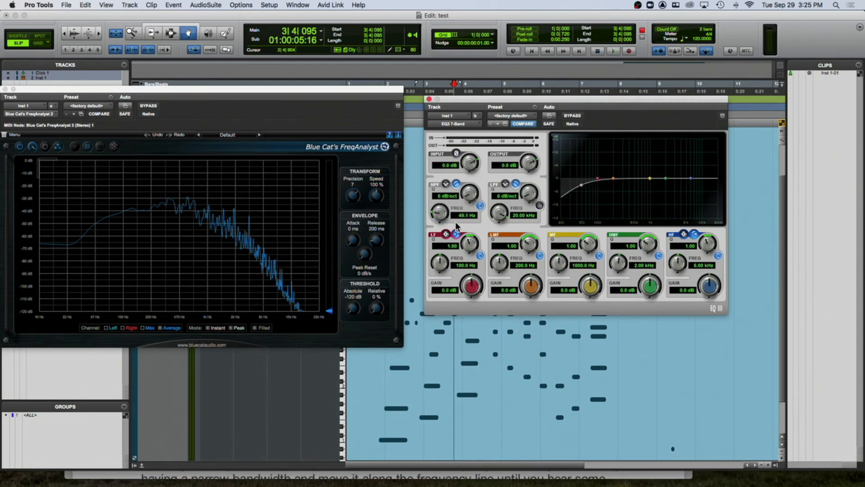
{"action": "left_click_drag", "start_coordinate": [439, 219], "coordinate": [464, 185]}
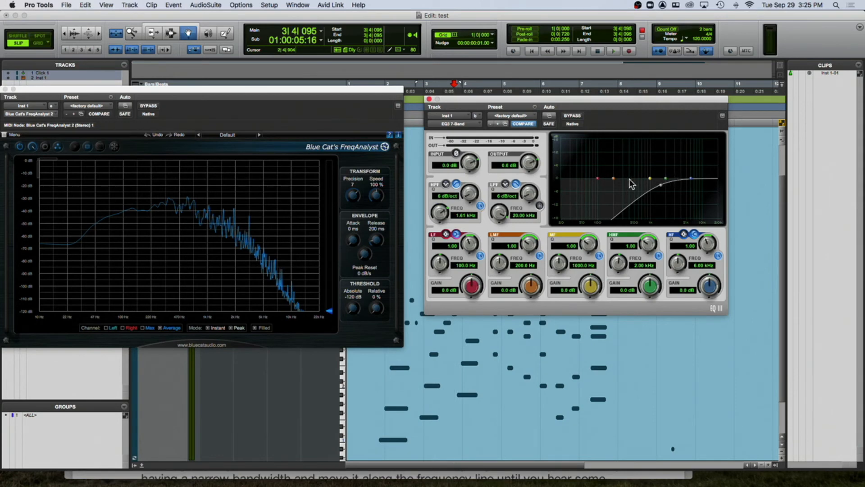
{"action": "left_click_drag", "start_coordinate": [439, 213], "coordinate": [414, 266]}
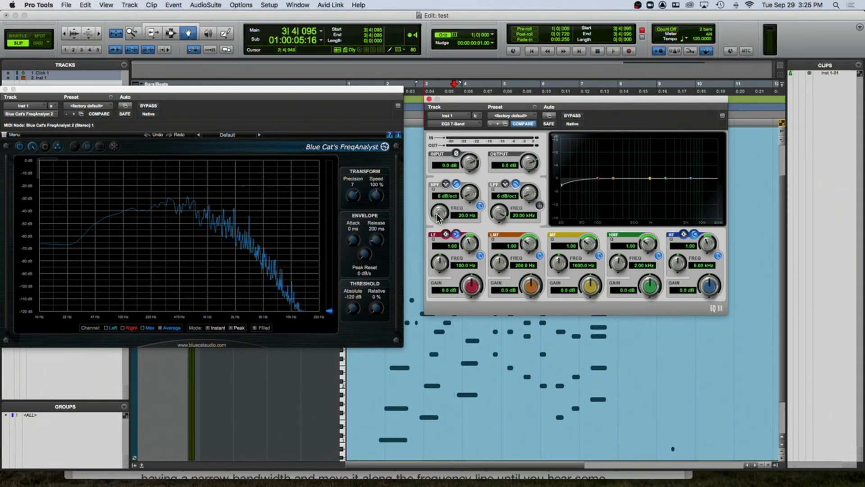
- During playback, raise the high-pass filter frequency to 4.46 kHz
{"action": "key", "text": "space"}
{"action": "left_click_drag", "start_coordinate": [439, 217], "coordinate": [463, 165]}
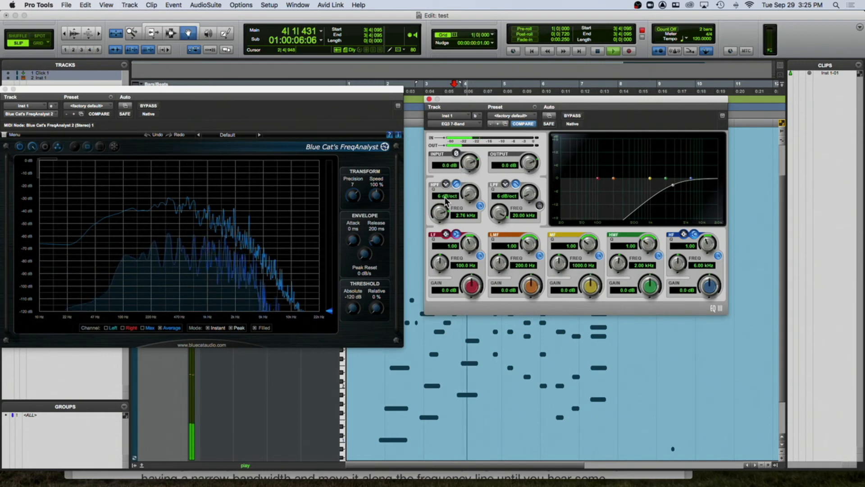
{"action": "left_click_drag", "start_coordinate": [440, 215], "coordinate": [439, 210]}
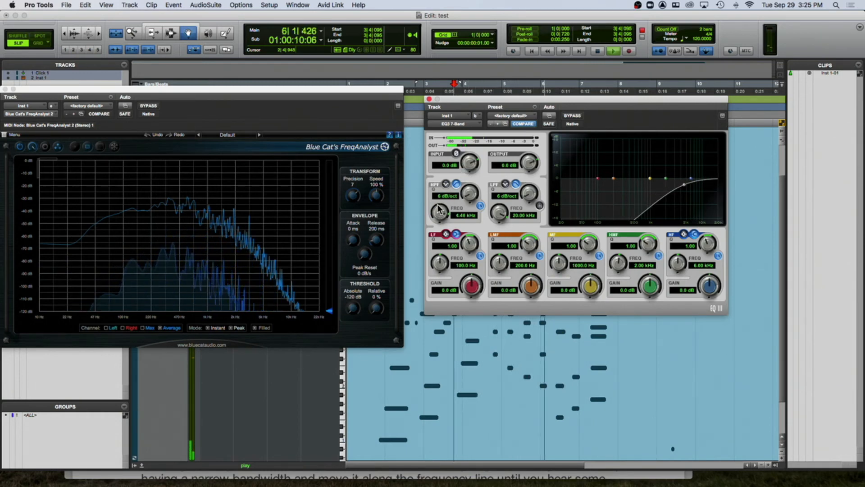
{"action": "key", "text": "space"}
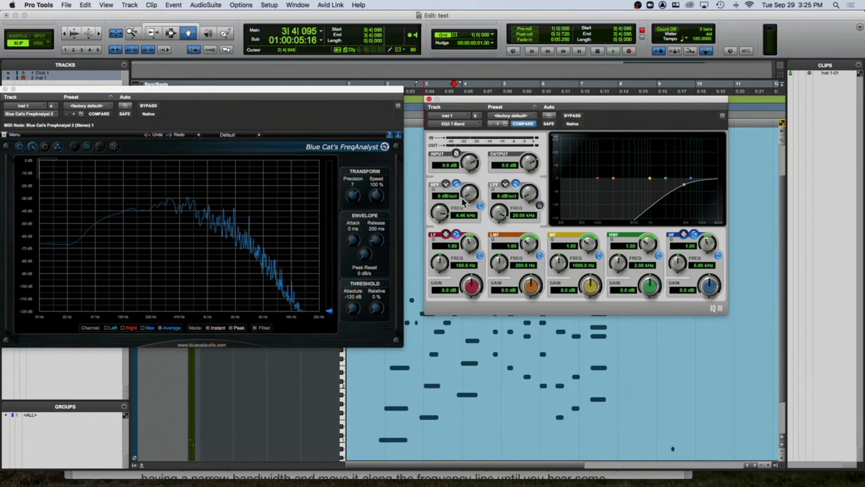
- Play the clip while toggling the high-pass filter off and on to compare
{"action": "key", "text": "space"}
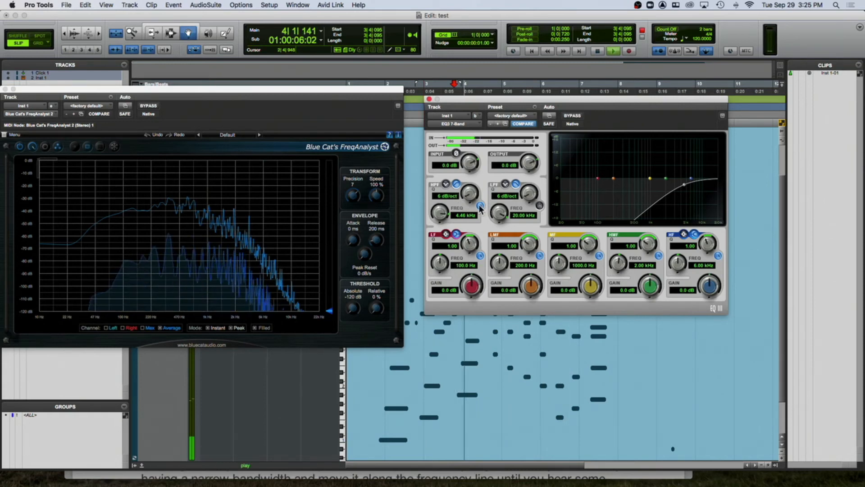
{"action": "left_click", "coordinate": [480, 206]}
{"action": "left_click", "coordinate": [481, 206]}
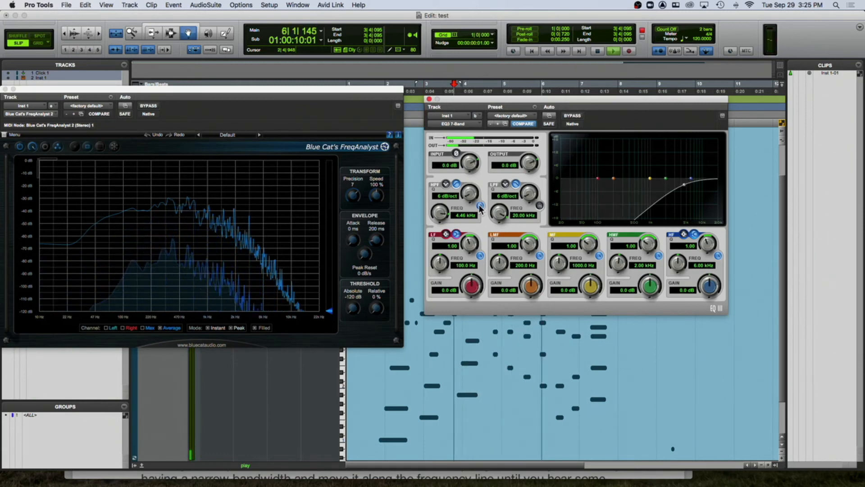
- Stop playback and set the high-pass filter to a 24 dB/oct slope at about 41.7 Hz
{"action": "key", "text": "space"}
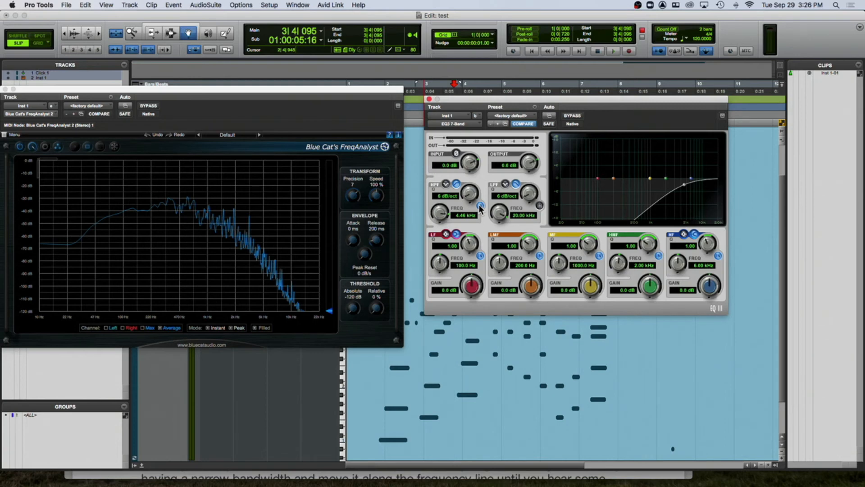
{"action": "left_click", "coordinate": [480, 206]}
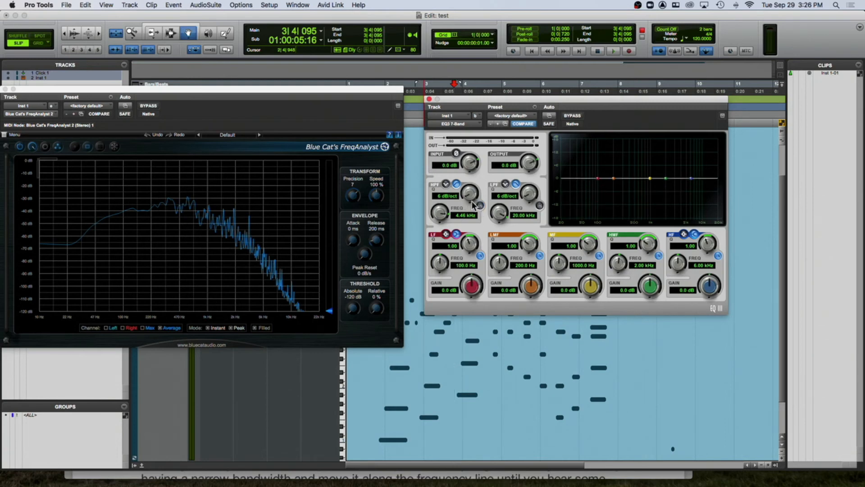
{"action": "left_click", "coordinate": [480, 206]}
{"action": "left_click_drag", "start_coordinate": [436, 211], "coordinate": [437, 267]}
{"action": "left_click_drag", "start_coordinate": [468, 202], "coordinate": [486, 130]}
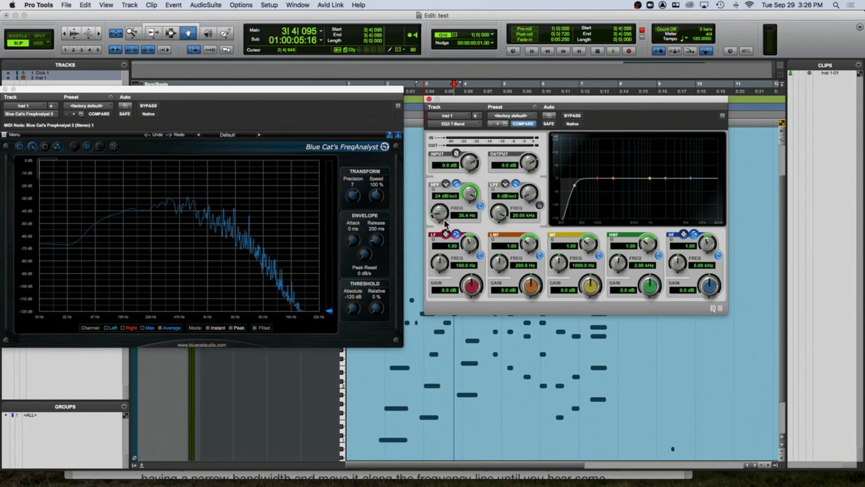
{"action": "scroll", "coordinate": [438, 217], "scroll_direction": "up", "scroll_amount": 2}
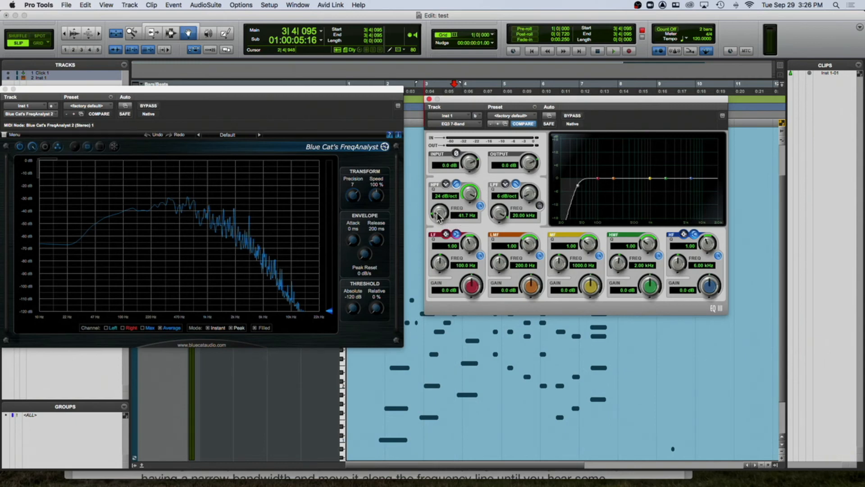
- Play the clip while raising the high-pass filter frequency to about 1.63 kHz, then stop
{"action": "key", "text": "space"}
{"action": "left_click_drag", "start_coordinate": [438, 217], "coordinate": [447, 256]}
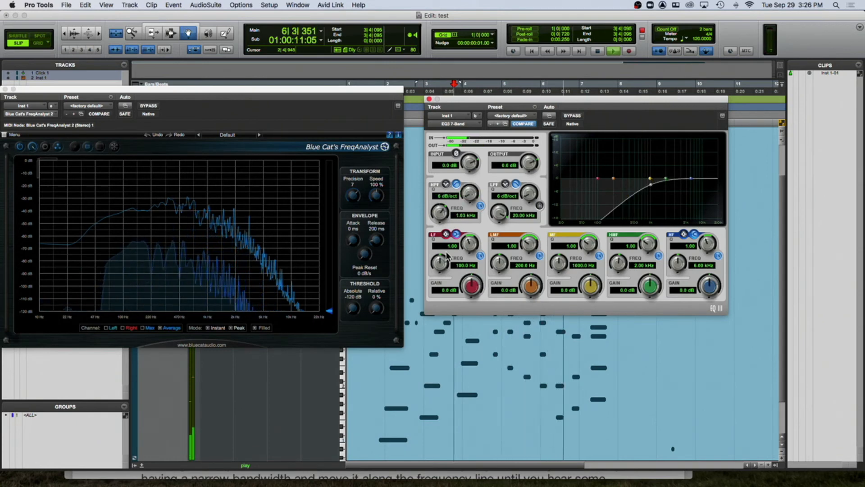
{"action": "key", "text": "space"}
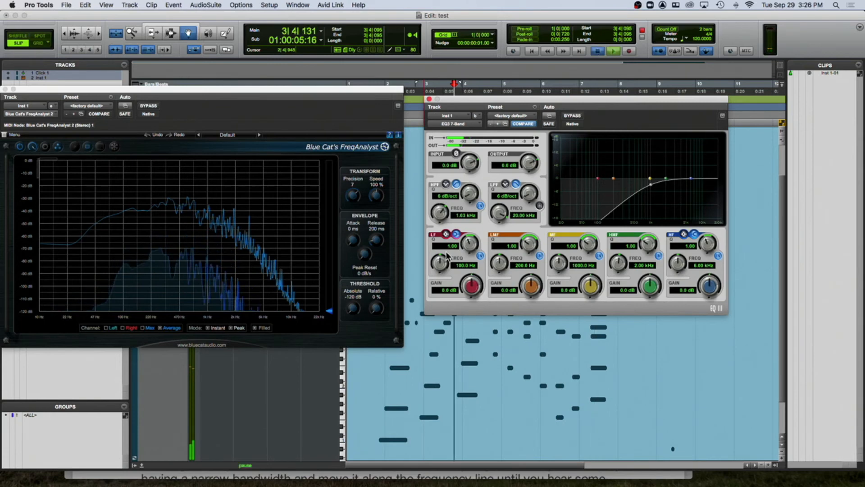
- Return the high-pass filter to 6 dB/oct at 20 Hz and disable the band
{"action": "left_click_drag", "start_coordinate": [470, 194], "coordinate": [476, 174]}
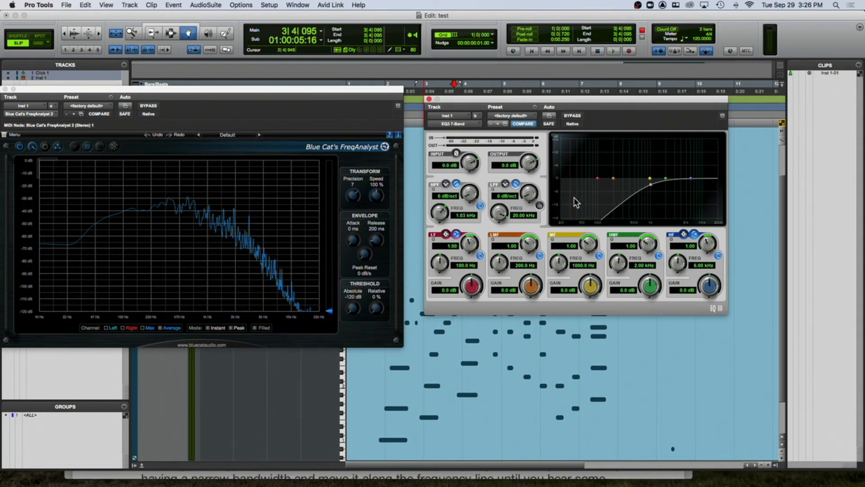
{"action": "mouse_move", "coordinate": [467, 198]}
{"action": "left_mouse_down"}
{"action": "mouse_move", "coordinate": [480, 152]}
{"action": "mouse_move", "coordinate": [455, 209]}
{"action": "left_mouse_up"}
{"action": "left_click_drag", "start_coordinate": [468, 196], "coordinate": [408, 280]}
{"action": "left_click", "coordinate": [480, 206]}
- Enable the low-pass filter band and, during playback, lower its frequency to about 542.8 Hz
{"action": "left_click", "coordinate": [540, 206]}
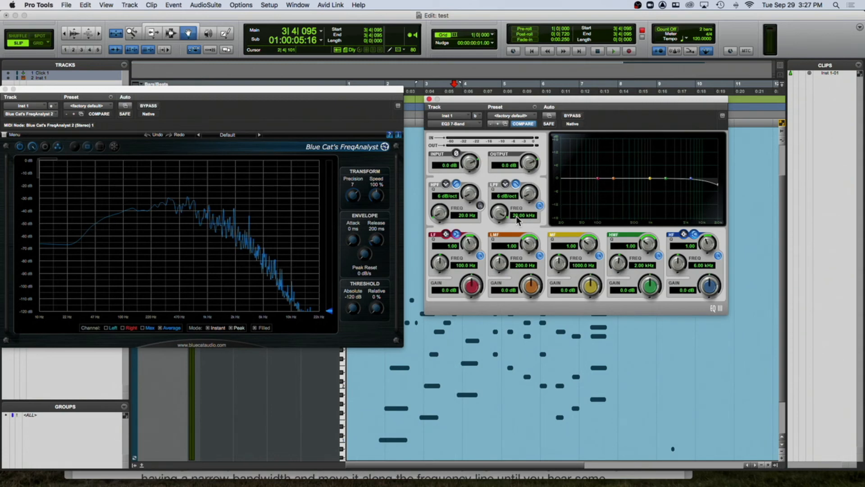
{"action": "key", "text": "space"}
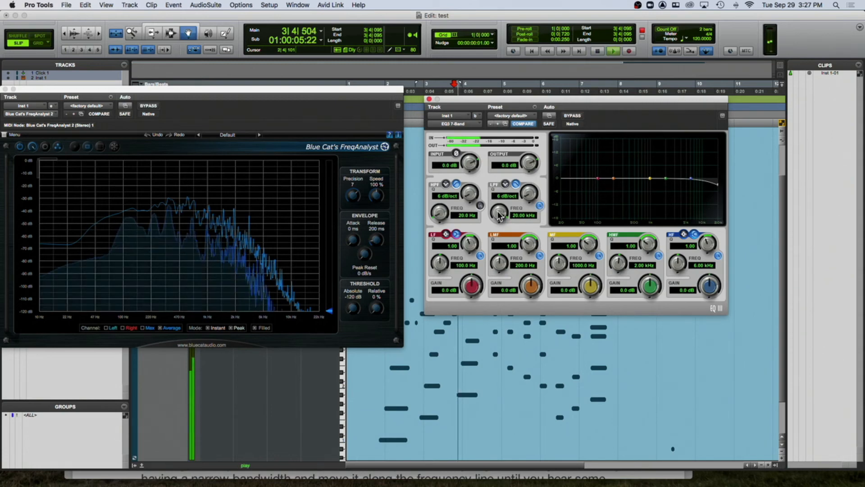
{"action": "left_click_drag", "start_coordinate": [494, 215], "coordinate": [481, 283]}
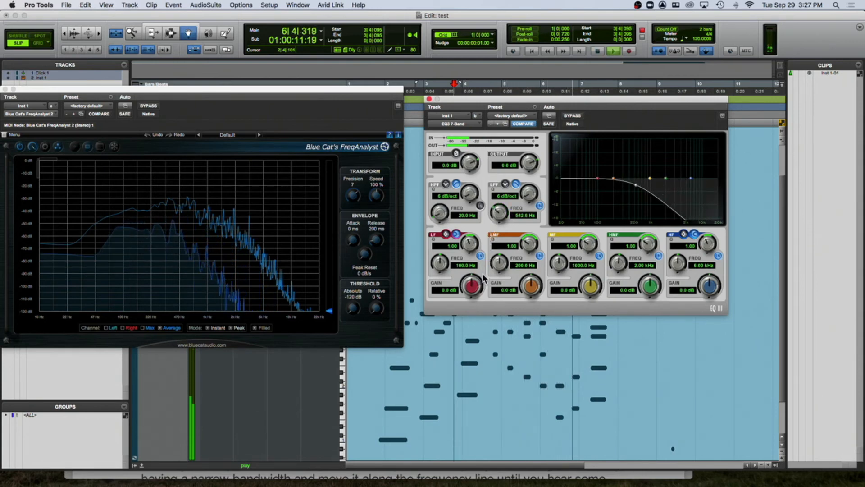
- Steepen the low-pass slope to 24 dB/oct and set its frequency to about 657.8 Hz
{"action": "left_click_drag", "start_coordinate": [497, 217], "coordinate": [496, 222]}
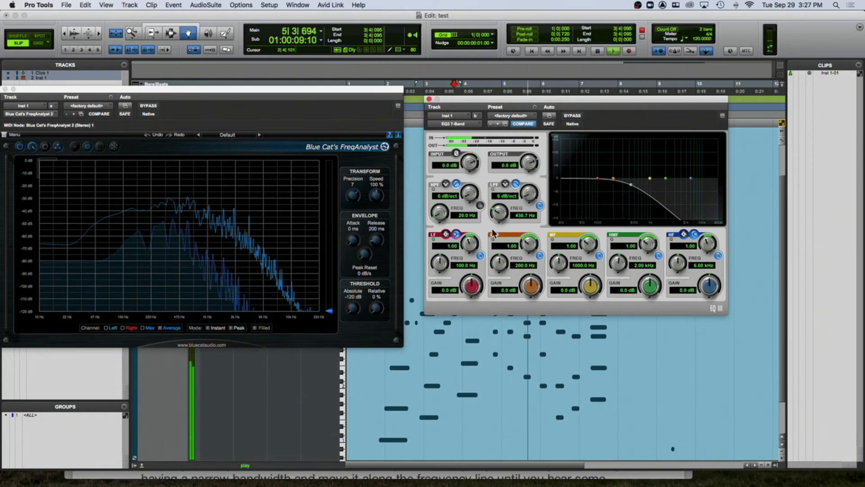
{"action": "left_click_drag", "start_coordinate": [496, 222], "coordinate": [556, 134]}
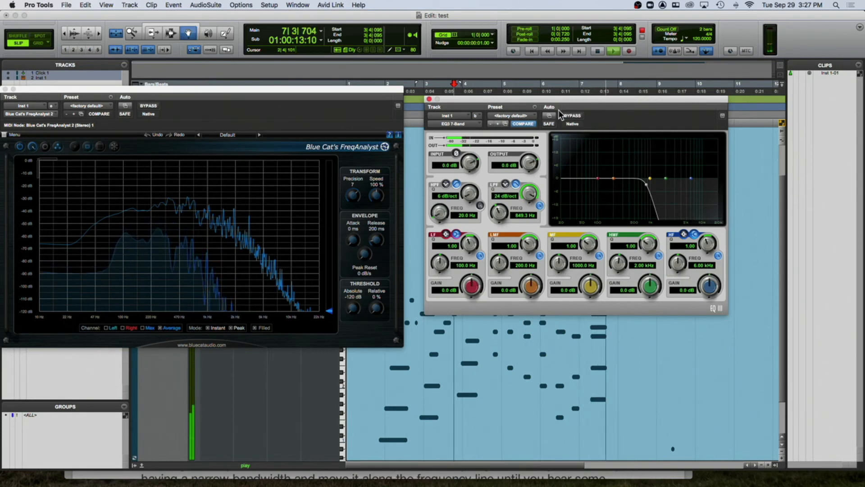
{"action": "left_click_drag", "start_coordinate": [496, 215], "coordinate": [497, 221]}
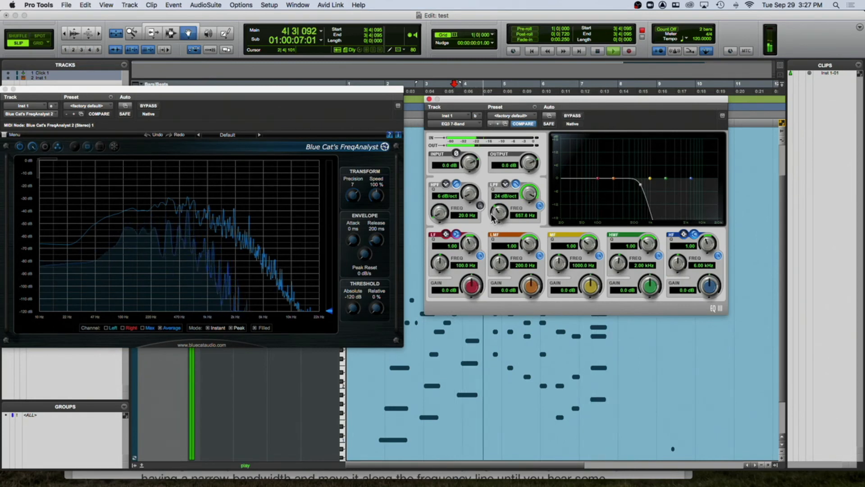
- Reset the low-pass filter to 6 dB/oct and 20 kHz, disable it, and stop playback
{"action": "left_click_drag", "start_coordinate": [529, 193], "coordinate": [499, 215]}
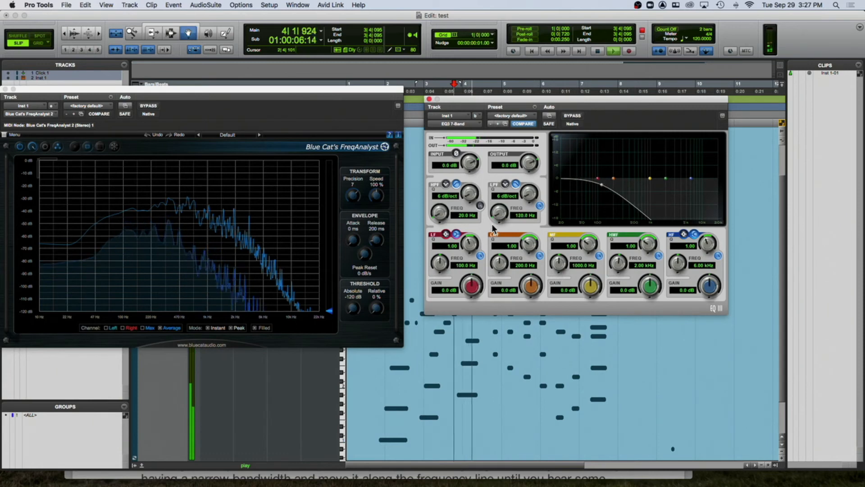
{"action": "left_click_drag", "start_coordinate": [499, 214], "coordinate": [513, 172]}
{"action": "left_click", "coordinate": [540, 206]}
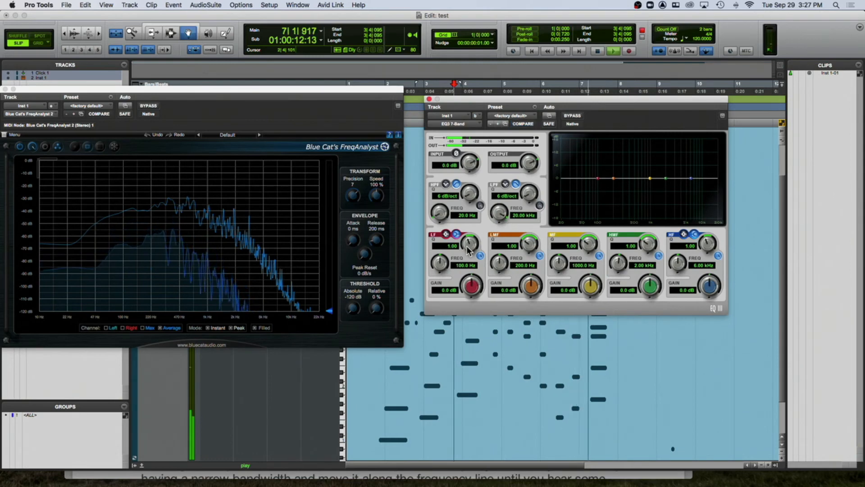
{"action": "key", "text": "space"}
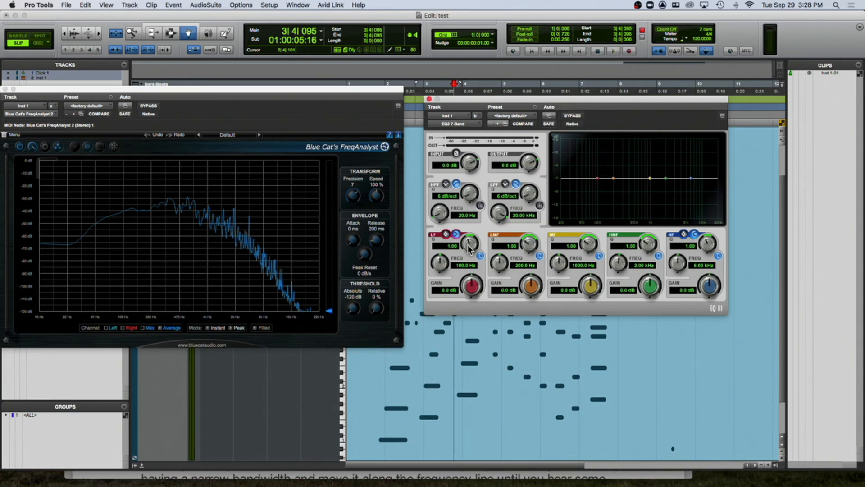
- Play the clip briefly, then switch each of the five parametric EQ bands off and back on
{"action": "key", "text": "space"}
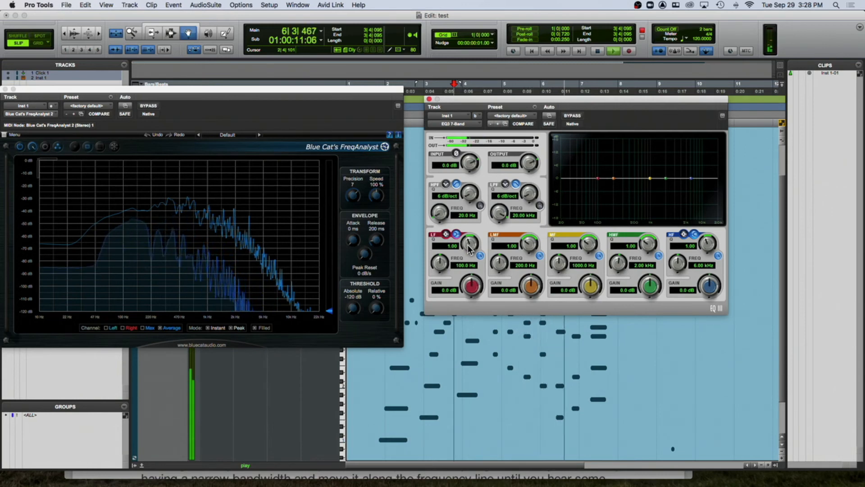
{"action": "key", "text": "space"}
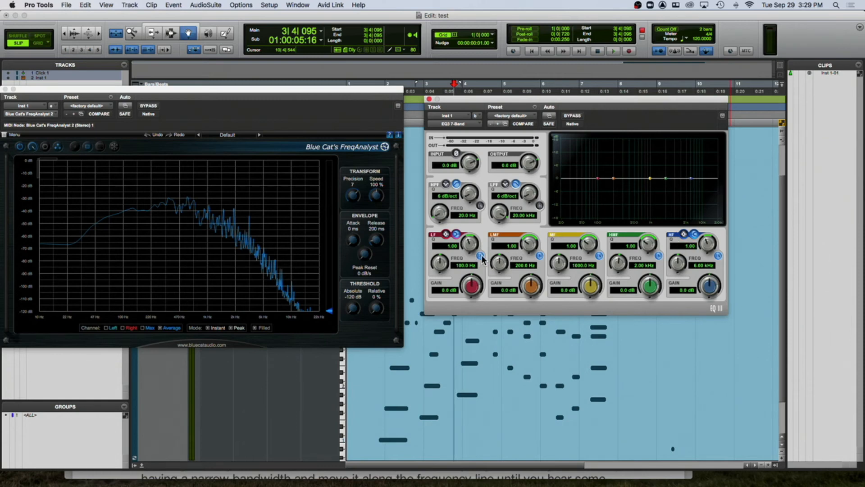
{"action": "left_click", "coordinate": [540, 256]}
{"action": "left_click", "coordinate": [480, 256]}
{"action": "left_click", "coordinate": [599, 256]}
{"action": "left_click", "coordinate": [659, 255]}
{"action": "left_click", "coordinate": [718, 256]}
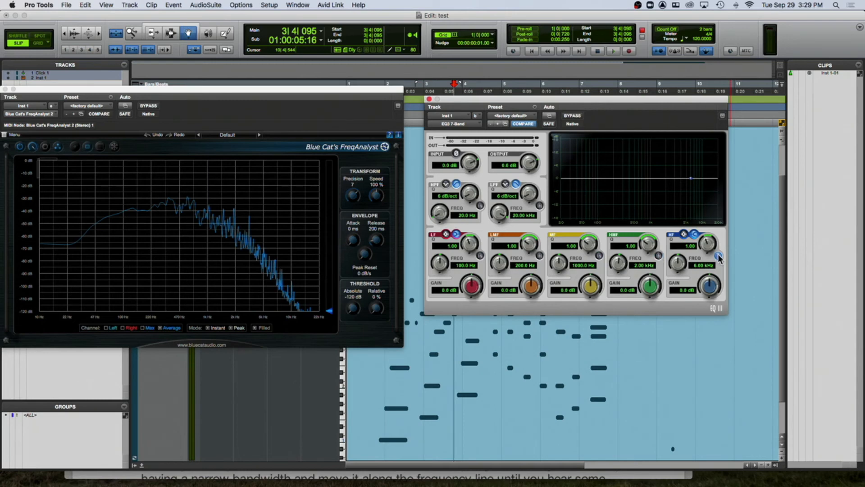
{"action": "left_click", "coordinate": [658, 255]}
{"action": "left_click", "coordinate": [718, 256]}
{"action": "left_click", "coordinate": [599, 256]}
{"action": "left_click", "coordinate": [539, 256]}
{"action": "left_click", "coordinate": [480, 256]}
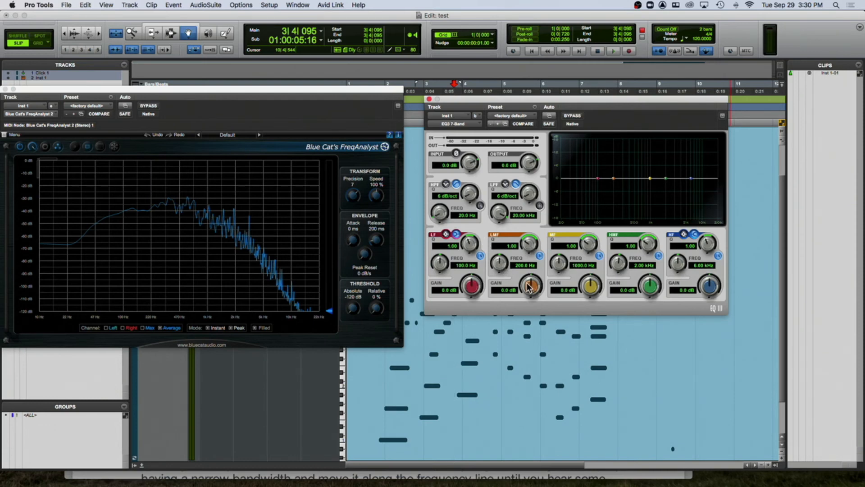
- Cut the low-mid band gain to -10.1 dB, narrow its Q to 10.00, and boost its gain to 17.0 dB
{"action": "left_click_drag", "start_coordinate": [531, 288], "coordinate": [505, 318]}
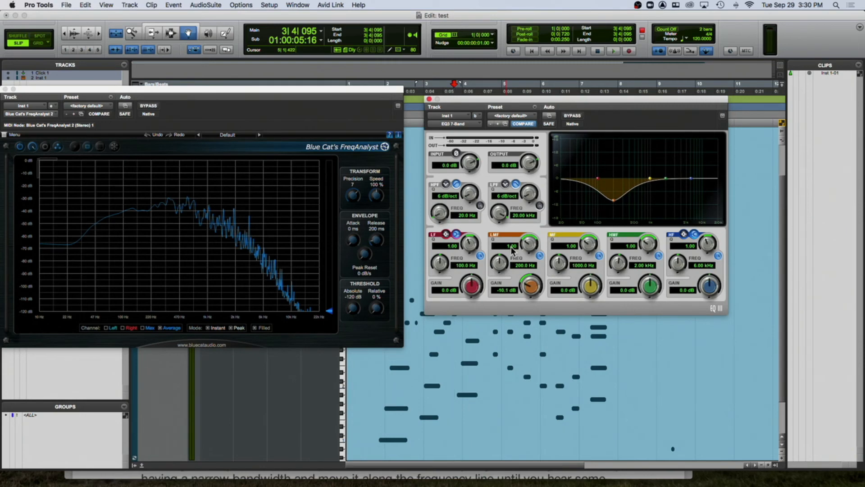
{"action": "left_click_drag", "start_coordinate": [525, 247], "coordinate": [542, 202]}
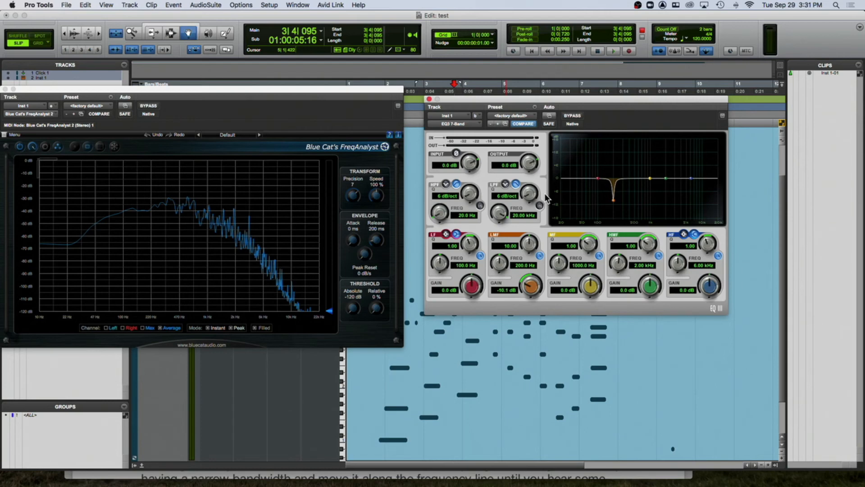
{"action": "left_click_drag", "start_coordinate": [533, 286], "coordinate": [553, 231]}
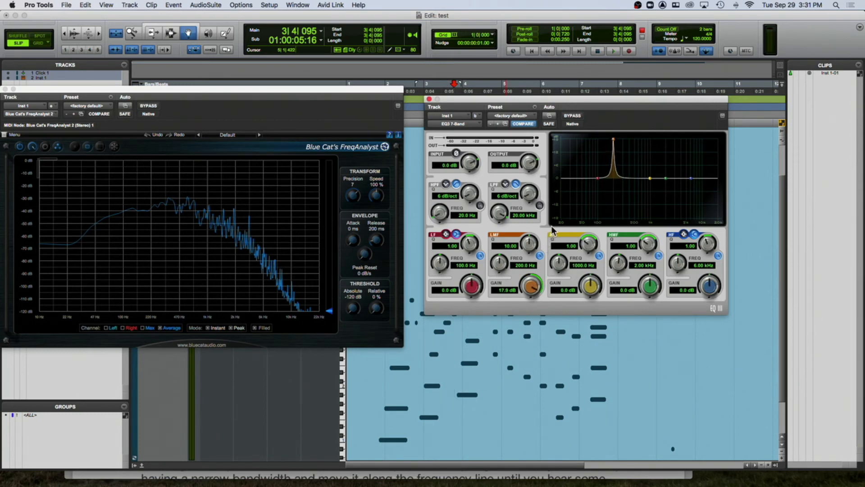
{"action": "left_click_drag", "start_coordinate": [553, 230], "coordinate": [550, 235]}
- Reset the low-mid band gain to 0.0 dB and its Q to 1.00
{"action": "left_click", "coordinate": [528, 287], "text": "alt"}
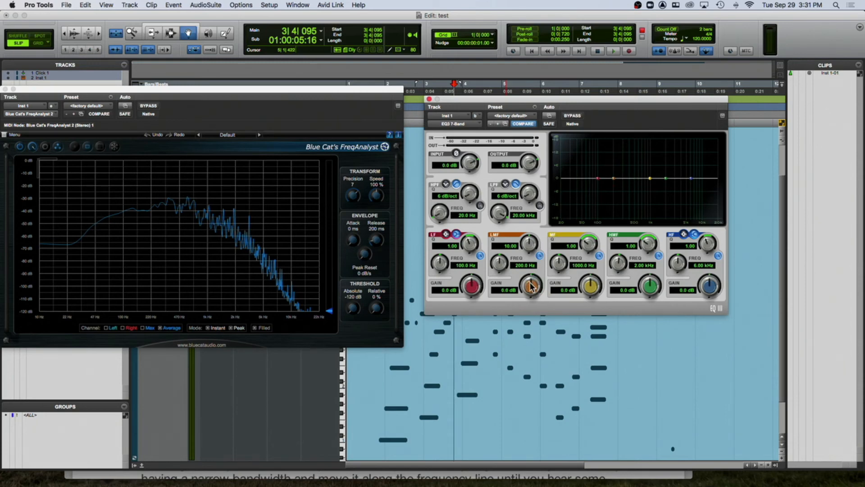
{"action": "left_click", "coordinate": [529, 244], "text": "alt"}
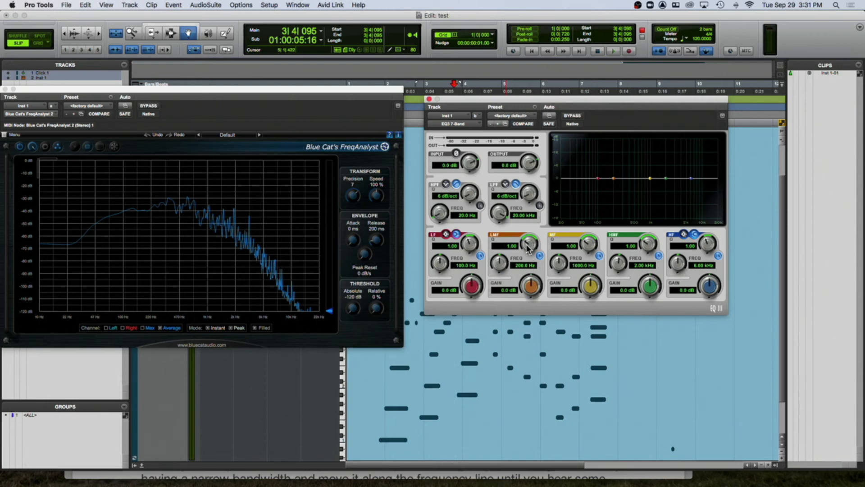
{"action": "left_click_drag", "start_coordinate": [528, 245], "coordinate": [537, 221]}
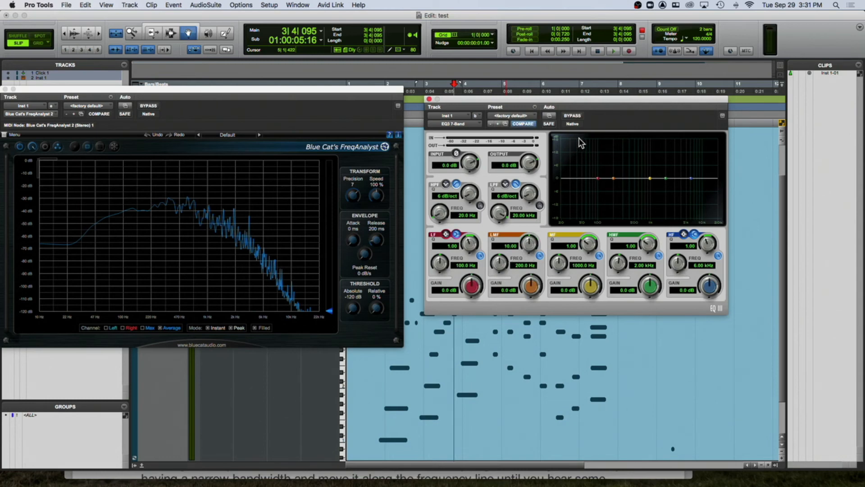
{"action": "left_click", "coordinate": [528, 247], "text": "alt"}
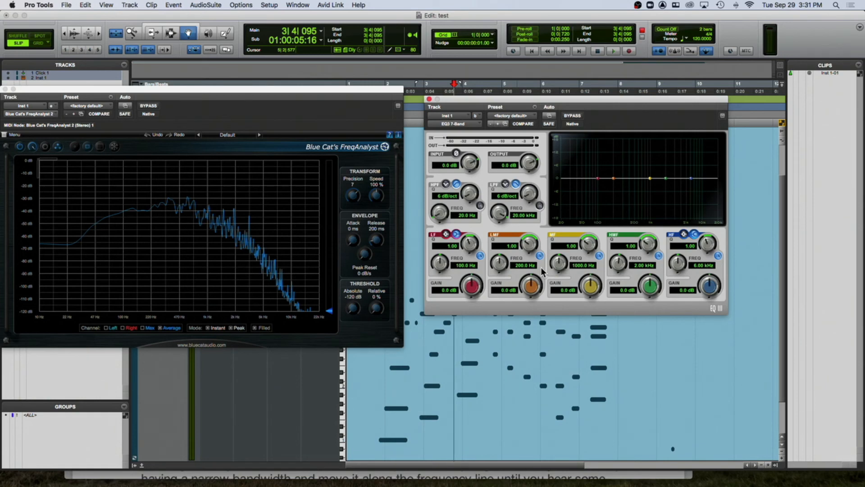
- Play the clip with a narrow 18 dB mid-band boost, sweeping its frequency down to about 803.9 Hz
{"action": "key", "text": "space"}
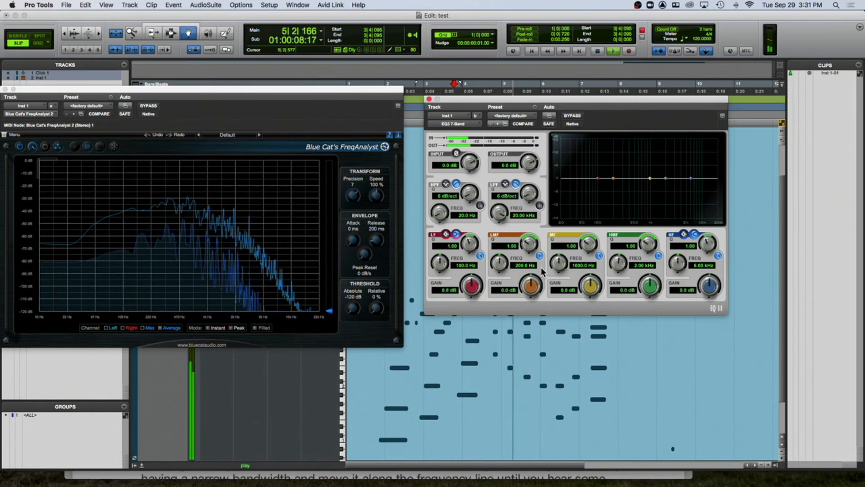
{"action": "key", "text": "space"}
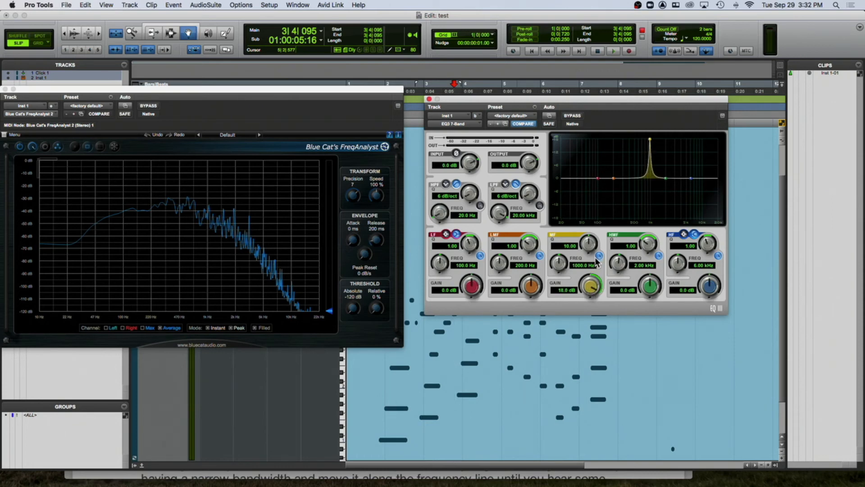
{"action": "key", "text": "space"}
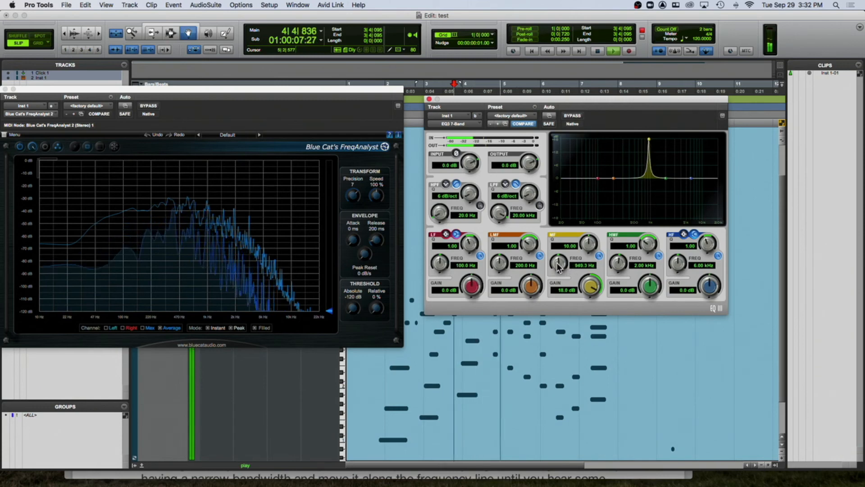
{"action": "left_click_drag", "start_coordinate": [560, 266], "coordinate": [552, 278]}
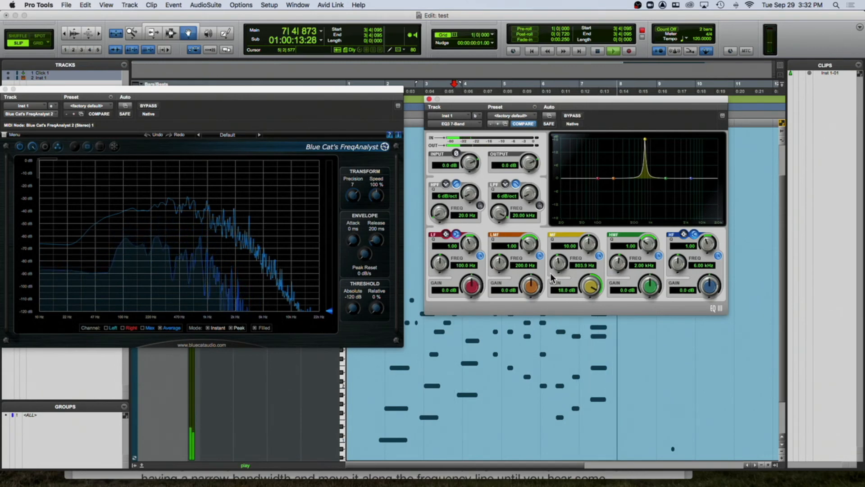
- Restart playback, sweep the mid-band boost frequency down to about 508.7 Hz, and stop
{"action": "key", "text": "space"}
{"action": "key", "text": "space"}
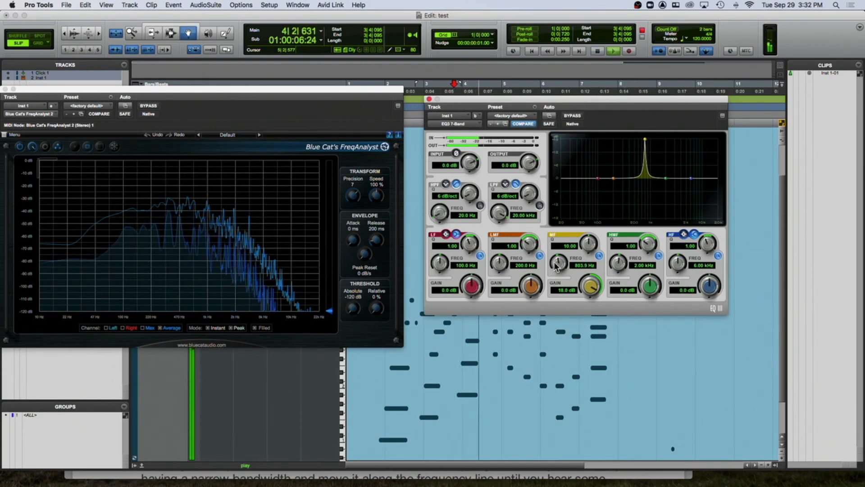
{"action": "left_click_drag", "start_coordinate": [559, 265], "coordinate": [548, 280]}
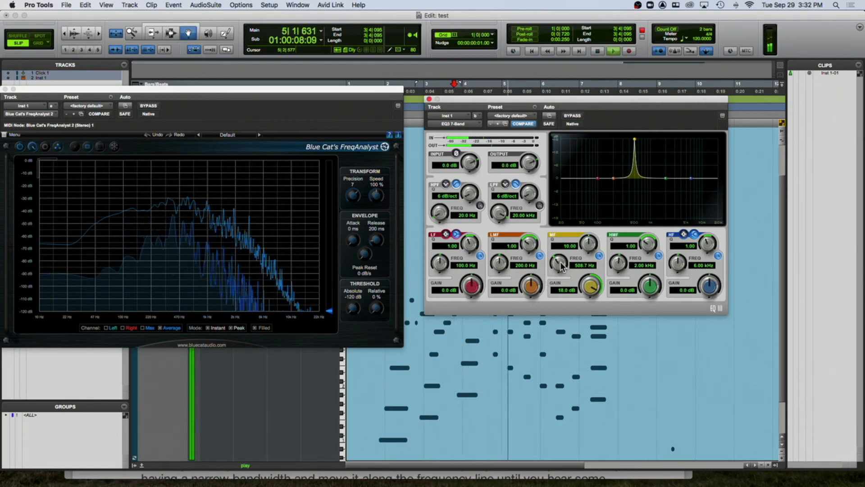
{"action": "key", "text": "space"}
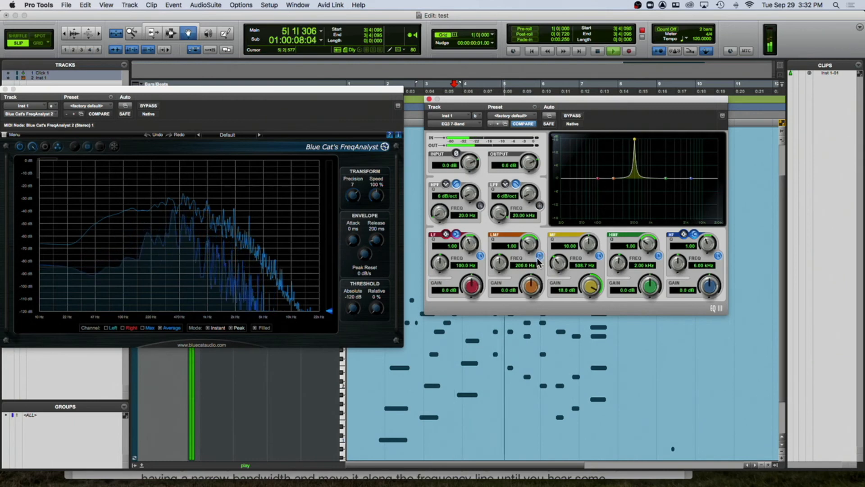
{"action": "key", "text": "space"}
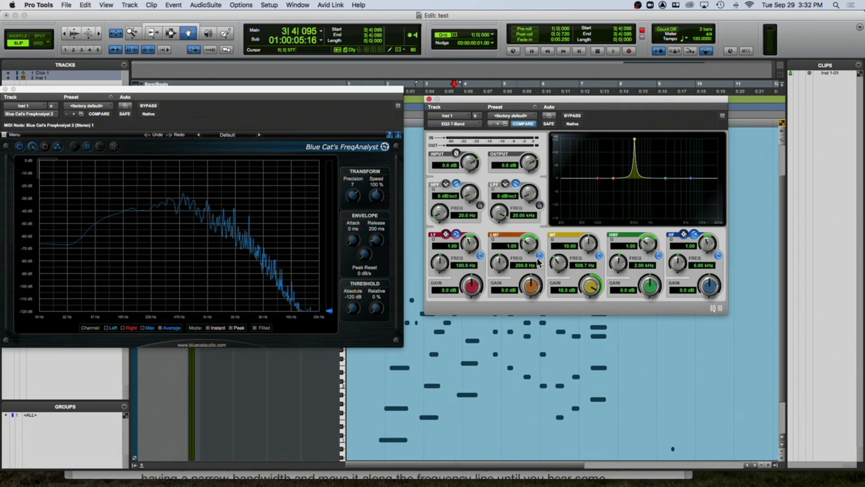
- Play the clip while sweeping the narrow mid-band boost up to about 613.4 Hz, then stop
{"action": "key", "text": "space"}
{"action": "left_click_drag", "start_coordinate": [559, 263], "coordinate": [559, 265]}
{"action": "key", "text": "space"}
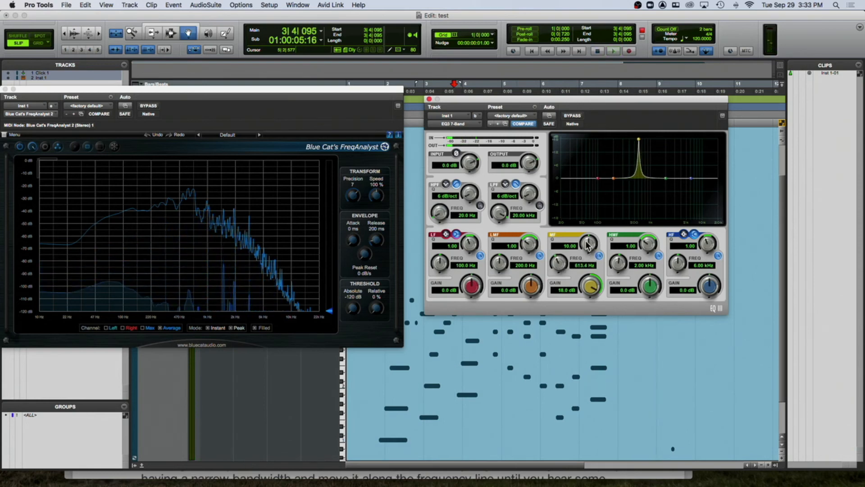
- Widen the mid-band Q to 1.26, cut its gain to about -2.4 dB, and start playback
{"action": "mouse_move", "coordinate": [589, 244]}
{"action": "left_mouse_down"}
{"action": "mouse_move", "coordinate": [585, 250]}
{"action": "mouse_move", "coordinate": [587, 240]}
{"action": "left_mouse_up"}
{"action": "left_click_drag", "start_coordinate": [582, 290], "coordinate": [569, 323]}
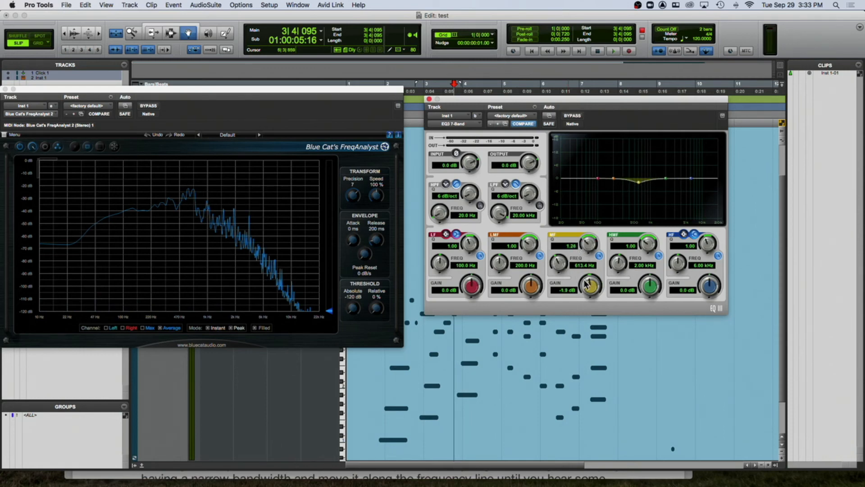
{"action": "key", "text": "space"}
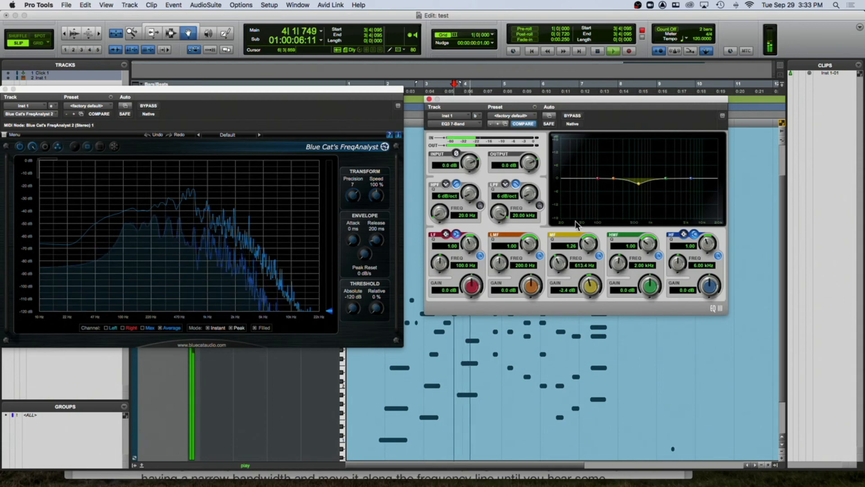
- Toggle the EQ's bypass on and off repeatedly during playback to compare, then stop
{"action": "left_click", "coordinate": [571, 115]}
{"action": "left_click", "coordinate": [571, 115]}
{"action": "left_click", "coordinate": [571, 115]}
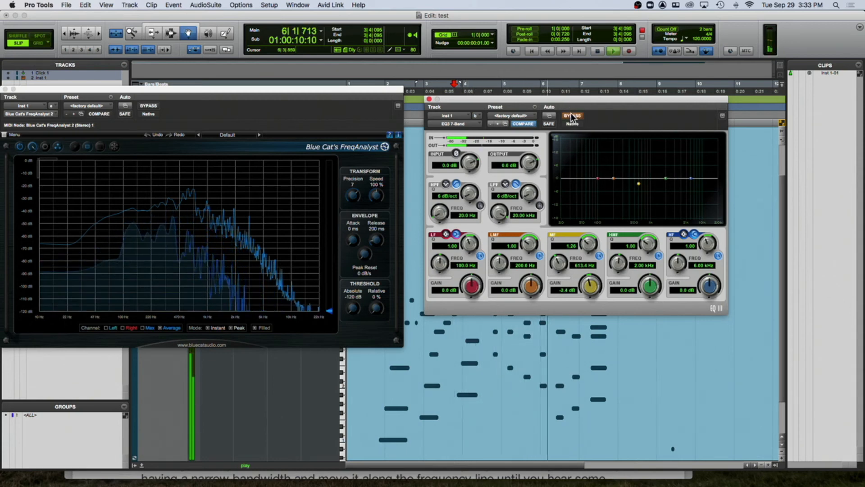
{"action": "left_click", "coordinate": [572, 116]}
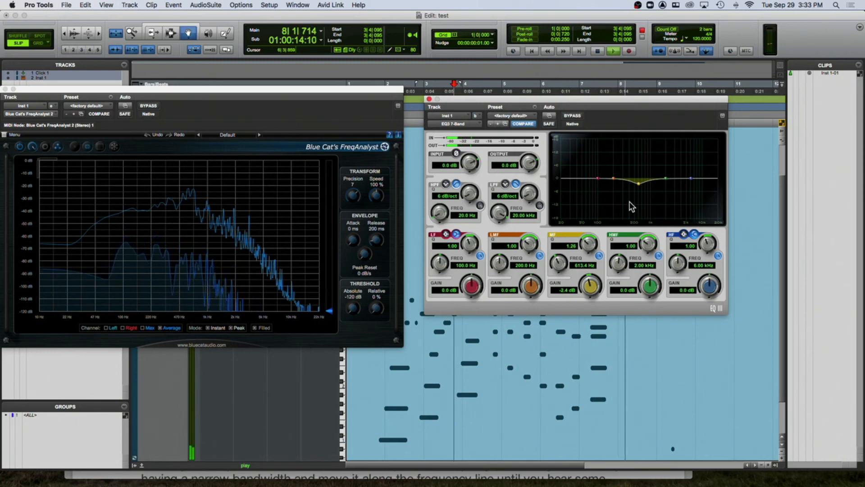
{"action": "key", "text": "space"}
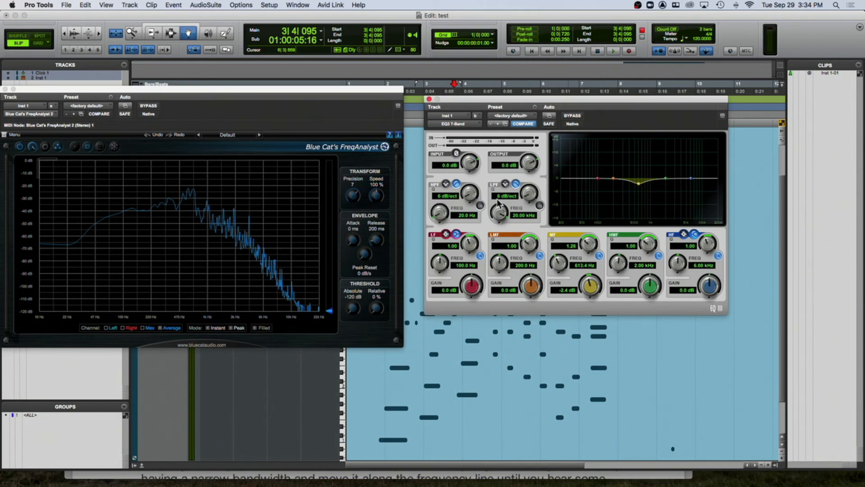
- Restart playback and raise the mid-band point to an 18.0 dB boost near 1.15 kHz with Q 6.17
{"action": "key", "text": "space"}
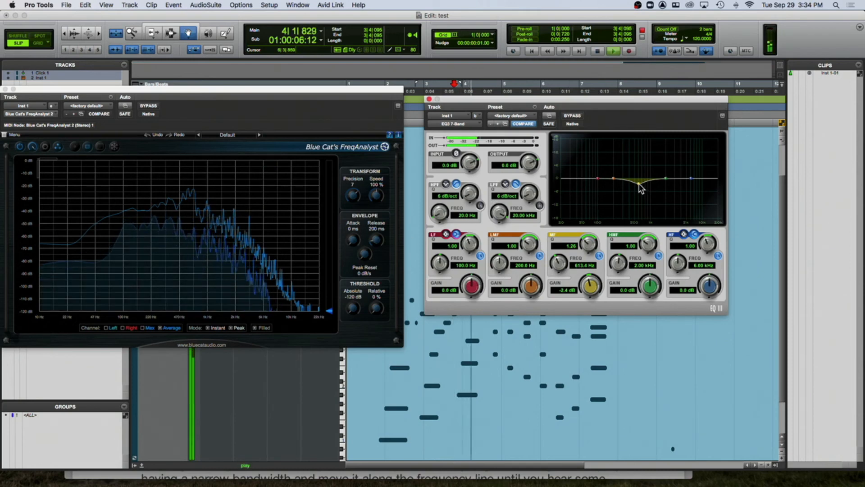
{"action": "left_click_drag", "start_coordinate": [639, 183], "coordinate": [653, 135]}
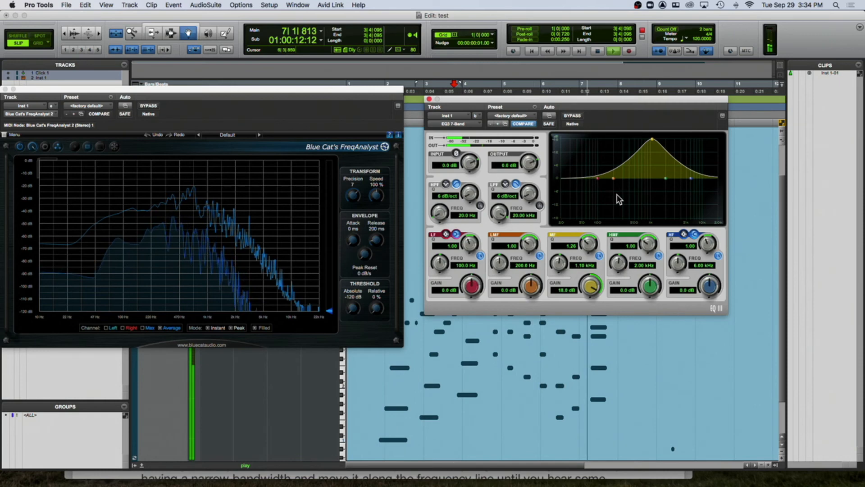
{"action": "left_click_drag", "start_coordinate": [589, 244], "coordinate": [589, 229]}
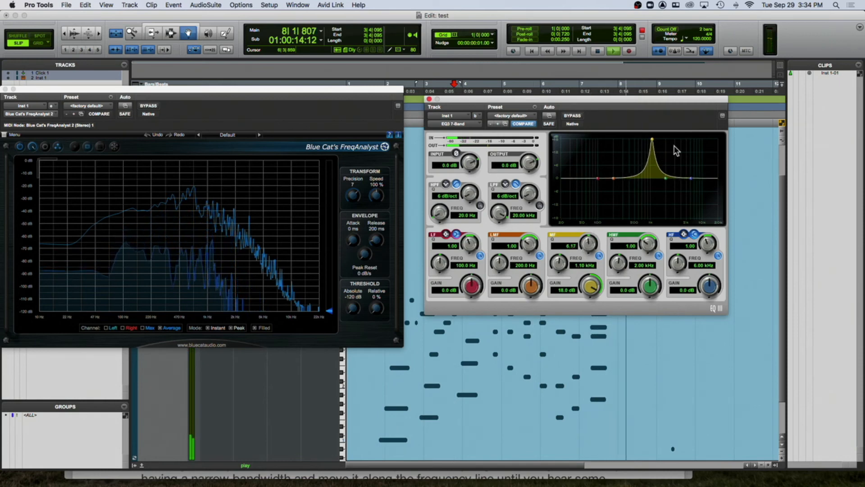
- Sweep the mid-band point up to about 6.58 kHz, then down into a -18.0 dB cut near 160.9 Hz
{"action": "left_click_drag", "start_coordinate": [653, 140], "coordinate": [693, 146]}
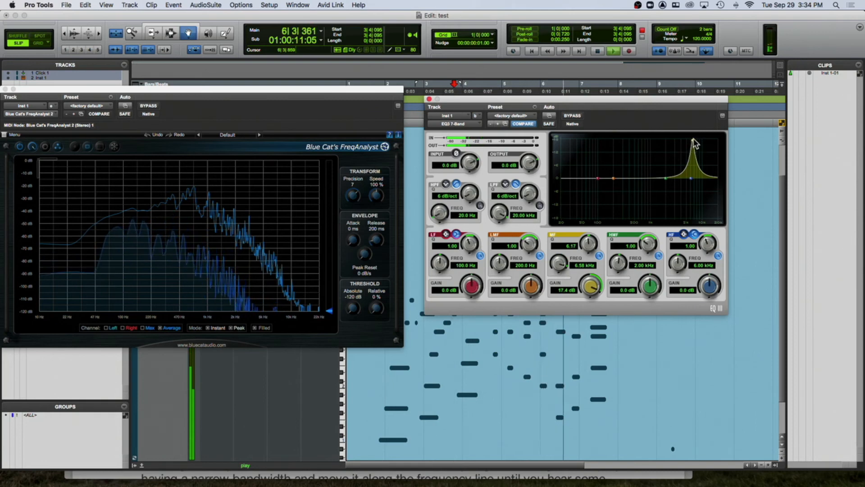
{"action": "left_click_drag", "start_coordinate": [693, 144], "coordinate": [608, 219]}
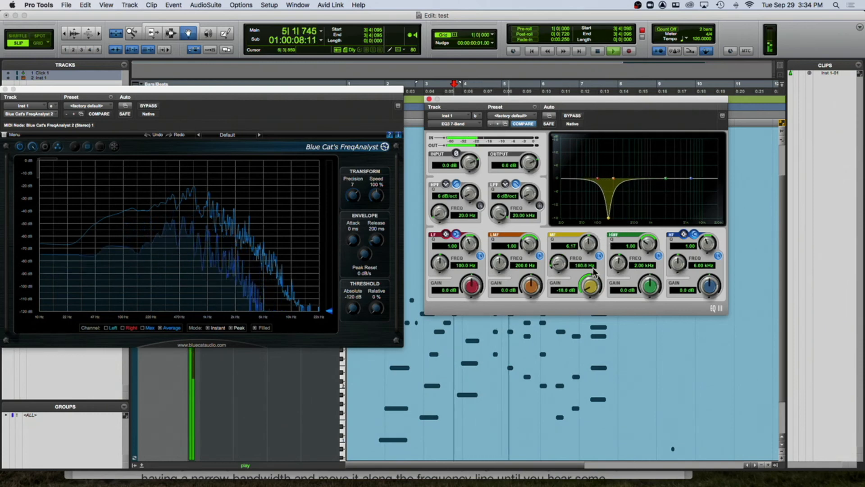
- Switch the mid band out and back in during playback to compare the cut
{"action": "left_click", "coordinate": [599, 256]}
{"action": "left_click", "coordinate": [599, 256]}
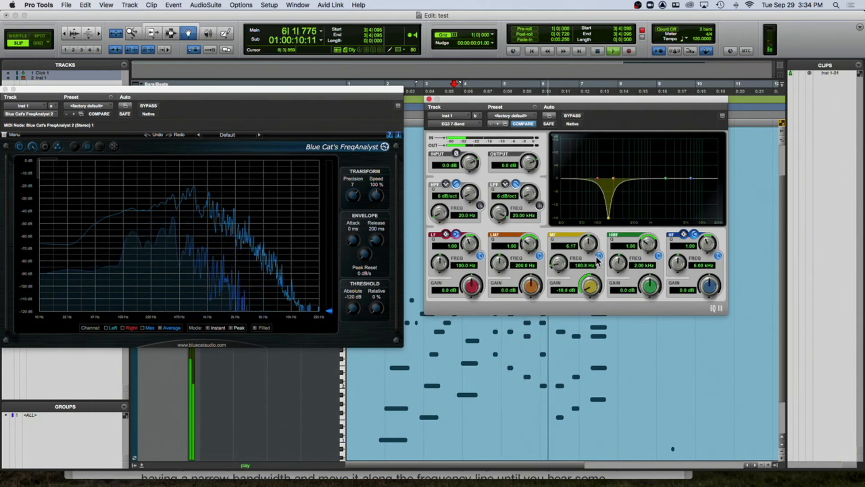
- Stop playback, widen the mid-band Q to 1.35, and restart playback
{"action": "key", "text": "space"}
{"action": "left_click_drag", "start_coordinate": [584, 243], "coordinate": [584, 266]}
{"action": "key", "text": "space"}
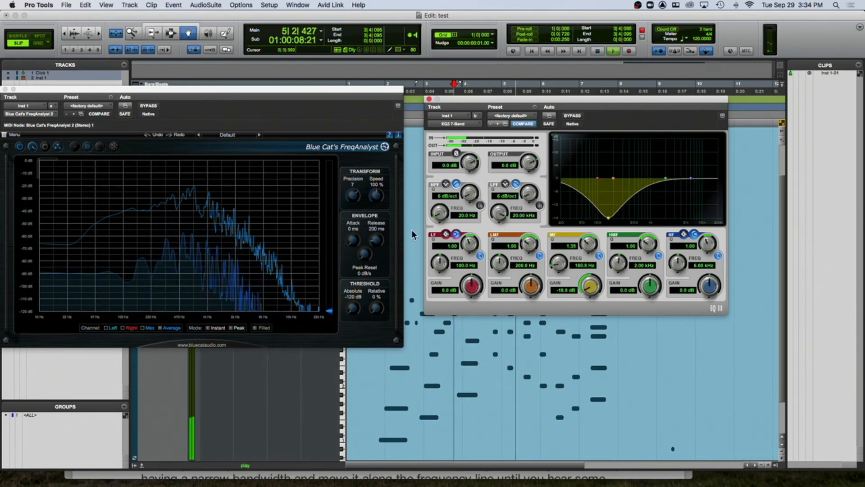
- Restart playback and switch the mid band out and back in to compare the wide cut, then stop
{"action": "key", "text": "space"}
{"action": "key", "text": "space"}
{"action": "left_click", "coordinate": [600, 256]}
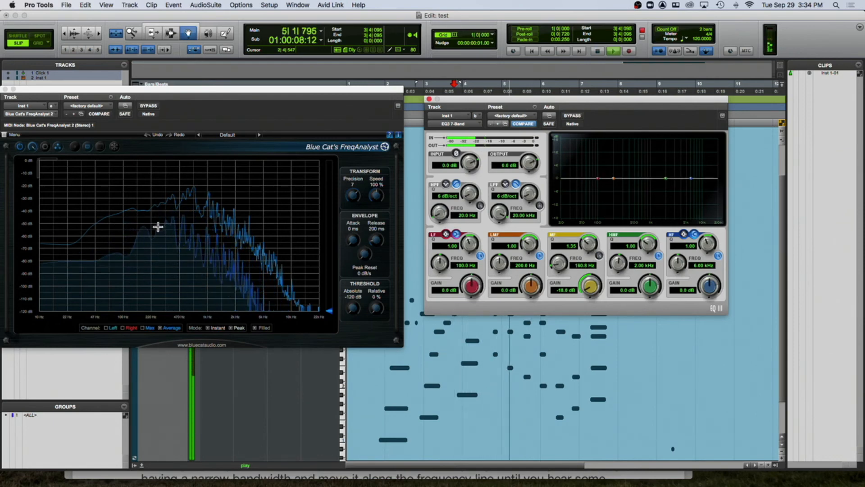
{"action": "left_click", "coordinate": [599, 257]}
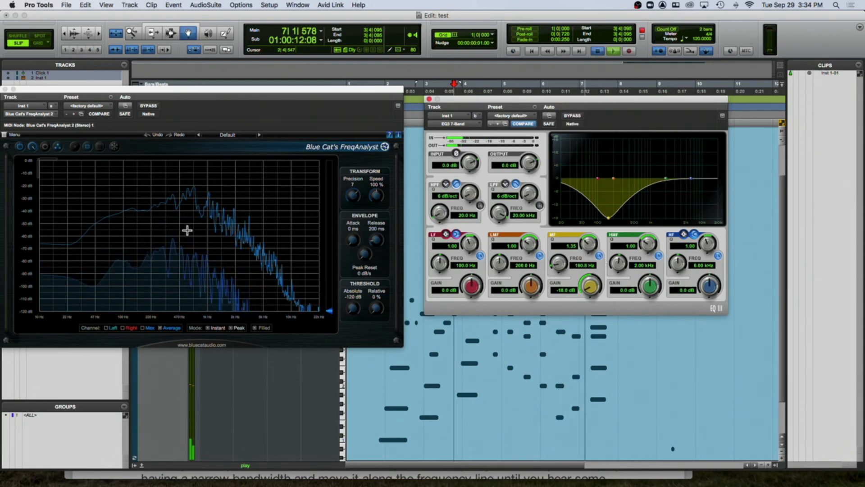
{"action": "key", "text": "space"}
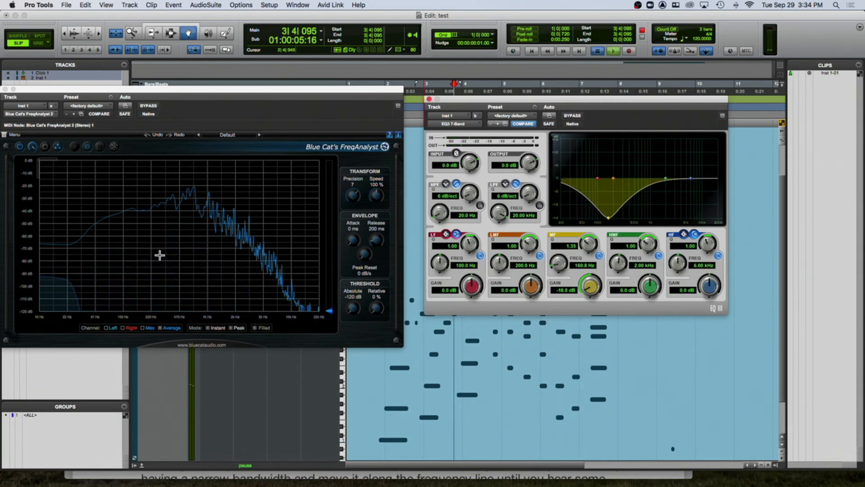
- Play the clip, switch the mid band out, and stop playback
{"action": "key", "text": "space"}
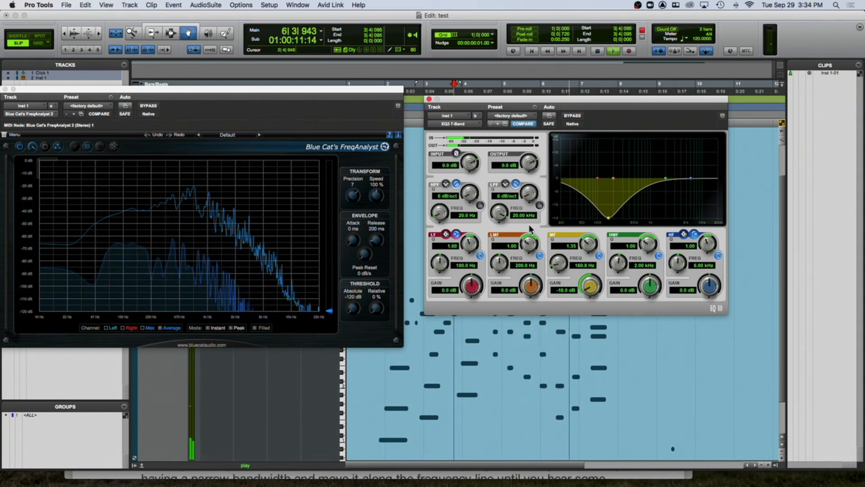
{"action": "left_click", "coordinate": [599, 256]}
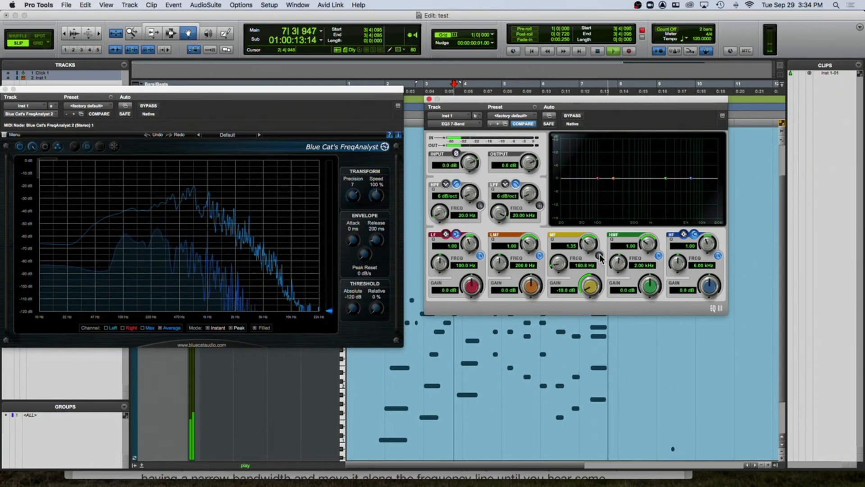
{"action": "key", "text": "space"}
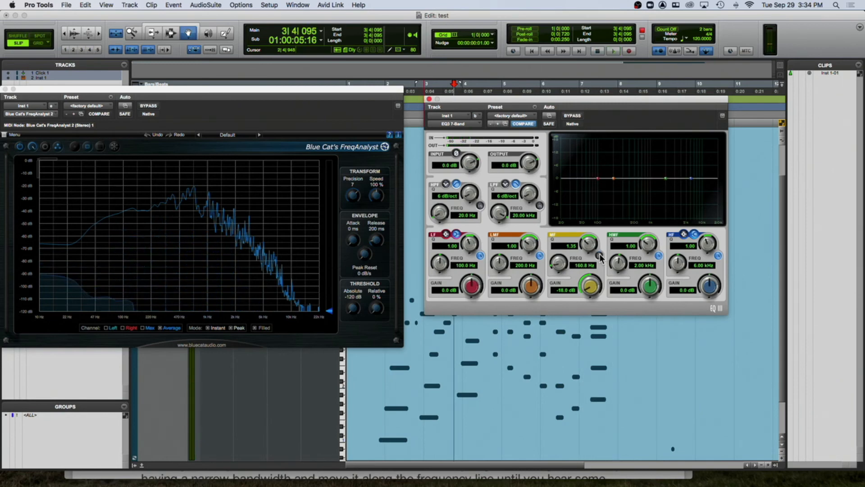
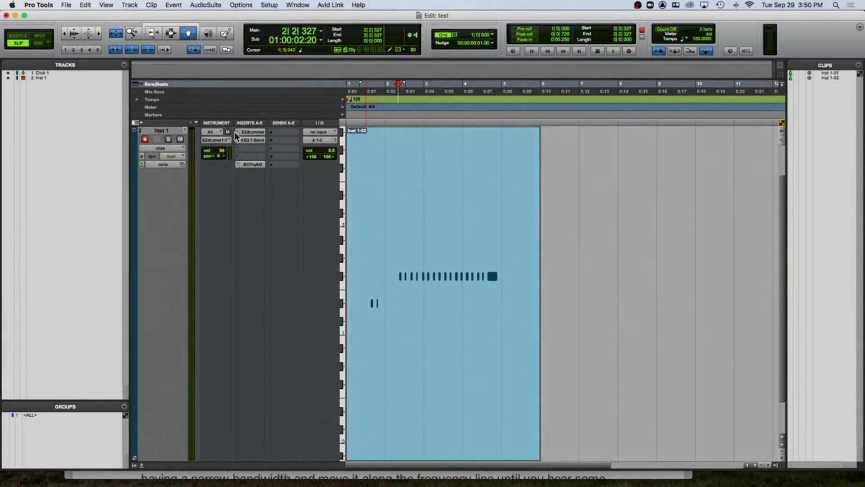
- Replace the track's EZdrummer instrument insert with the Kontakt (stereo) multichannel instrument plug-in
{"action": "left_click", "coordinate": [236, 136]}
{"action": "mouse_move", "coordinate": [271, 132]}
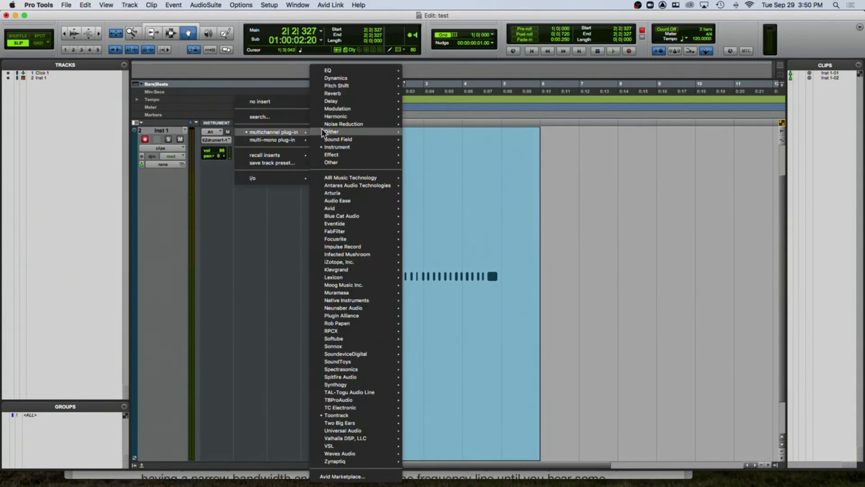
{"action": "mouse_move", "coordinate": [331, 146]}
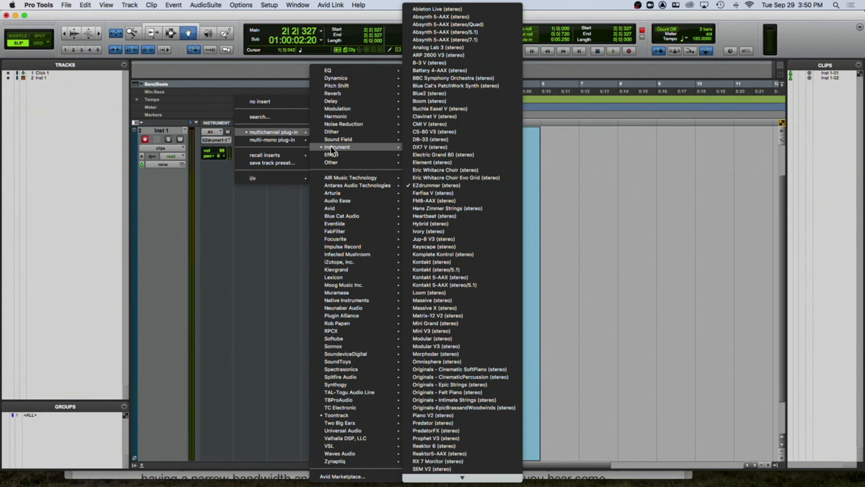
{"action": "left_click", "coordinate": [436, 262]}
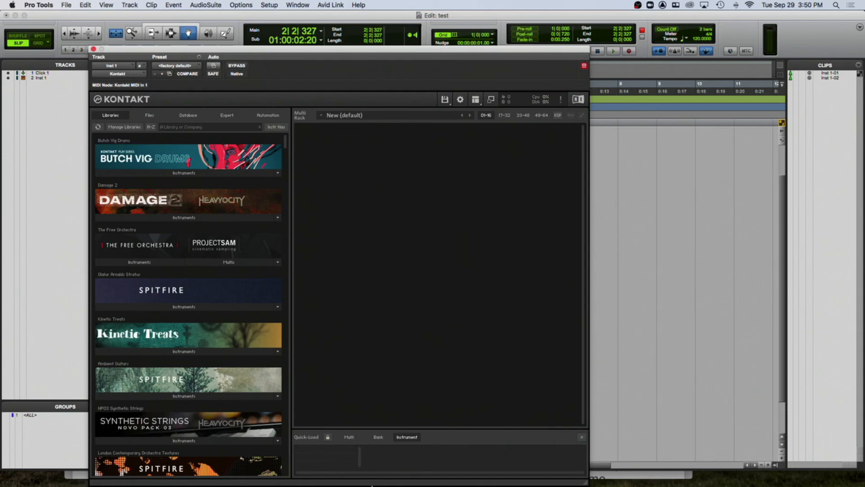
- Hide the Kontakt browser panel and then show it again
{"action": "mouse_move", "coordinate": [640, 485]}
{"action": "left_click", "coordinate": [445, 100]}
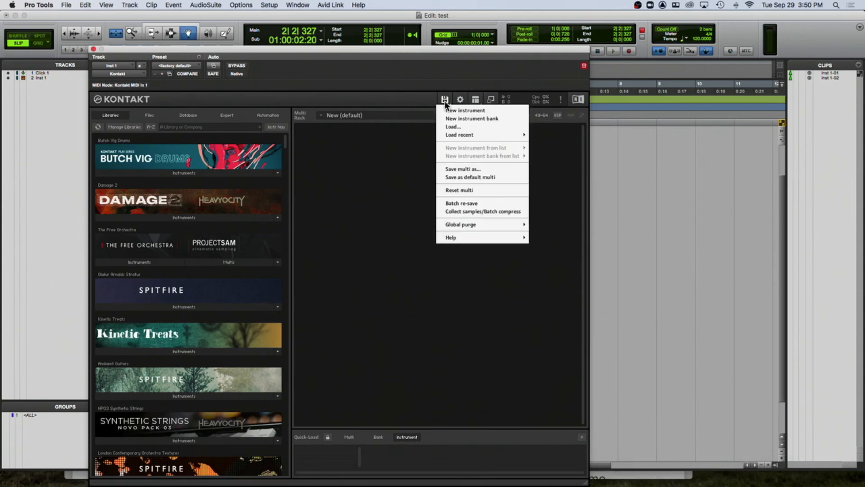
{"action": "left_click", "coordinate": [475, 100]}
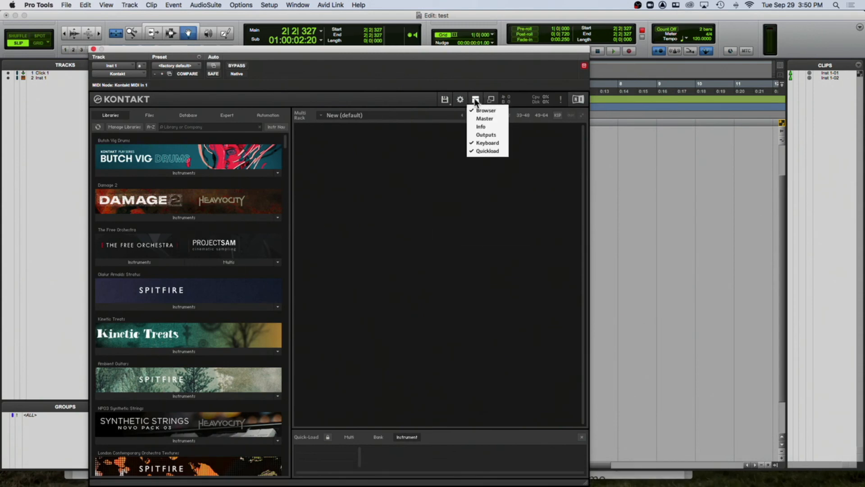
{"action": "left_click", "coordinate": [478, 110]}
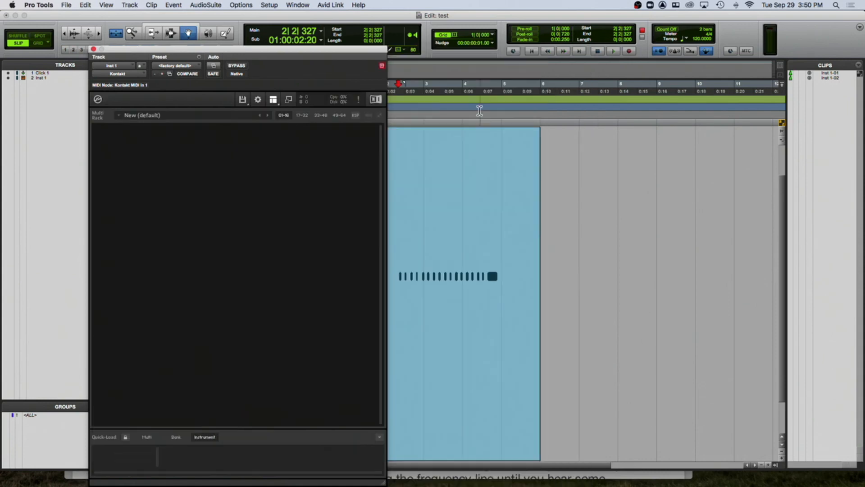
{"action": "left_click", "coordinate": [273, 100]}
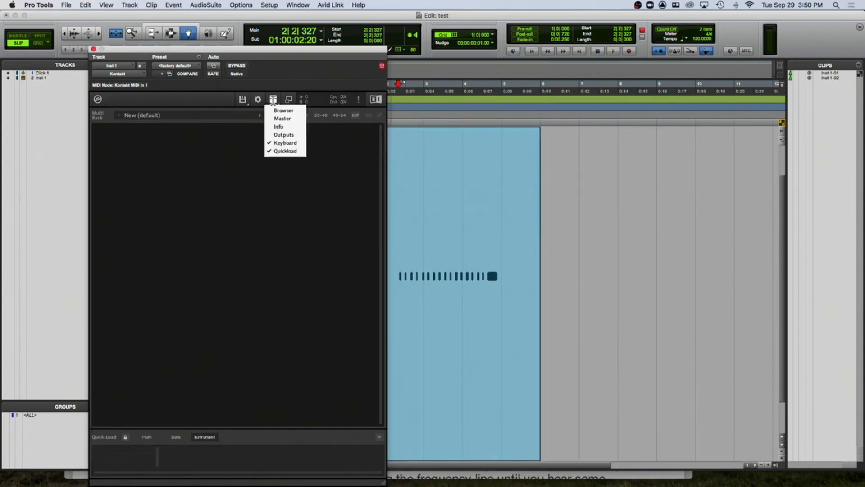
{"action": "left_click", "coordinate": [282, 111]}
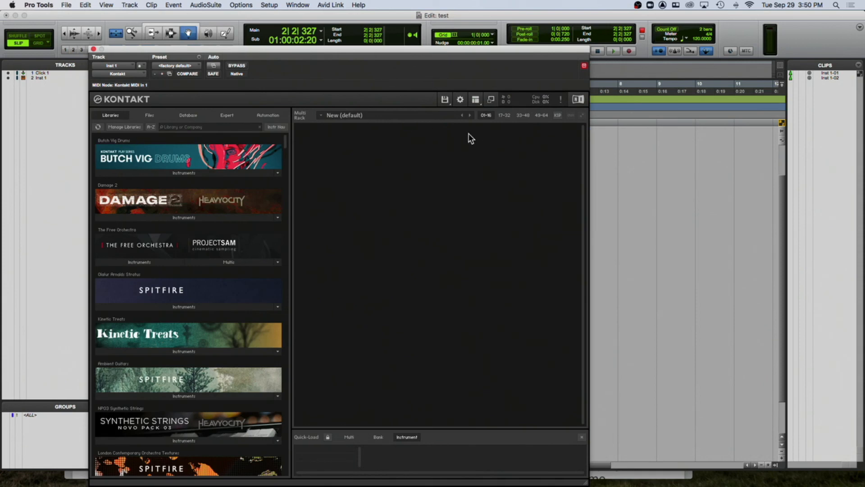
- Hide the Quickload panel so the keyboard is shown below the rack
{"action": "left_click", "coordinate": [478, 101]}
{"action": "left_click", "coordinate": [483, 154]}
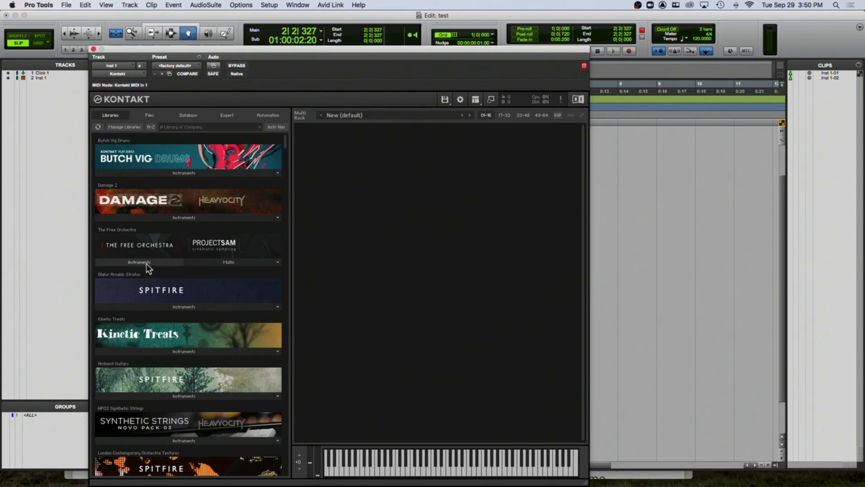
- Launch Native Access from the dock and enter the administrator password to allow its update
{"action": "mouse_move", "coordinate": [491, 481]}
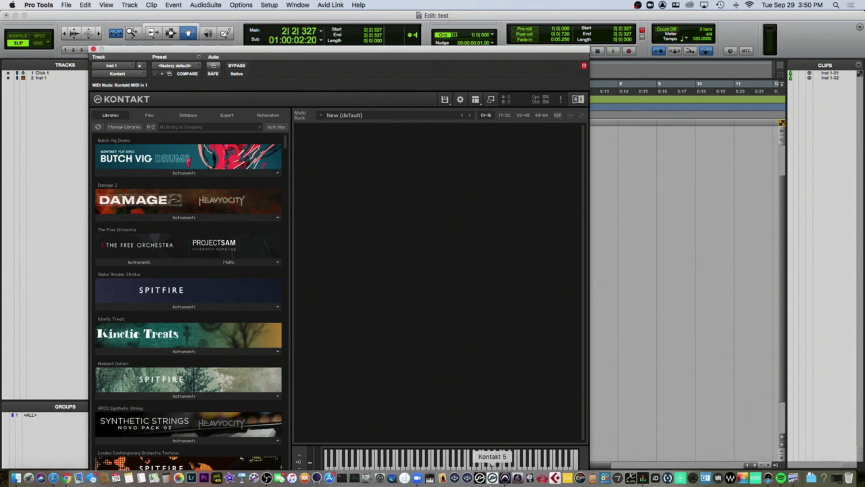
{"action": "left_click", "coordinate": [705, 481]}
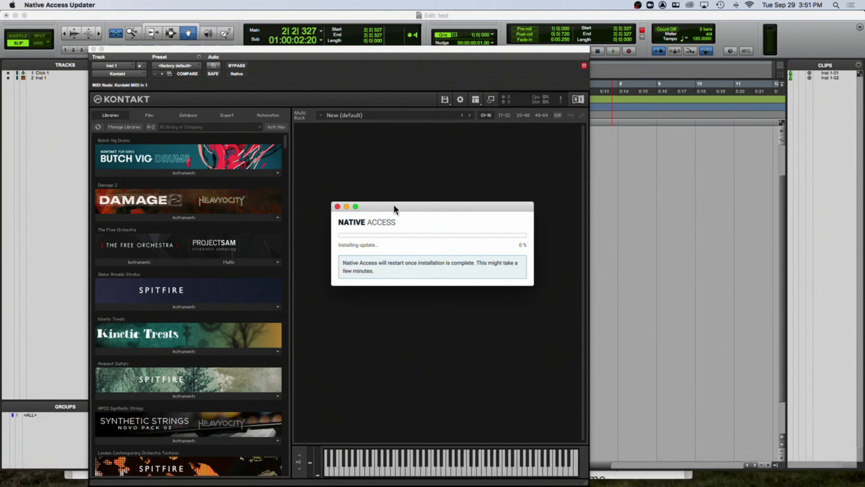
{"action": "left_click_drag", "start_coordinate": [394, 204], "coordinate": [418, 164]}
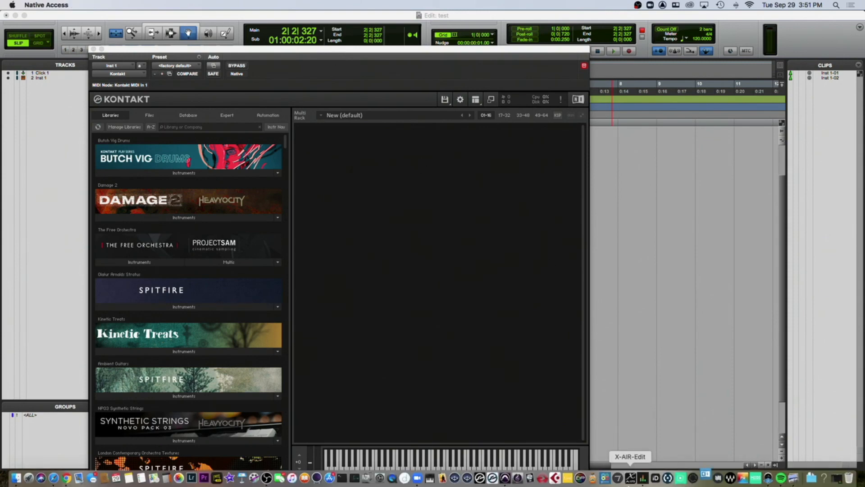
{"action": "type", "text": "********"}
{"action": "key", "text": "Return"}
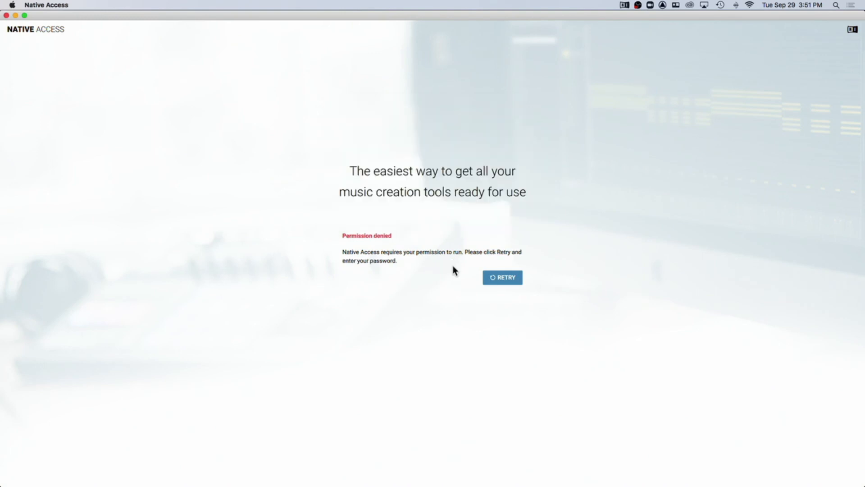
- Retry the permission request and enter the account password to install the Native Access helper tool
{"action": "left_click", "coordinate": [500, 276]}
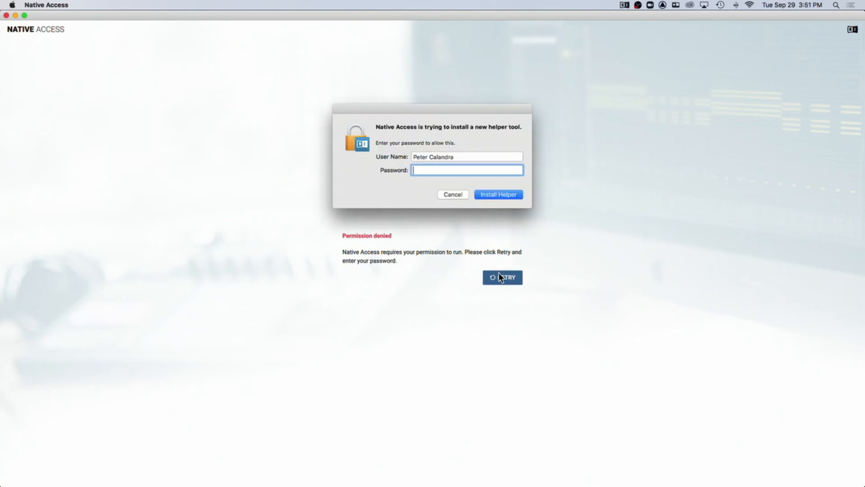
{"action": "type", "text": "******"}
{"action": "left_click", "coordinate": [490, 195]}
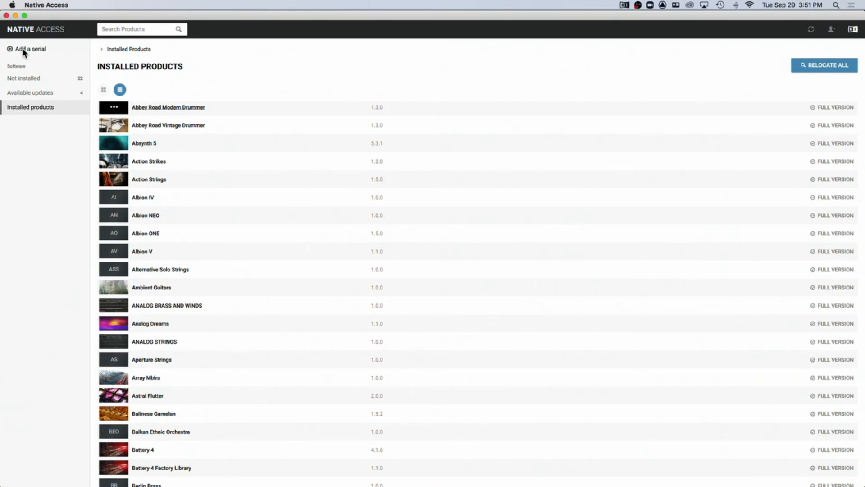
- Open the Add a Serial dialog, then cancel it without entering a serial
{"action": "left_click", "coordinate": [22, 48]}
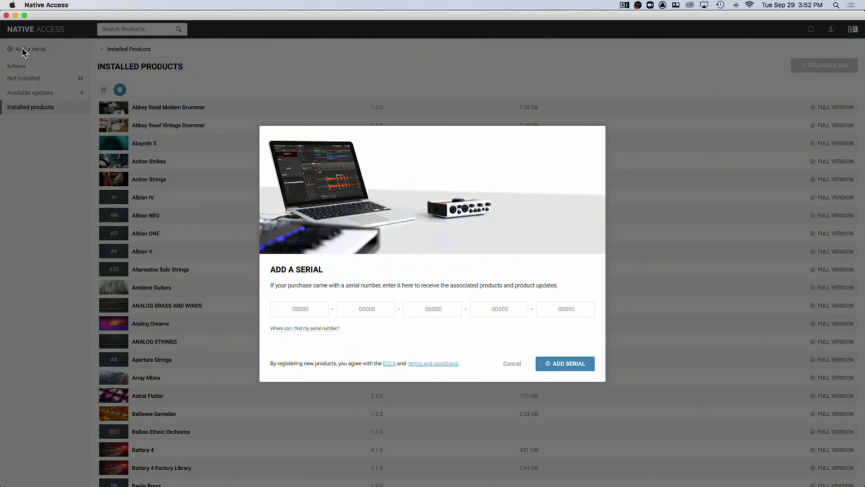
{"action": "left_click", "coordinate": [299, 310]}
{"action": "left_click", "coordinate": [513, 362]}
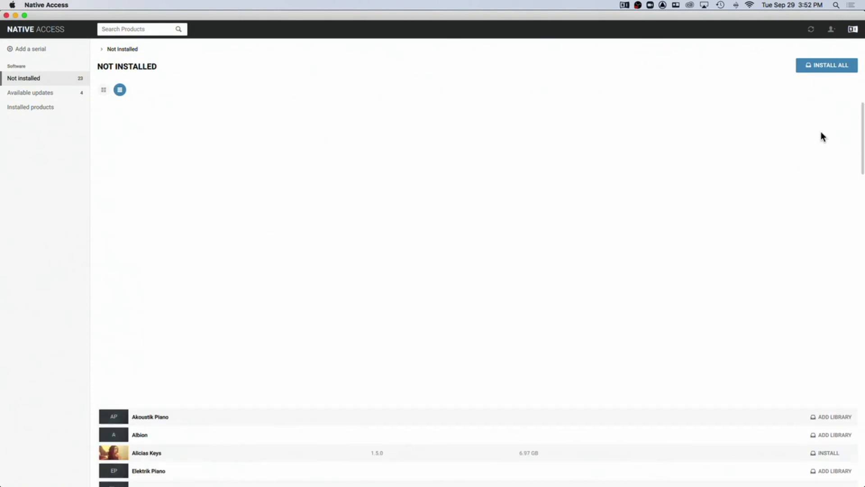
- Browse the not-installed products, open Add Library for EWQLSO Gold Ed, cancel it, and close Native Access
{"action": "scroll", "coordinate": [820, 412], "scroll_direction": "down", "scroll_amount": 8}
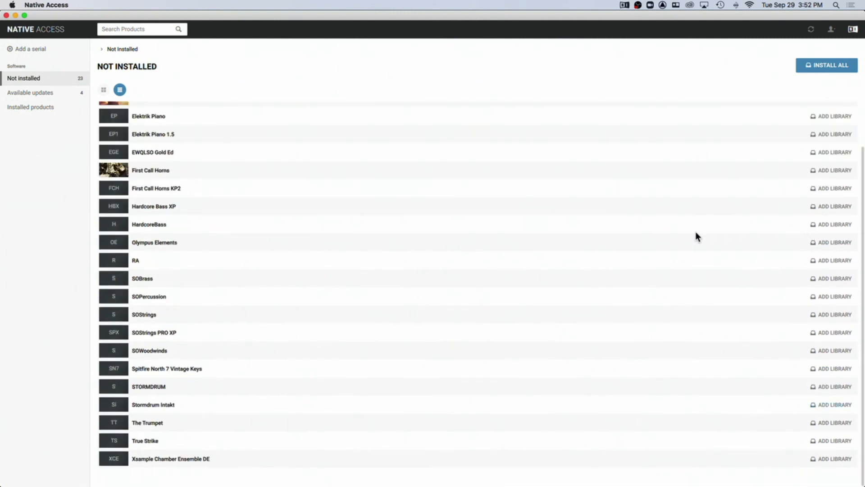
{"action": "scroll", "coordinate": [696, 233], "scroll_direction": "down", "scroll_amount": 3}
{"action": "scroll", "coordinate": [696, 233], "scroll_direction": "up", "scroll_amount": 6}
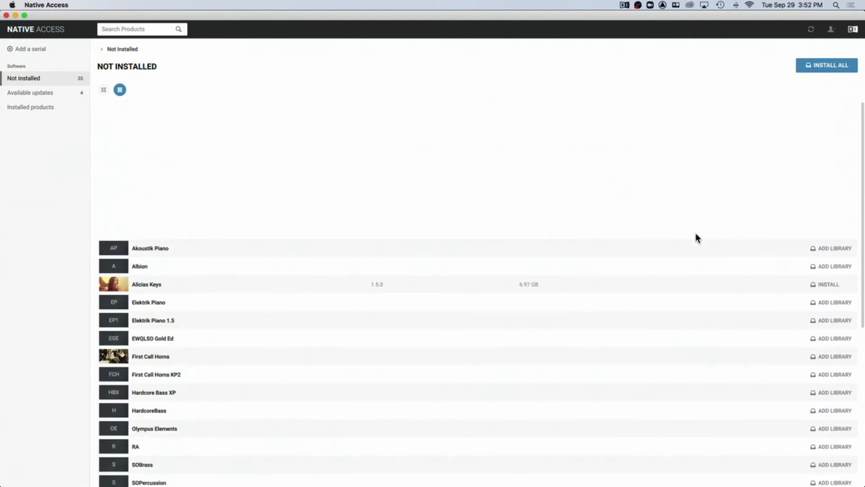
{"action": "left_click", "coordinate": [831, 338]}
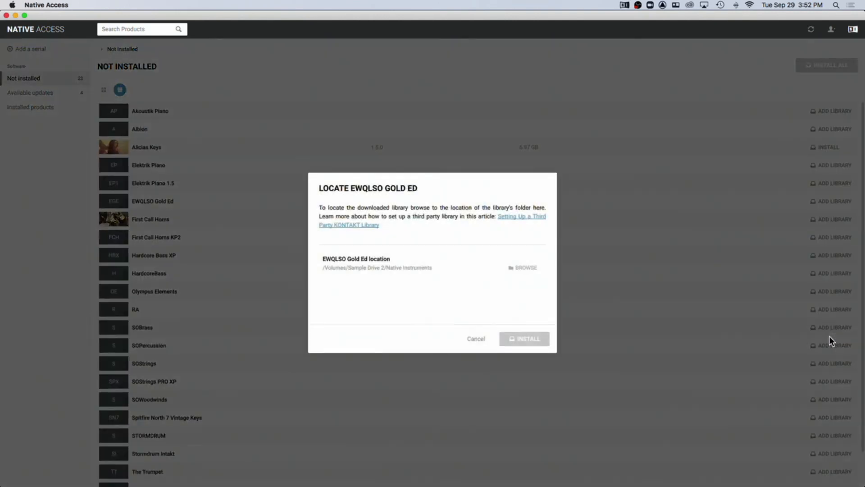
{"action": "left_click", "coordinate": [513, 264]}
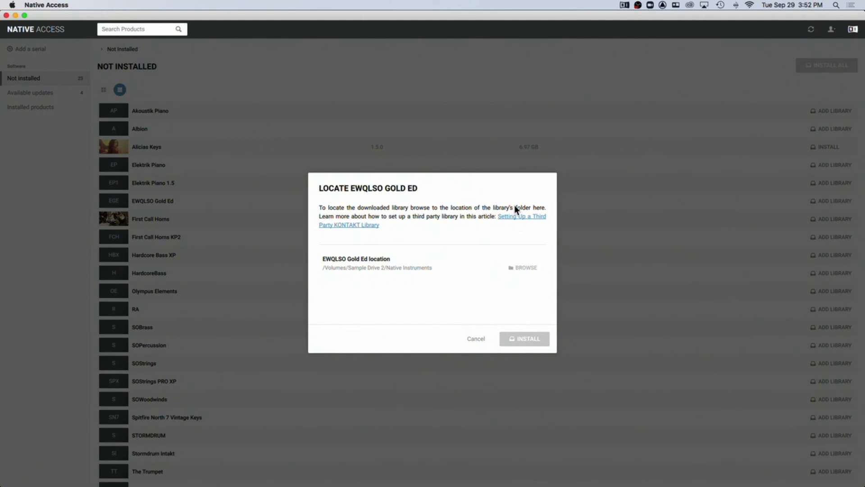
{"action": "left_click", "coordinate": [474, 340]}
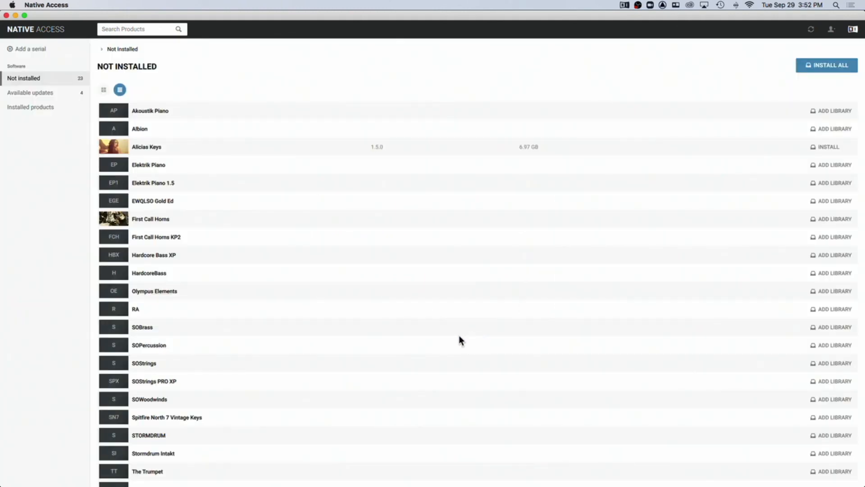
{"action": "left_click", "coordinate": [6, 15]}
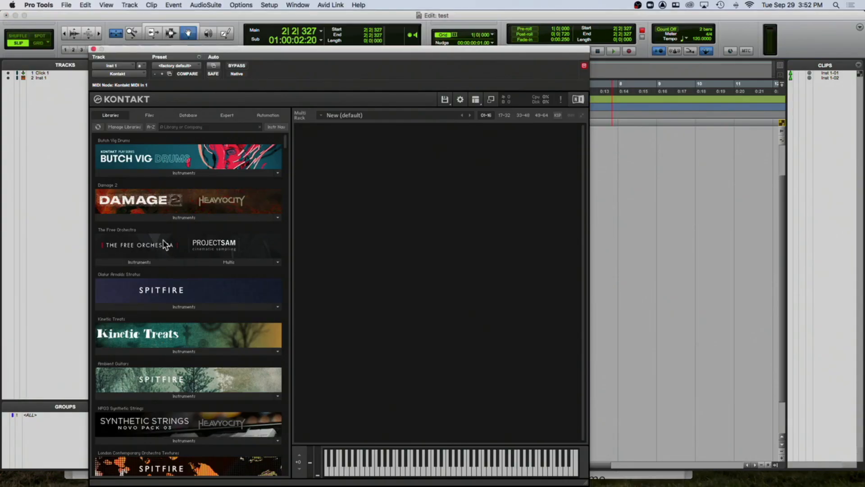
- Load ProjectSAM TFO - Bombastic Basses from The Free Orchestra instruments and play a few notes
{"action": "left_click", "coordinate": [157, 263]}
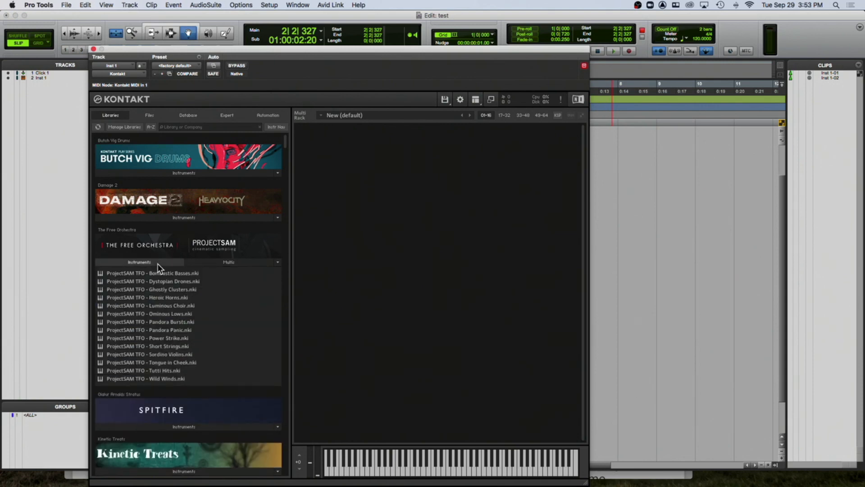
{"action": "double_click", "coordinate": [112, 274]}
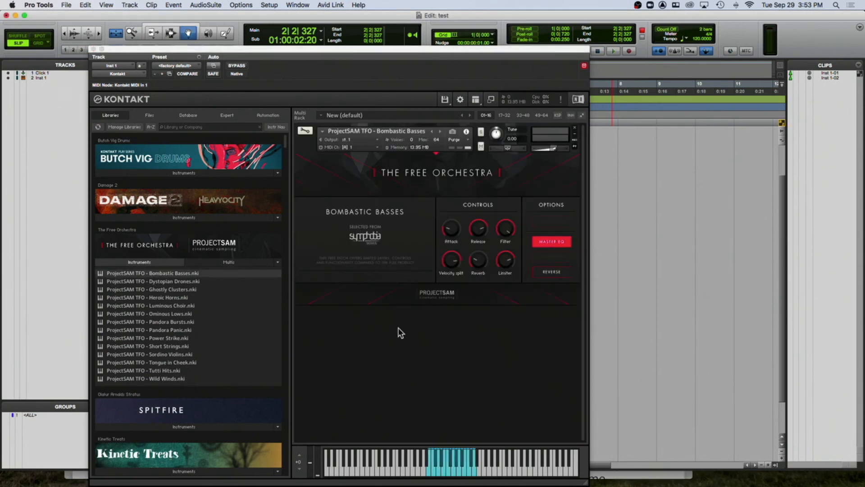
{"action": "left_click", "coordinate": [454, 459]}
{"action": "left_click", "coordinate": [453, 471]}
{"action": "left_click", "coordinate": [444, 471]}
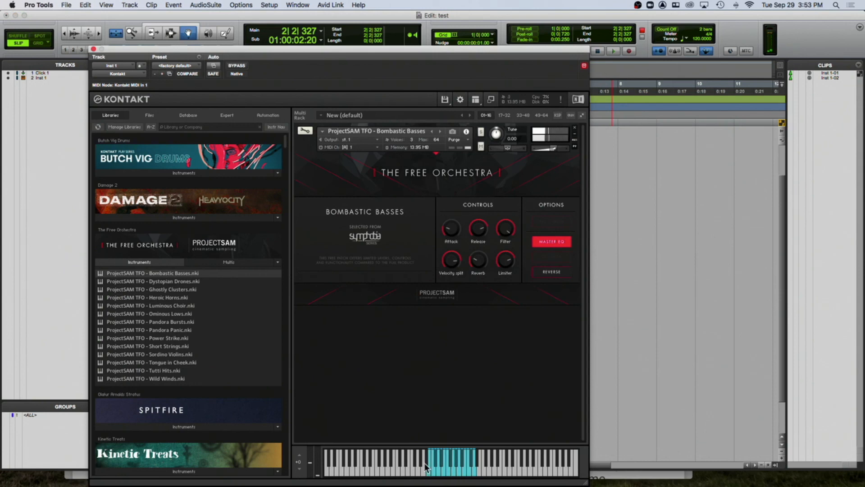
- Remove the loaded instrument from the rack and close the Kontakt plug-in window
{"action": "left_click", "coordinate": [575, 130]}
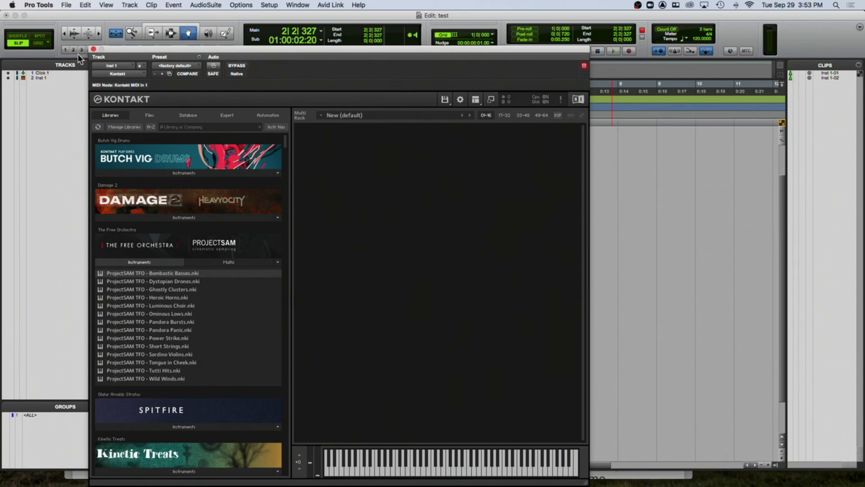
{"action": "left_click", "coordinate": [93, 49]}
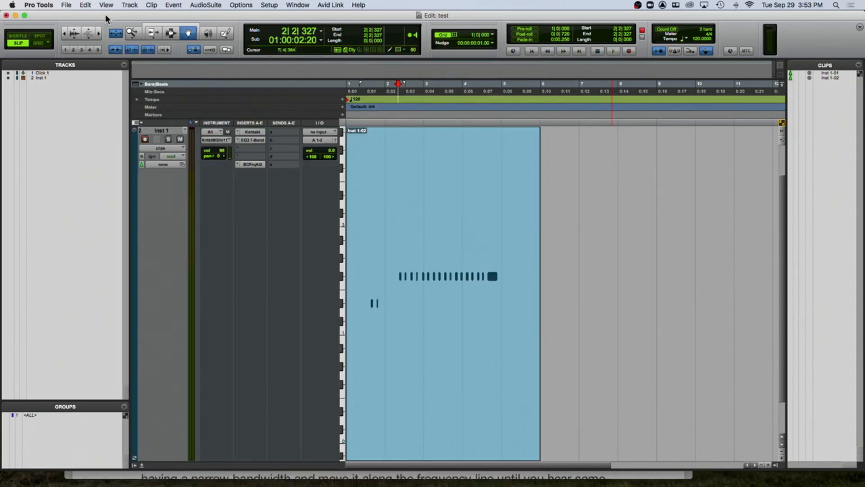